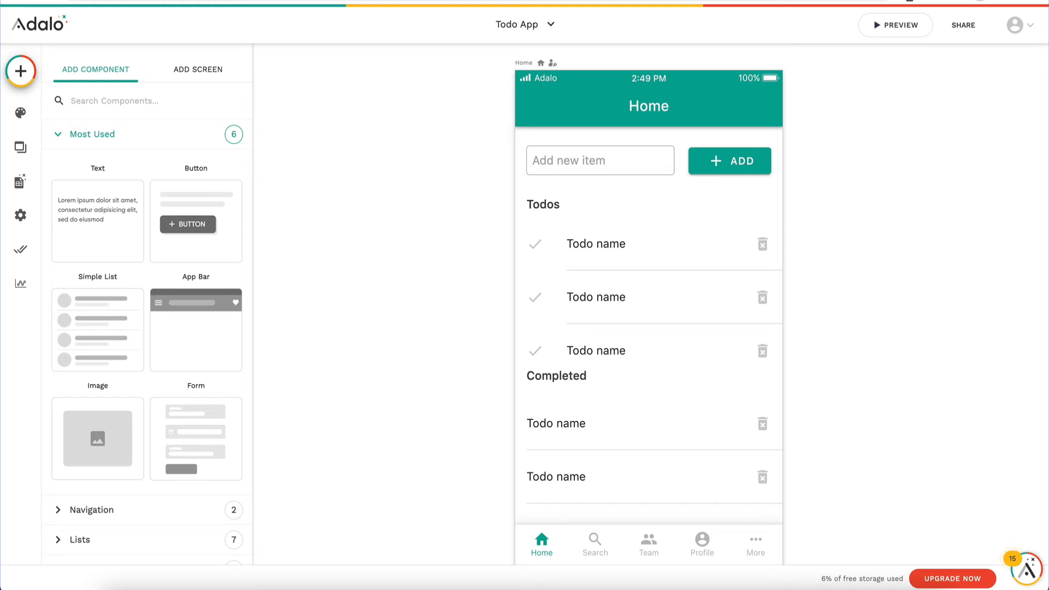
# Start creating a new native mobile app based on the Blank template
pyautogui.click(368, 311)
pyautogui.click(524, 24)
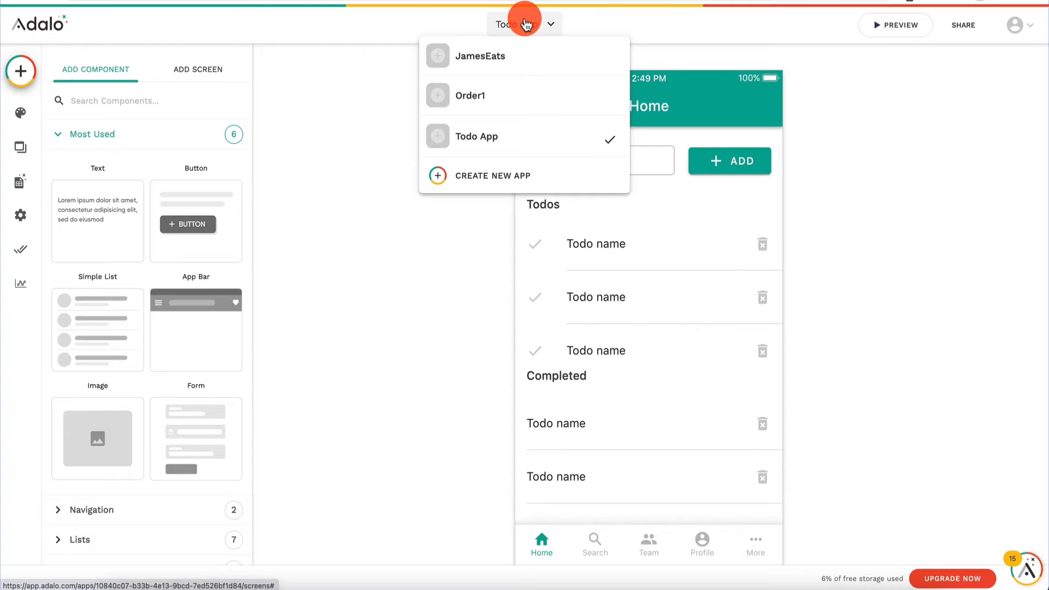
pyautogui.click(494, 174)
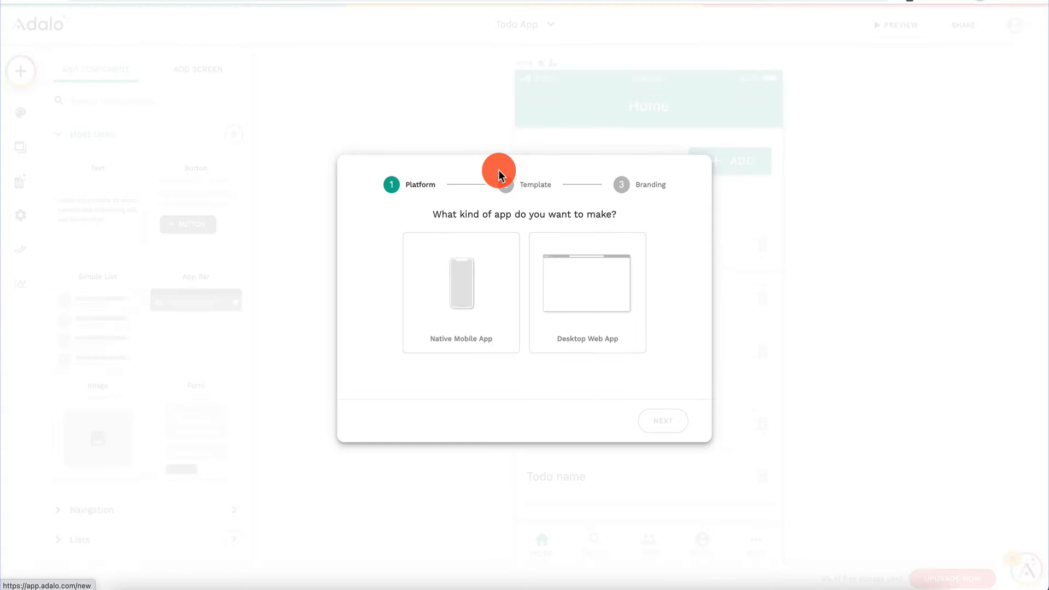
pyautogui.click(464, 300)
pyautogui.click(663, 422)
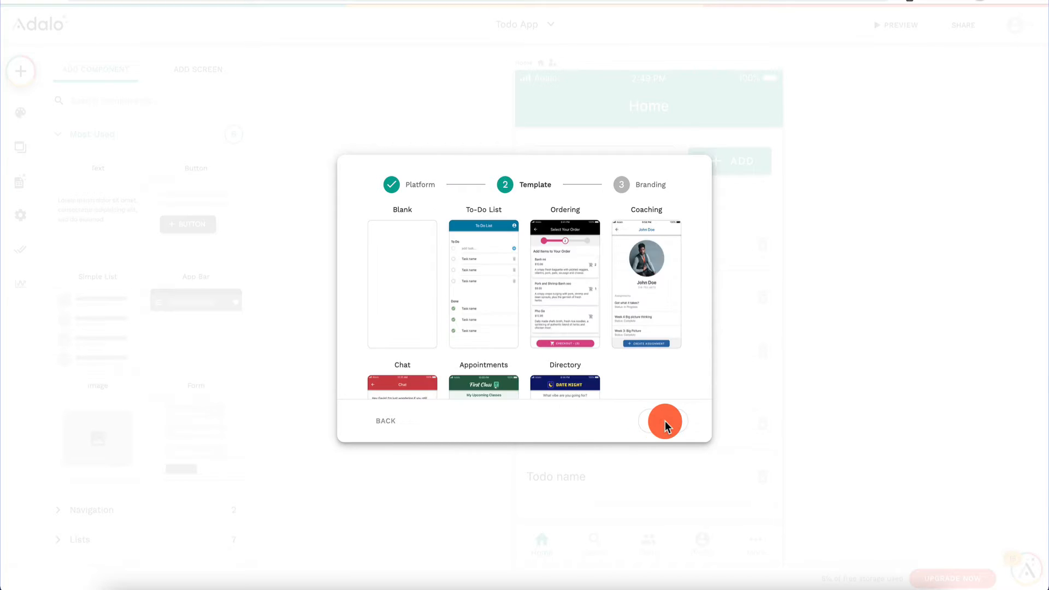
pyautogui.click(390, 275)
pyautogui.click(670, 427)
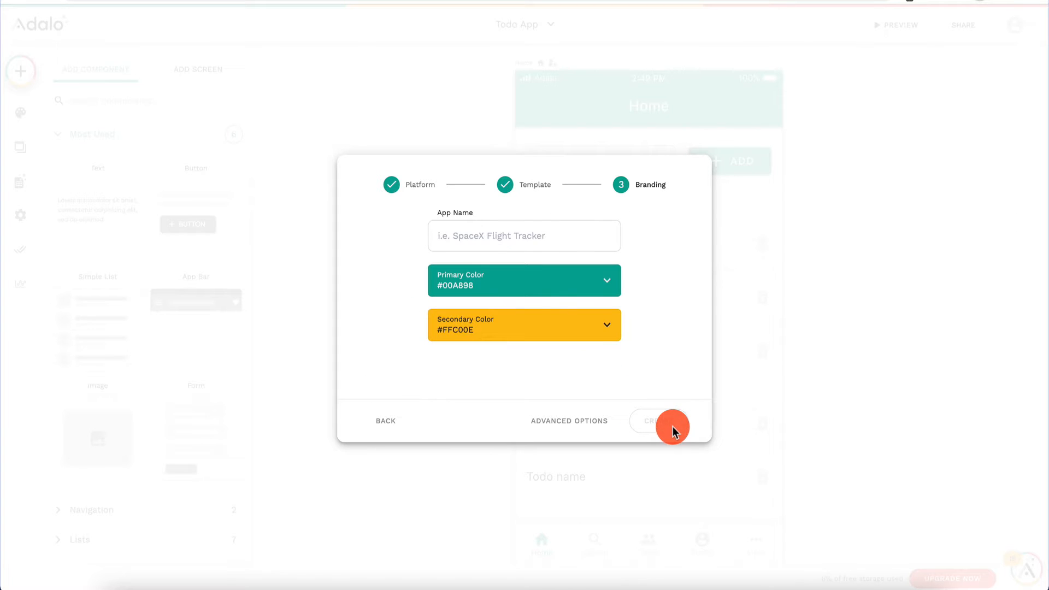
# Set the new app's primary color to #0056a8, name it JamesUber and create it
pyautogui.click(512, 285)
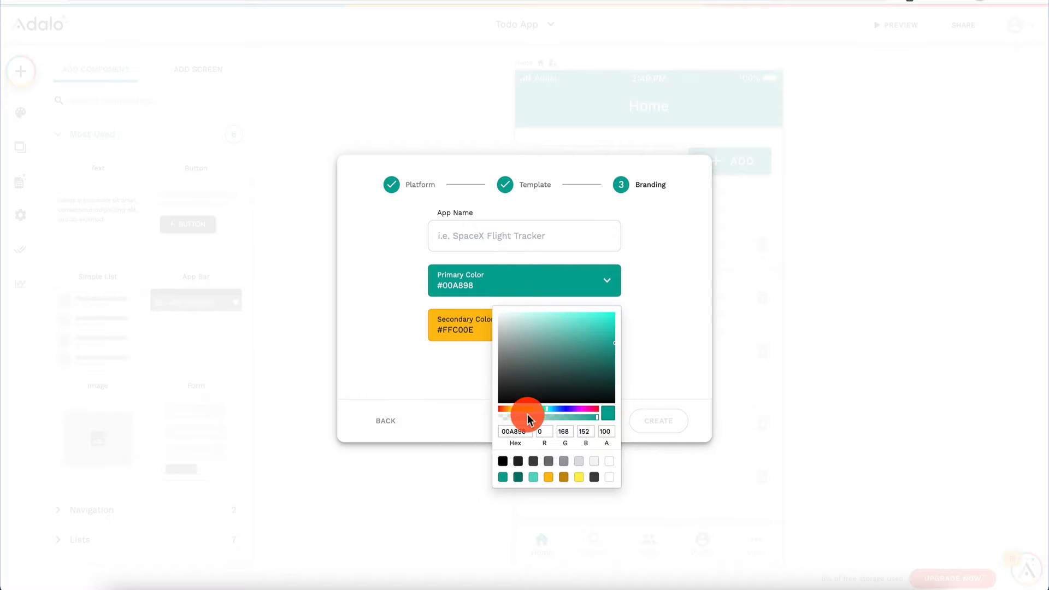
pyautogui.click(558, 411)
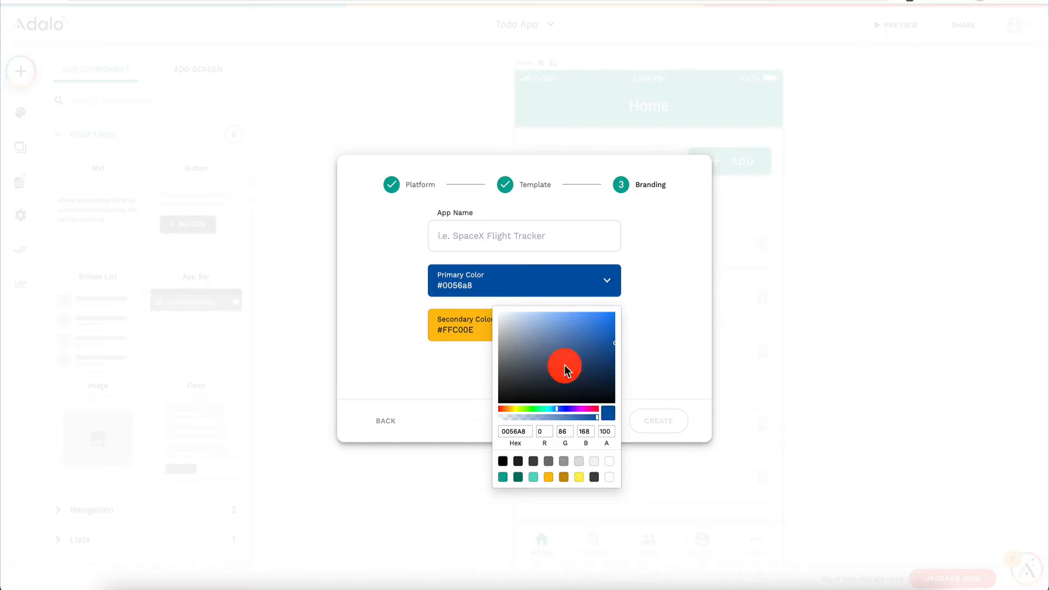
pyautogui.click(419, 369)
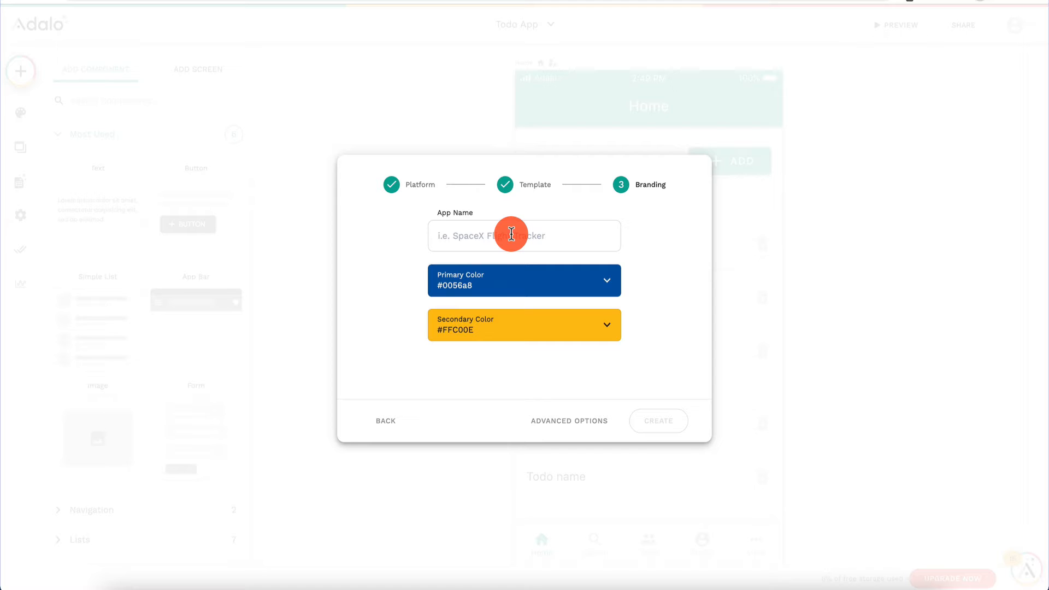
pyautogui.click(512, 234)
pyautogui.write('JamesUber')
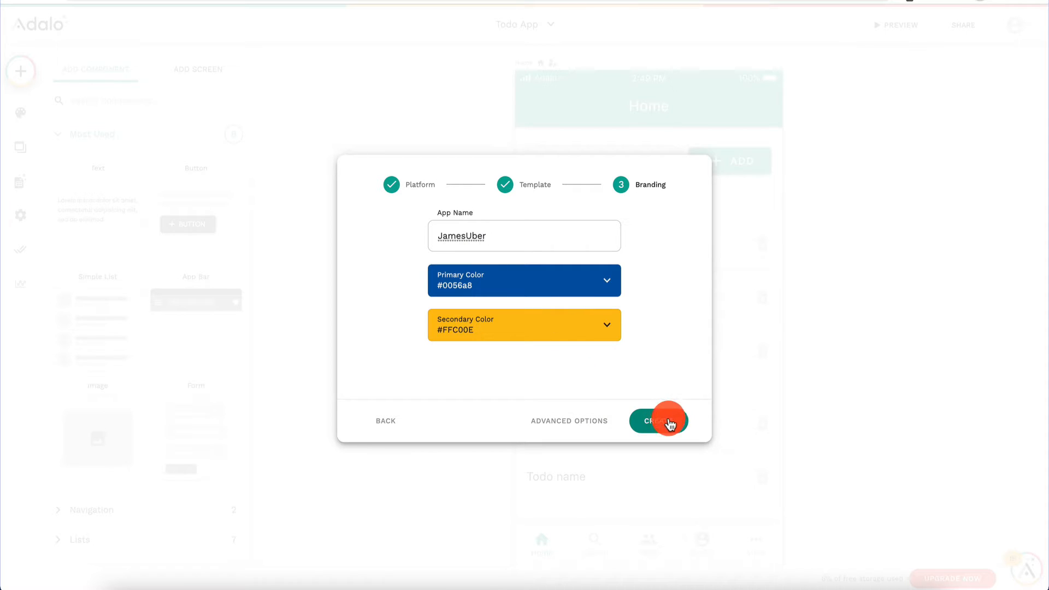
pyautogui.click(669, 422)
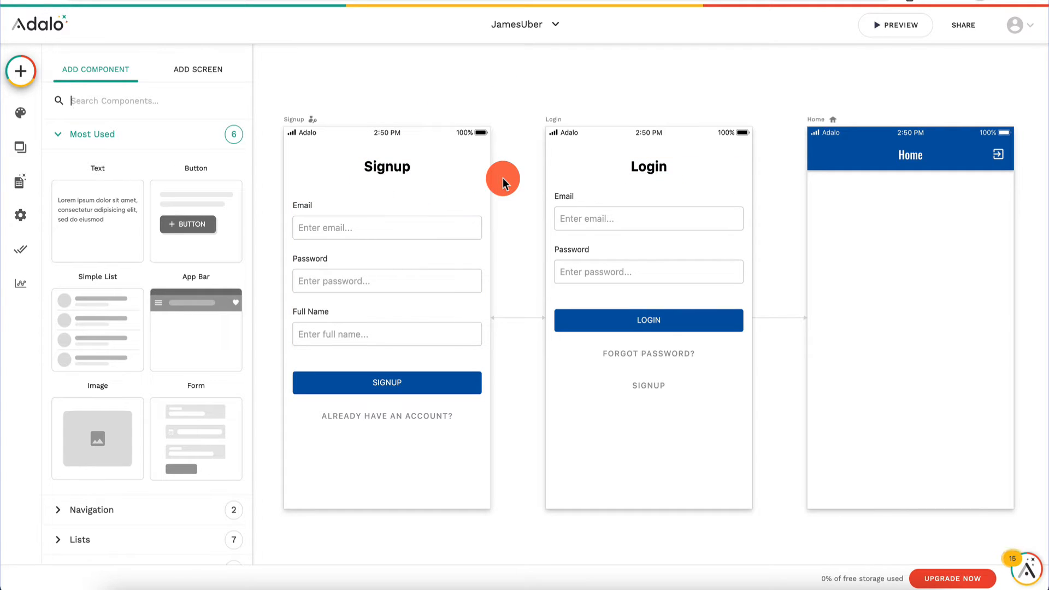
# Examine the Signup, Login and Home screens on the canvas and the links between them
pyautogui.press('super+minus')
pyautogui.hscroll(2, 503, 178)
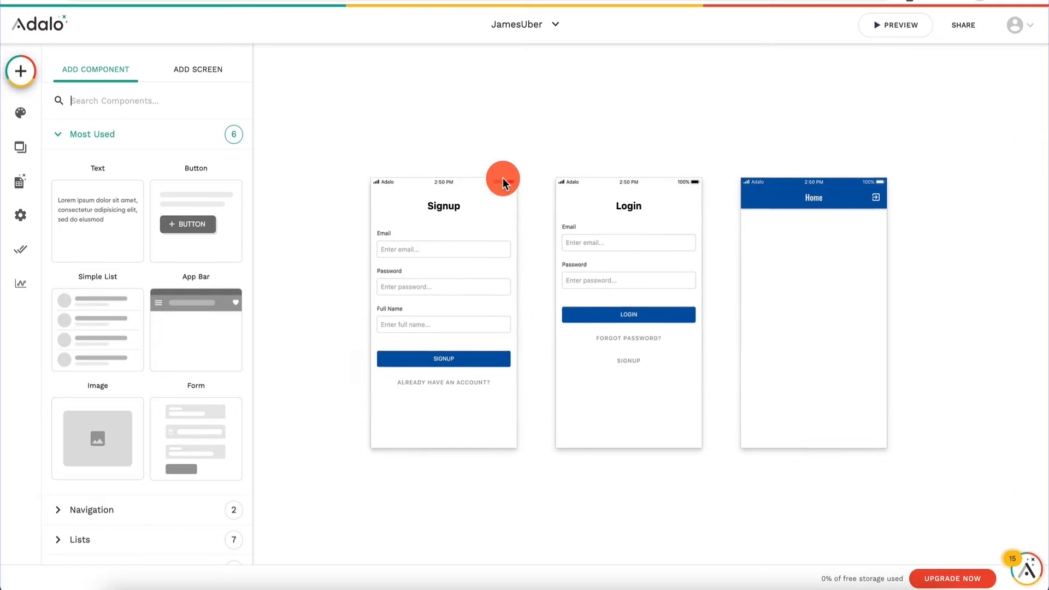
pyautogui.hscroll(1, 503, 178)
pyautogui.scroll(1, 503, 178)
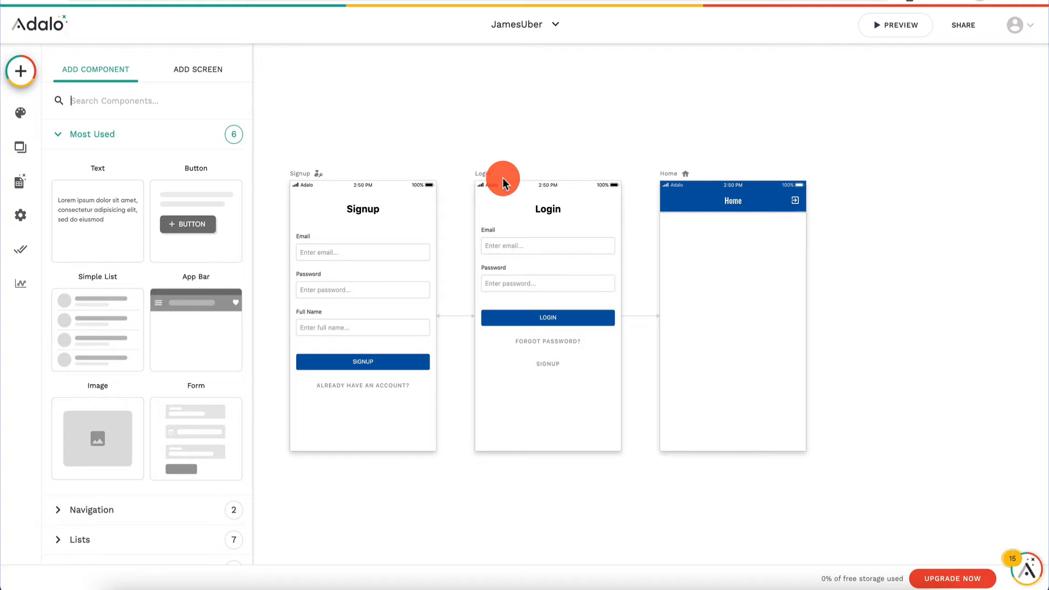
pyautogui.press('super+minus')
pyautogui.press('super+minus')
pyautogui.press('super+equal')
pyautogui.press('super+equal')
pyautogui.press('super+minus')
pyautogui.press('super+equal')
pyautogui.hscroll(1, 503, 184)
pyautogui.scroll(-1, 503, 183)
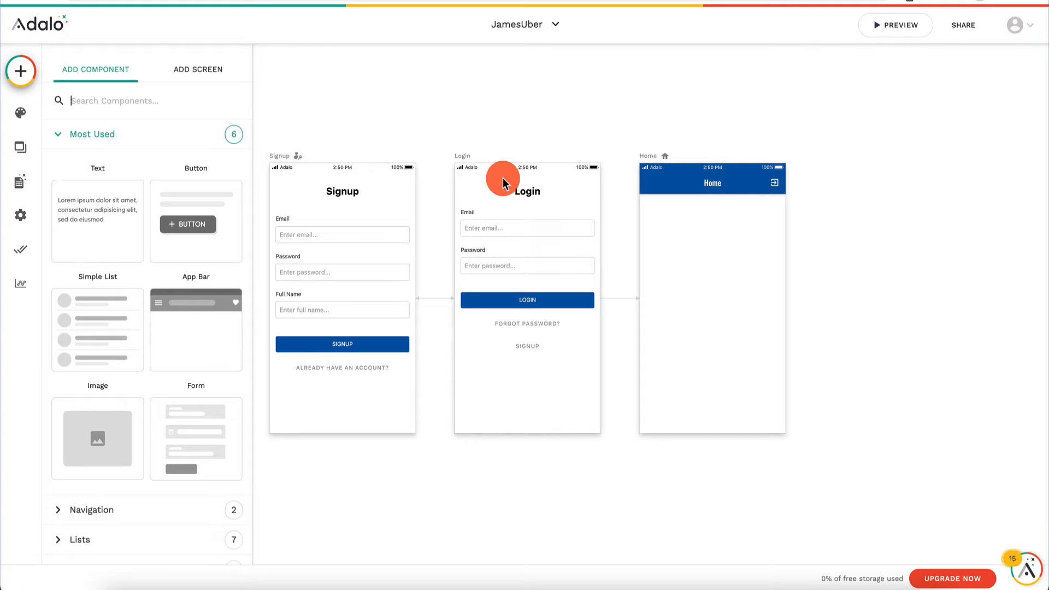
pyautogui.hscroll(-1, 733, 223)
pyautogui.scroll(1, 733, 223)
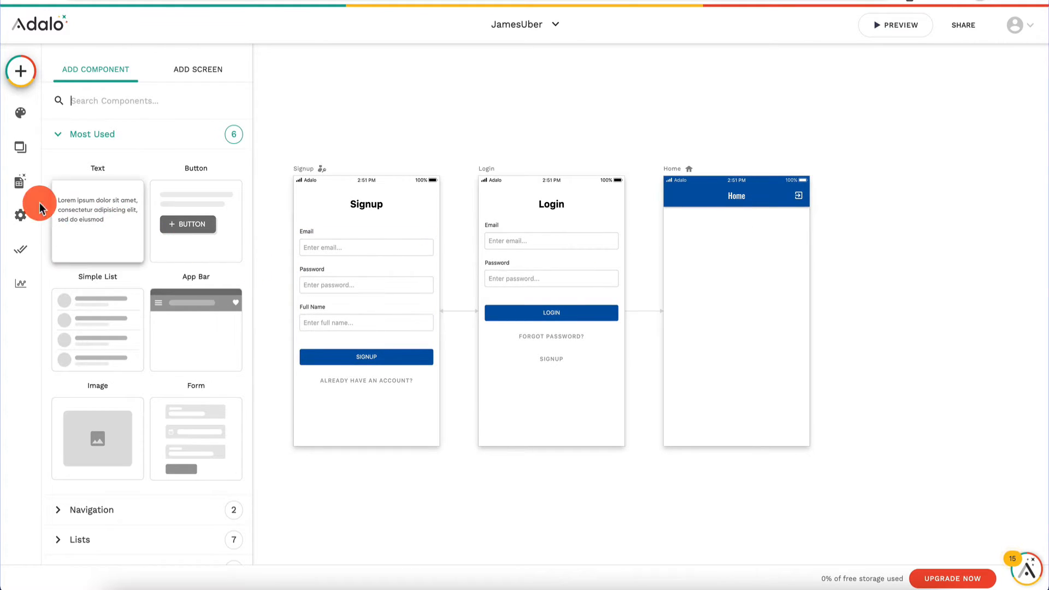
# Add a database collection named Restaurants
pyautogui.click(24, 187)
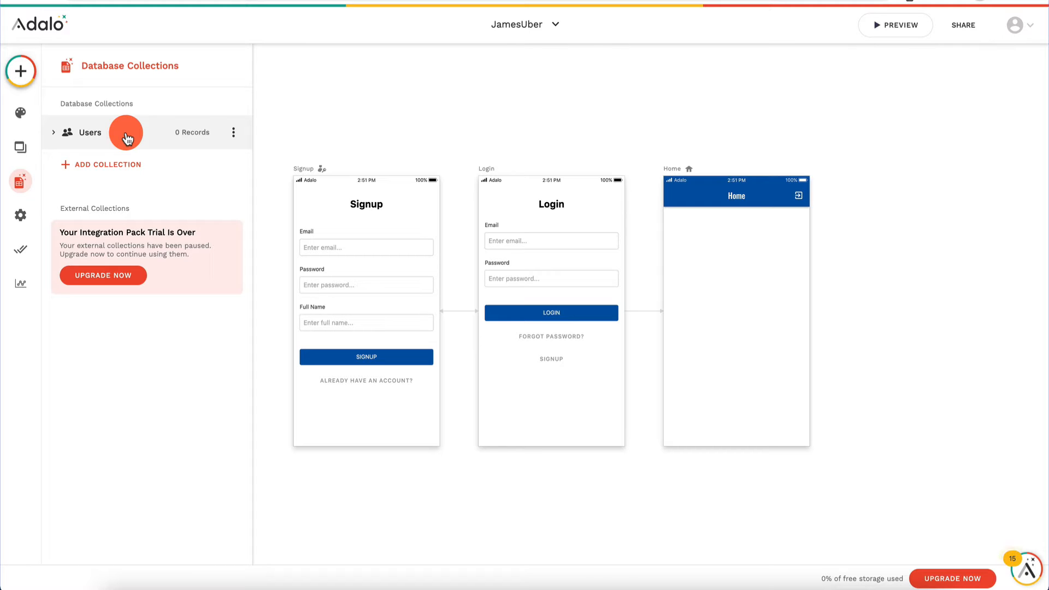
pyautogui.click(100, 169)
pyautogui.click(126, 187)
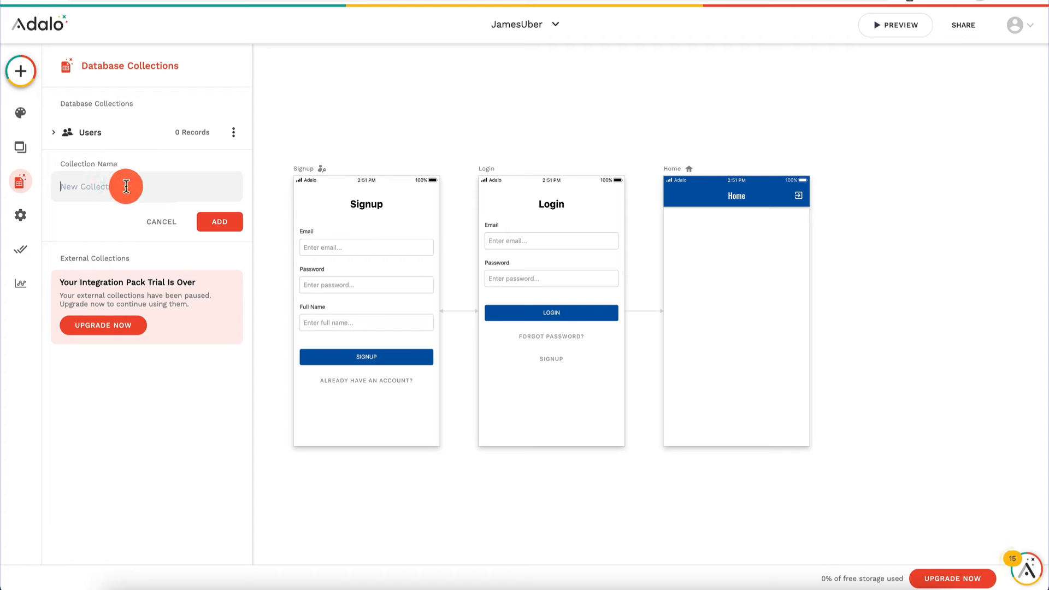
pyautogui.write('Rest')
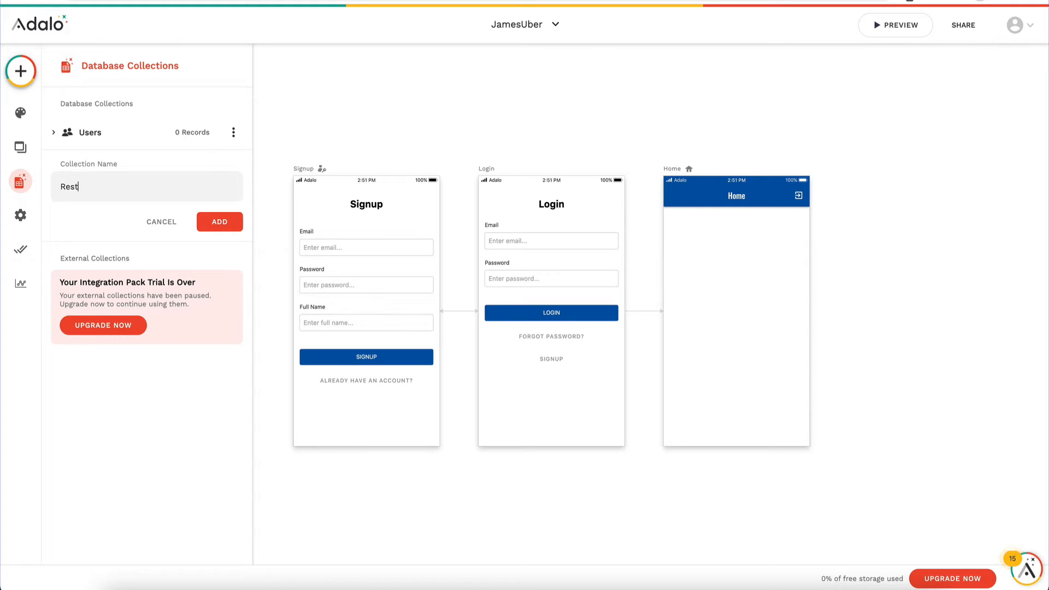
pyautogui.write('aurants')
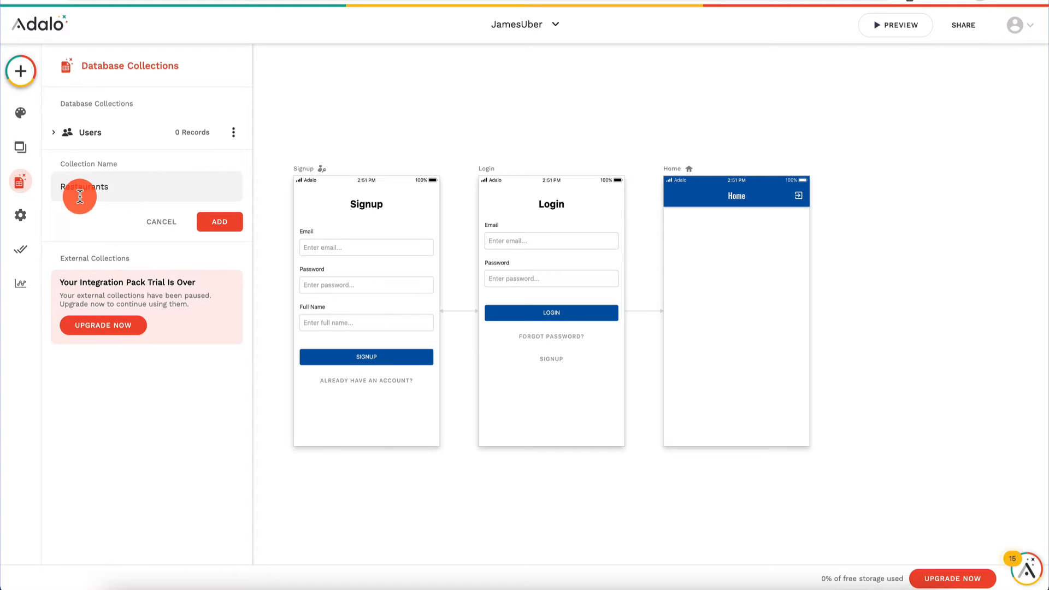
pyautogui.click(226, 221)
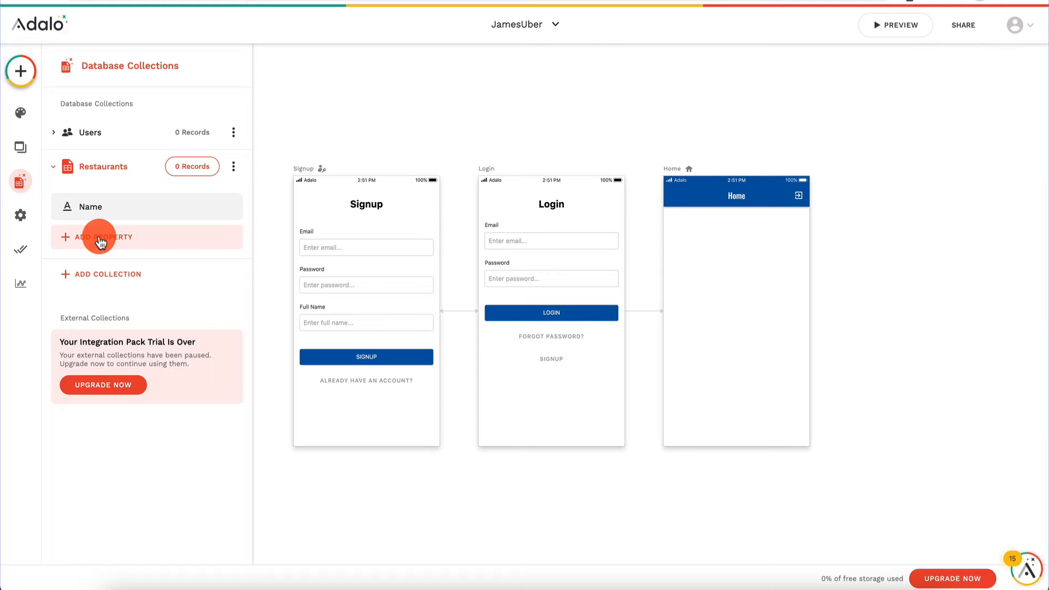
# Add a database collection named Menu Items
pyautogui.click(121, 282)
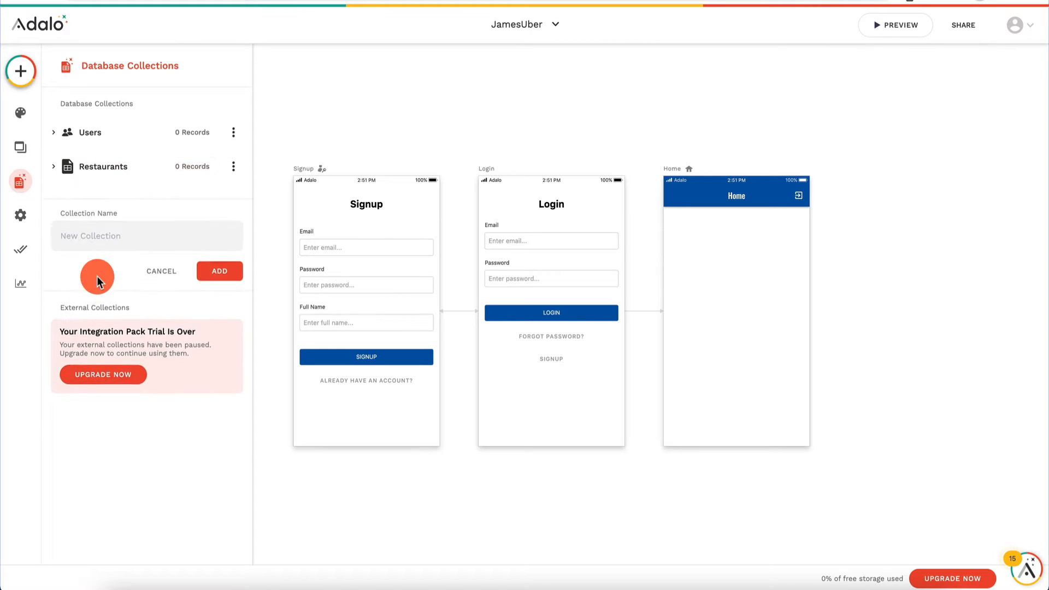
pyautogui.write('Menu Items')
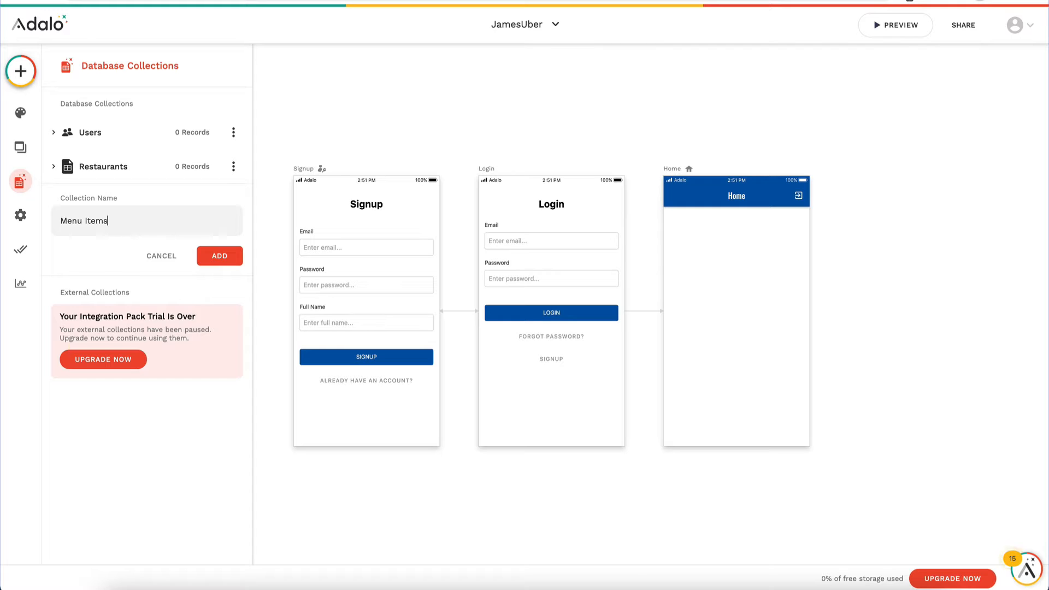
pyautogui.click(214, 256)
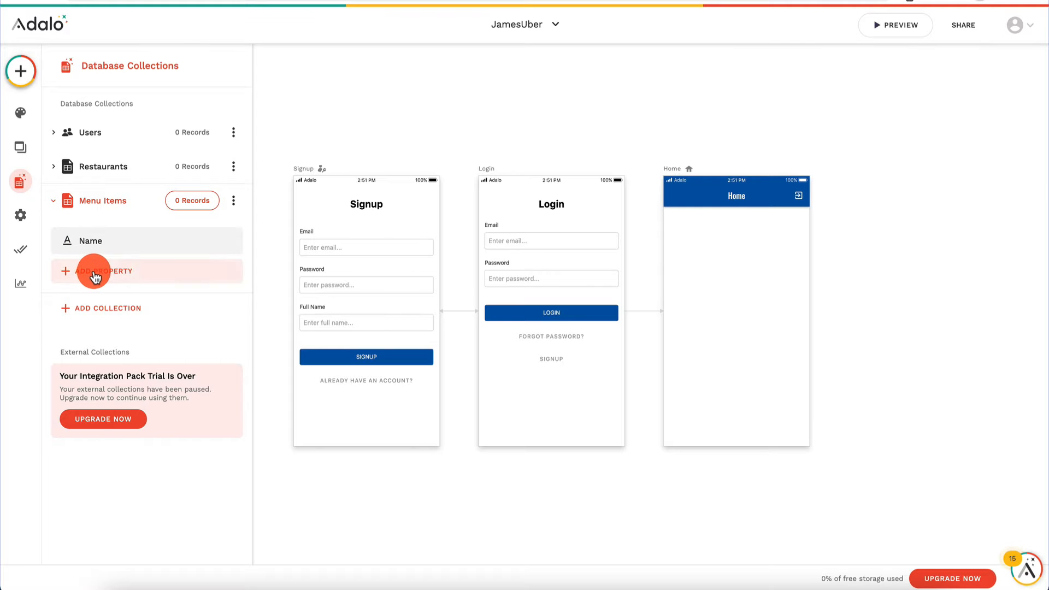
# Add a text property named Description to the Menu Items collection
pyautogui.click(94, 273)
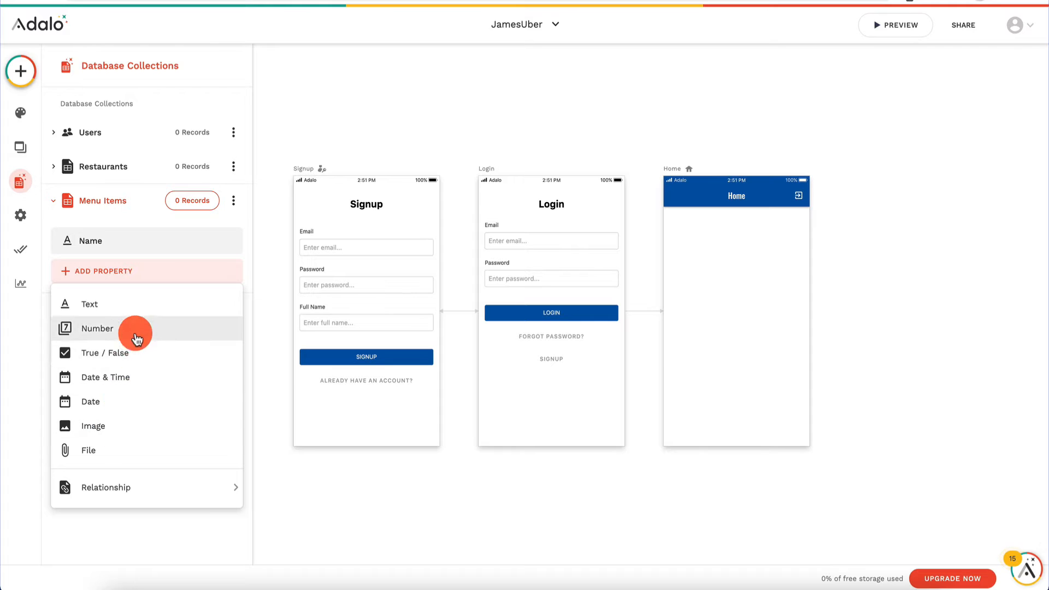
pyautogui.click(122, 304)
pyautogui.click(143, 358)
pyautogui.hotkey('ctrl', 'a')
pyautogui.write('Descript')
pyautogui.click(208, 397)
# Add a number property named Price to the Menu Items collection
pyautogui.click(100, 305)
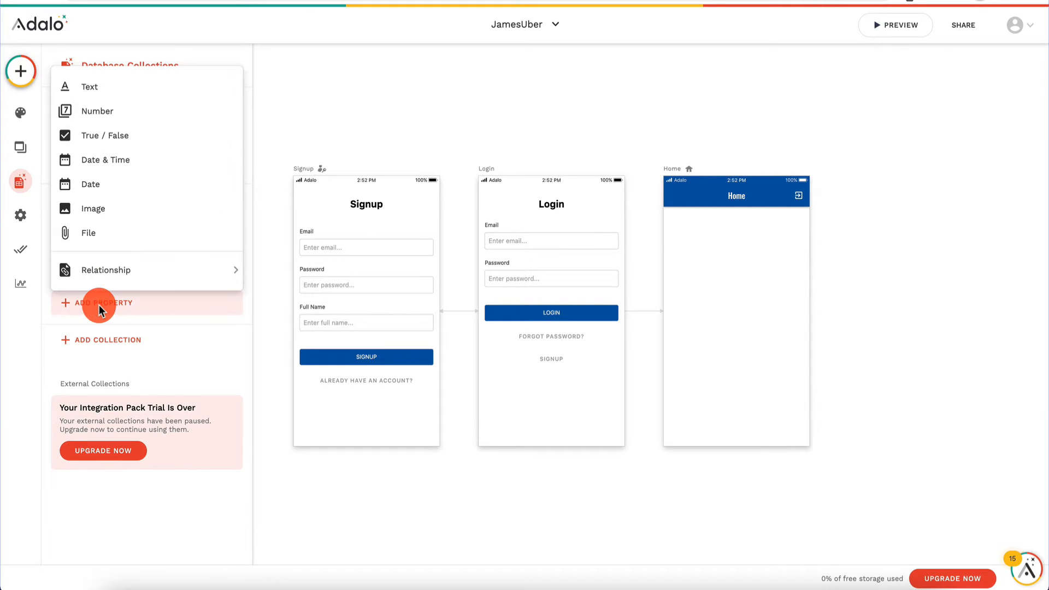
pyautogui.click(131, 111)
pyautogui.click(140, 394)
pyautogui.hotkey('ctrl', 'a')
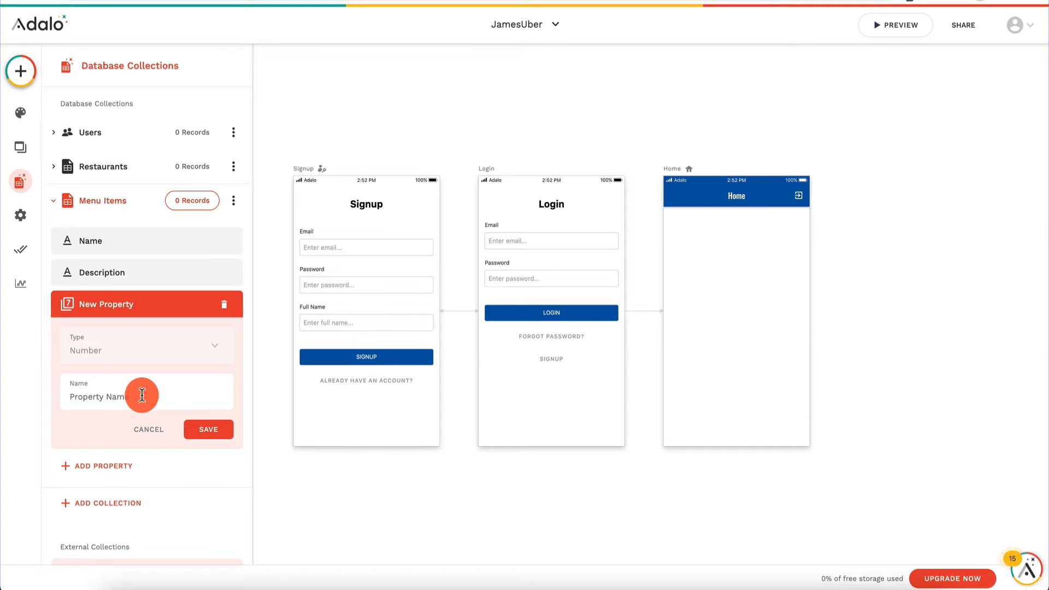
pyautogui.write('Price')
pyautogui.click(226, 429)
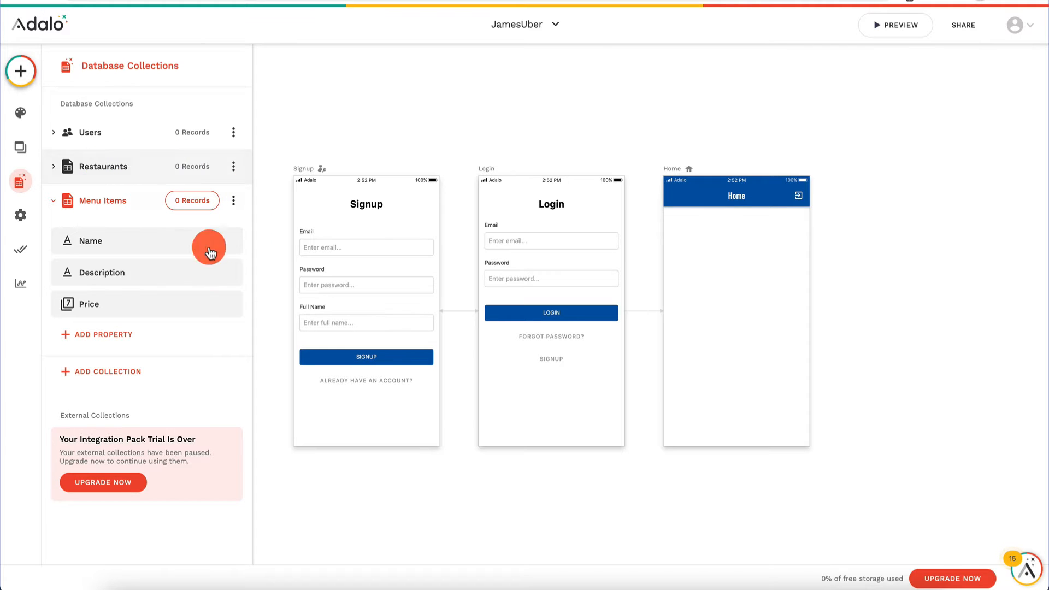
# Relate Menu Items to Restaurants so a restaurant can have multiple menu items and each item belongs to one restaurant
pyautogui.click(98, 336)
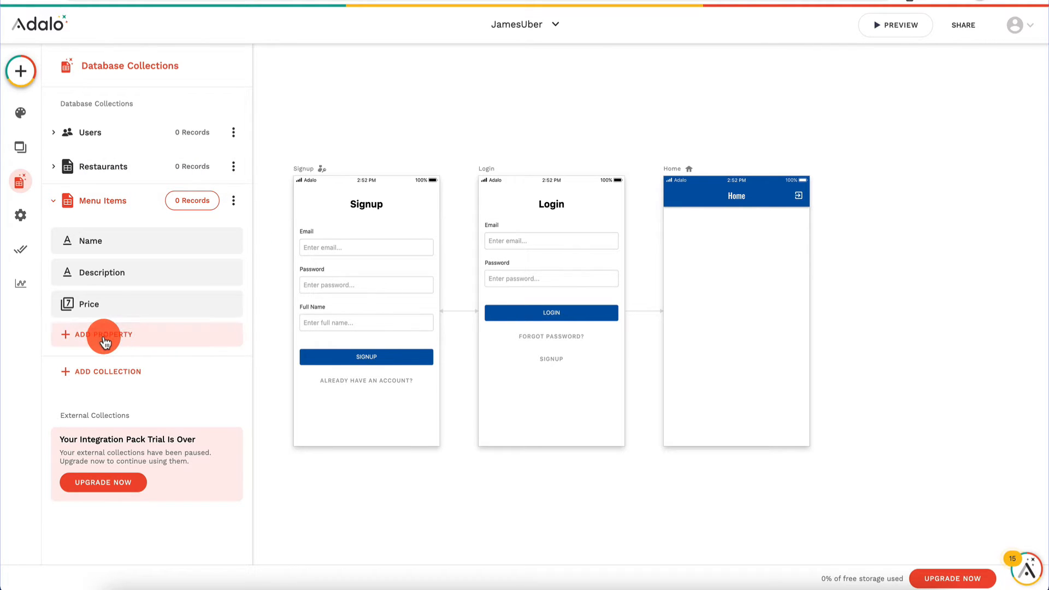
pyautogui.moveTo(139, 303)
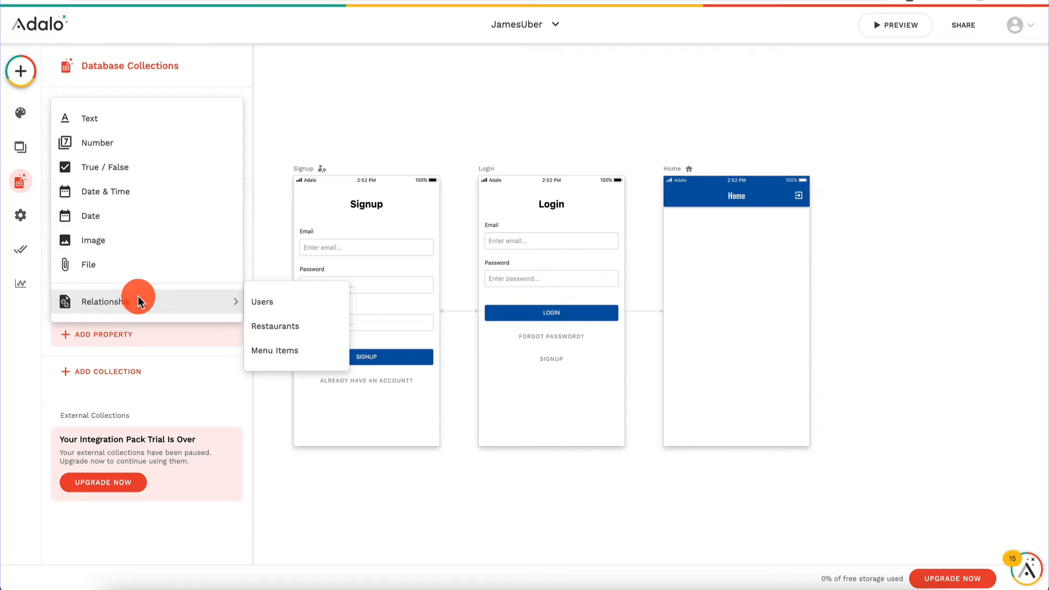
pyautogui.click(299, 328)
pyautogui.click(444, 232)
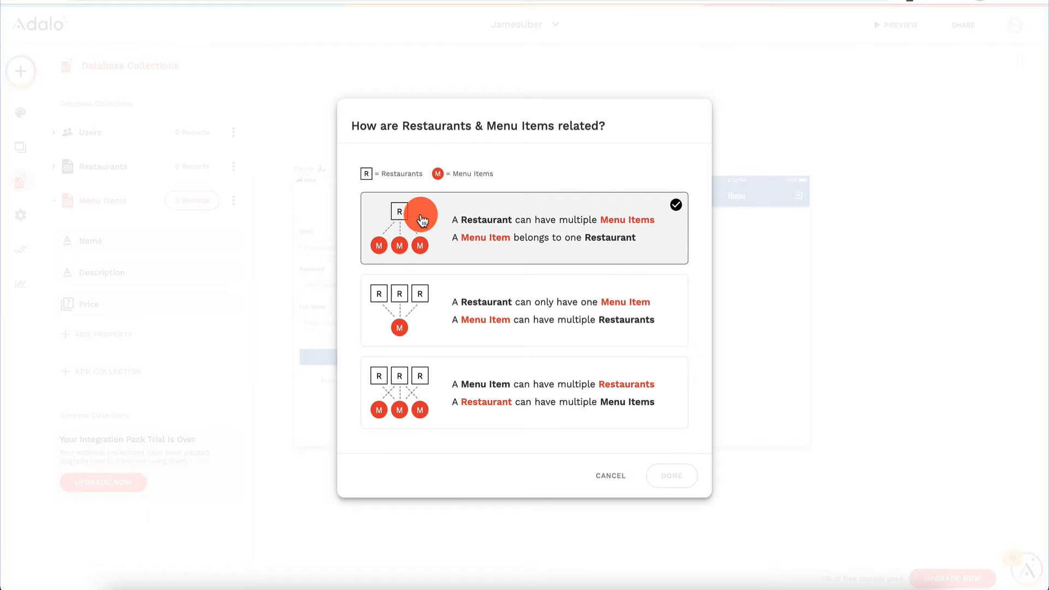
pyautogui.click(676, 478)
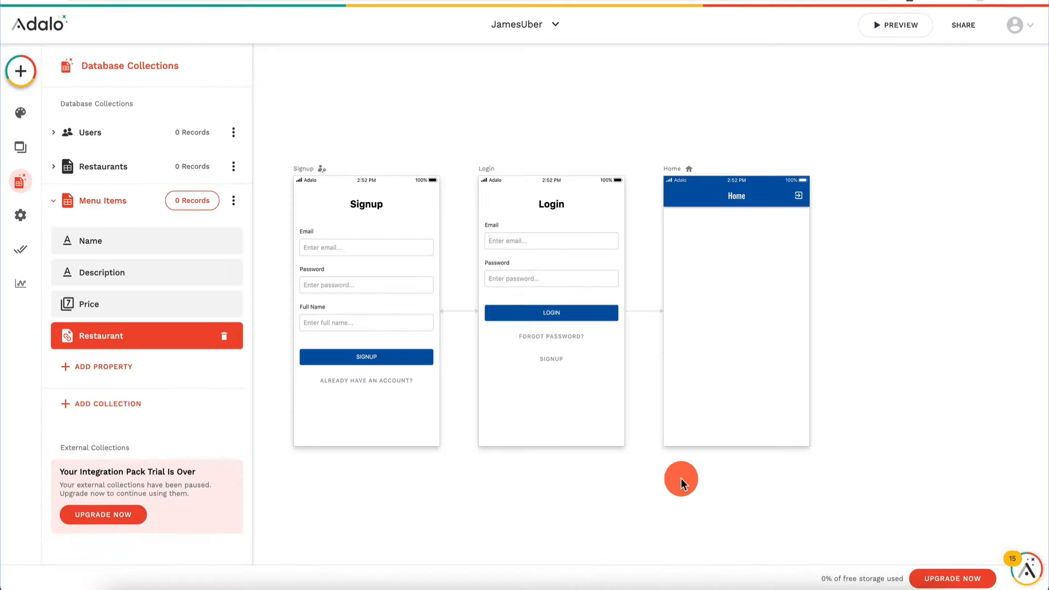
pyautogui.click(238, 330)
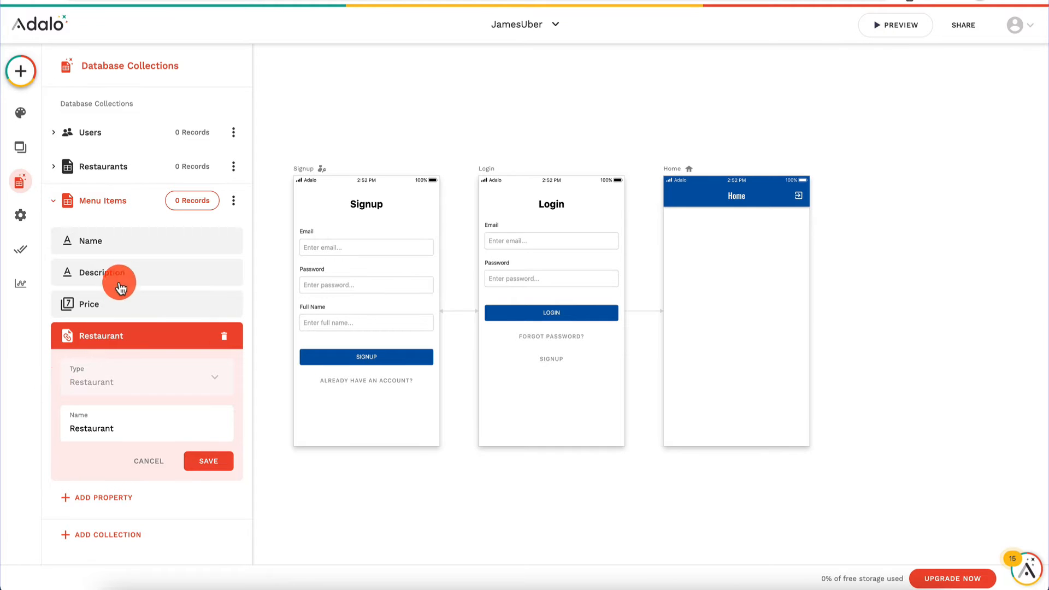
pyautogui.click(132, 341)
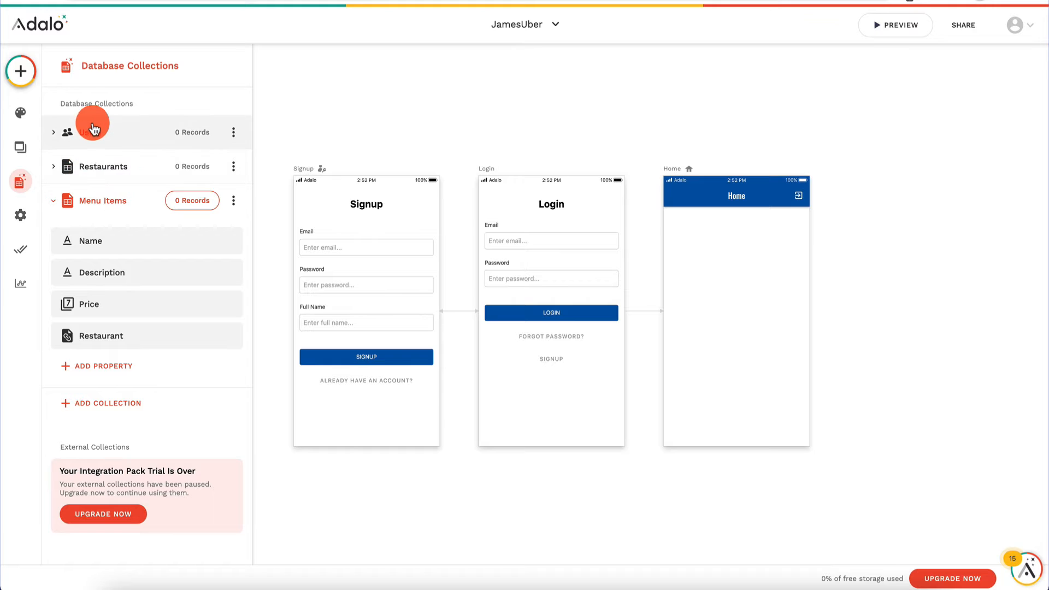
# Collapse the Menu Items collection and add a database collection named Orders
pyautogui.click(64, 205)
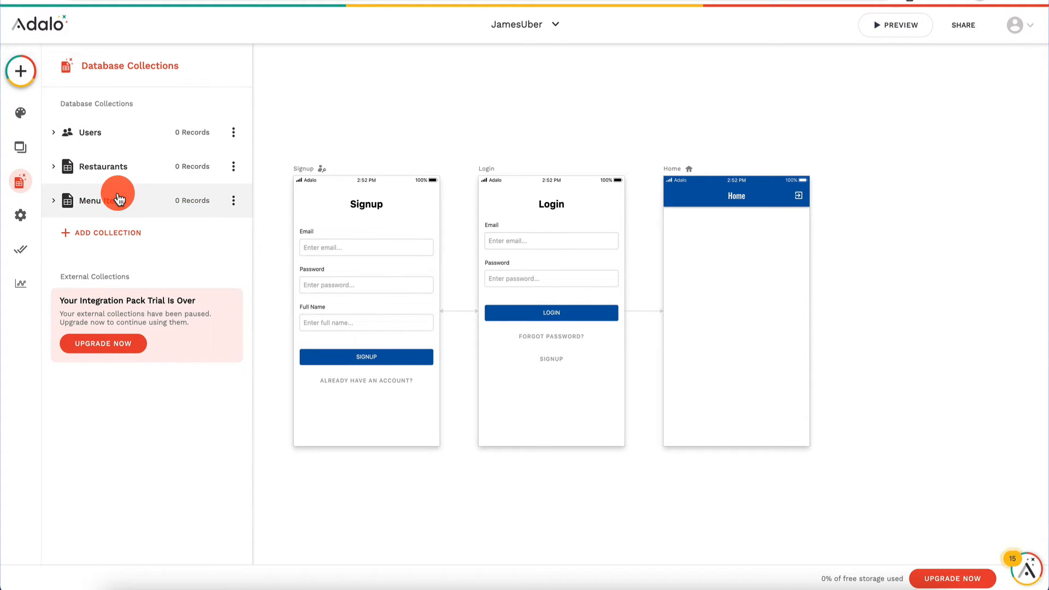
pyautogui.click(108, 239)
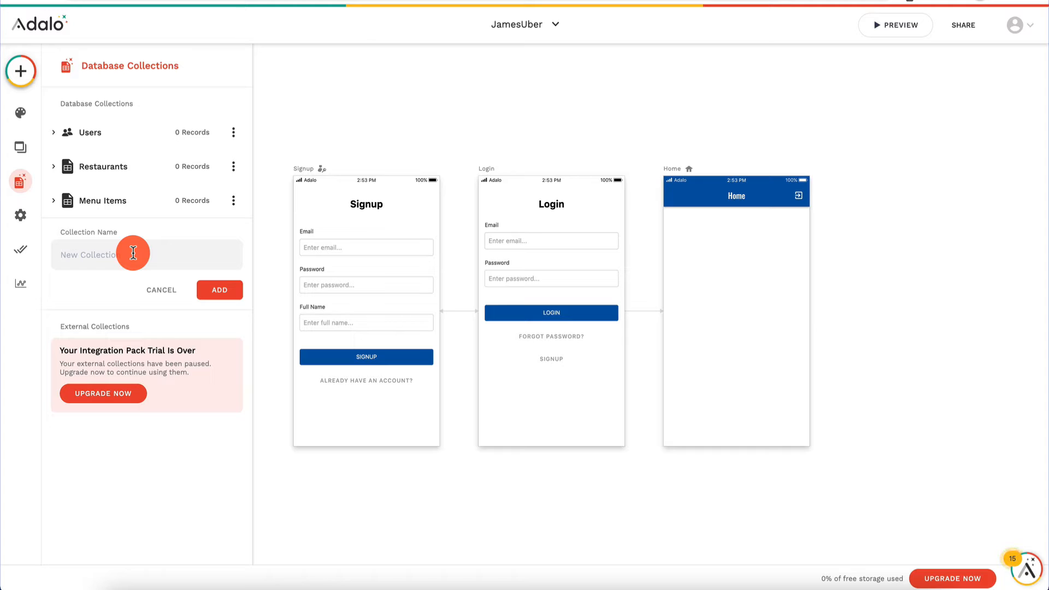
pyautogui.write('Orders')
pyautogui.click(221, 290)
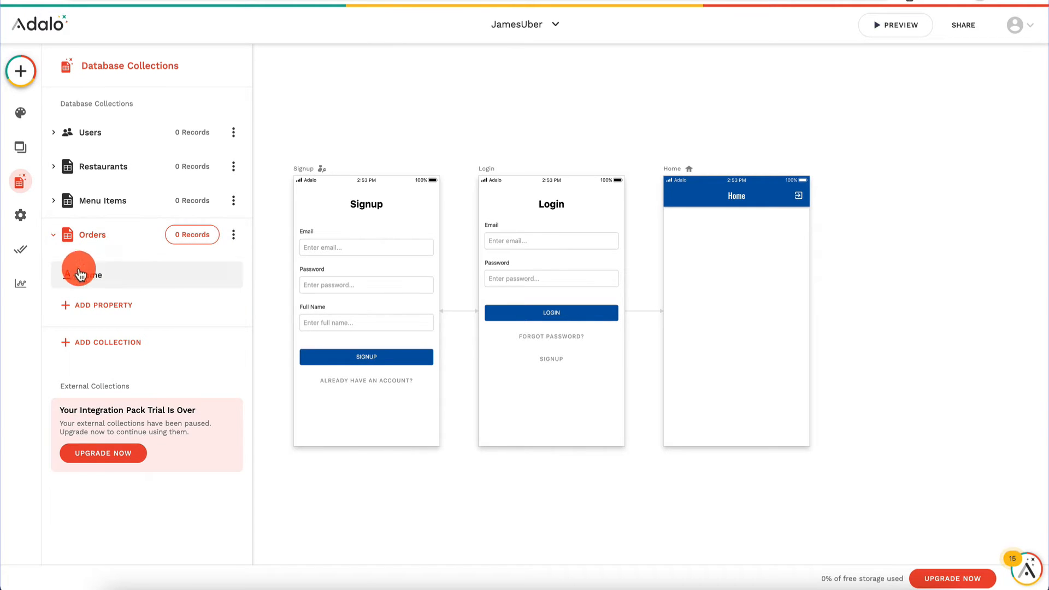
# Add a database collection named Order Items
pyautogui.click(109, 311)
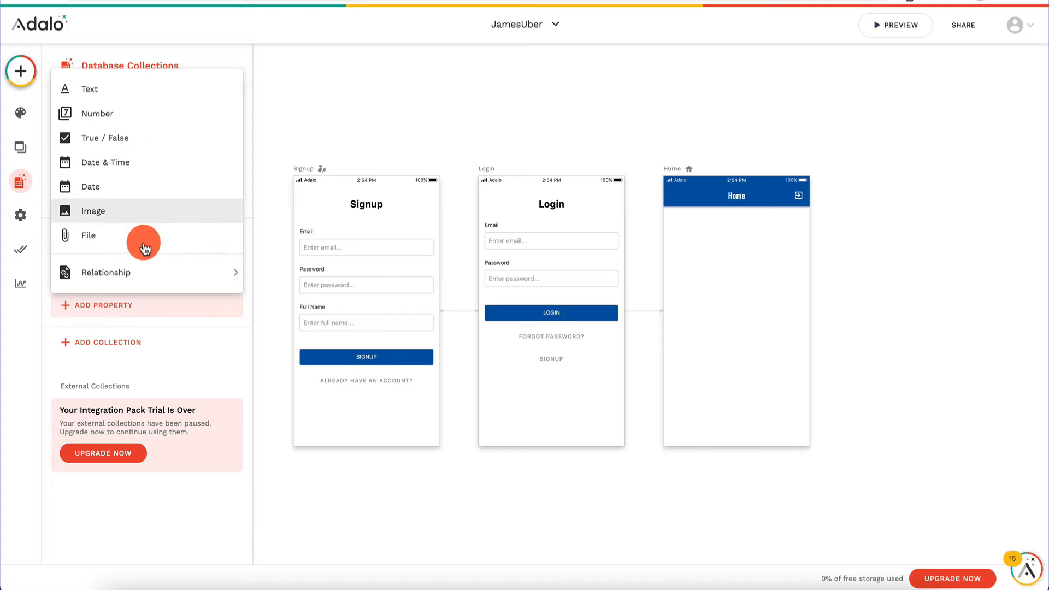
pyautogui.click(157, 327)
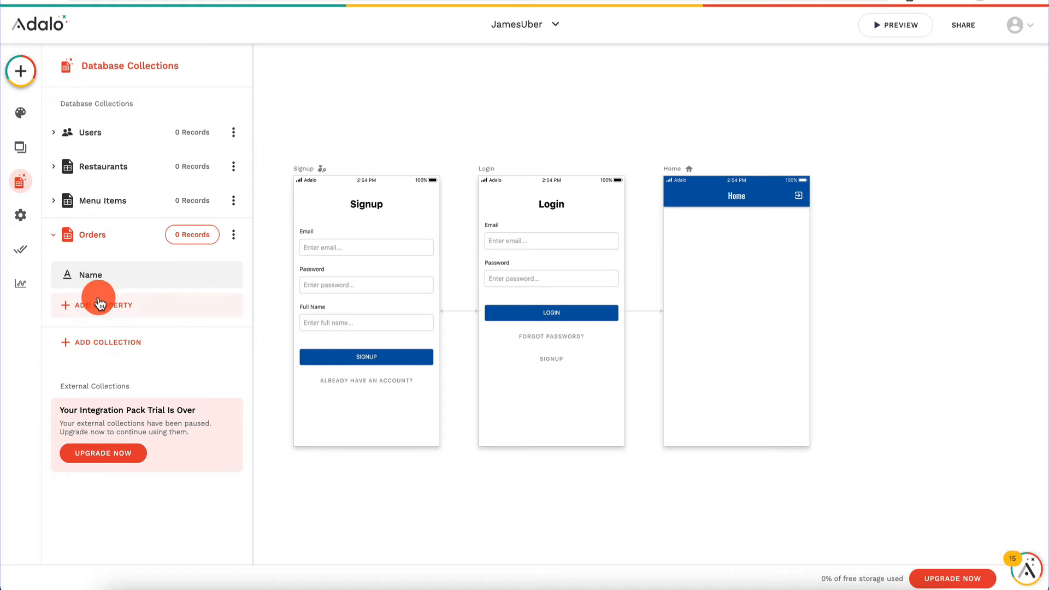
pyautogui.click(106, 345)
pyautogui.write('Order Item')
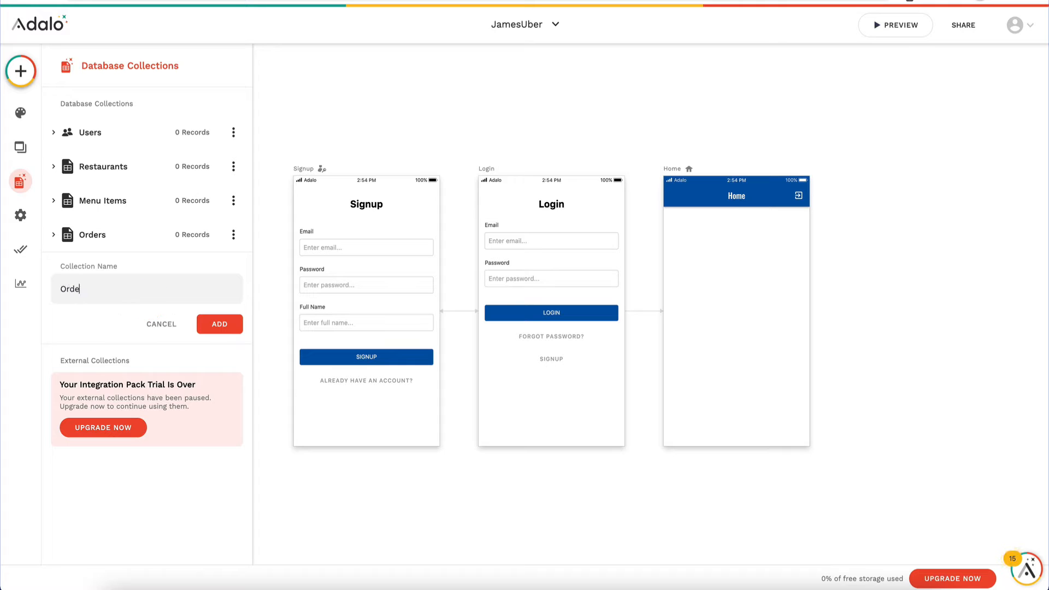
pyautogui.click(224, 322)
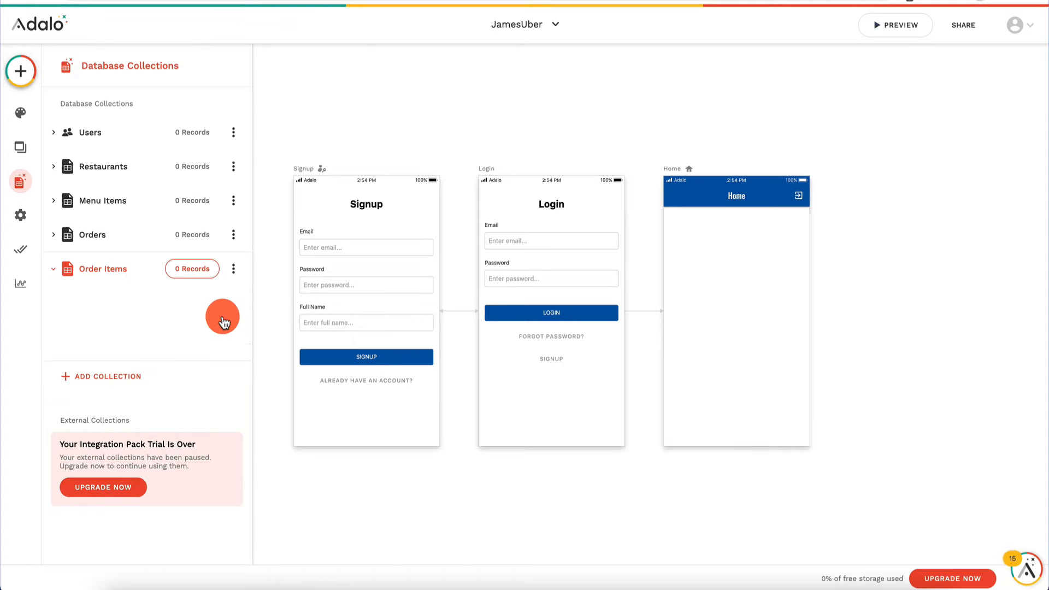
# Relate Orders to Order Items so an order item can have multiple orders, and name the relationship property Order Items
pyautogui.click(125, 236)
pyautogui.click(104, 305)
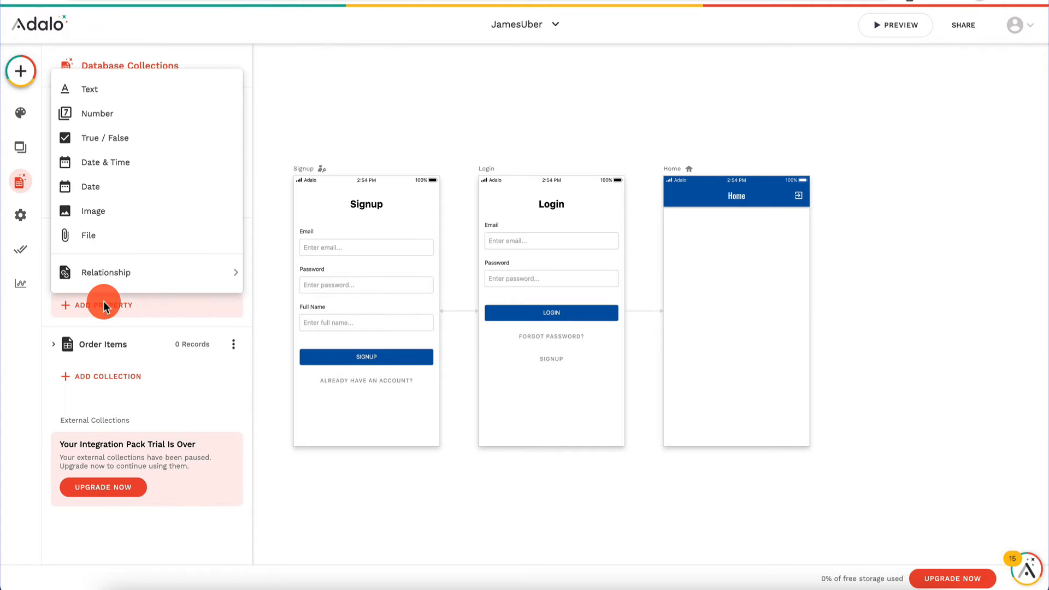
pyautogui.moveTo(141, 286)
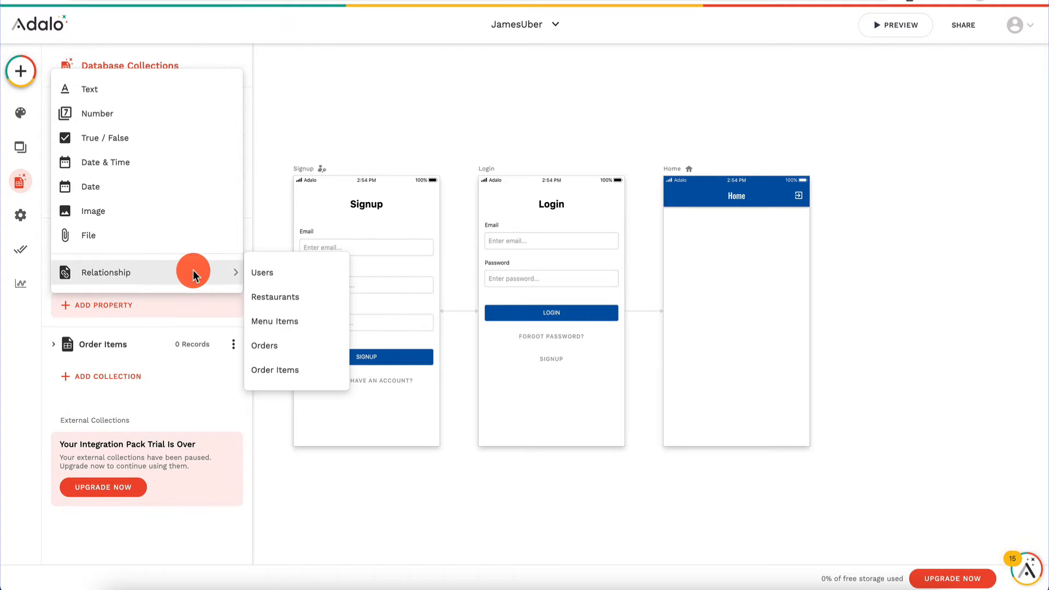
pyautogui.click(280, 368)
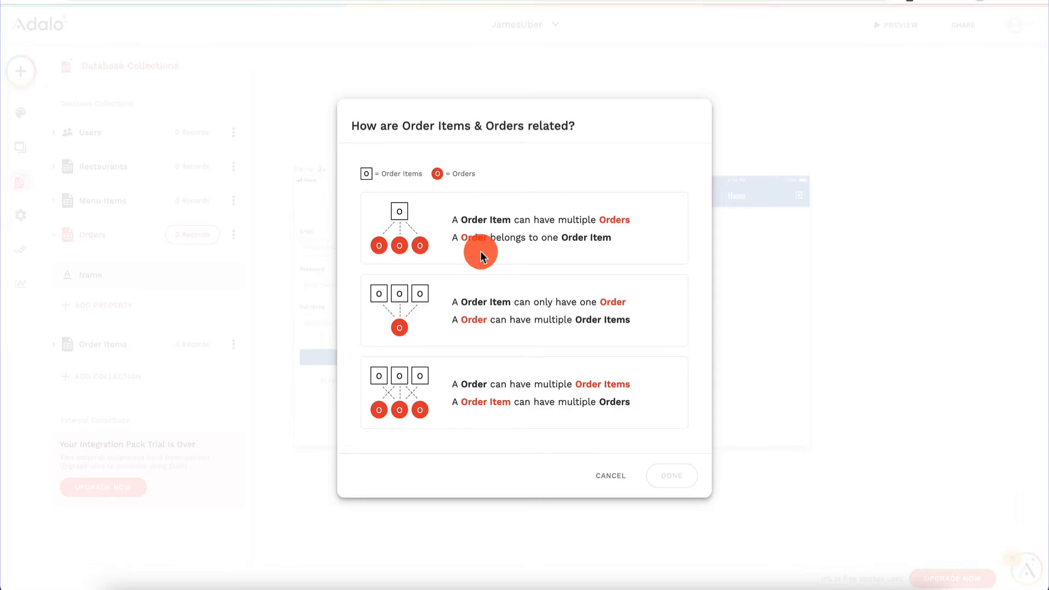
pyautogui.click(465, 261)
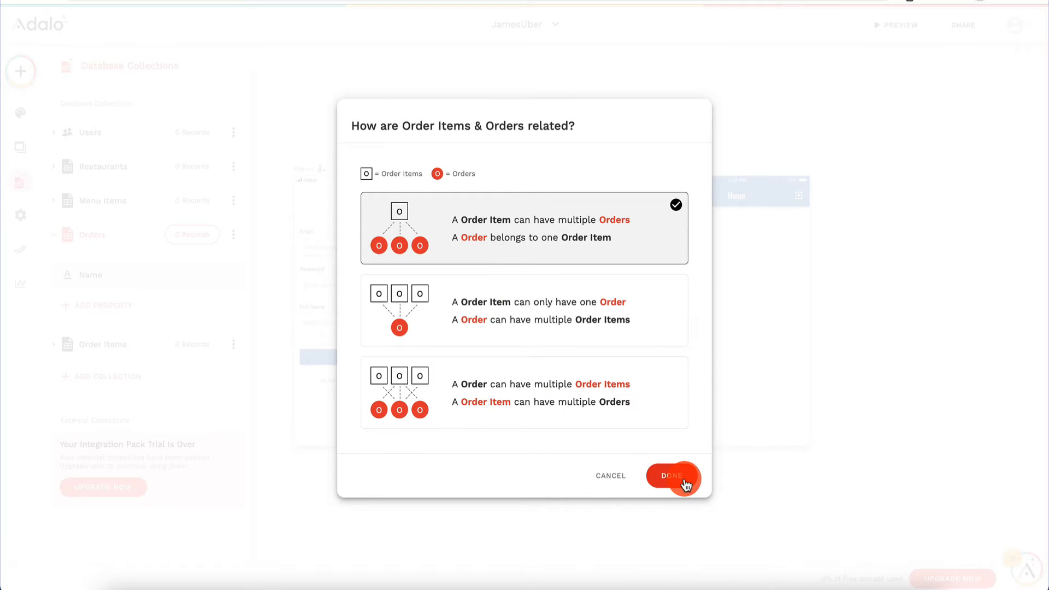
pyautogui.click(686, 485)
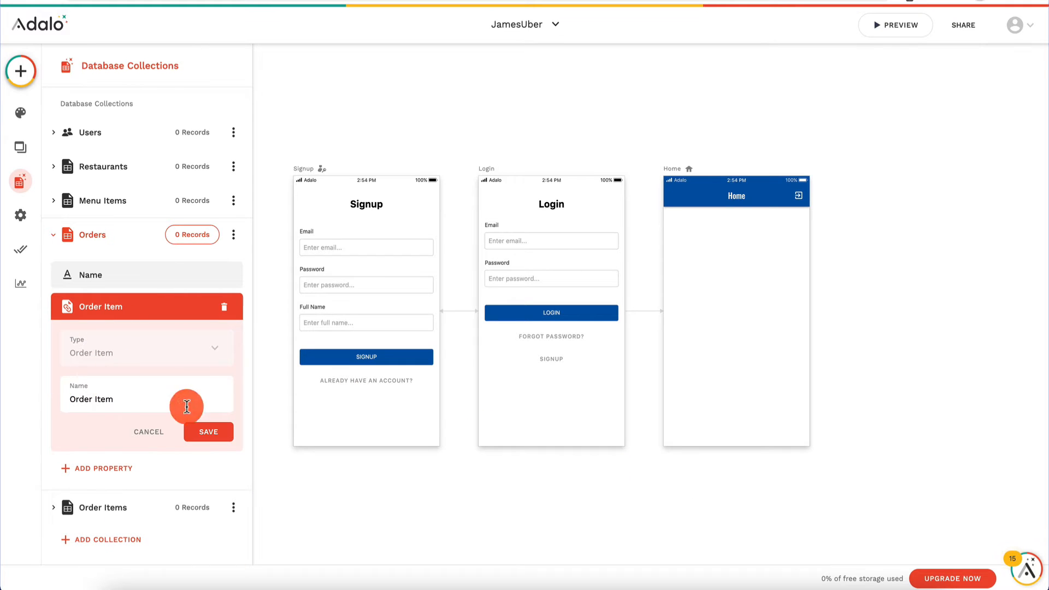
pyautogui.write('s')
pyautogui.press('Return')
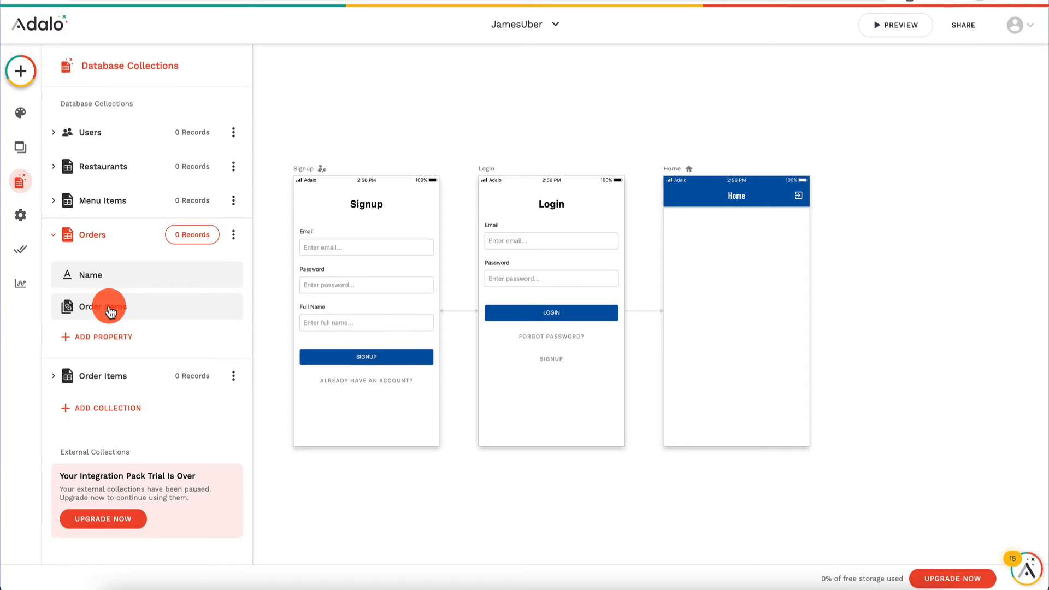
# Relate Orders to Menu Items so an order can have multiple menu items and a menu item multiple orders, and collapse Orders
pyautogui.click(104, 335)
pyautogui.moveTo(143, 301)
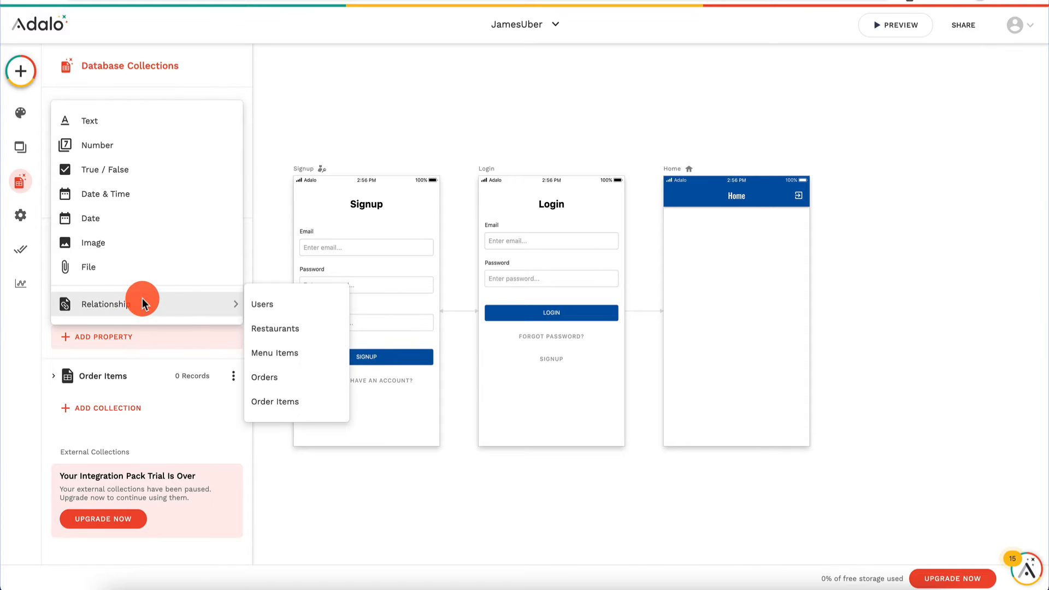
pyautogui.click(279, 353)
pyautogui.click(441, 389)
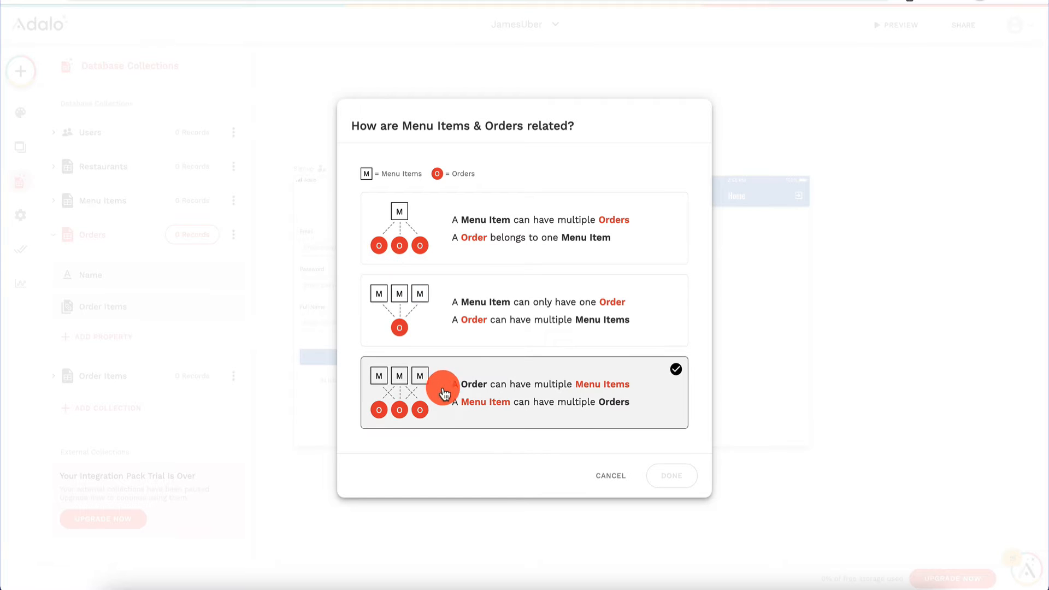
pyautogui.click(663, 481)
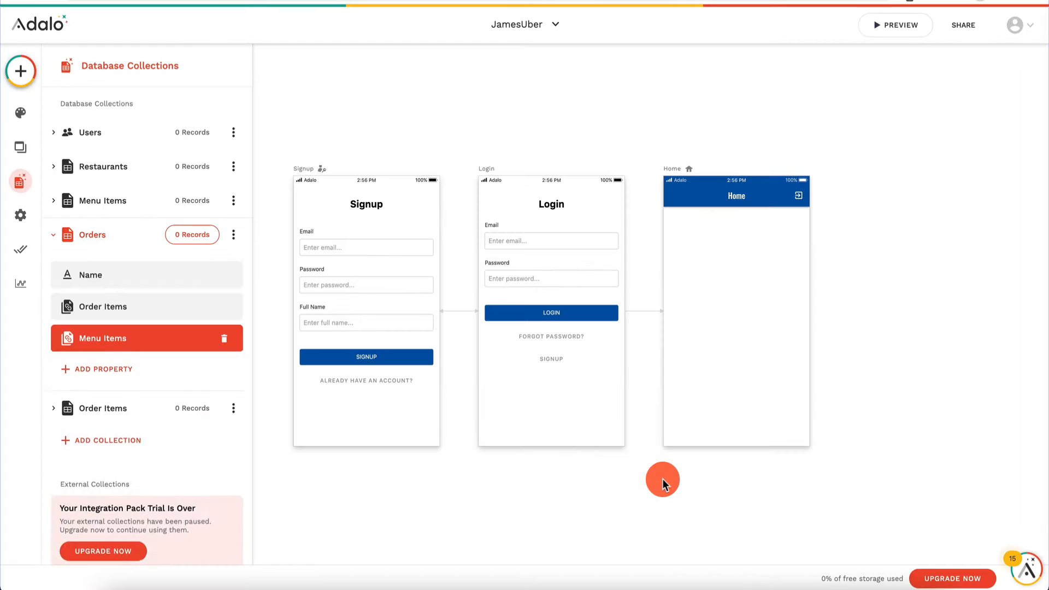
pyautogui.click(243, 343)
pyautogui.click(156, 348)
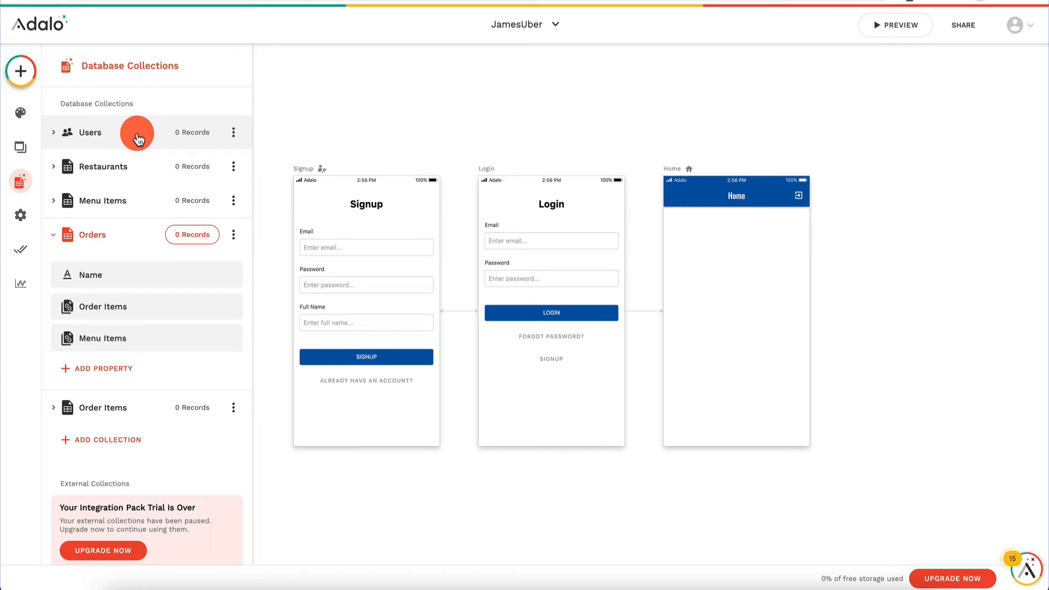
pyautogui.click(53, 234)
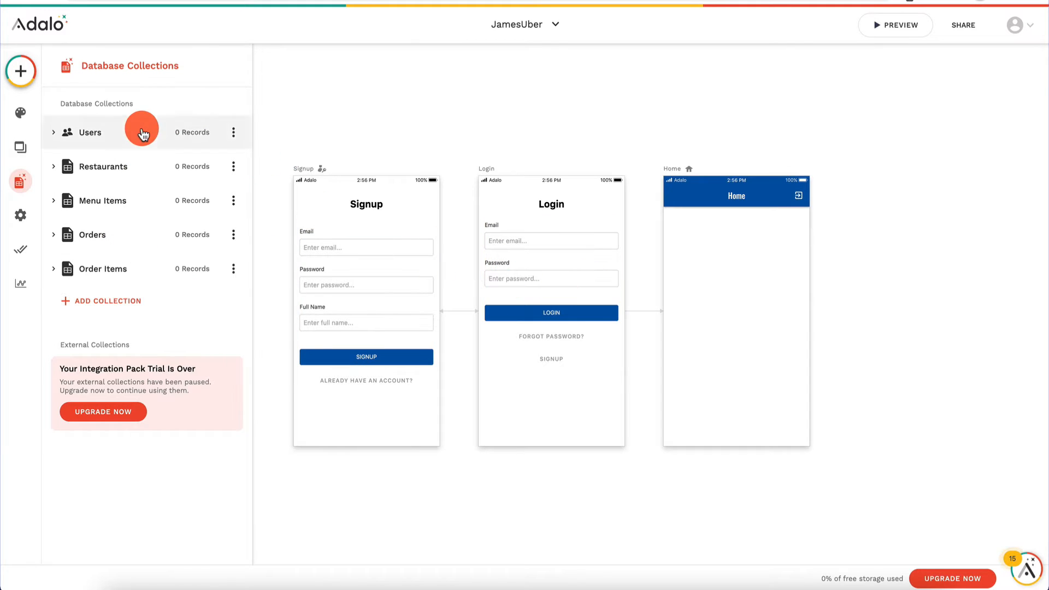
# Add an image property named Icon to the Restaurants collection
pyautogui.click(109, 167)
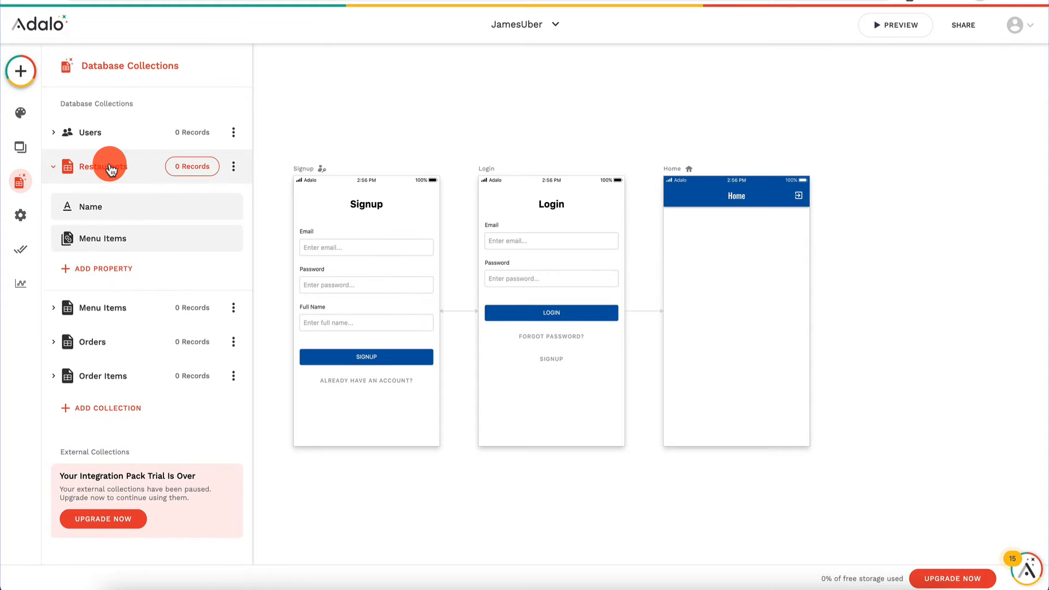
pyautogui.click(103, 270)
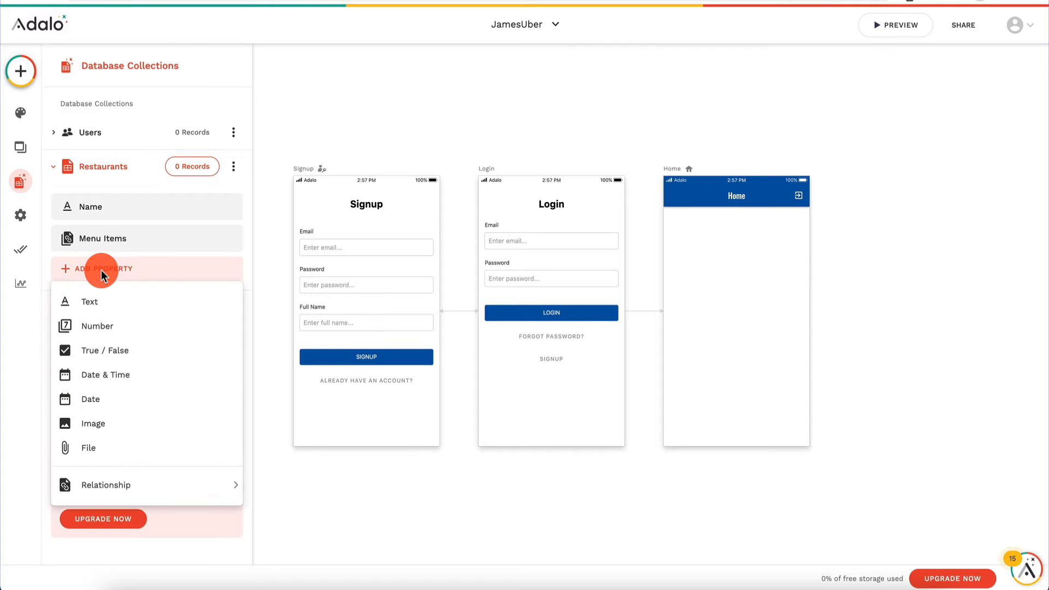
pyautogui.click(113, 426)
pyautogui.click(154, 365)
pyautogui.hotkey('ctrl', 'a')
pyautogui.press('BackSpace')
pyautogui.write('Icon')
pyautogui.click(214, 396)
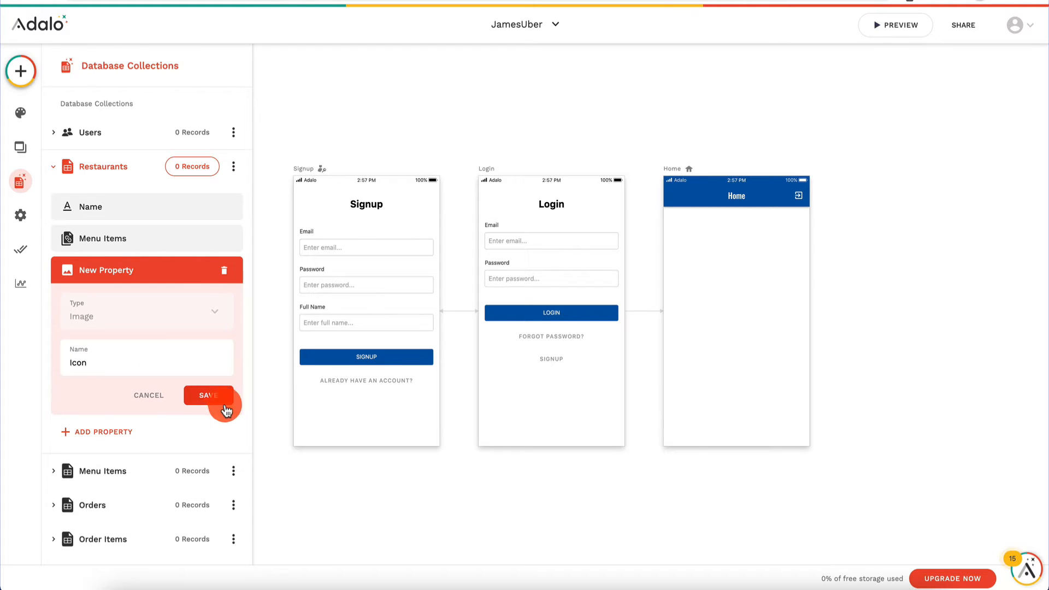
# Add a text property named Address to the Restaurants collection and reorder its properties as Name, Address, Icon, Menu Items
pyautogui.click(118, 304)
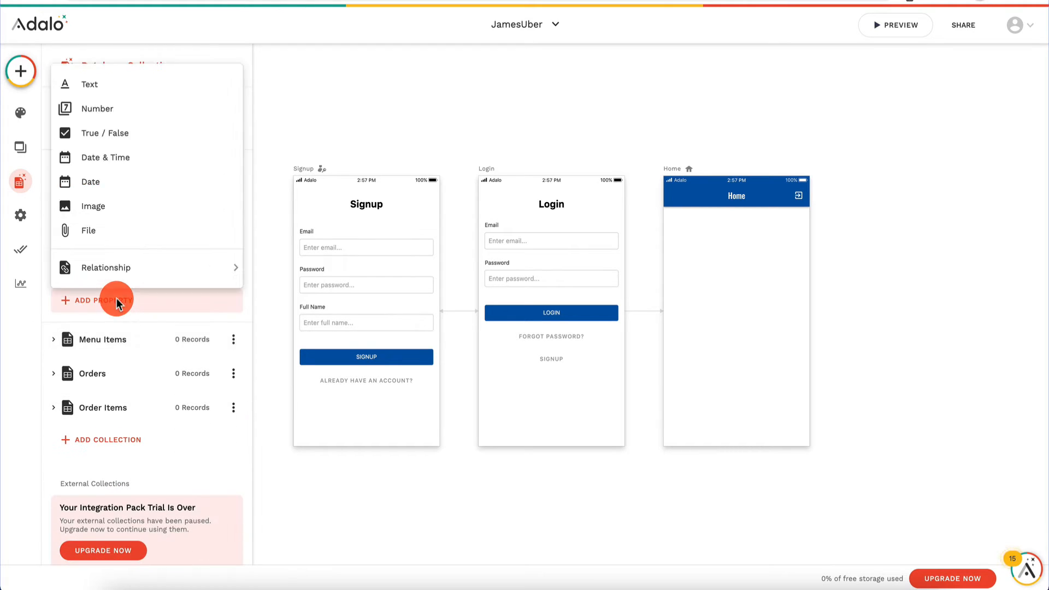
pyautogui.click(149, 96)
pyautogui.click(146, 383)
pyautogui.hotkey('ctrl', 'a')
pyautogui.press('BackSpace')
pyautogui.write('Address')
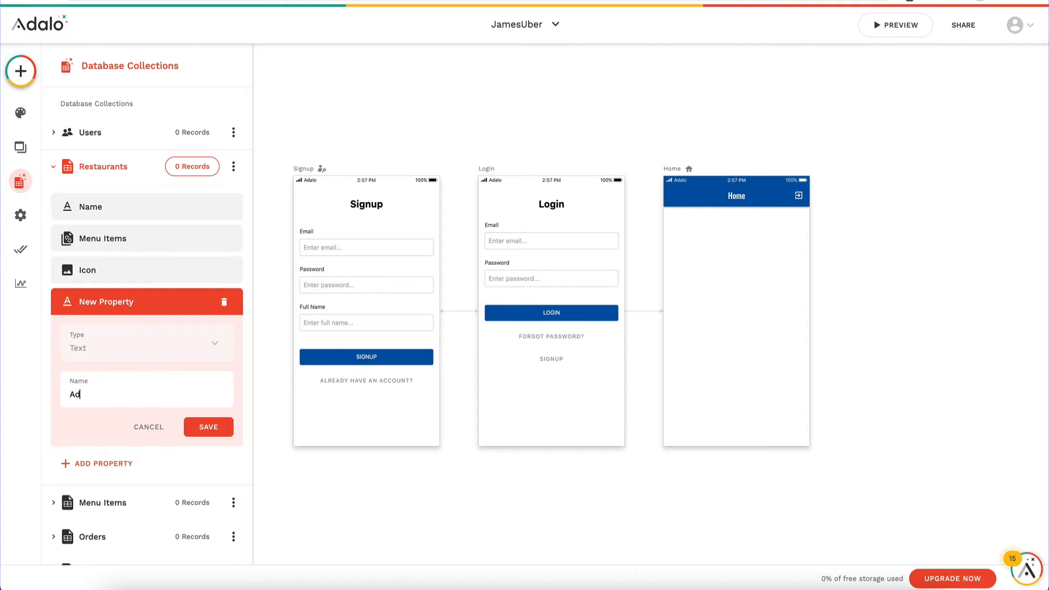
pyautogui.click(151, 389)
pyautogui.click(216, 428)
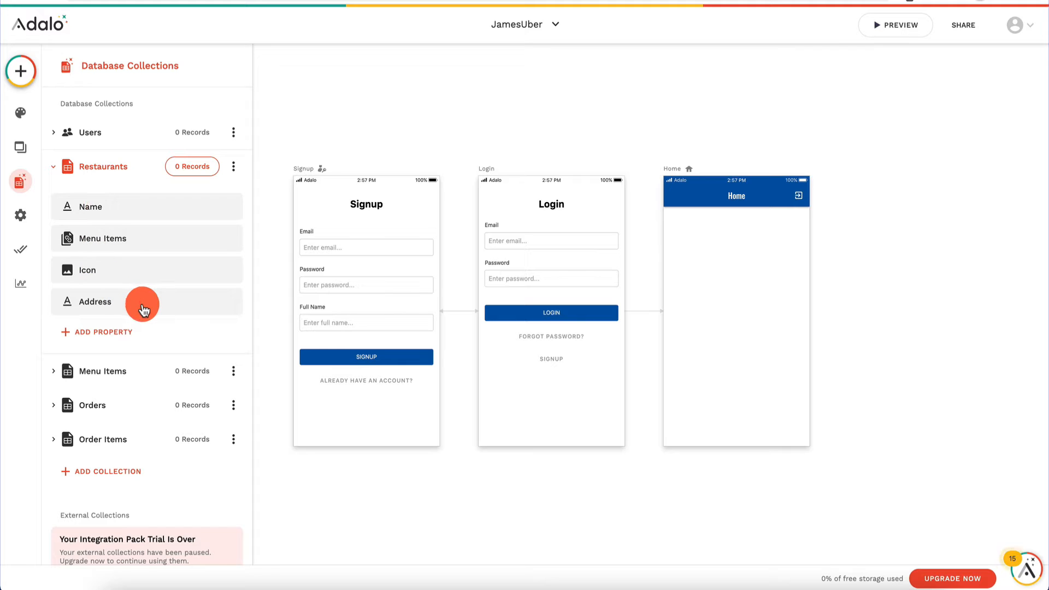
pyautogui.moveTo(149, 302); pyautogui.dragTo(151, 225)
pyautogui.moveTo(127, 309); pyautogui.dragTo(127, 257)
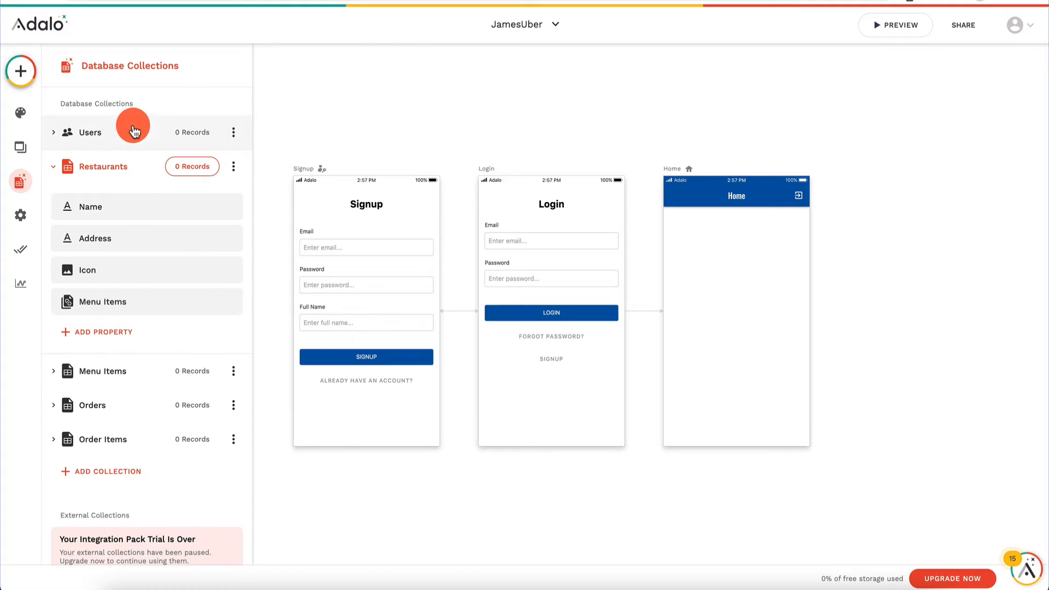
# Add a restaurant record named James Burgers with its street address, leaving the icon and menu items empty
pyautogui.click(195, 167)
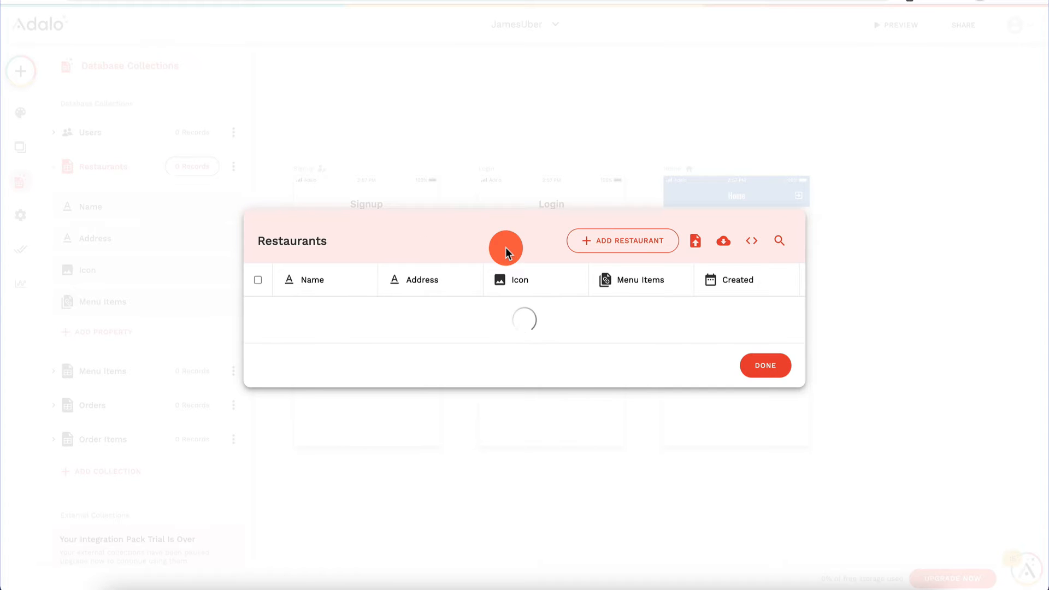
pyautogui.click(635, 252)
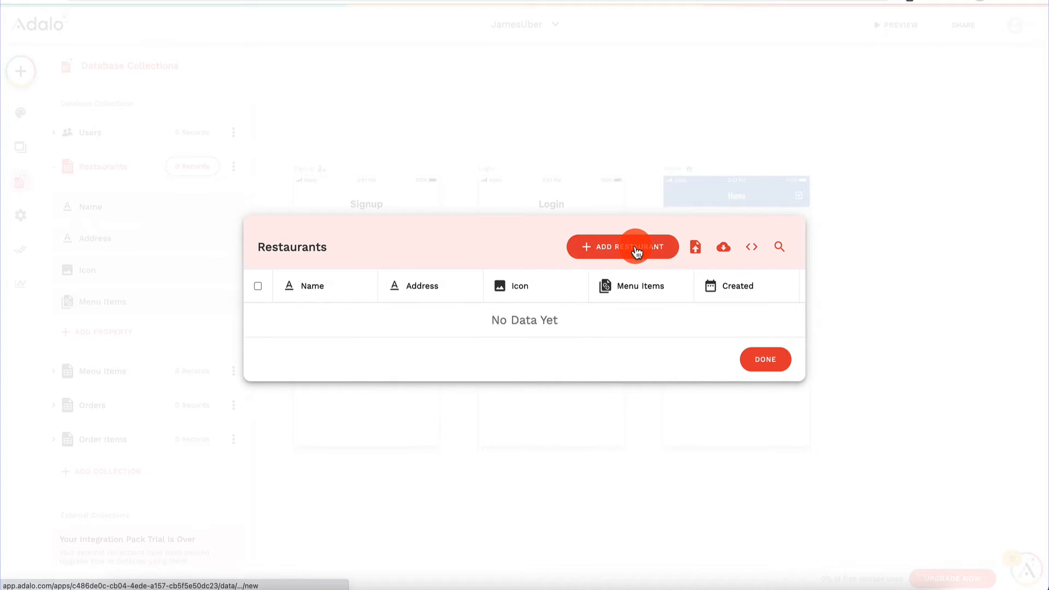
pyautogui.click(484, 178)
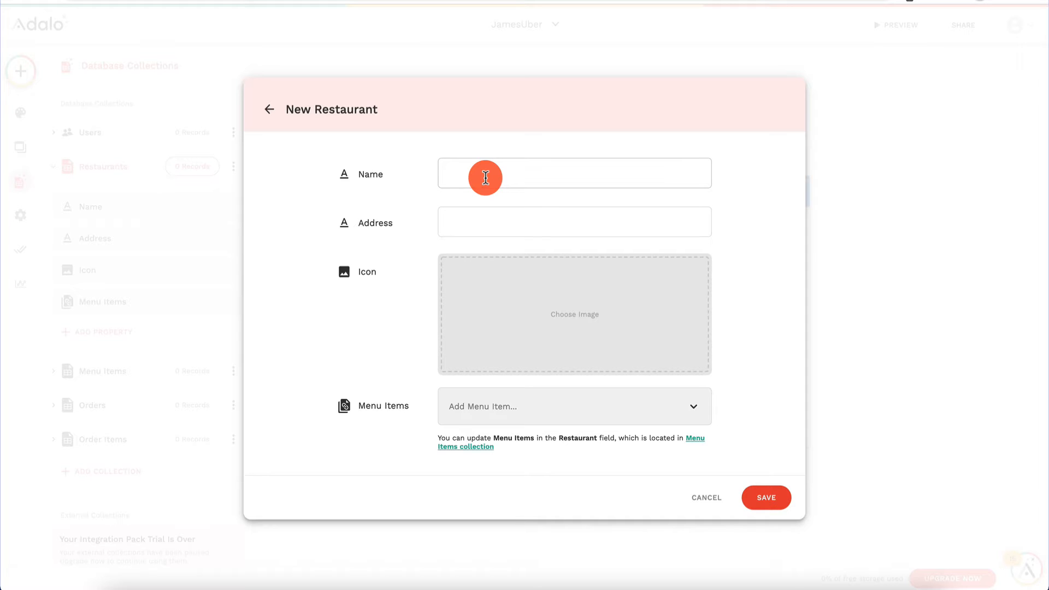
pyautogui.write('Jame')
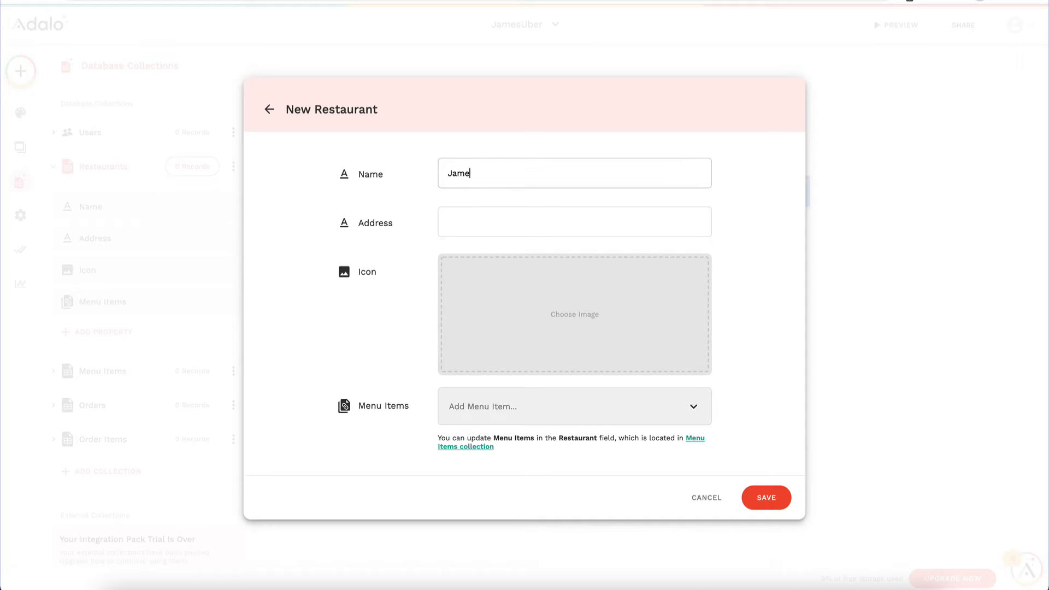
pyautogui.write('s Burgers')
pyautogui.press('Tab')
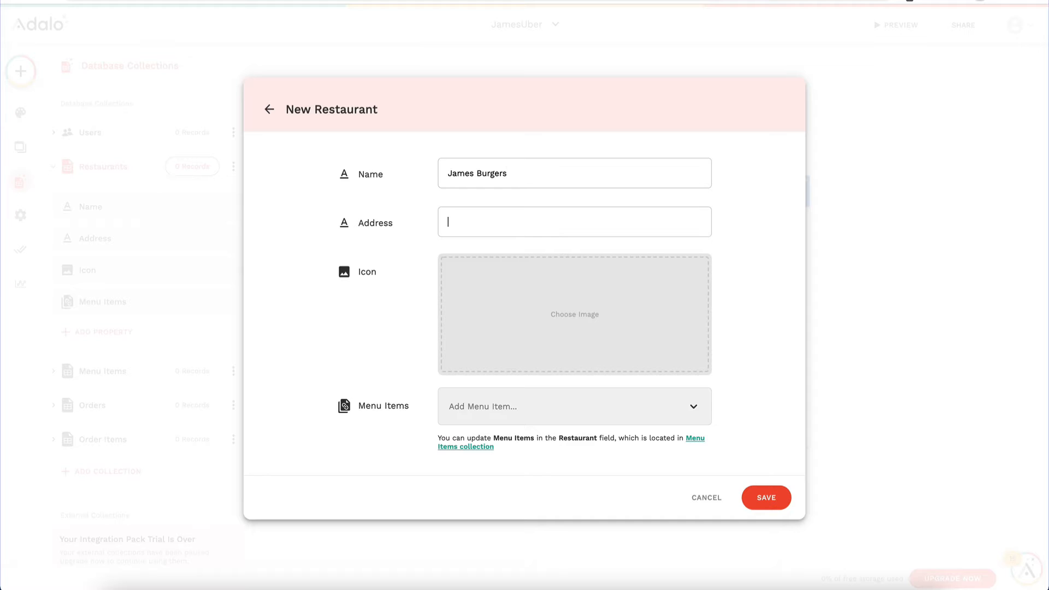
pyautogui.write('1000 West Lane, Any City, Any State')
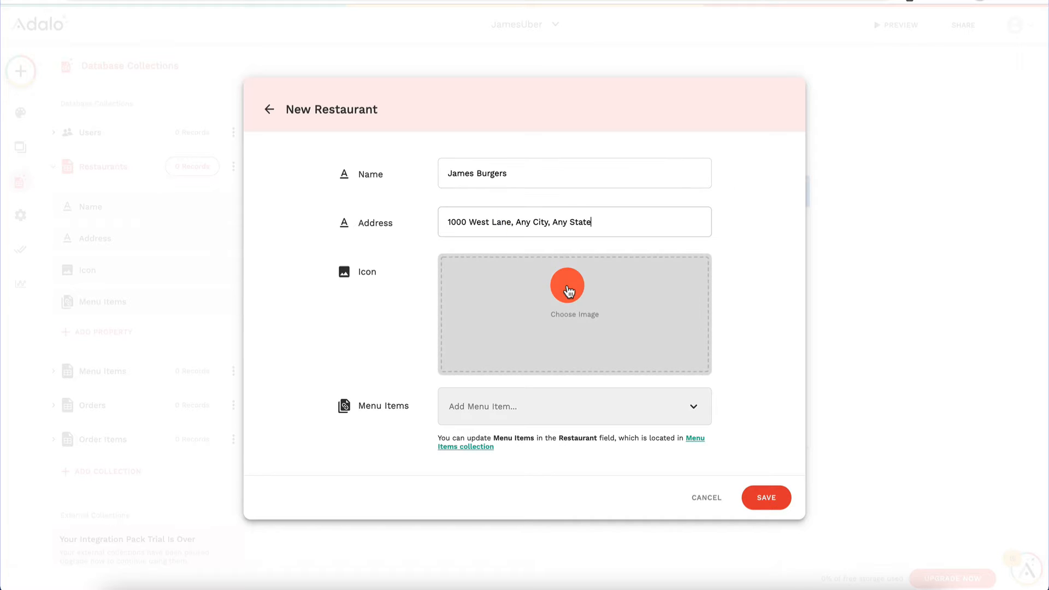
pyautogui.click(763, 495)
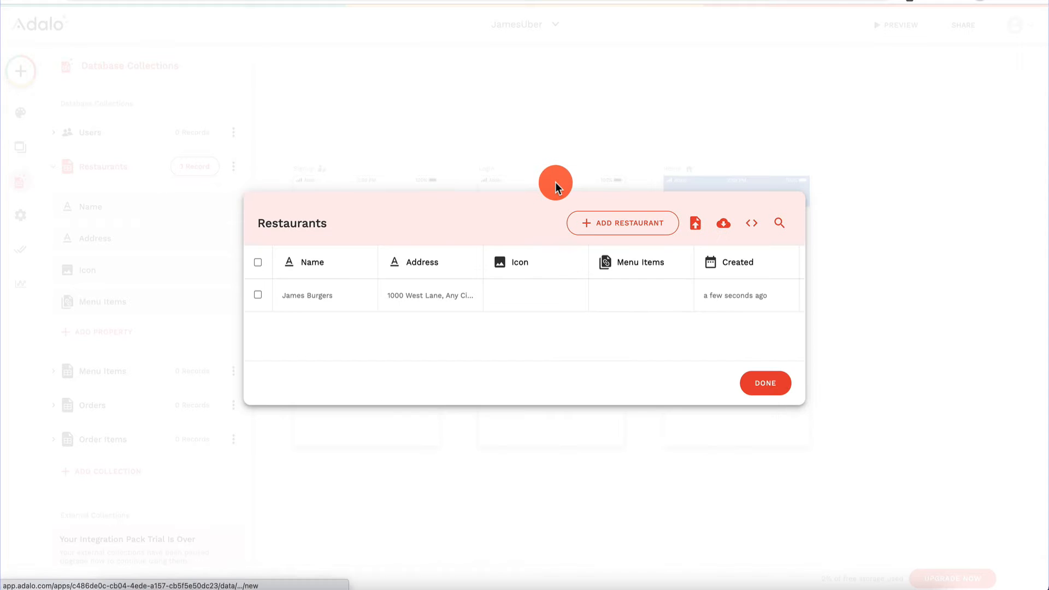
# Add a restaurant record named Bangkok Fusion with its street address, leaving icon and menu items empty, and collapse the Restaurants collection
pyautogui.click(646, 224)
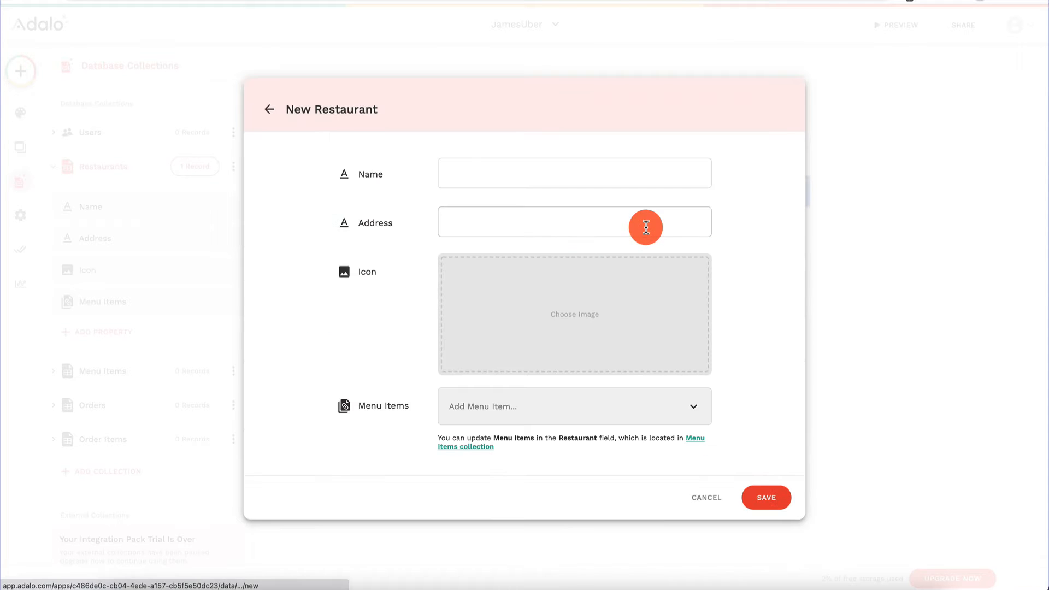
pyautogui.click(481, 178)
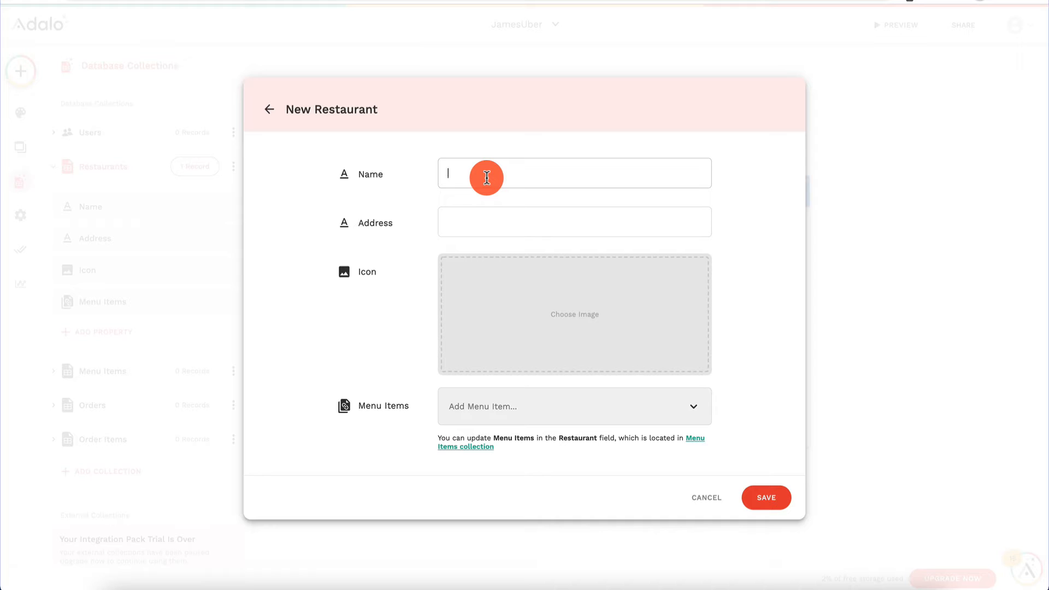
pyautogui.write('Bangkok ')
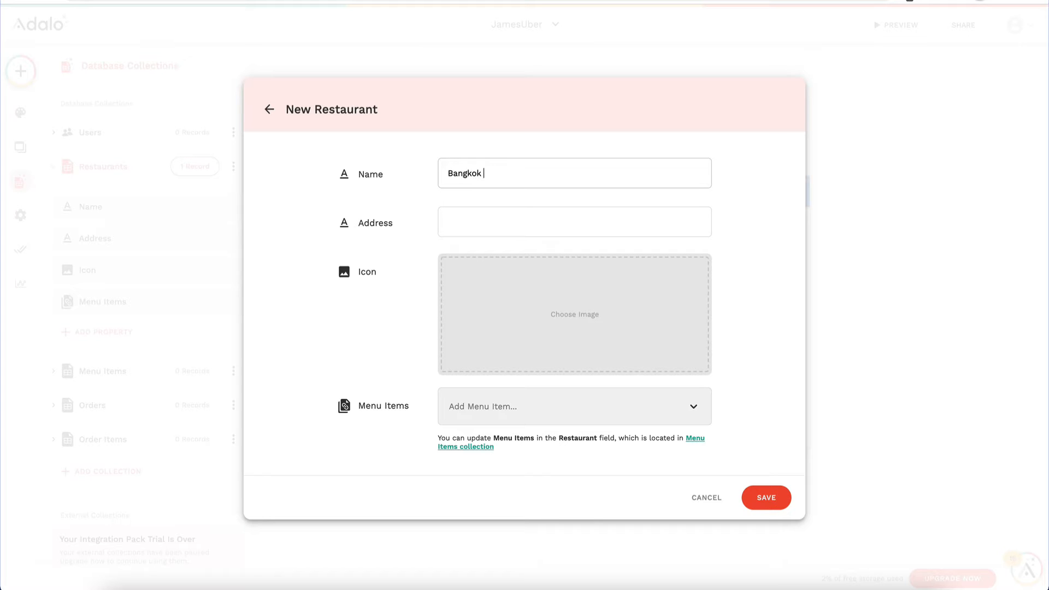
pyautogui.write('Fusion')
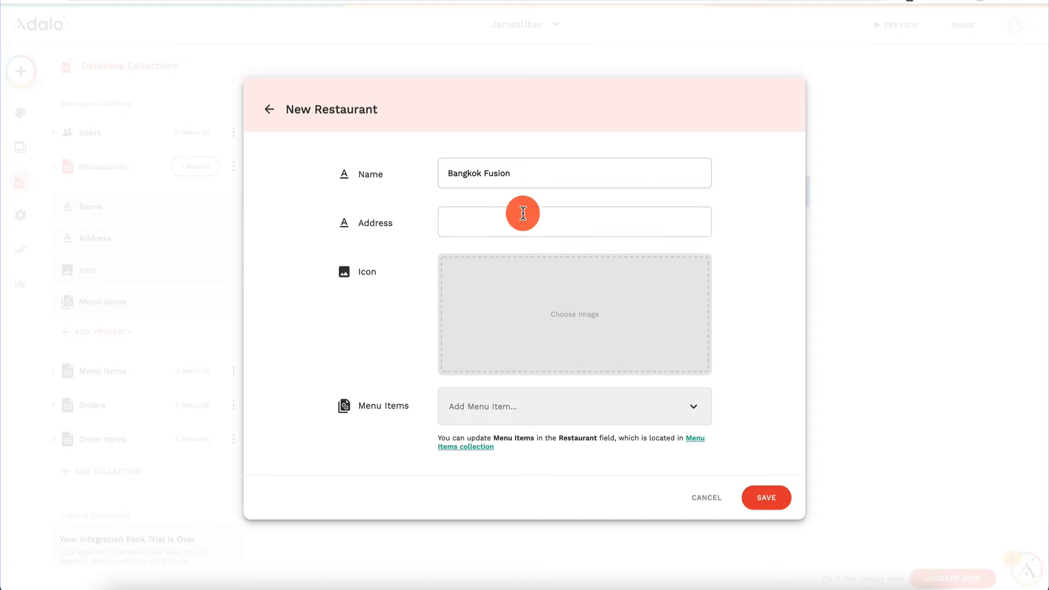
pyautogui.click(530, 218)
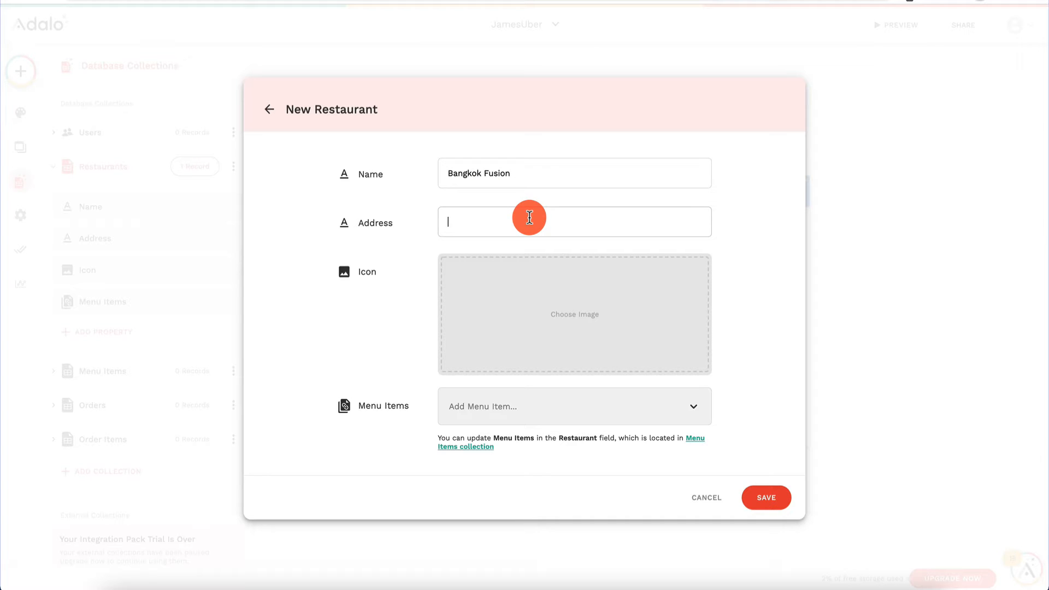
pyautogui.write('2000 Any Lane, Any City, Any State')
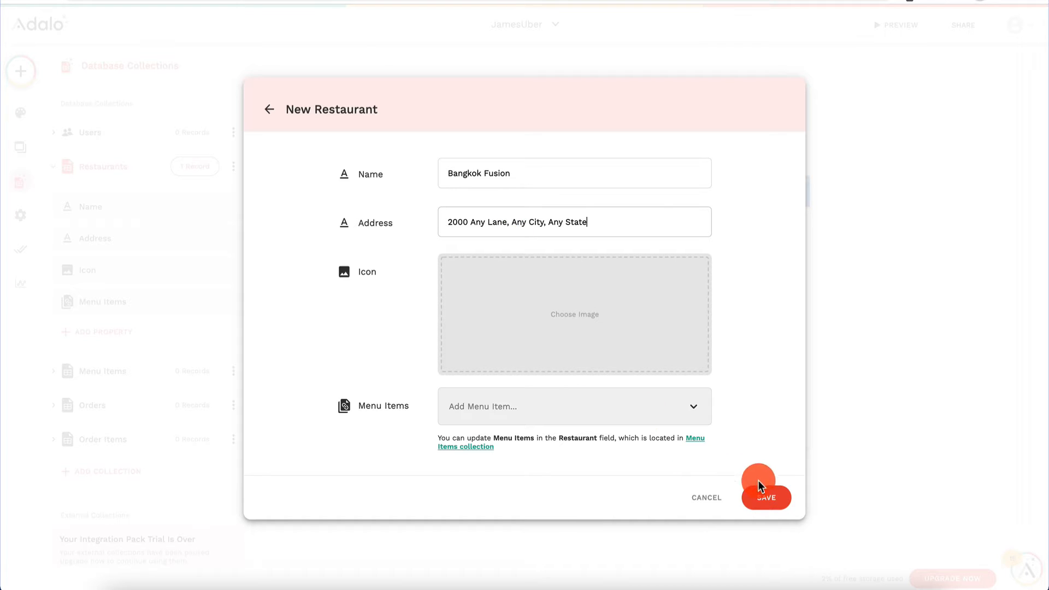
pyautogui.click(768, 497)
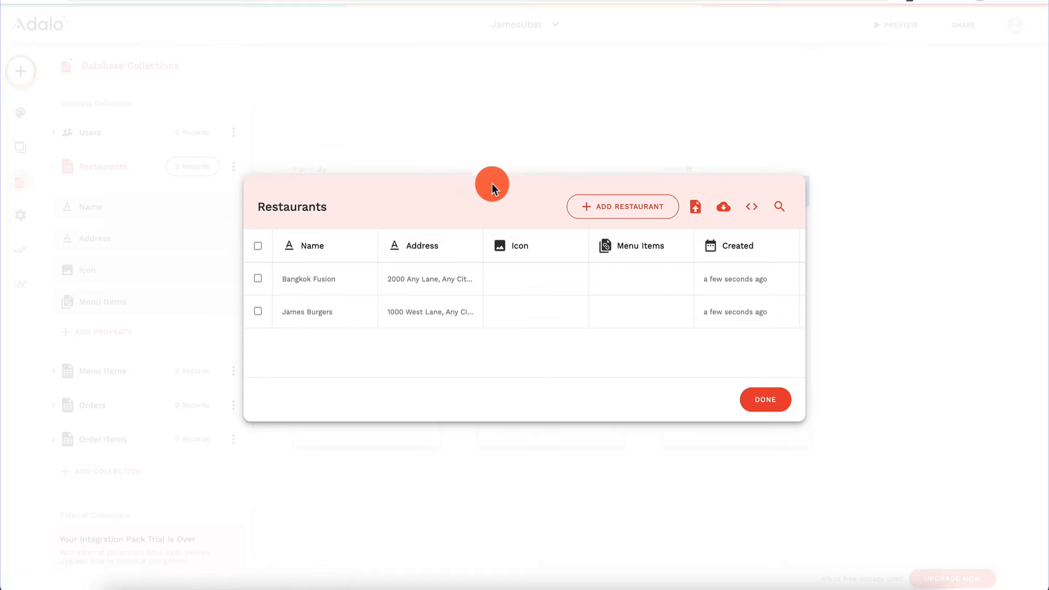
pyautogui.click(764, 399)
pyautogui.click(55, 172)
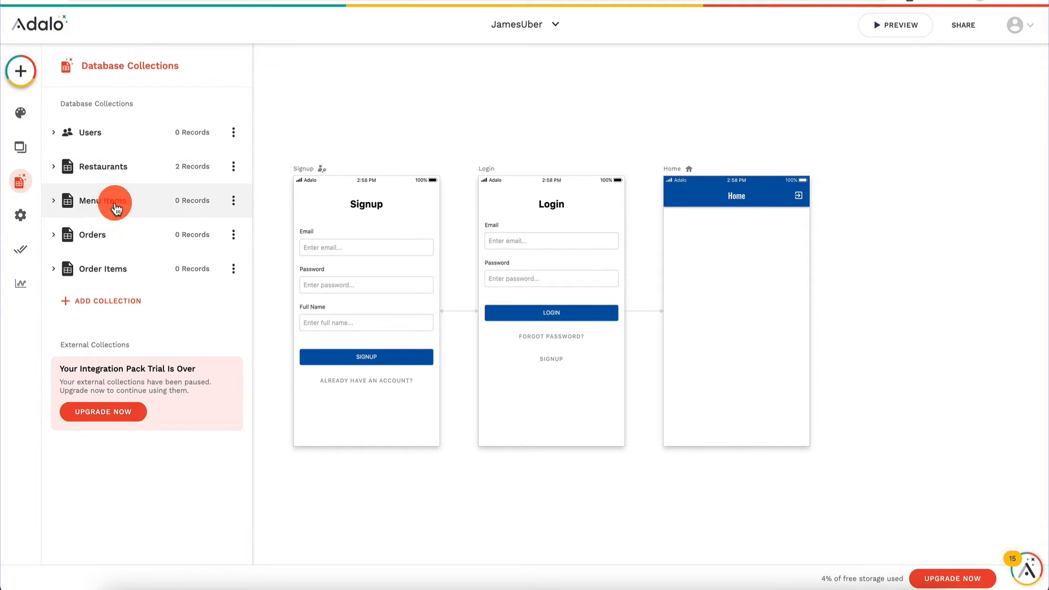
# Start a new Menu Items record named Double Beef Burger with the description "Greatest burger you've ever tried."
pyautogui.click(114, 202)
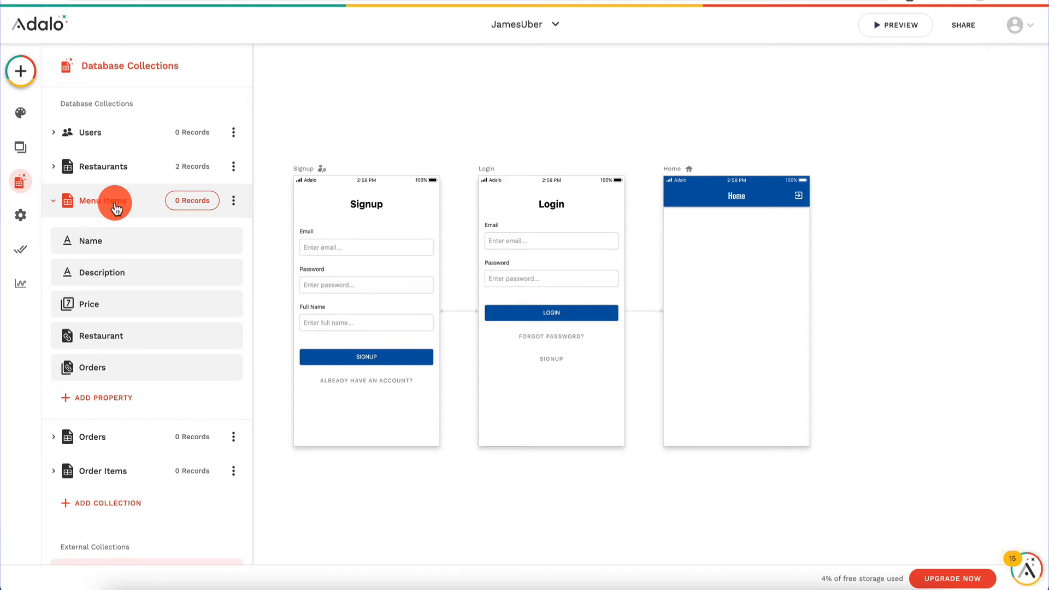
pyautogui.click(196, 200)
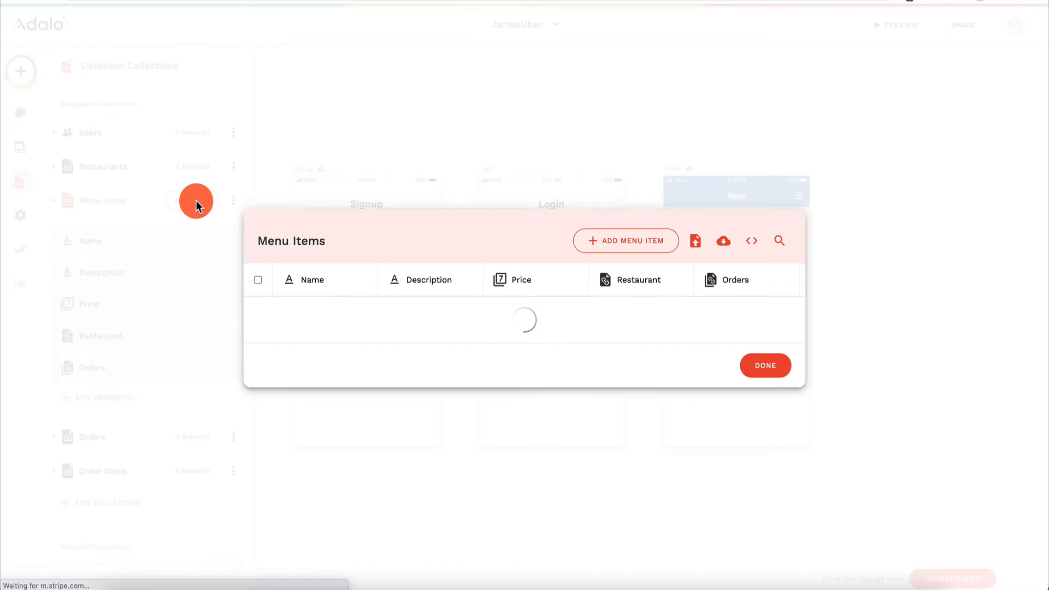
pyautogui.click(644, 248)
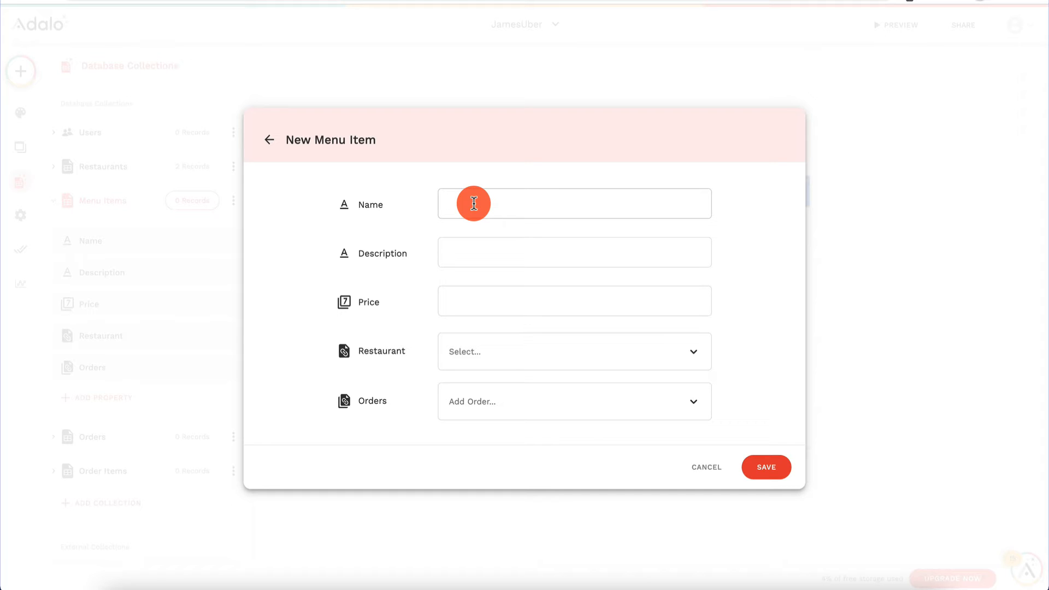
pyautogui.write('c')
pyautogui.write('Double bee')
pyautogui.press('BackSpace')
pyautogui.press('BackSpace')
pyautogui.press('BackSpace')
pyautogui.write('Beef Burger')
pyautogui.click(539, 247)
pyautogui.write('Greatest burger youve ever tried')
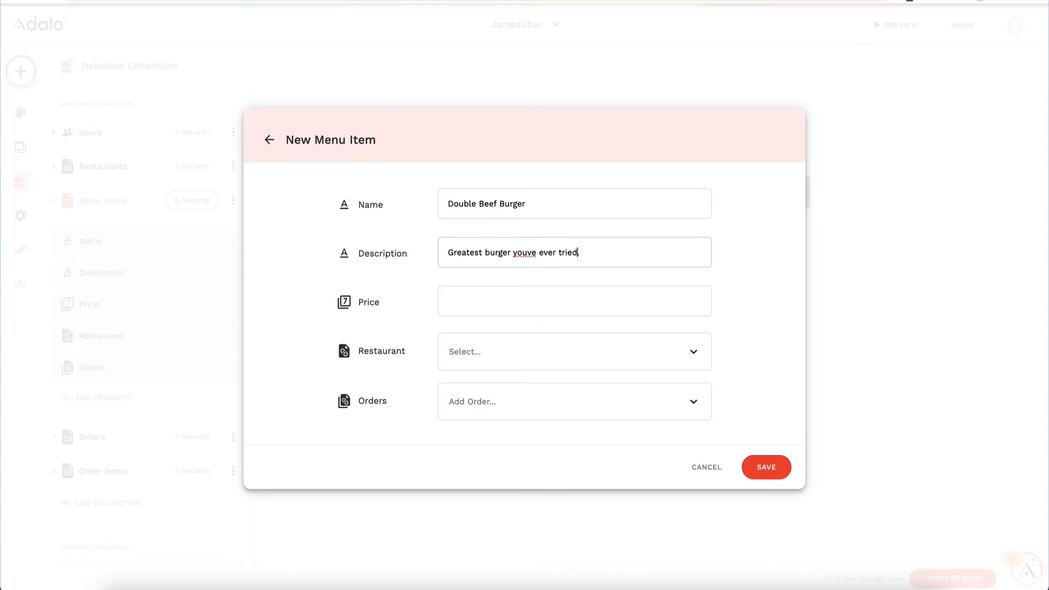
pyautogui.write("'")
# Set the Double Beef Burger's price to 12.99, assign it to James Burgers without any order, and save the record
pyautogui.click(553, 300)
pyautogui.write('12.99')
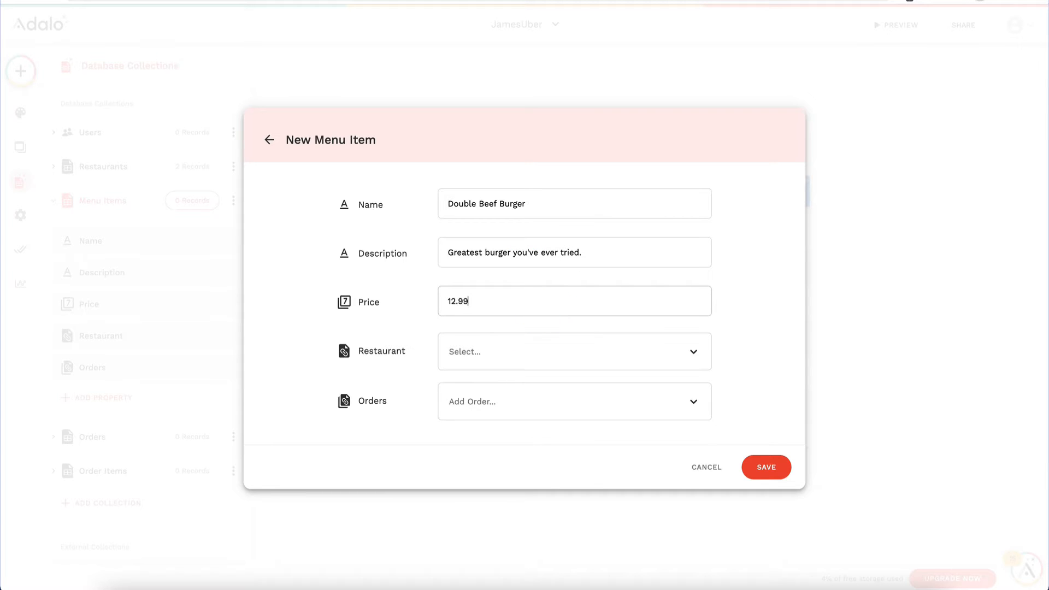
pyautogui.click(536, 356)
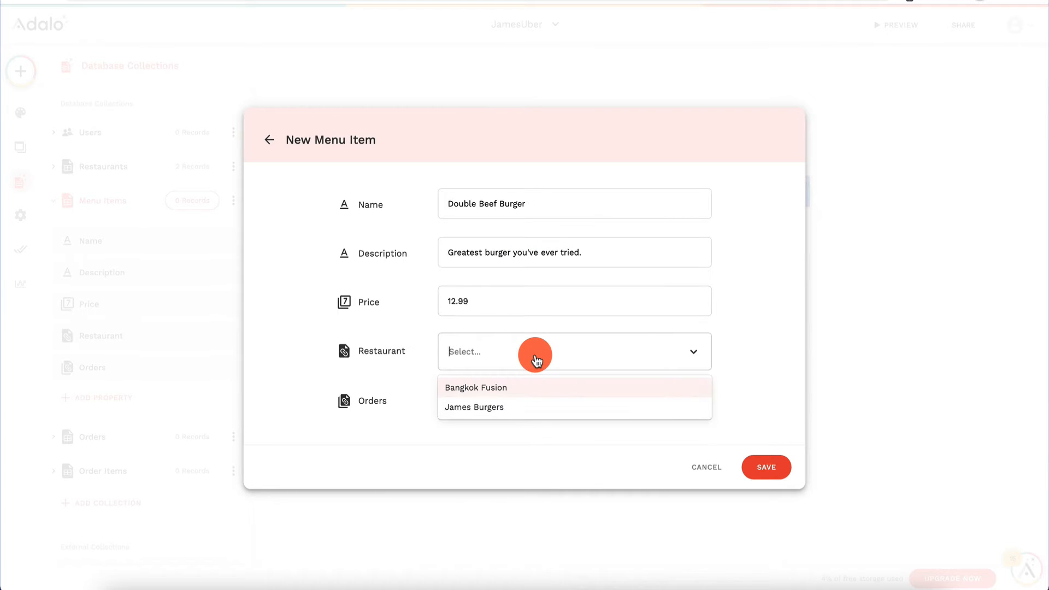
pyautogui.click(519, 404)
pyautogui.click(565, 412)
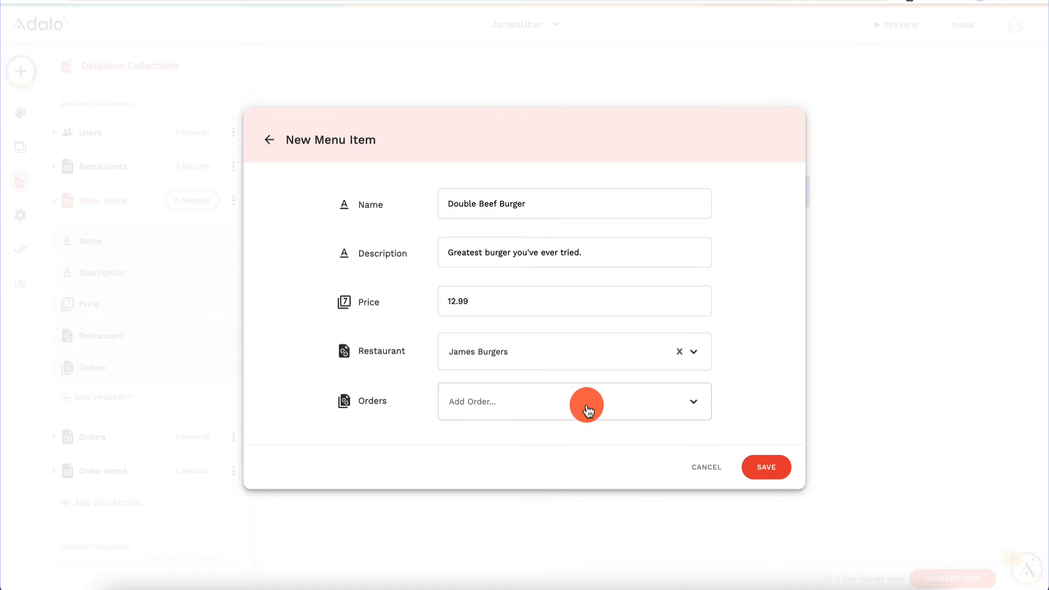
pyautogui.click(771, 466)
# Add a menu item named Chicken Burger, described as "Greatest chicken burger in the world", priced 8.99 and assigned to James Burgers
pyautogui.click(584, 228)
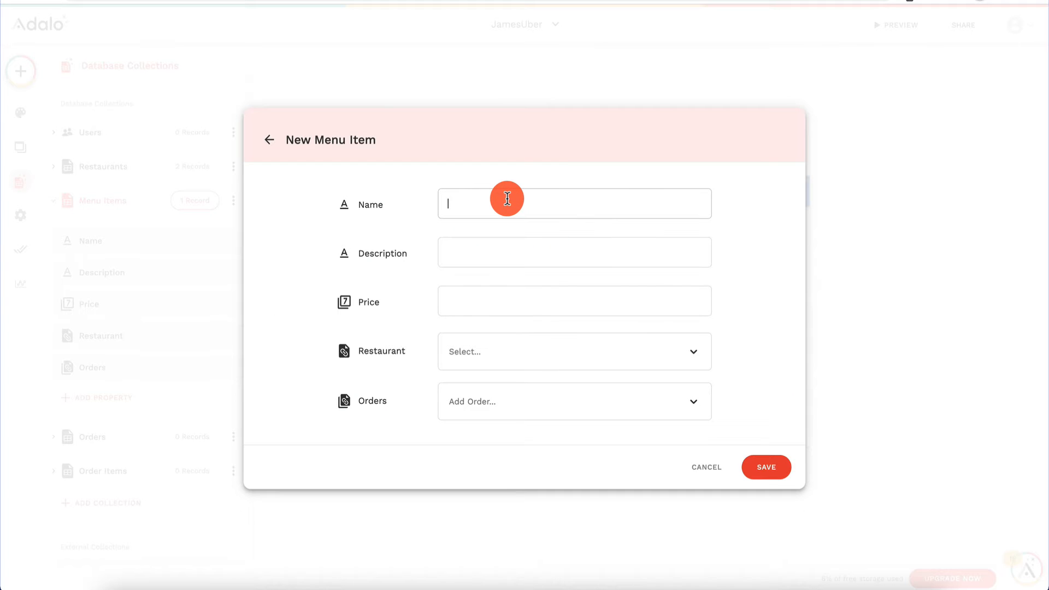
pyautogui.click(507, 198)
pyautogui.write('Chicken Burger')
pyautogui.click(510, 252)
pyautogui.write('Greatest ch')
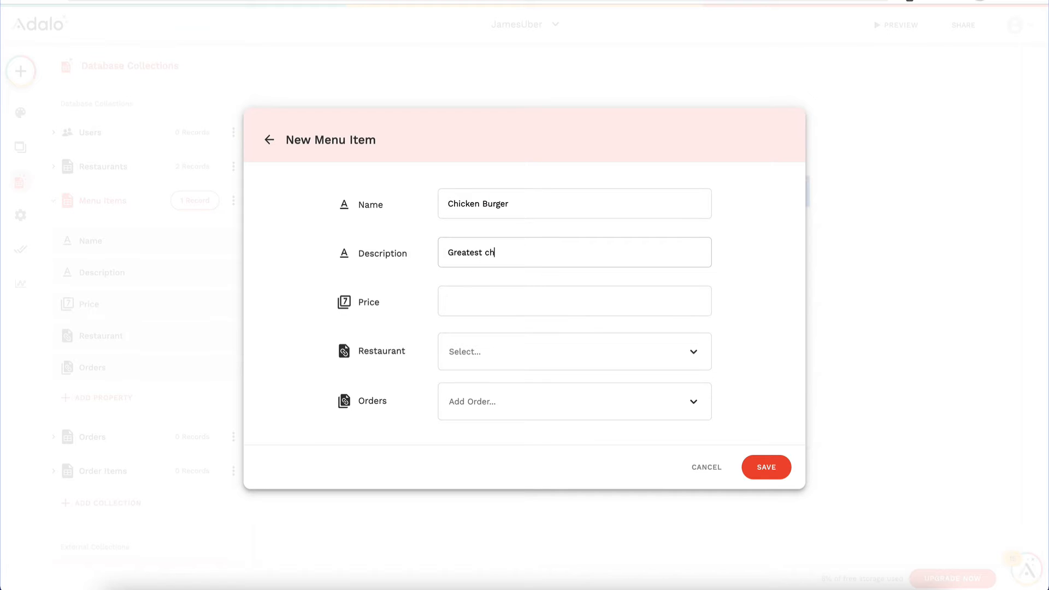
pyautogui.write('icken burger in the world')
pyautogui.click(532, 300)
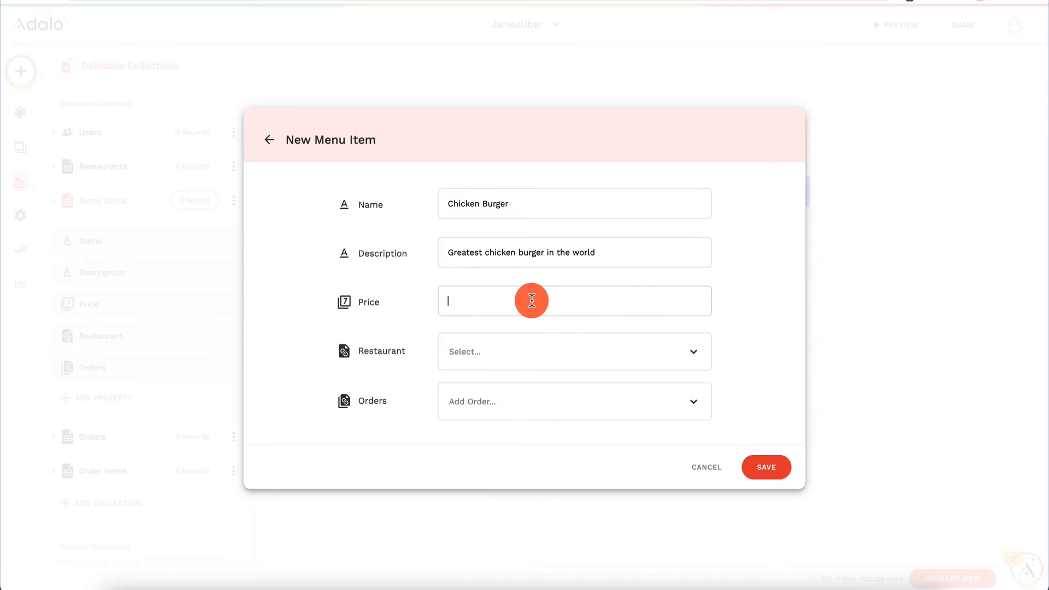
pyautogui.write('8.99')
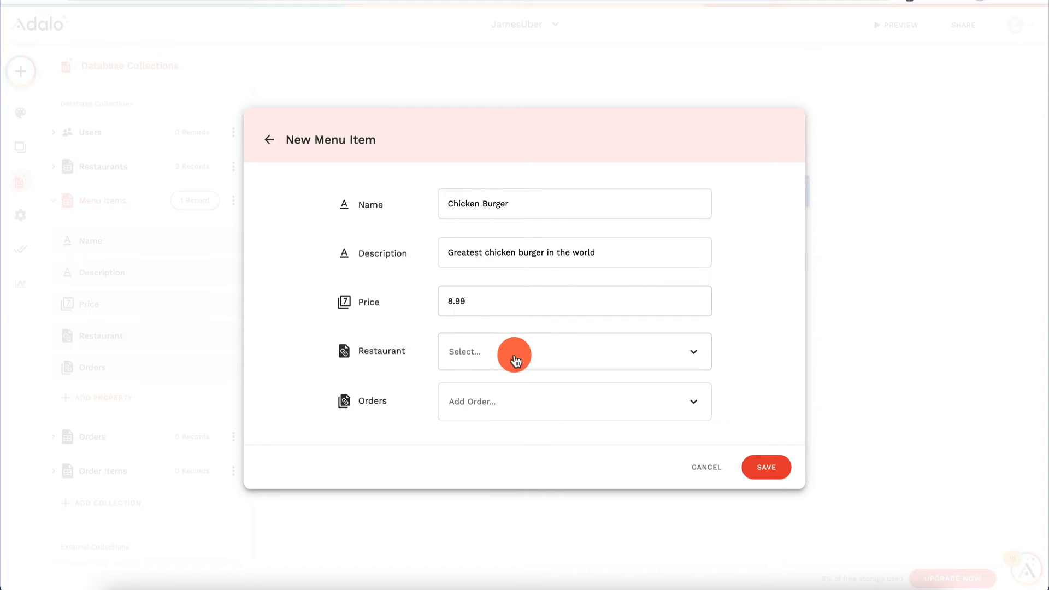
pyautogui.click(511, 361)
pyautogui.click(516, 410)
pyautogui.click(766, 467)
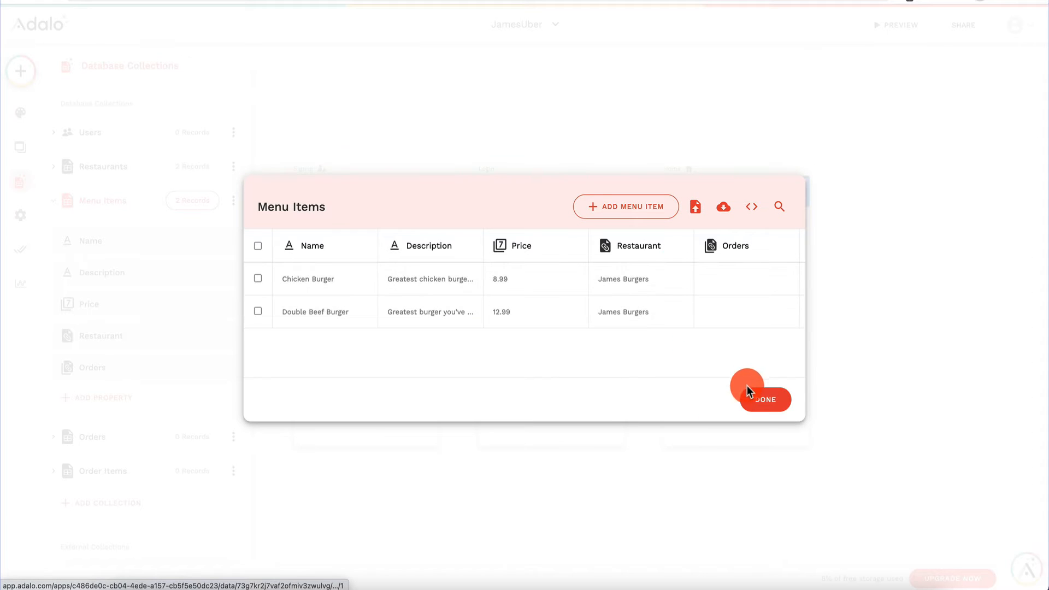
pyautogui.click(762, 400)
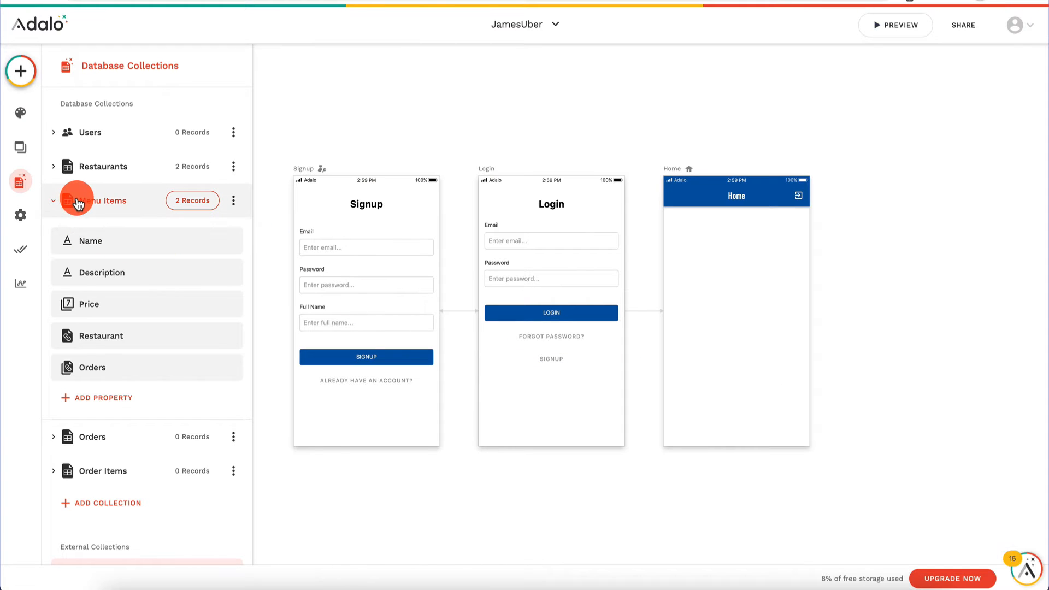
# Start another Menu Items record named Bangkok Pad Thai with the description "Greatest pad thai outside of Bangkok"
pyautogui.click(186, 201)
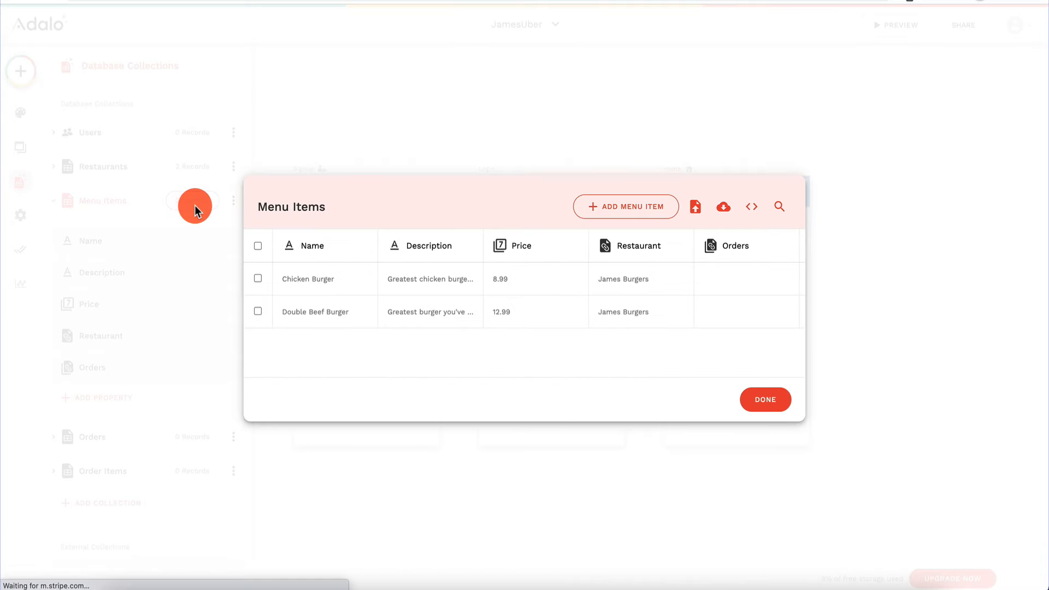
pyautogui.click(642, 207)
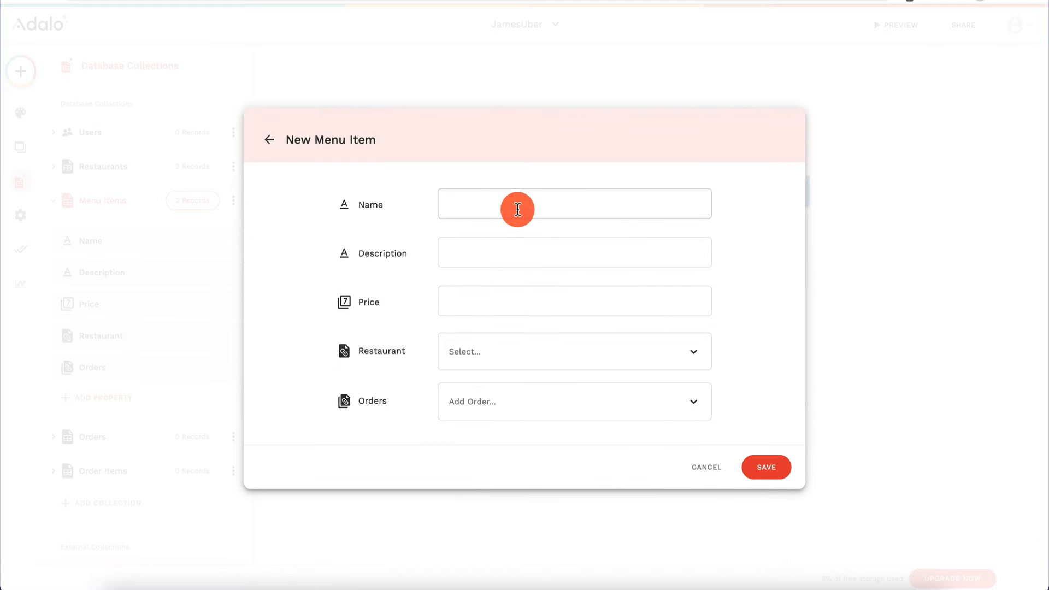
pyautogui.write('Bangkok Pad ThaiNice')
pyautogui.press('BackSpace')
pyautogui.press('BackSpace')
pyautogui.press('BackSpace')
pyautogui.press('BackSpace')
pyautogui.write('Great s')
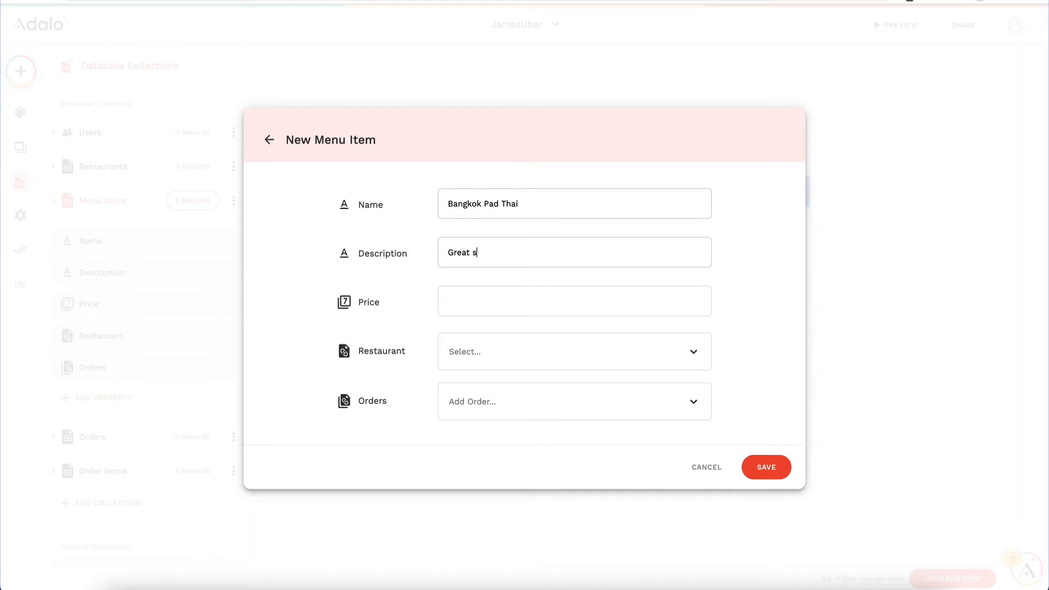
pyautogui.press('BackSpace')
pyautogui.press('BackSpace')
pyautogui.press('BackSpace')
pyautogui.press('BackSpace')
pyautogui.press('BackSpace')
pyautogui.press('BackSpace')
pyautogui.write('Greatest pad thai outside of Bangkok')
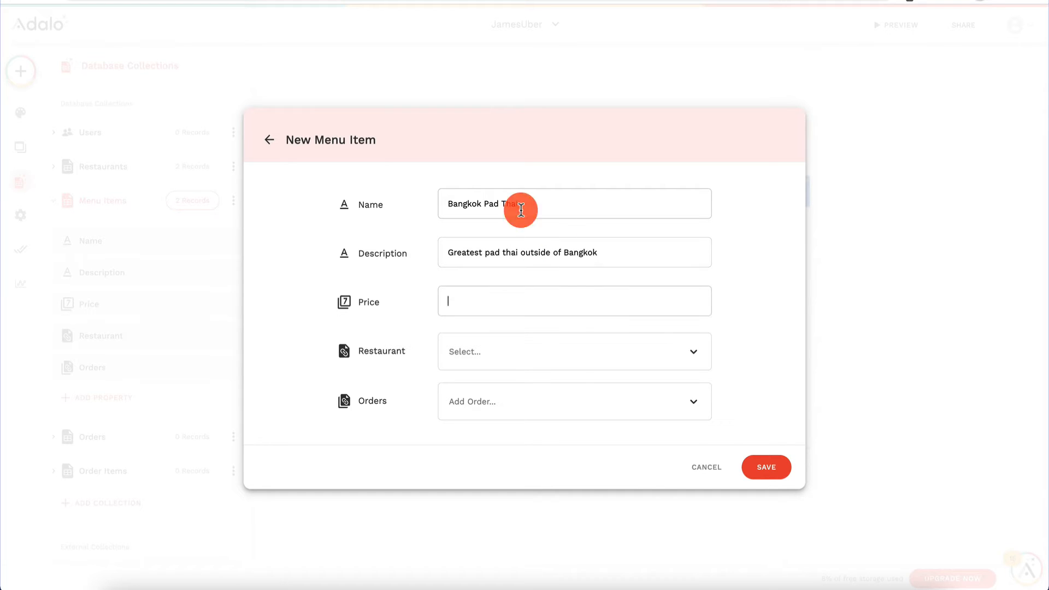
# Set the Bangkok Pad Thai's price to 5.99, assign it to Bangkok Fusion, and save the record
pyautogui.write('5.99')
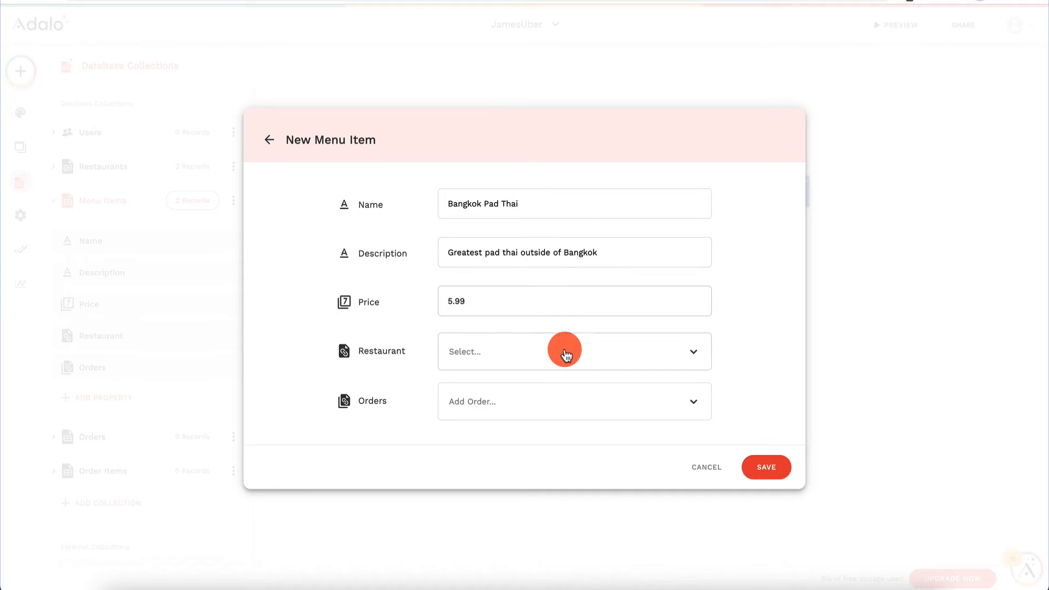
pyautogui.click(563, 352)
pyautogui.click(555, 385)
pyautogui.click(751, 481)
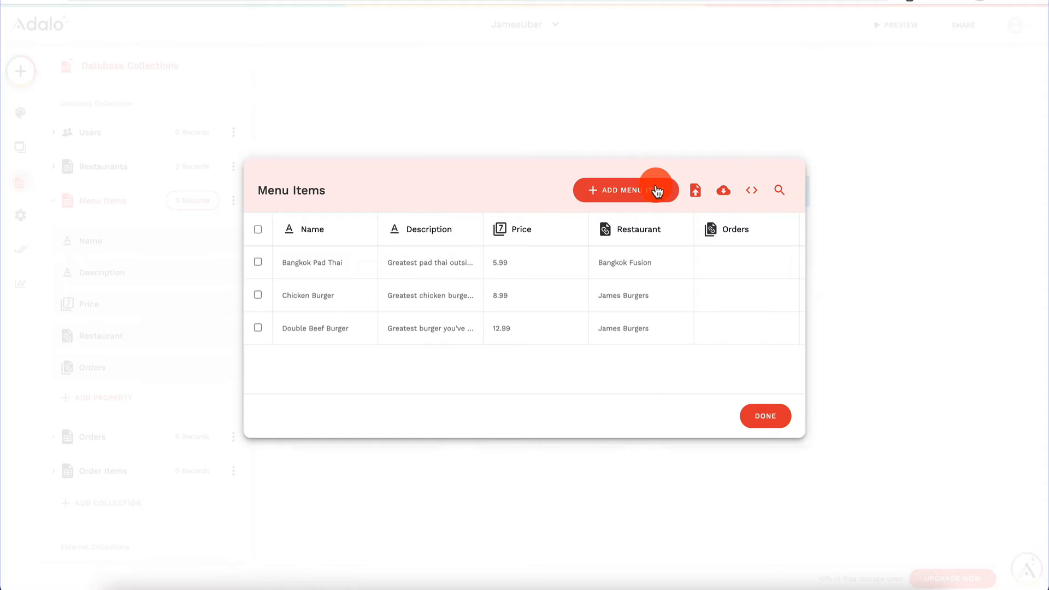
# Add a menu item named Tom Yam, described as "Awesome spicy Thai soup", priced 4.99 and assigned to Bangkok Fusion, and close the records
pyautogui.click(657, 192)
pyautogui.click(485, 208)
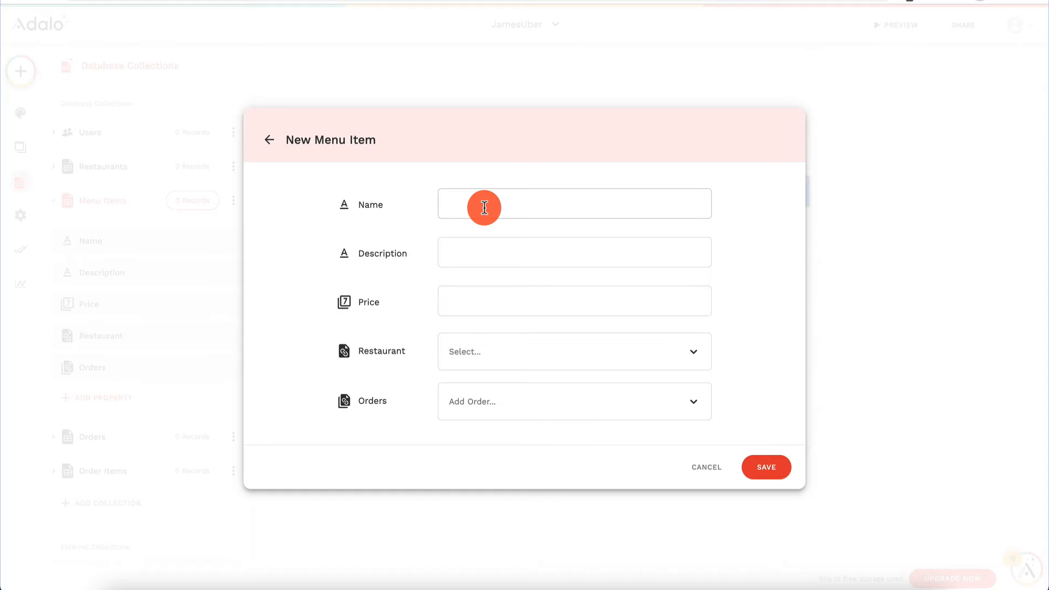
pyautogui.write('Tom Yam')
pyautogui.write('Awesome ')
pyautogui.write('spicy Thai soup')
pyautogui.press('Tab')
pyautogui.write('4.99')
pyautogui.click(570, 351)
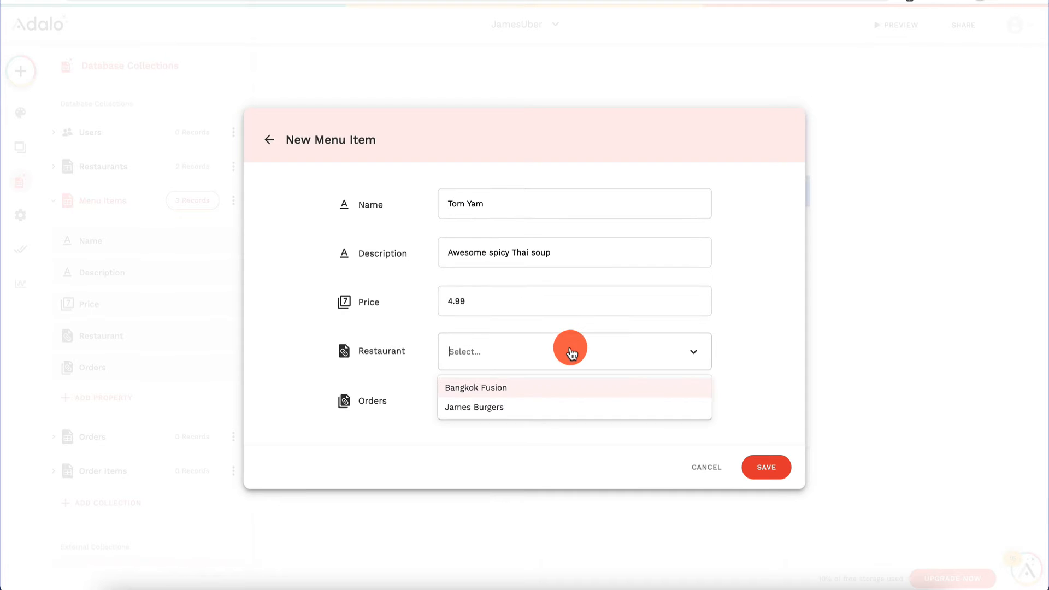
pyautogui.click(533, 386)
pyautogui.click(752, 459)
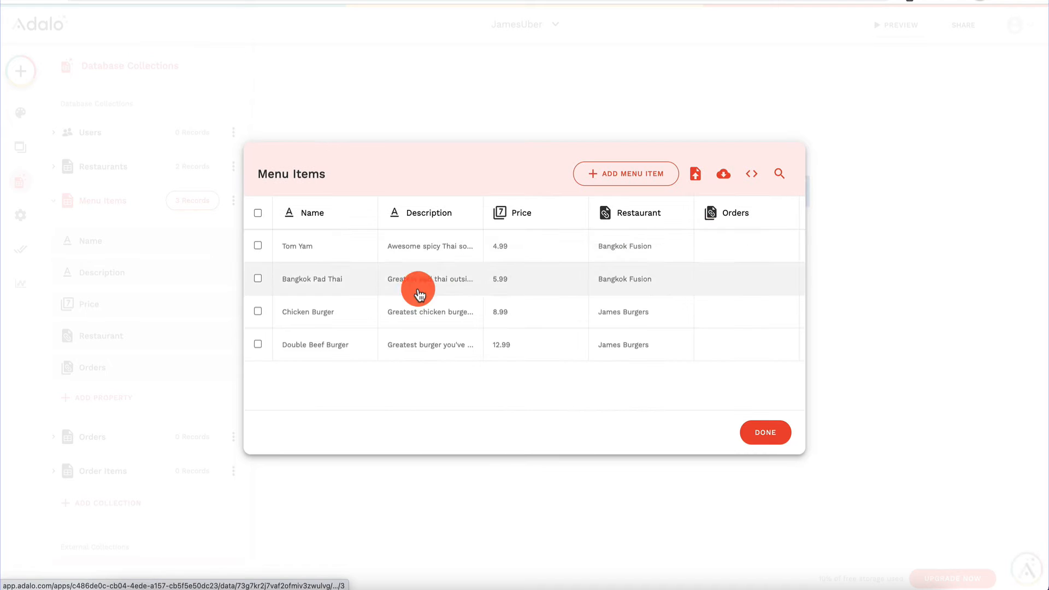
pyautogui.click(780, 447)
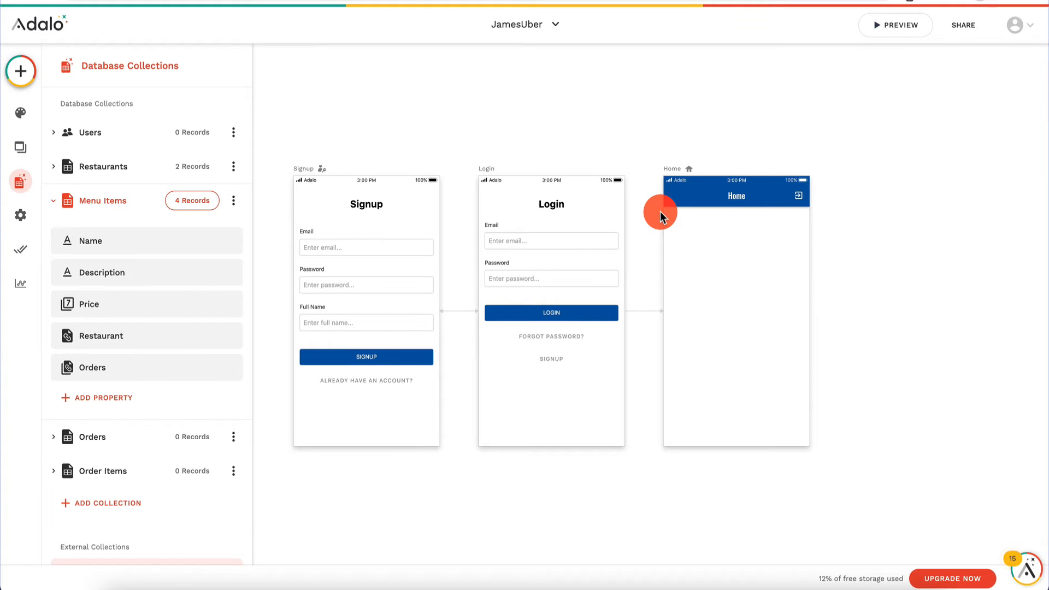
# Select the Home screen on the canvas and collapse its list of components
pyautogui.scroll(-2, 733, 274)
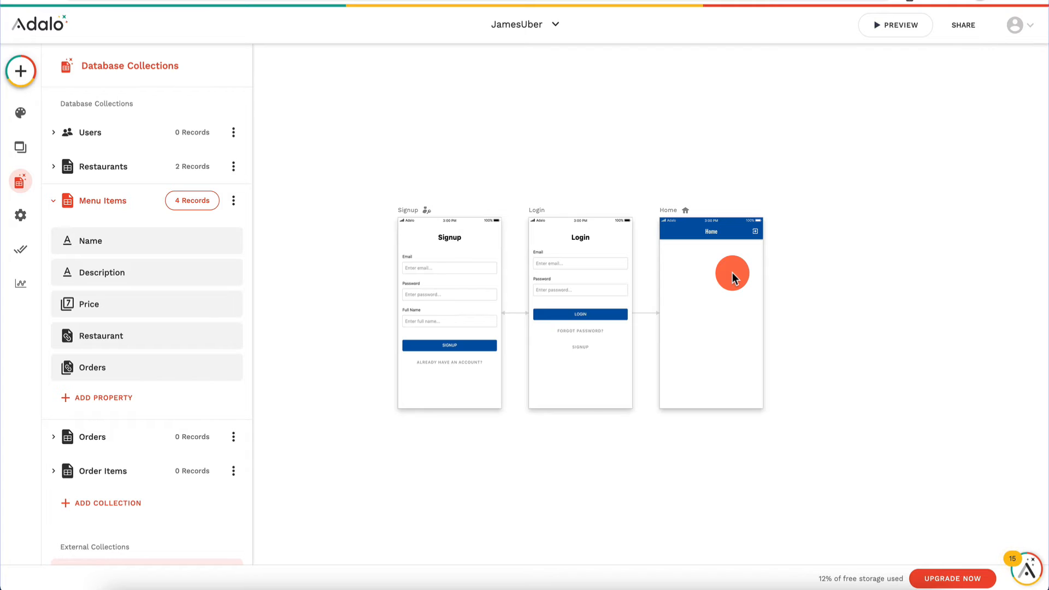
pyautogui.hscroll(2, 722, 277)
pyautogui.scroll(-1, 723, 276)
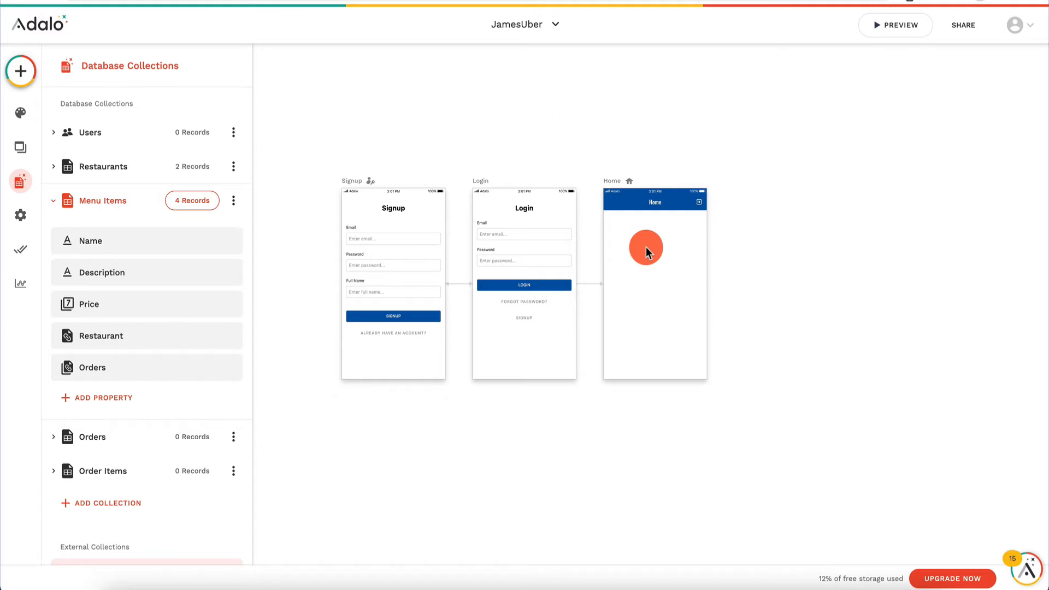
pyautogui.click(605, 189)
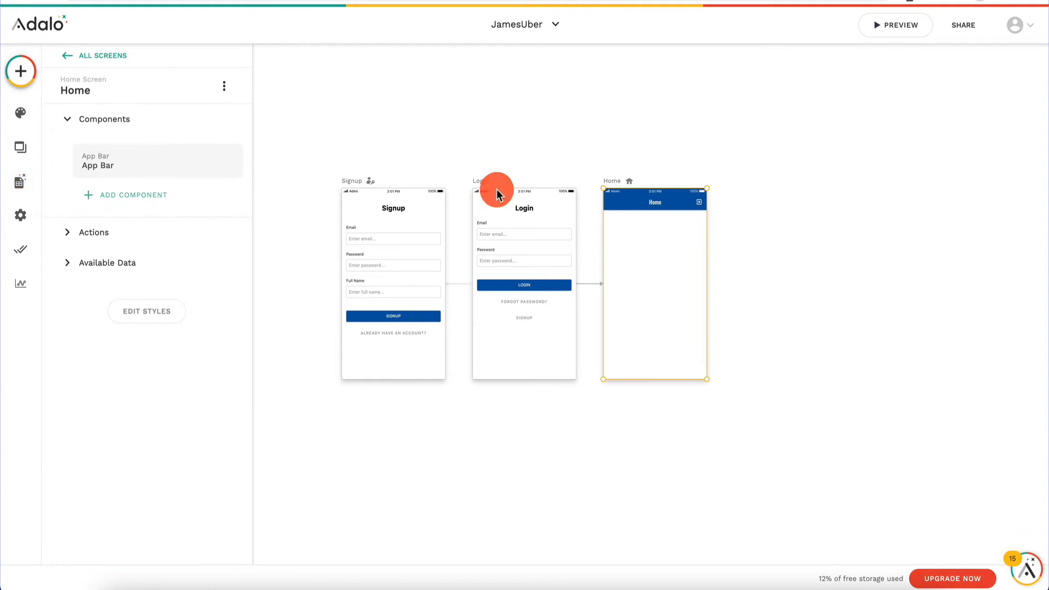
pyautogui.click(118, 125)
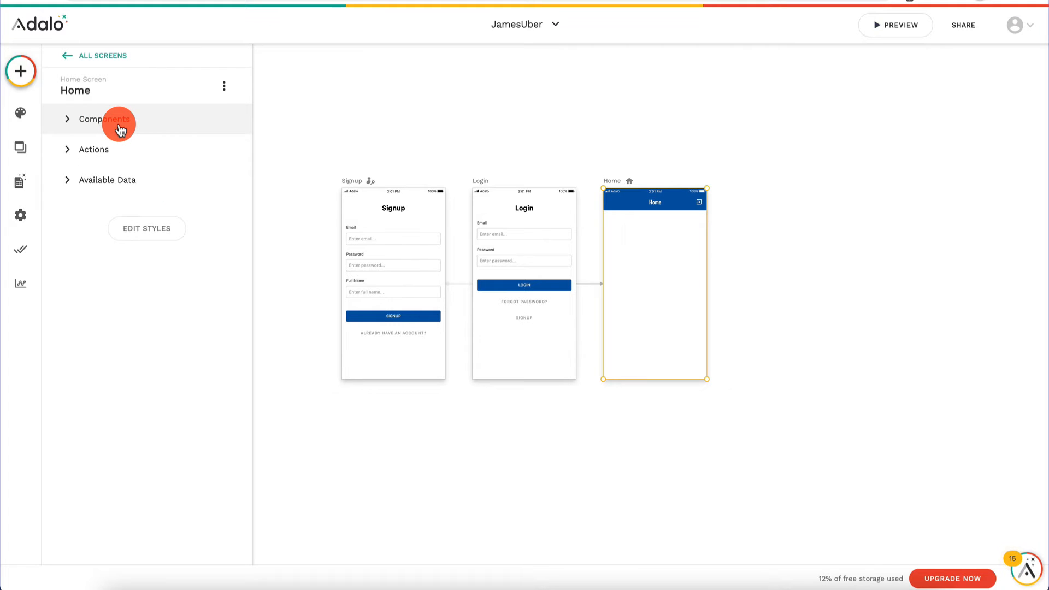
# Rename the Home screen as Restaurants
pyautogui.click(119, 127)
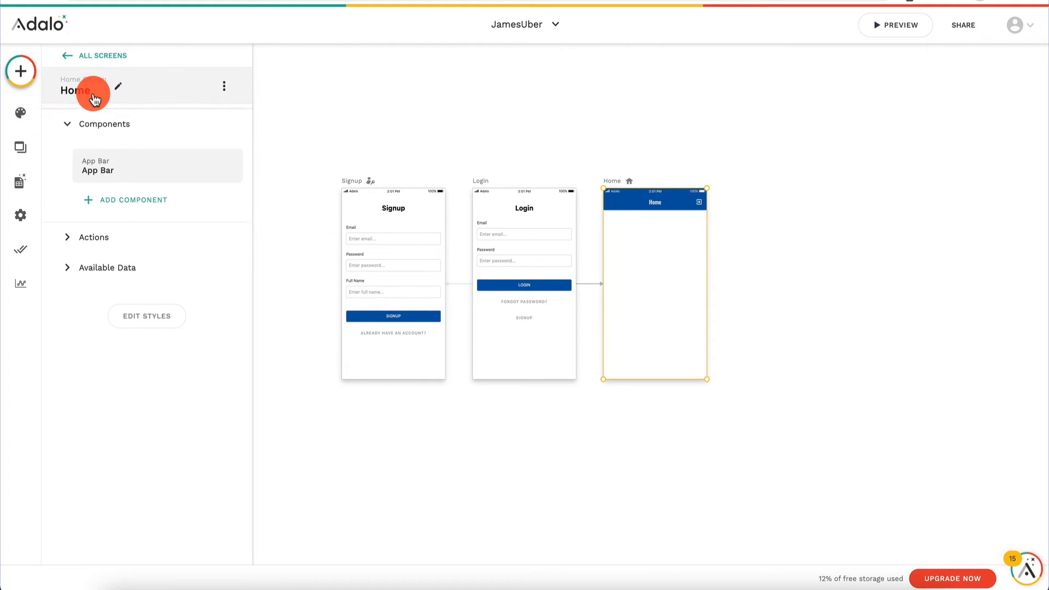
pyautogui.click(118, 87)
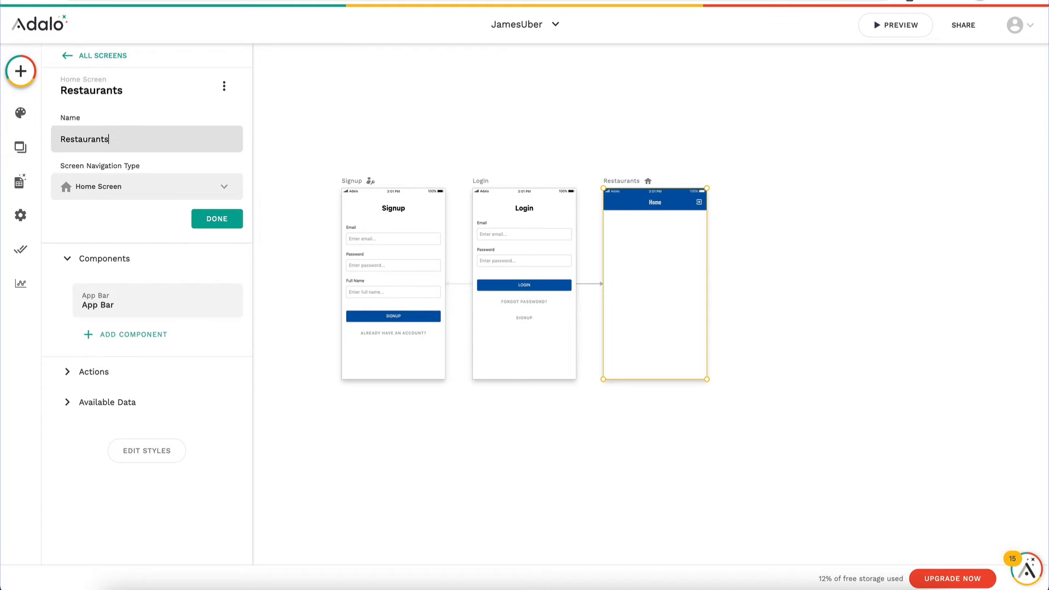
pyautogui.click(192, 232)
pyautogui.click(221, 220)
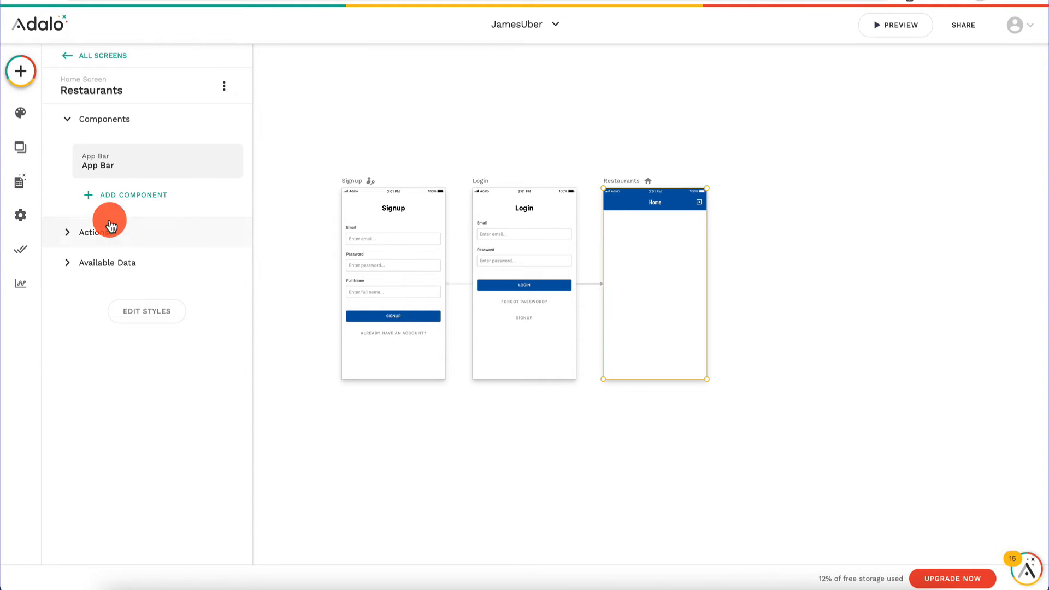
# Add a Simple List component to the Restaurants screen beneath its app bar
pyautogui.click(20, 71)
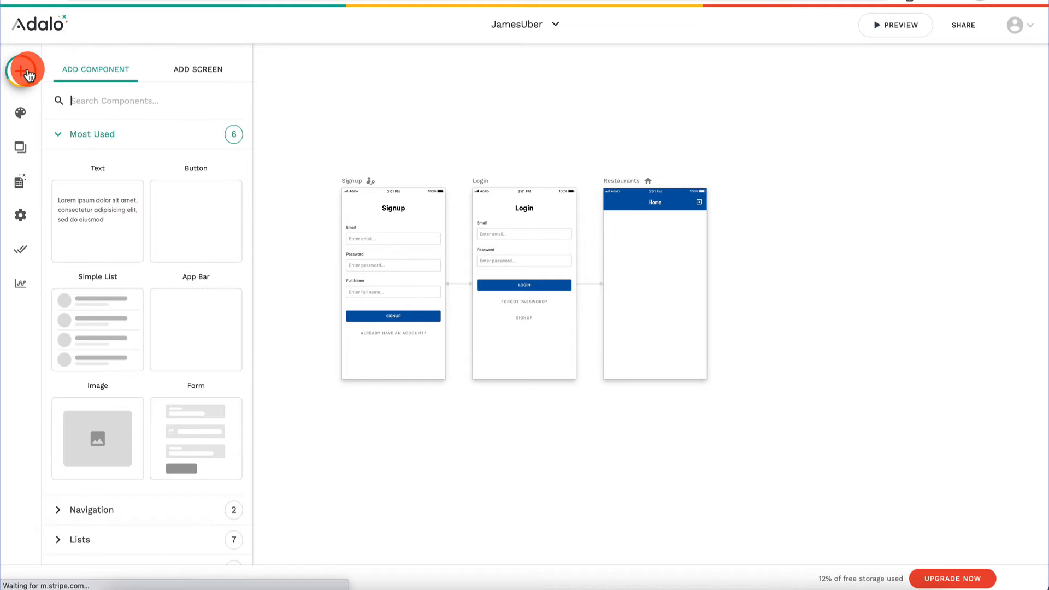
pyautogui.moveTo(112, 327); pyautogui.dragTo(657, 244)
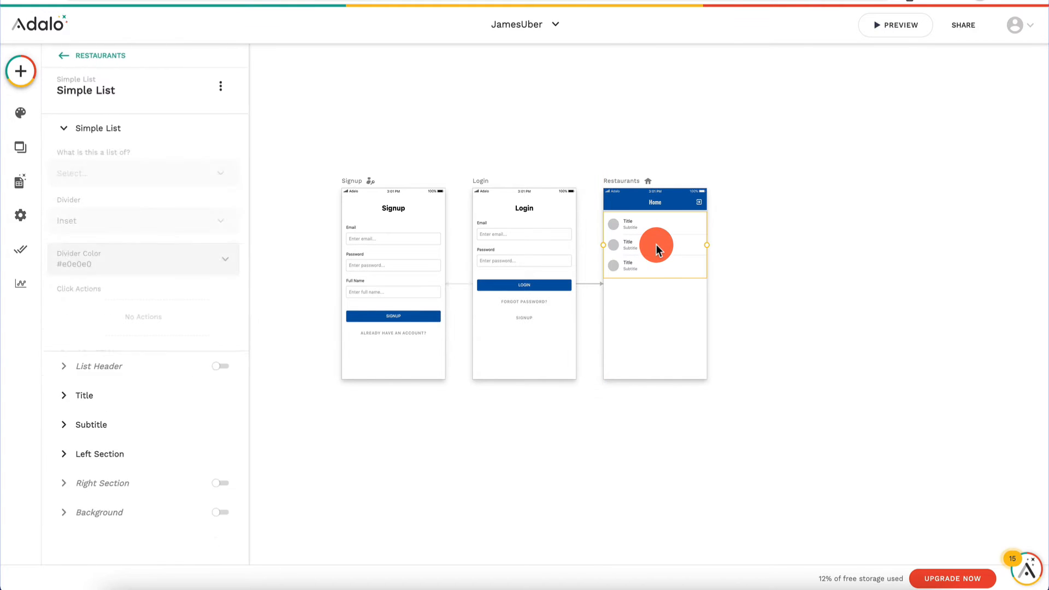
pyautogui.click(654, 334)
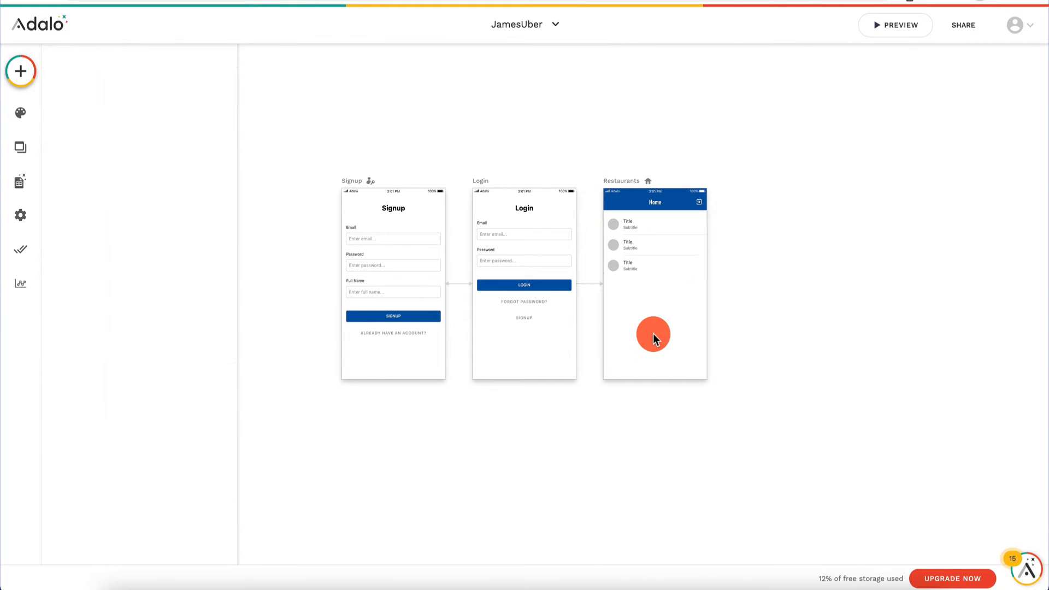
# Set the Simple List to show records from the Restaurants collection
pyautogui.click(658, 226)
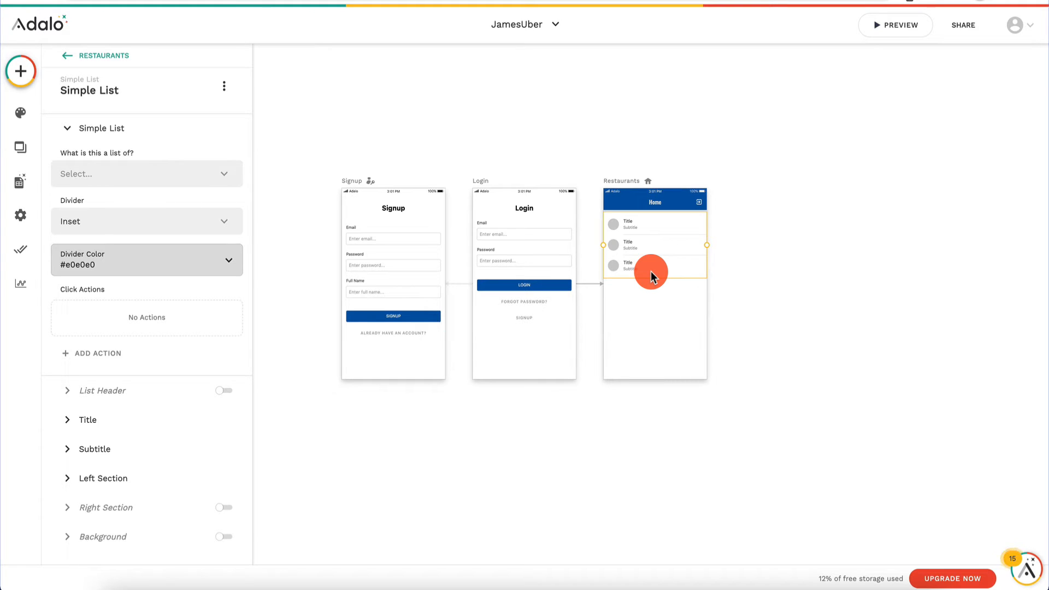
pyautogui.click(131, 177)
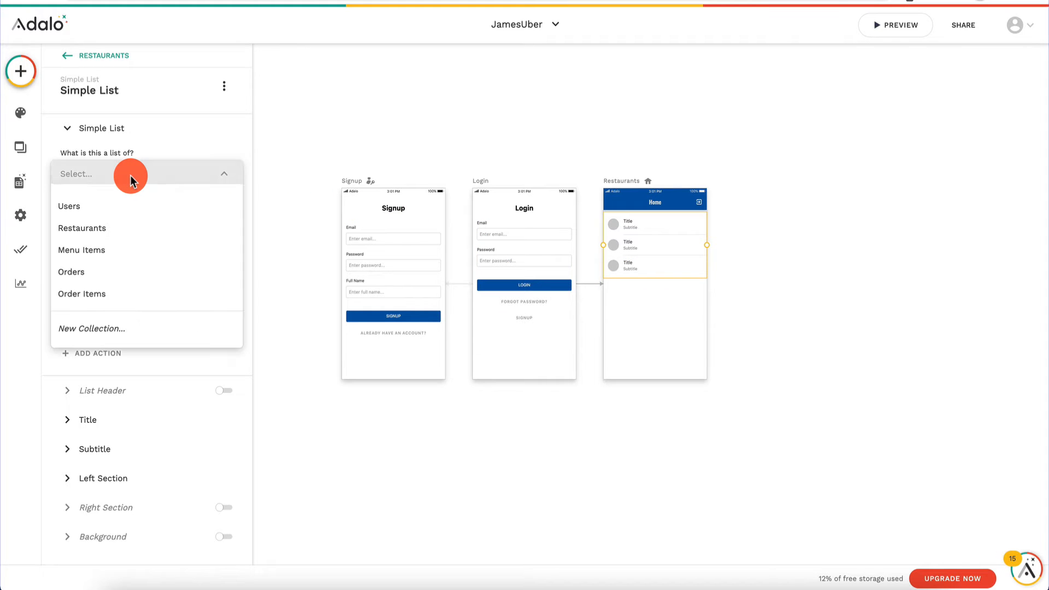
pyautogui.click(122, 228)
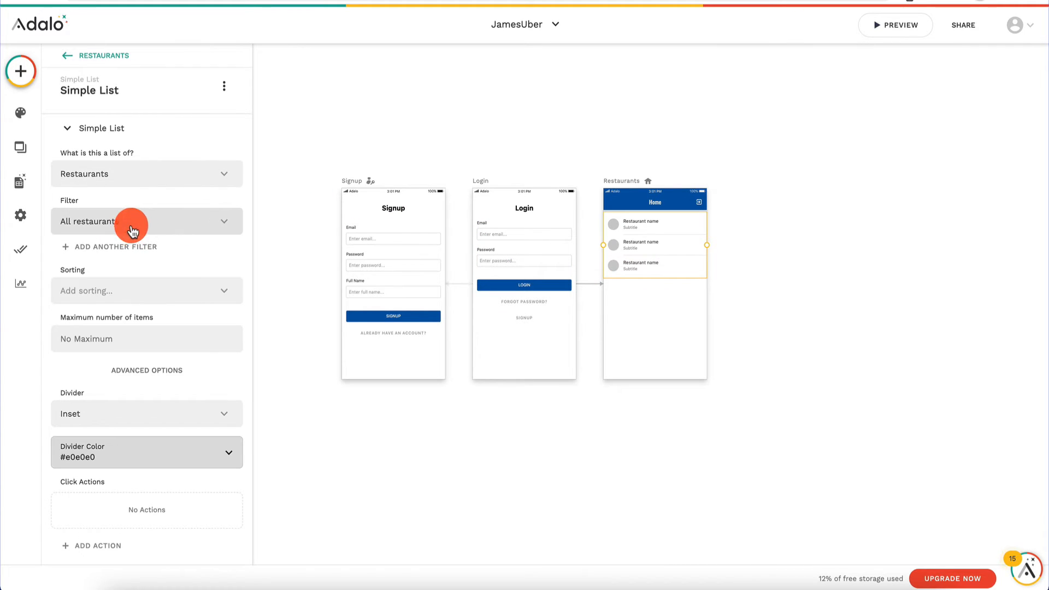
pyautogui.click(671, 301)
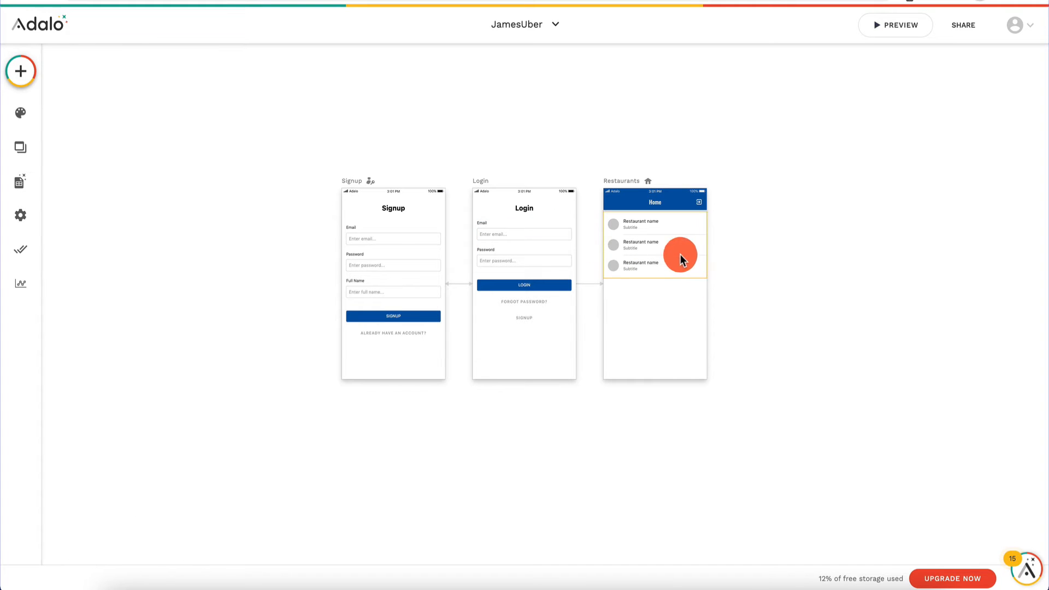
pyautogui.click(665, 245)
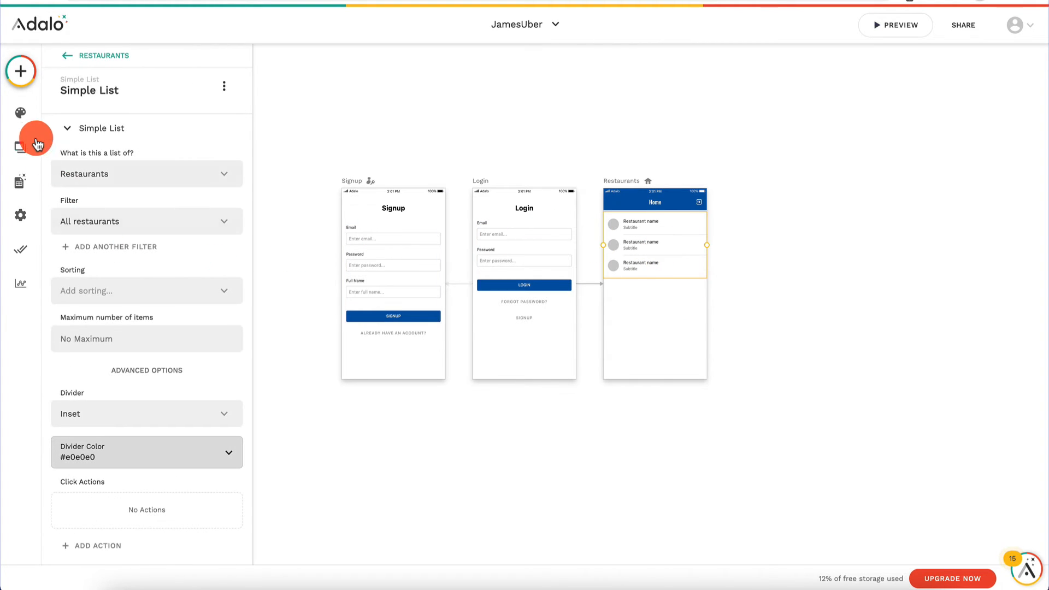
# Browse the available list components and delete the Simple List from the Restaurants screen
pyautogui.click(63, 56)
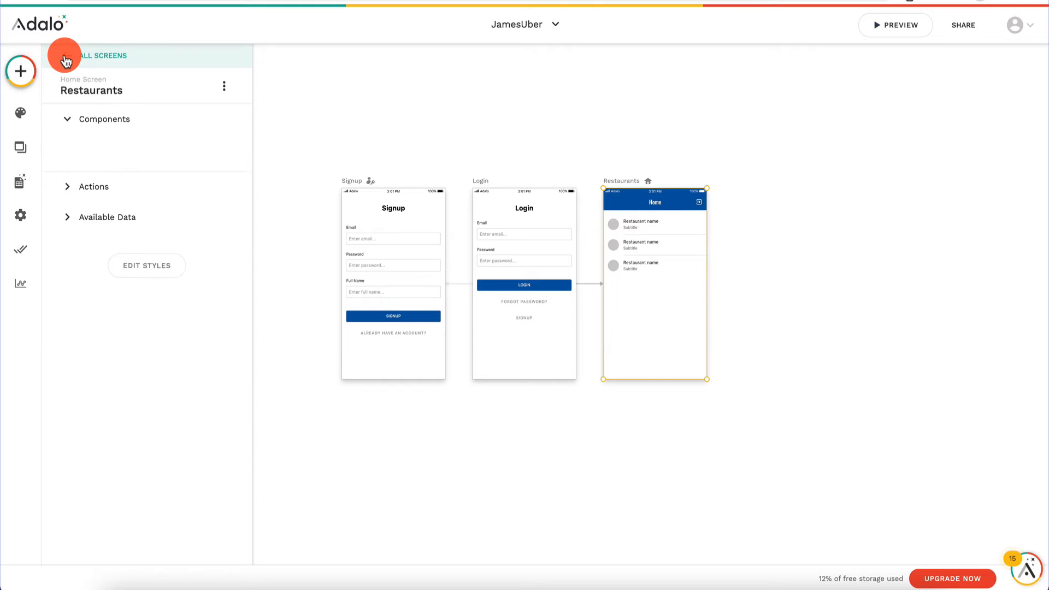
pyautogui.click(18, 73)
pyautogui.scroll(-5, 90, 328)
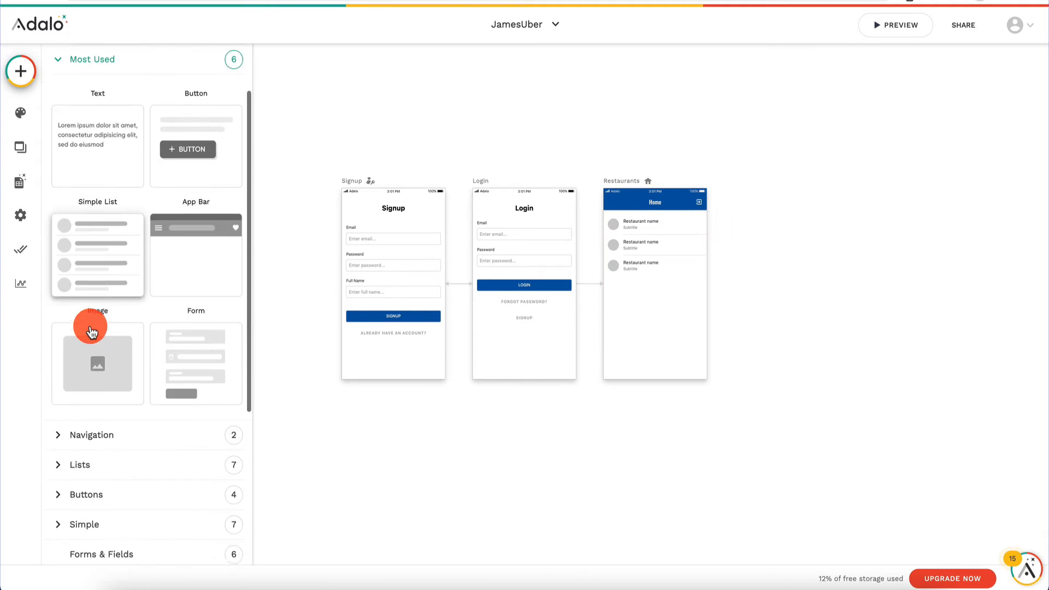
pyautogui.click(102, 373)
pyautogui.scroll(-4, 101, 375)
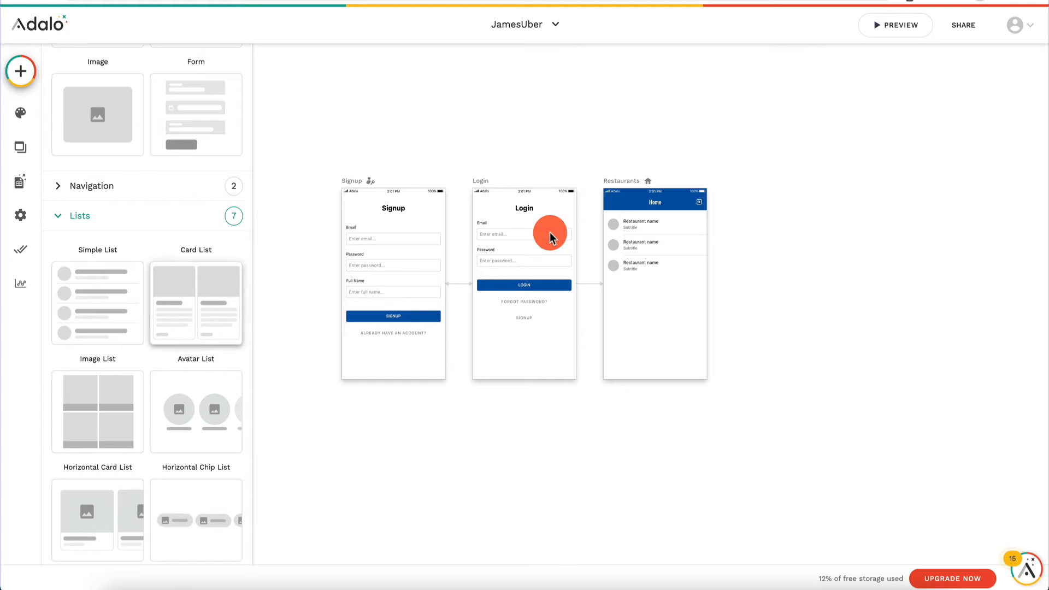
pyautogui.click(651, 231)
pyautogui.press('Delete')
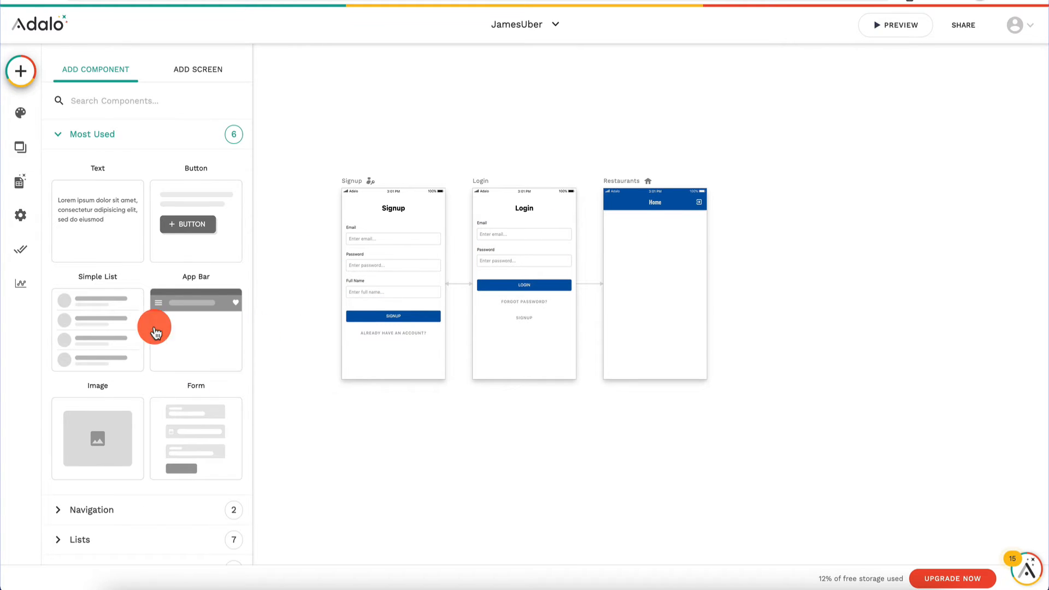
# Add a Card List to the Restaurants screen and set it to list the Restaurants collection
pyautogui.scroll(-6, 94, 197)
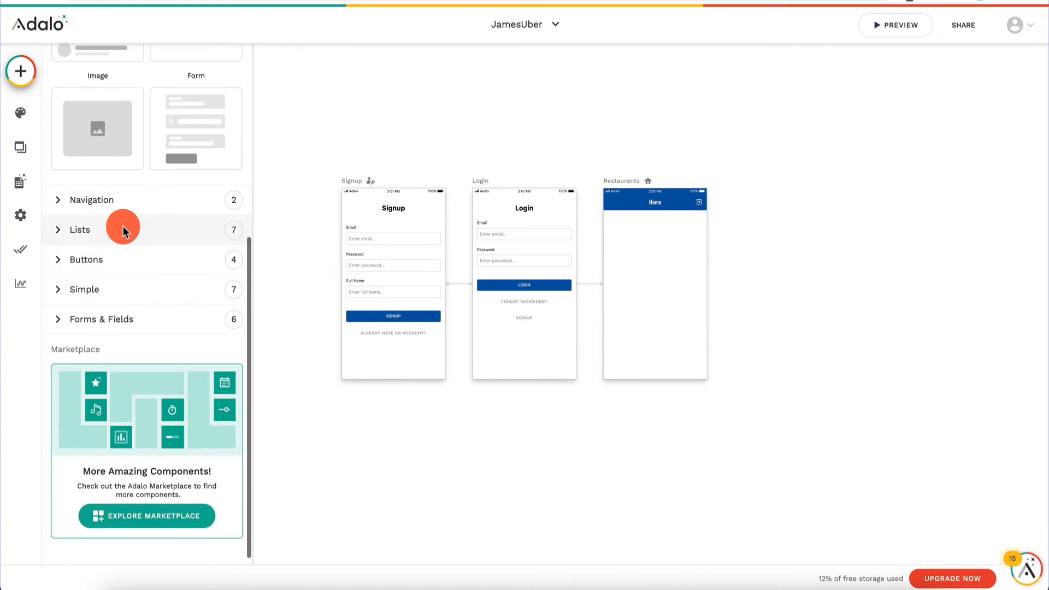
pyautogui.click(124, 231)
pyautogui.scroll(-3, 99, 424)
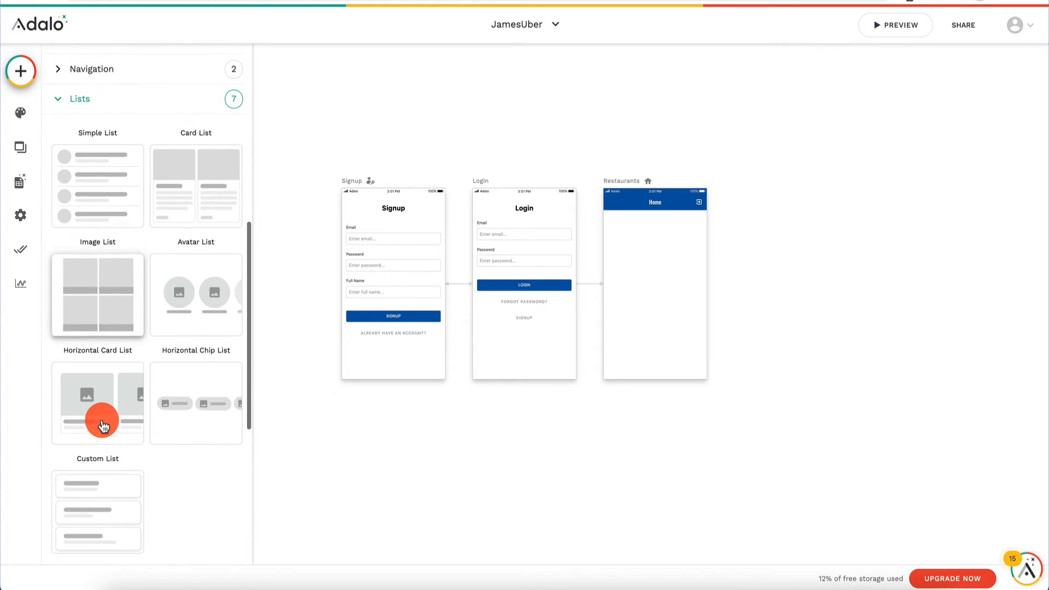
pyautogui.moveTo(211, 160); pyautogui.dragTo(657, 284)
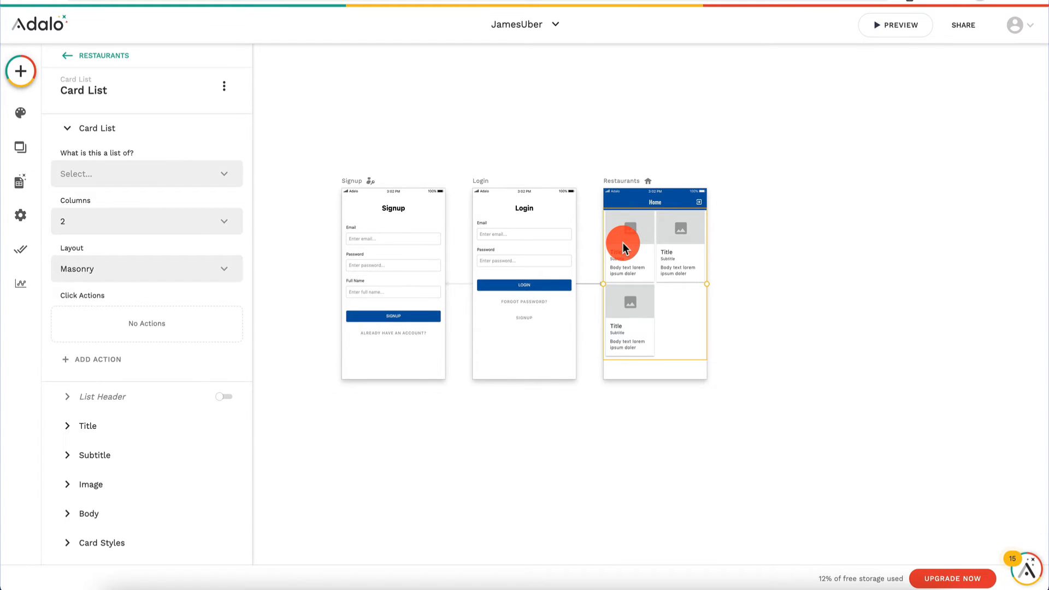
pyautogui.scroll(4, 624, 243)
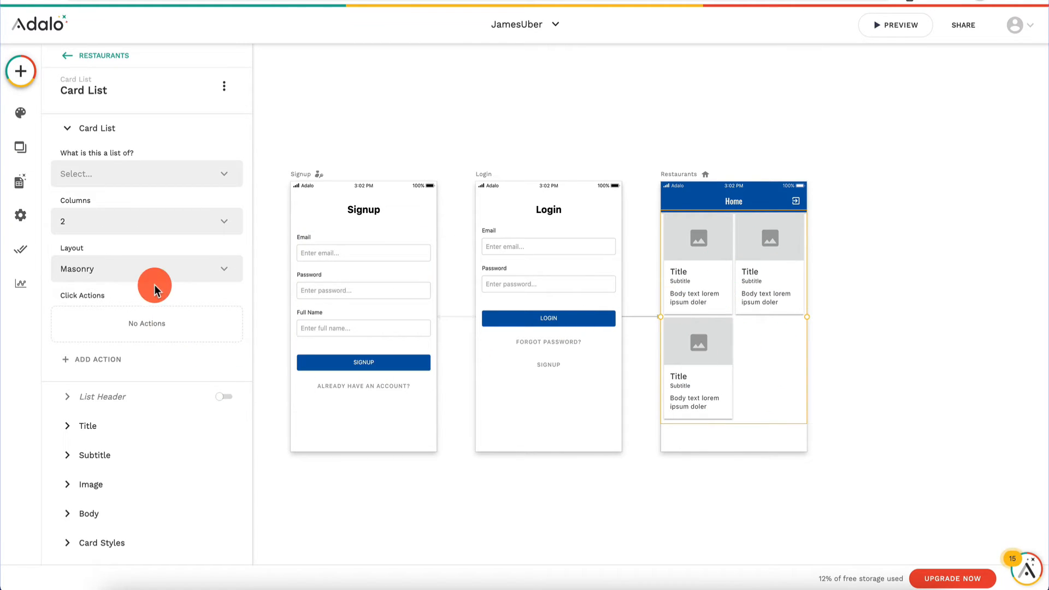
pyautogui.click(119, 173)
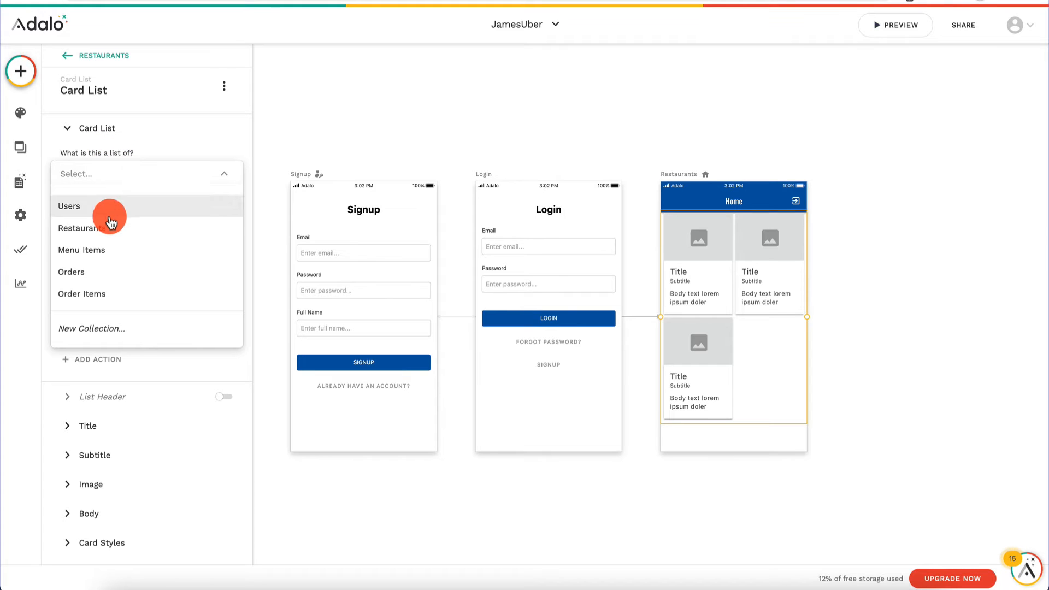
pyautogui.click(110, 228)
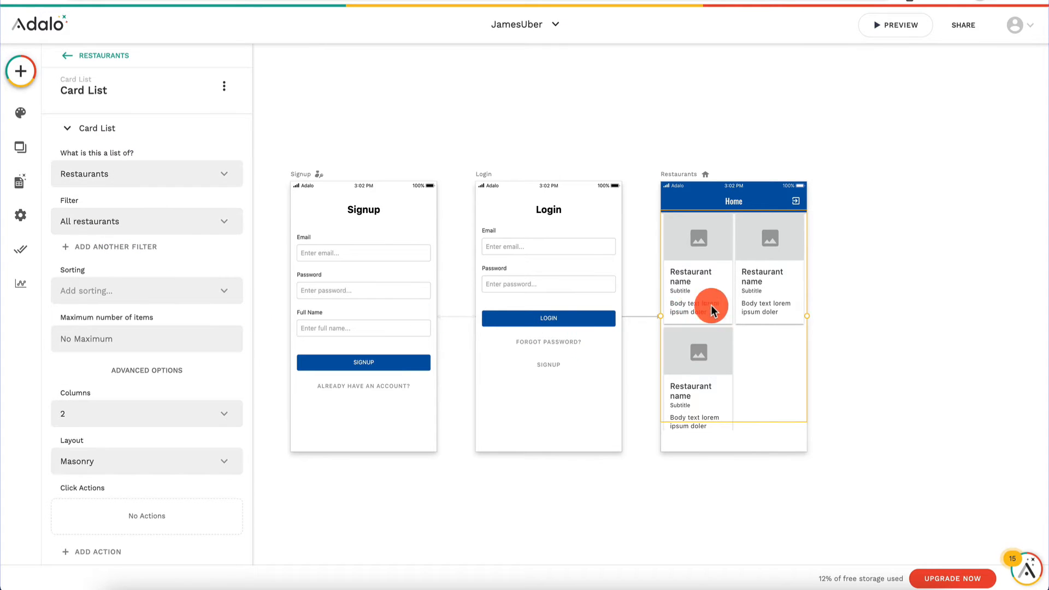
# Insert the current restaurant's Address as magic text after the placeholder in the Card List's body text
pyautogui.scroll(-6, 116, 377)
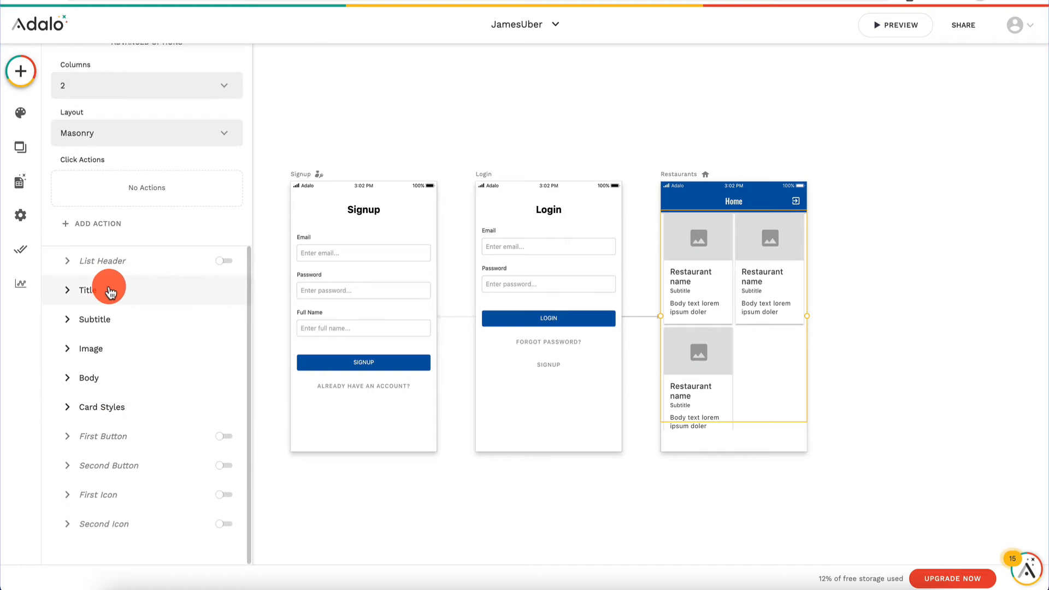
pyautogui.click(112, 288)
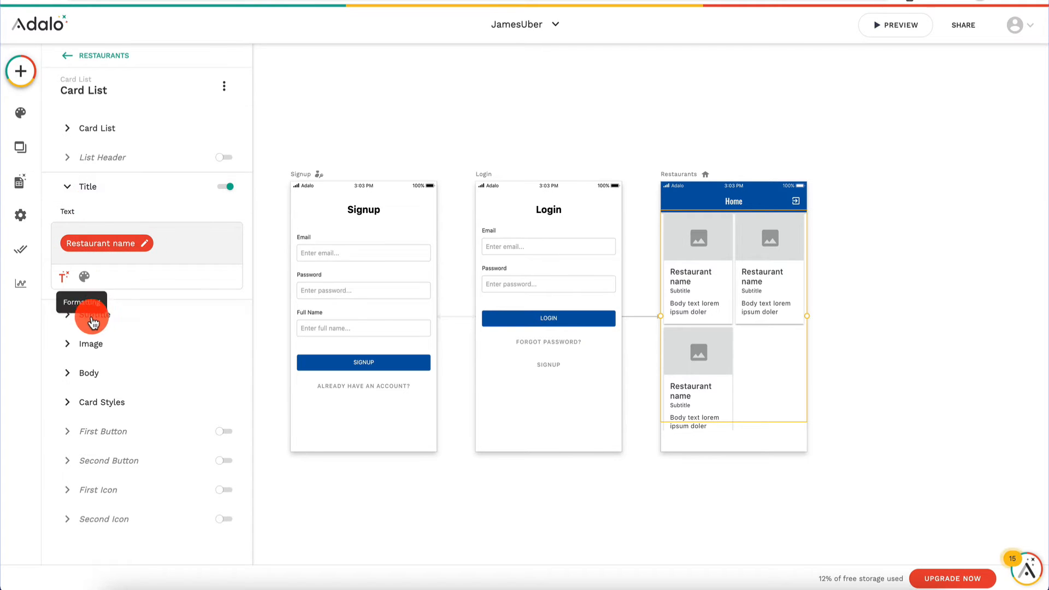
pyautogui.click(94, 320)
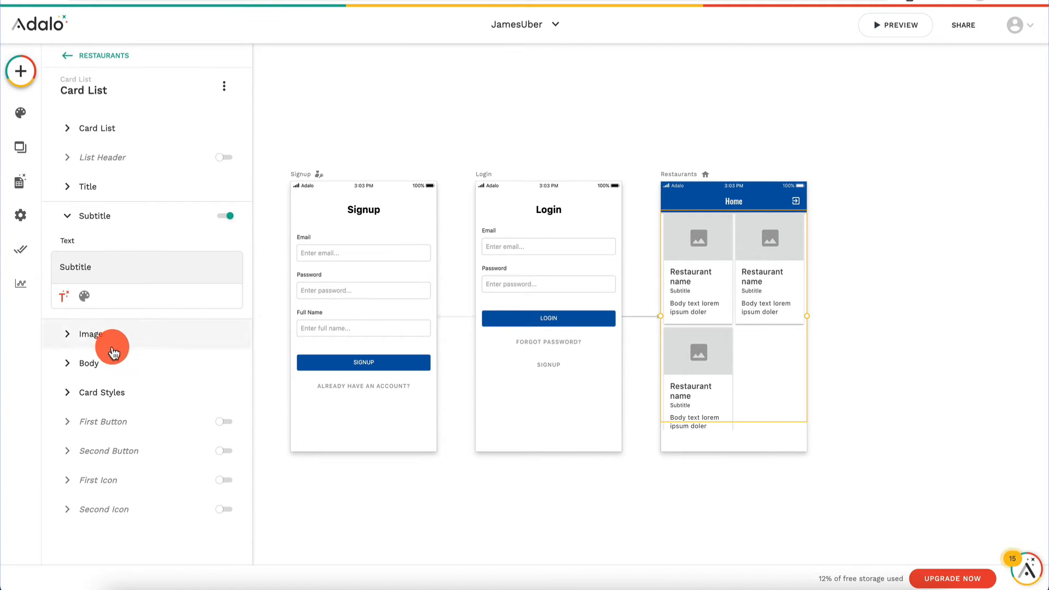
pyautogui.click(112, 363)
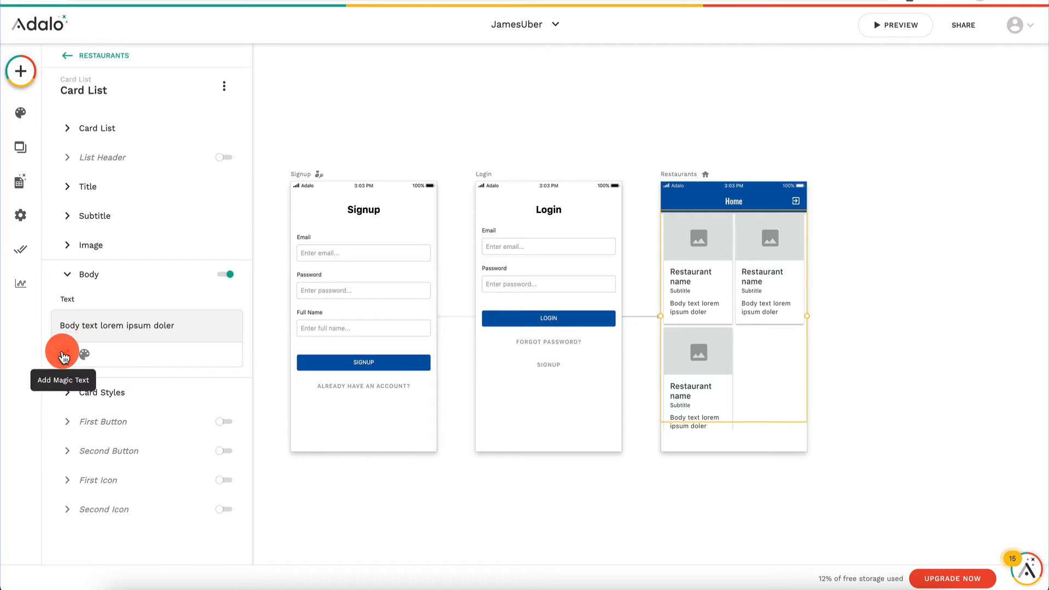
pyautogui.click(64, 356)
pyautogui.moveTo(144, 296)
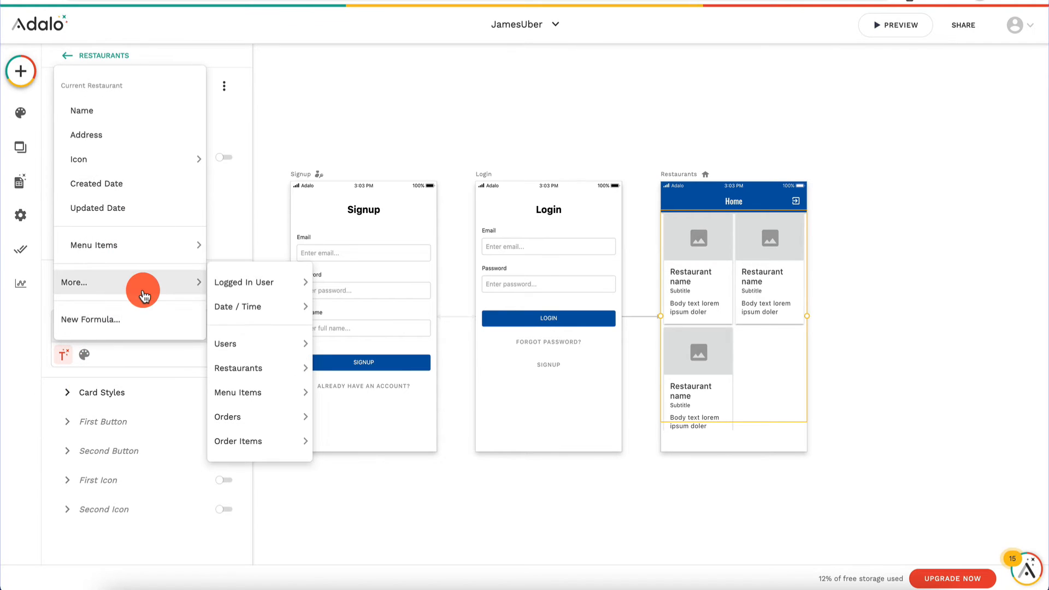
pyautogui.moveTo(191, 256)
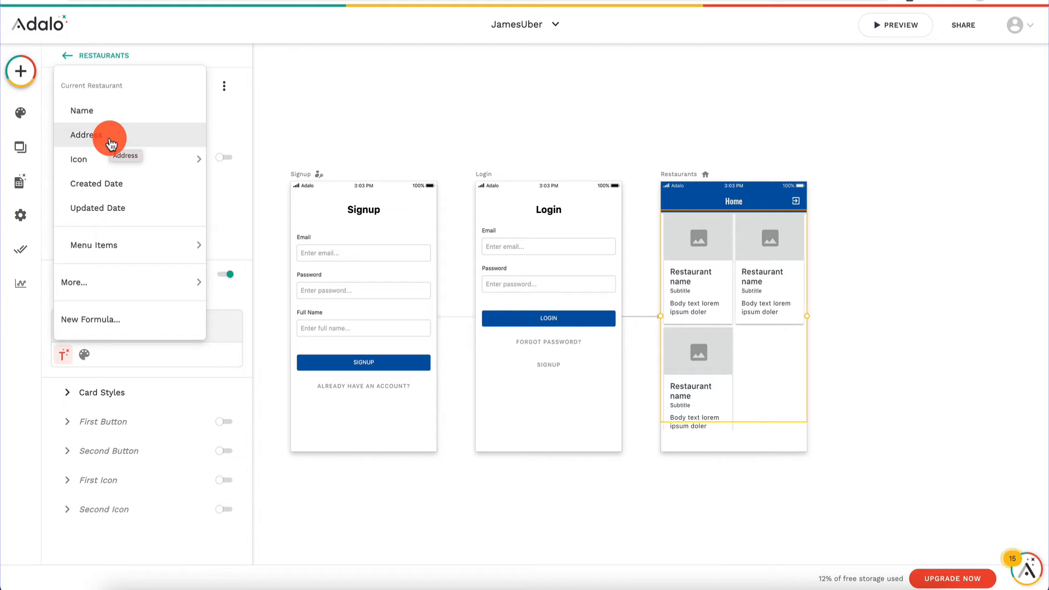
pyautogui.click(110, 144)
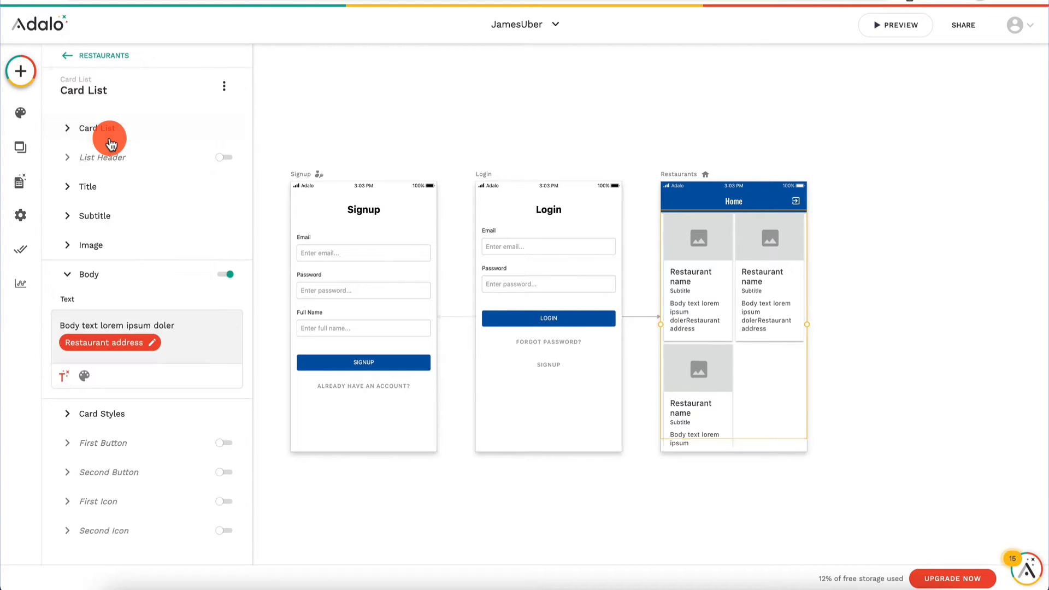
pyautogui.click(162, 406)
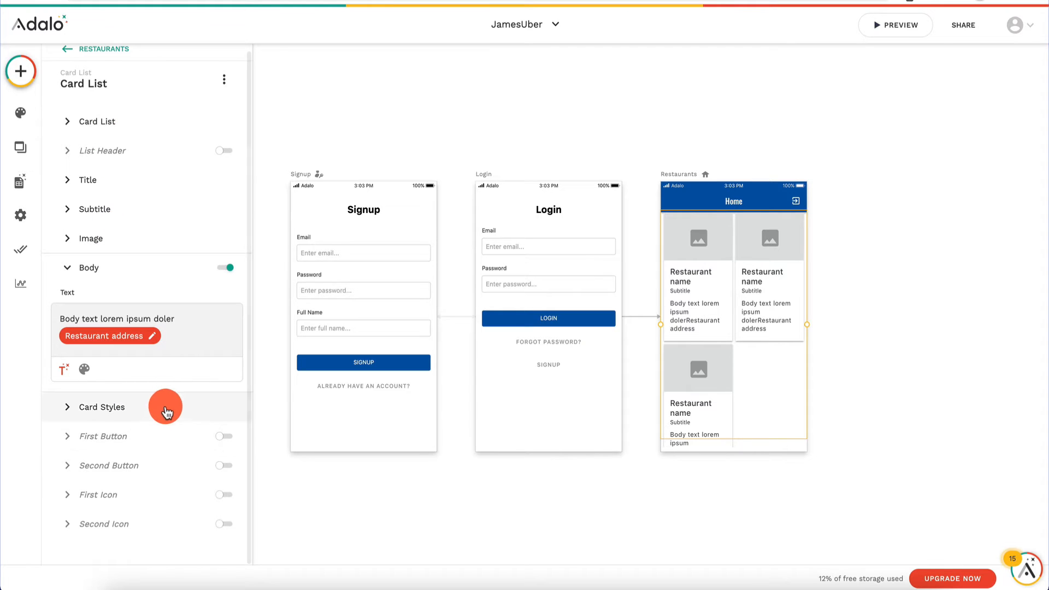
pyautogui.click(62, 310)
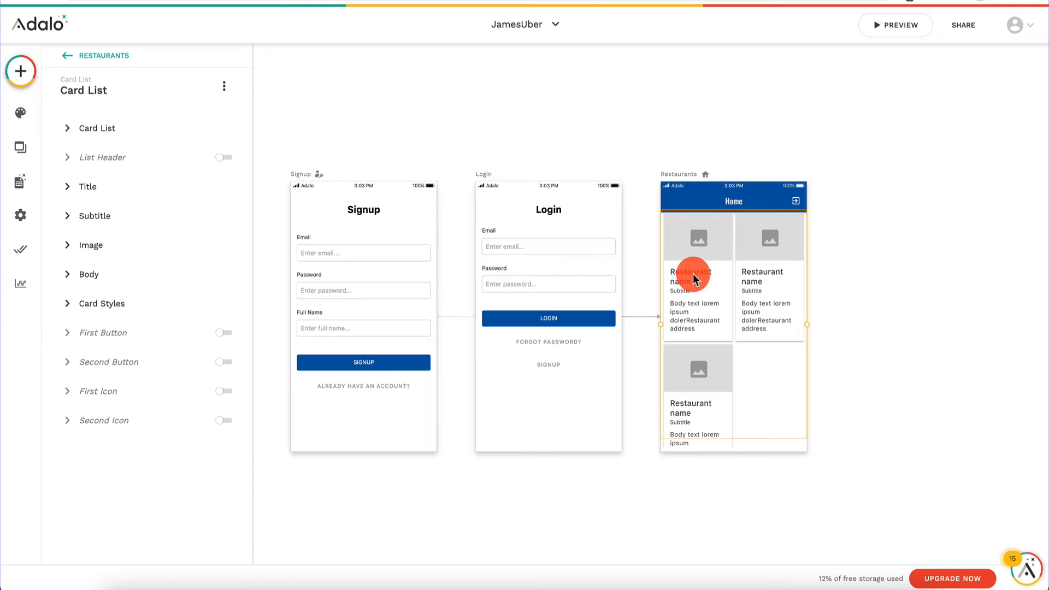
# Try to place a Simple List on the empty canvas beside the Restaurants screen
pyautogui.hscroll(2, 836, 276)
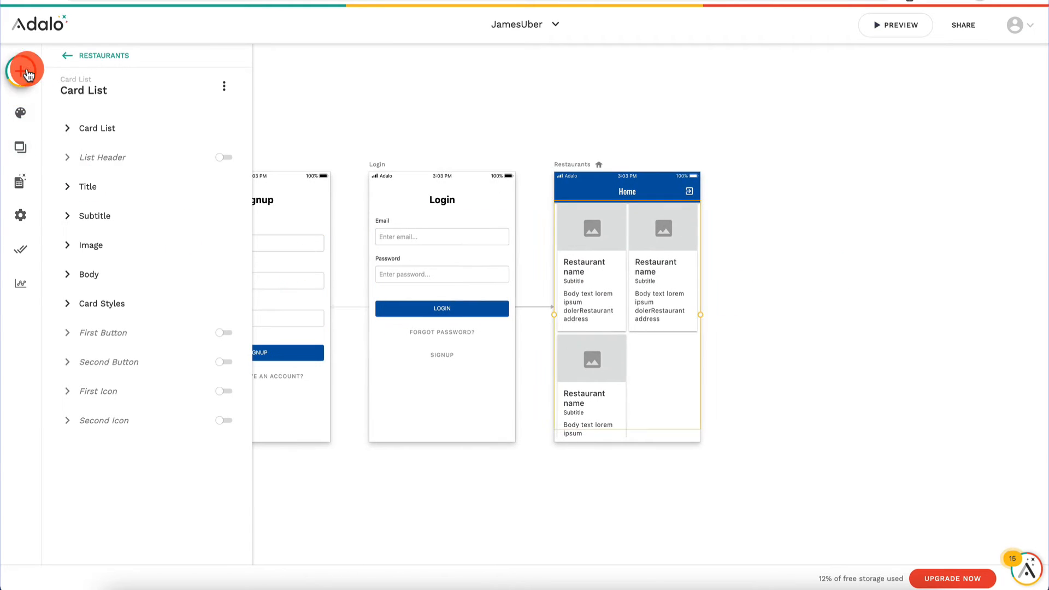
pyautogui.click(23, 70)
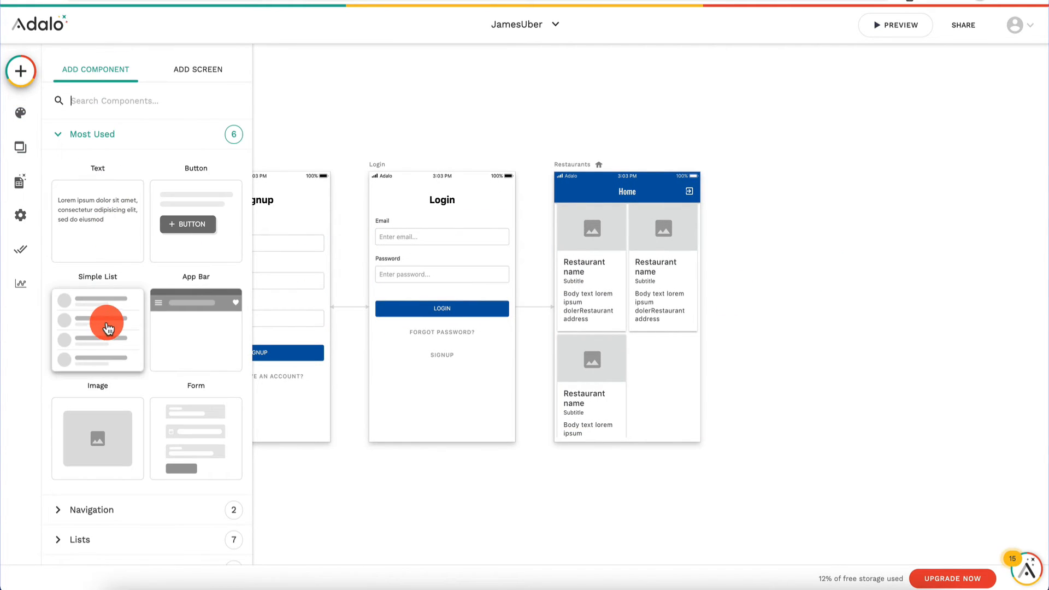
pyautogui.moveTo(109, 326); pyautogui.dragTo(831, 294)
# Add a blank screen named Menu Items
pyautogui.click(24, 74)
pyautogui.click(204, 68)
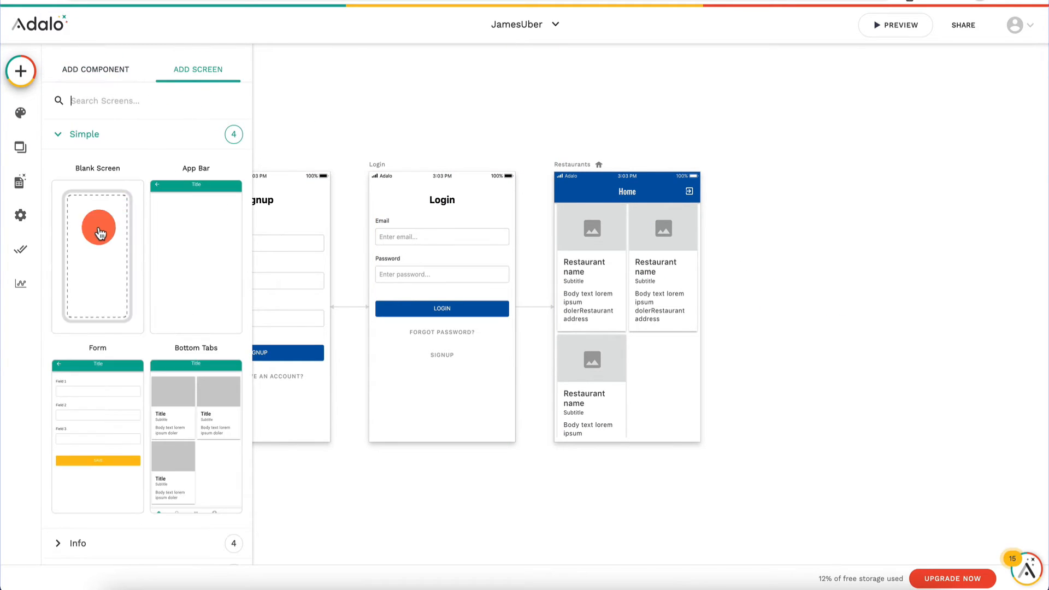
pyautogui.click(94, 246)
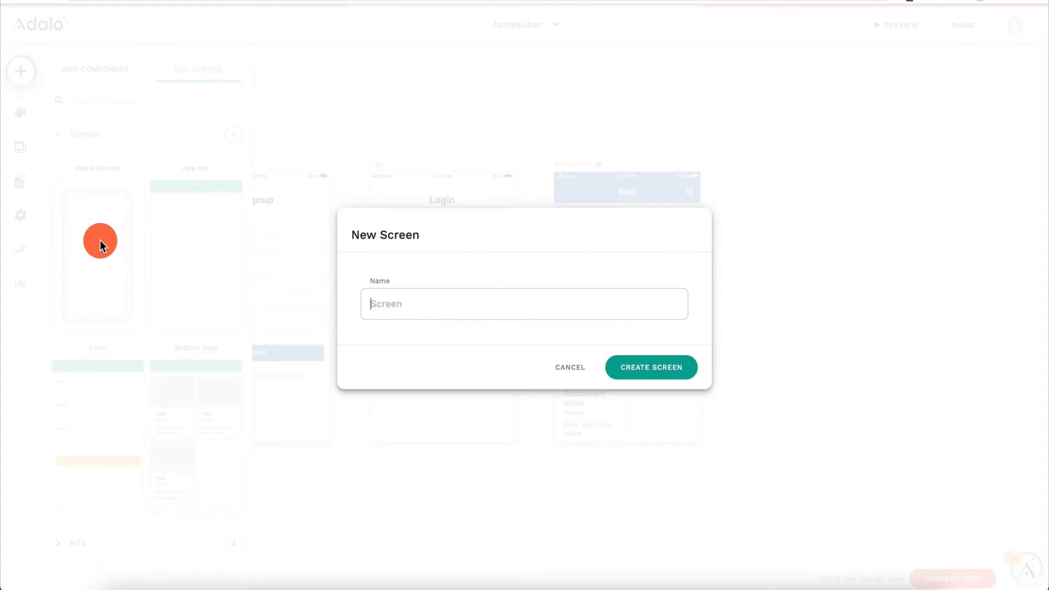
pyautogui.click(603, 309)
pyautogui.write('Menu Items')
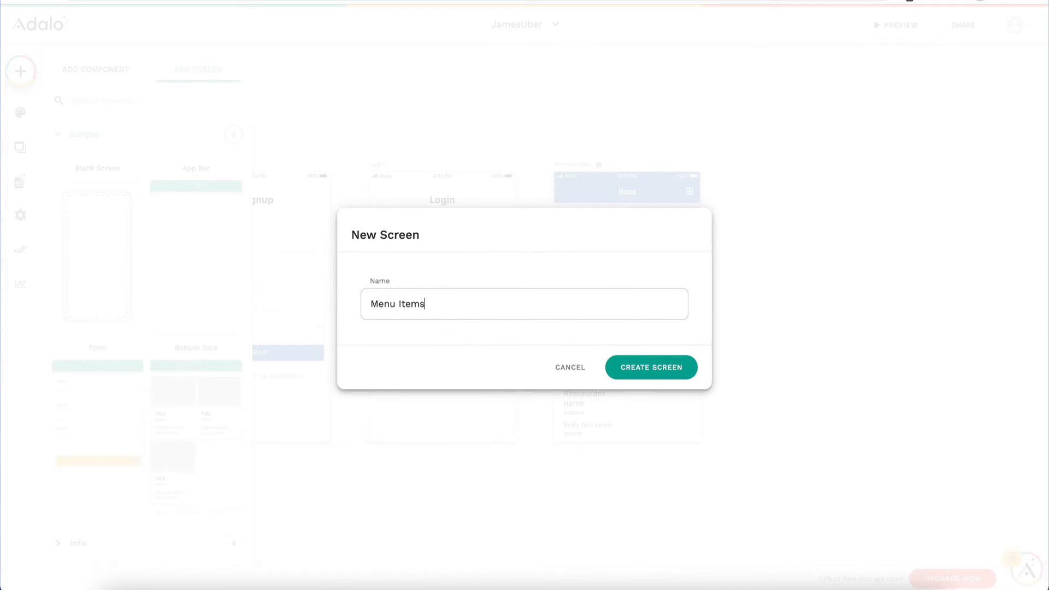
pyautogui.click(663, 367)
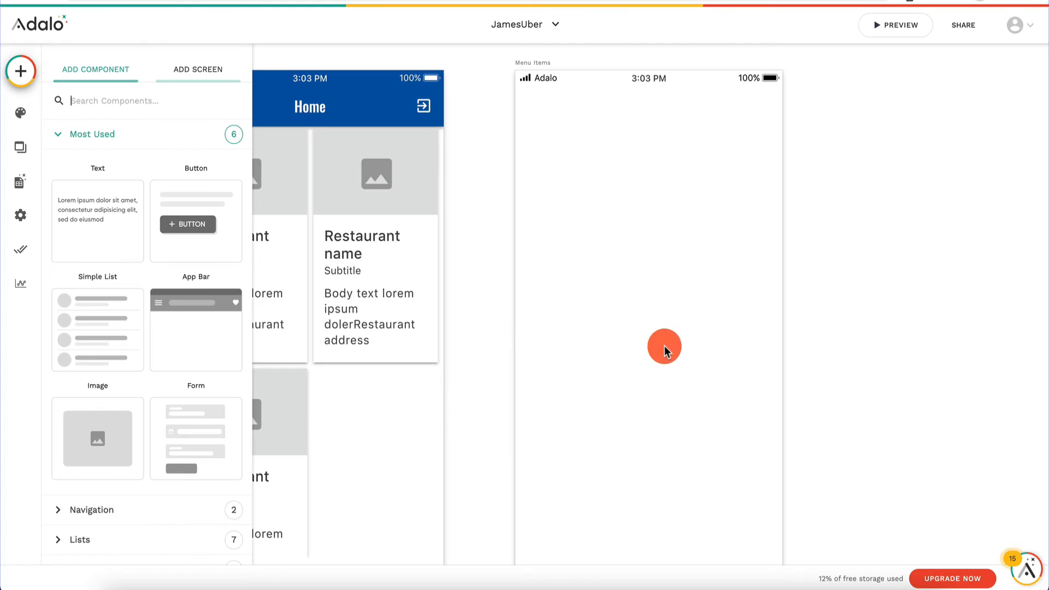
# Try a Simple List on the blank Menu Items screen, and delete the whole screen
pyautogui.scroll(-5, 677, 185)
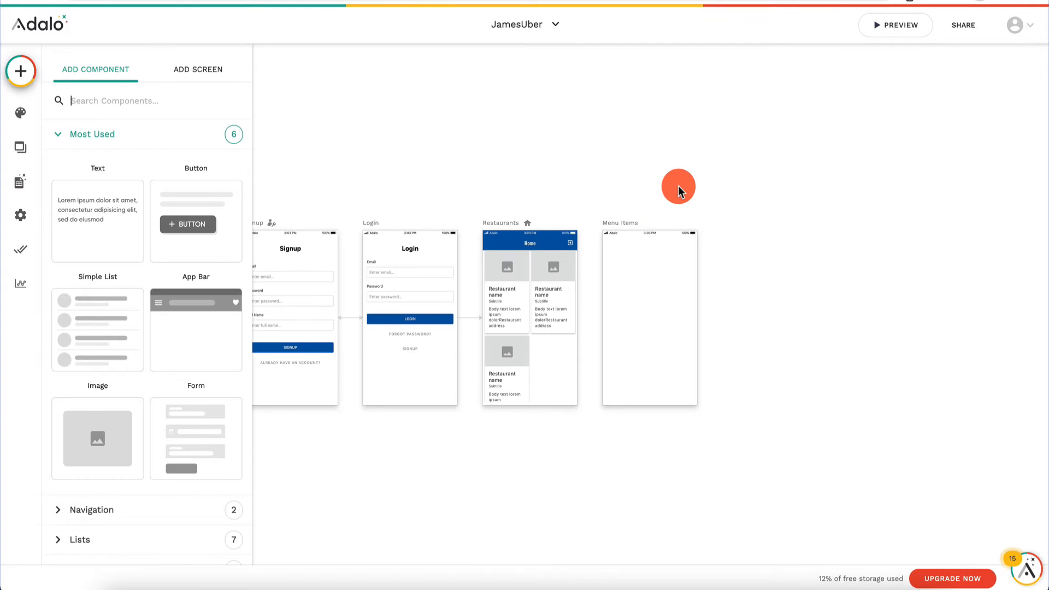
pyautogui.scroll(3, 588, 273)
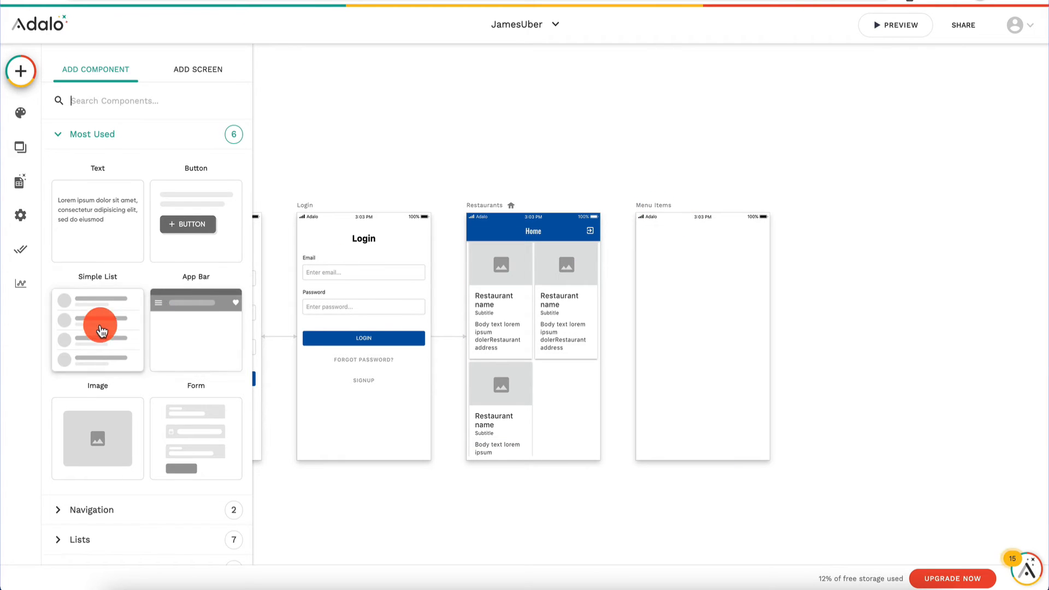
pyautogui.moveTo(94, 306); pyautogui.dragTo(701, 287)
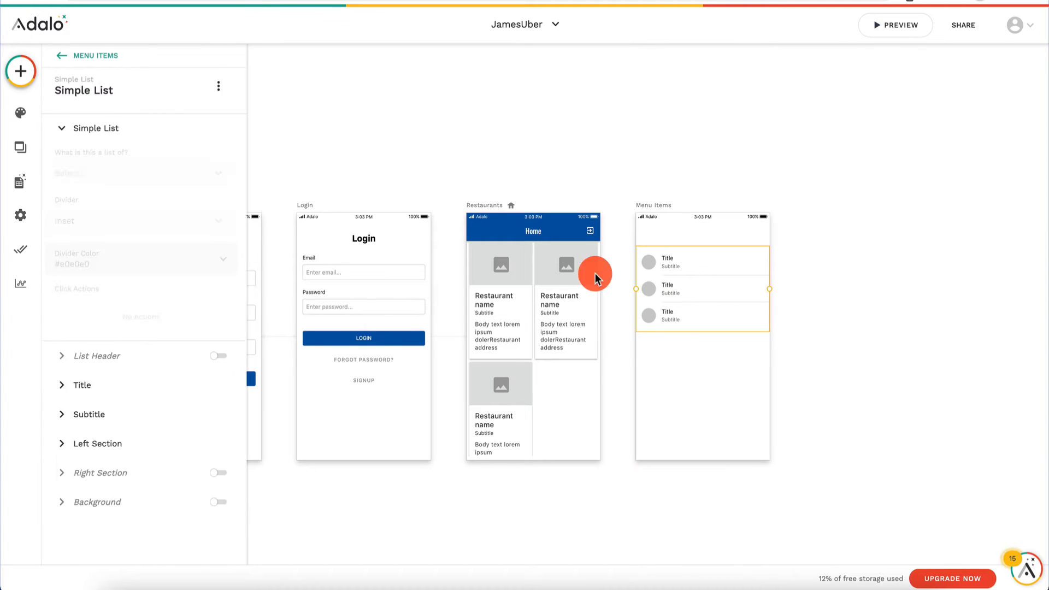
pyautogui.click(676, 213)
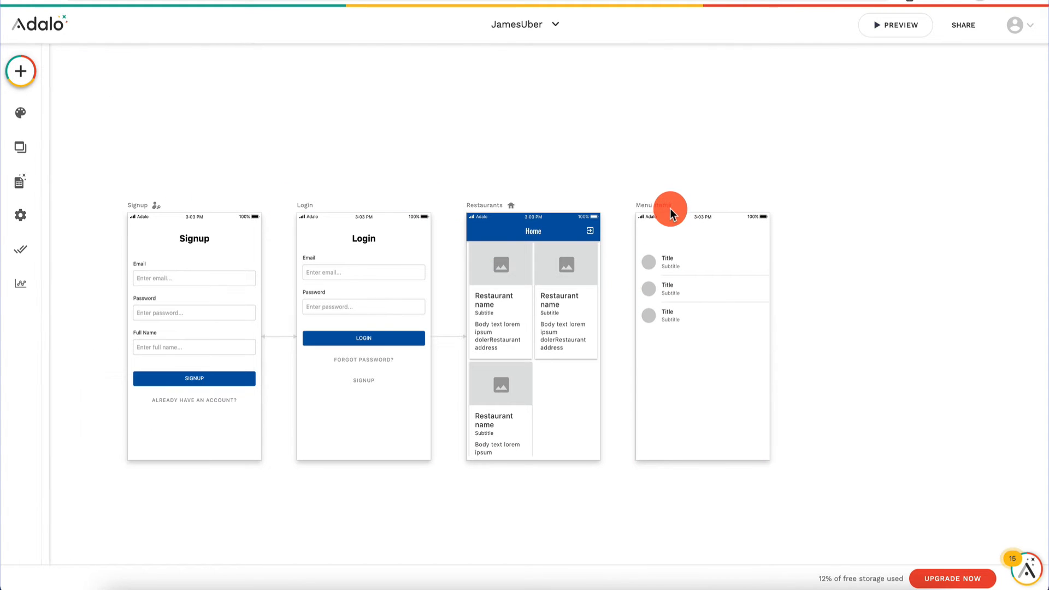
pyautogui.press('Delete')
# Duplicate the Restaurants screen and rename the copy as Menu Items
pyautogui.click(484, 209)
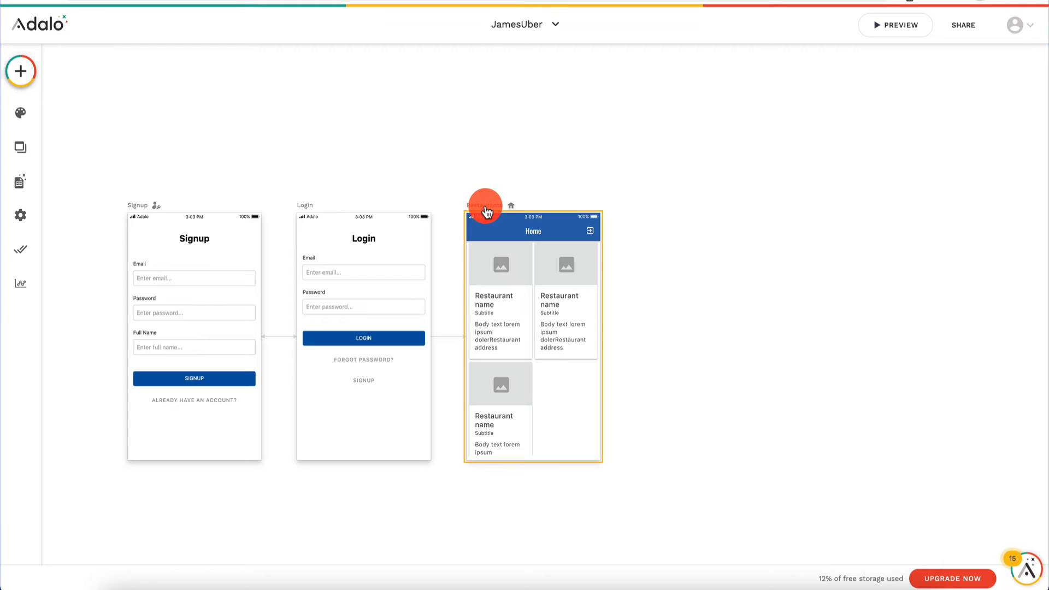
pyautogui.hotkey('ctrl', 'd')
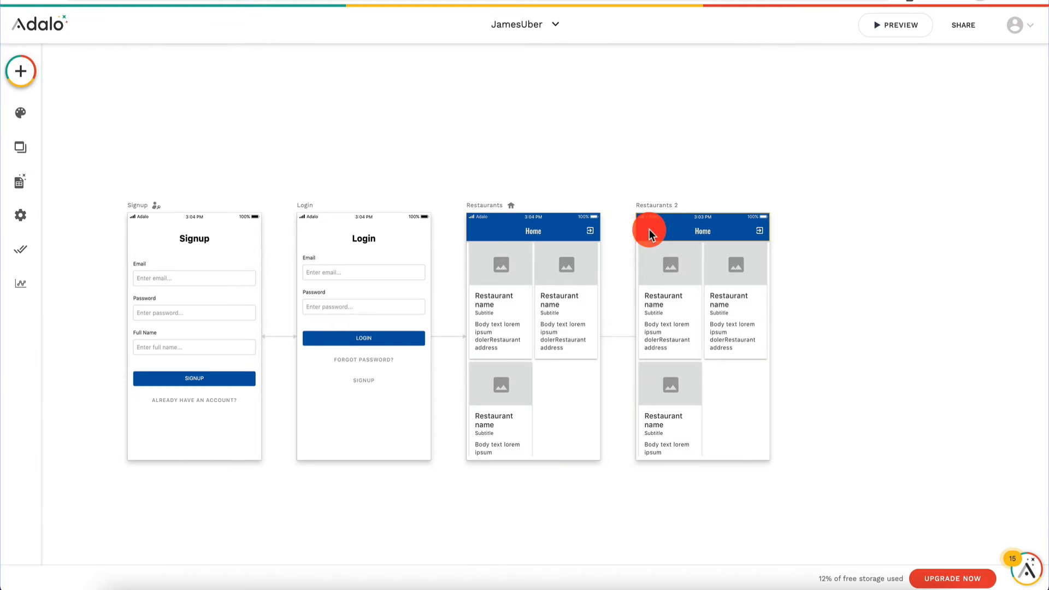
pyautogui.click(673, 231)
pyautogui.click(681, 307)
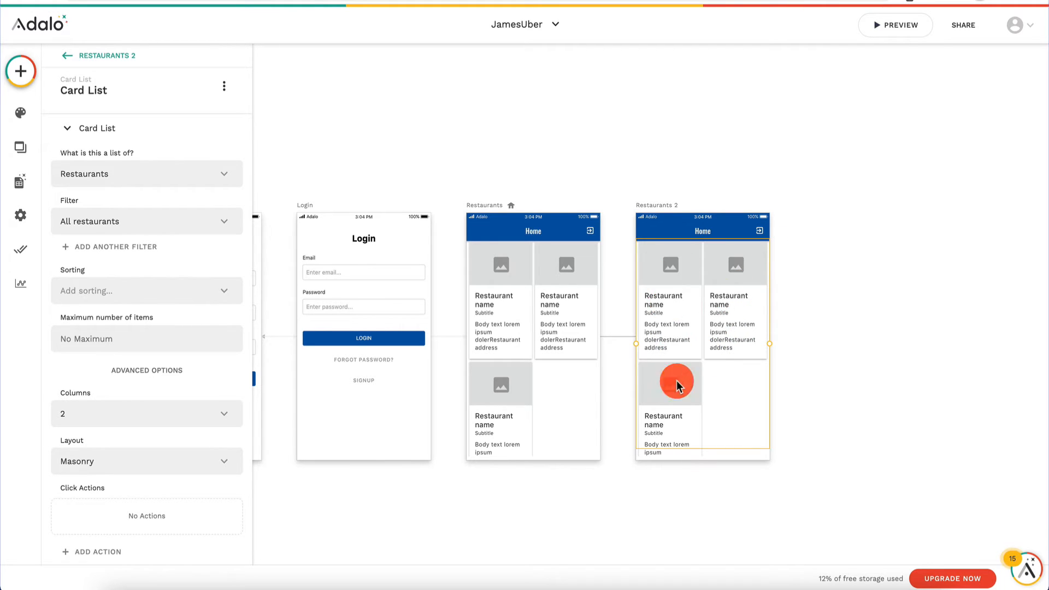
pyautogui.click(704, 233)
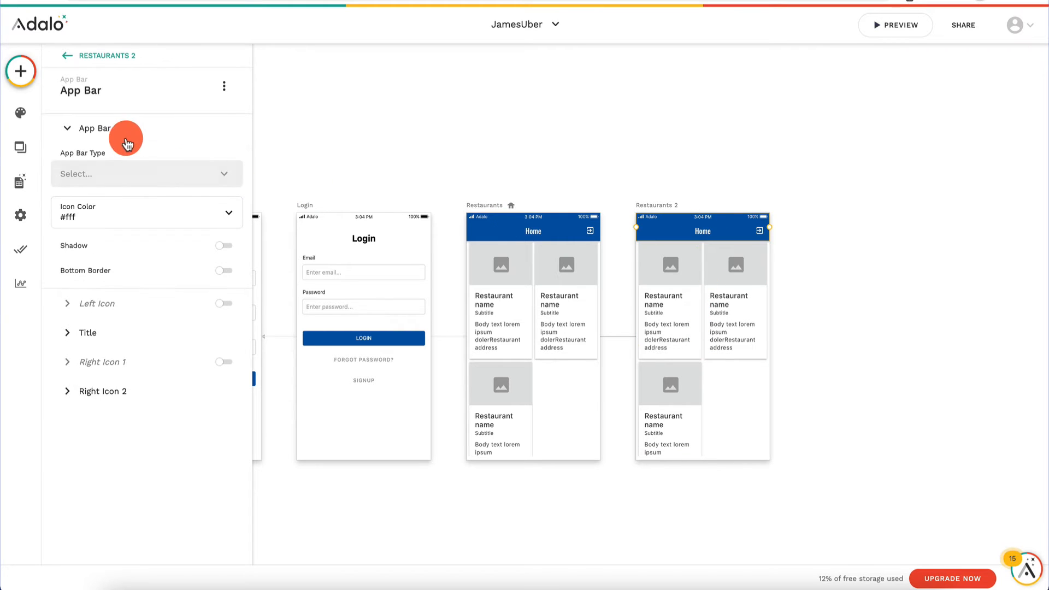
pyautogui.click(89, 89)
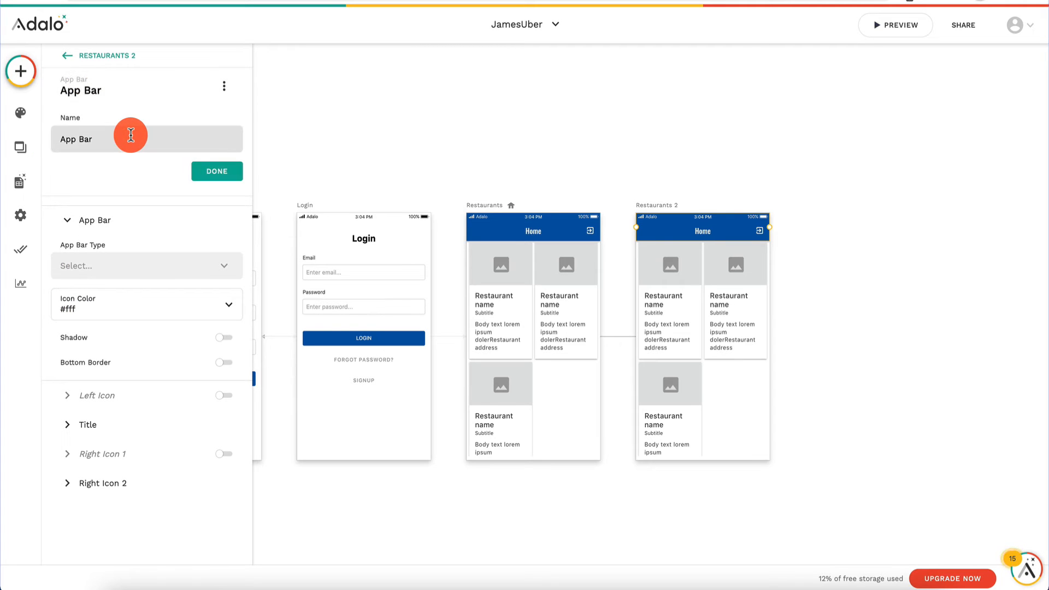
pyautogui.click(665, 205)
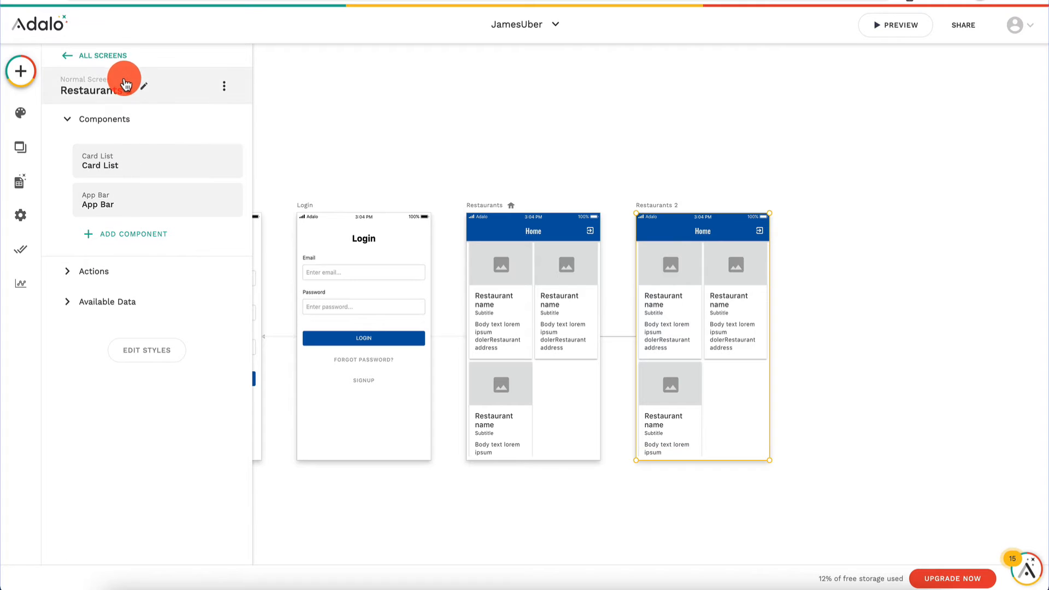
pyautogui.click(124, 97)
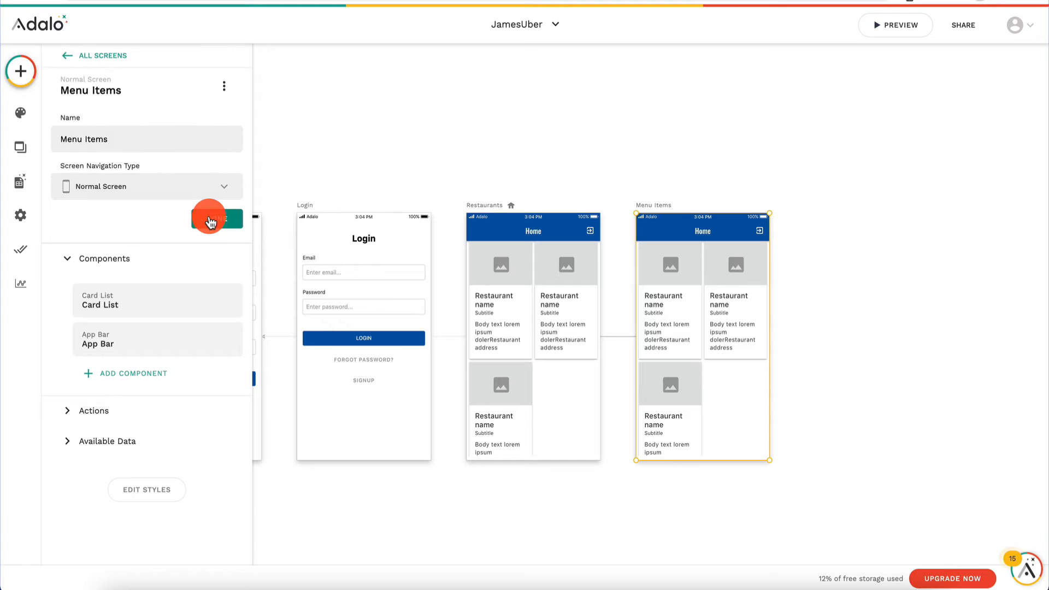
pyautogui.click(210, 221)
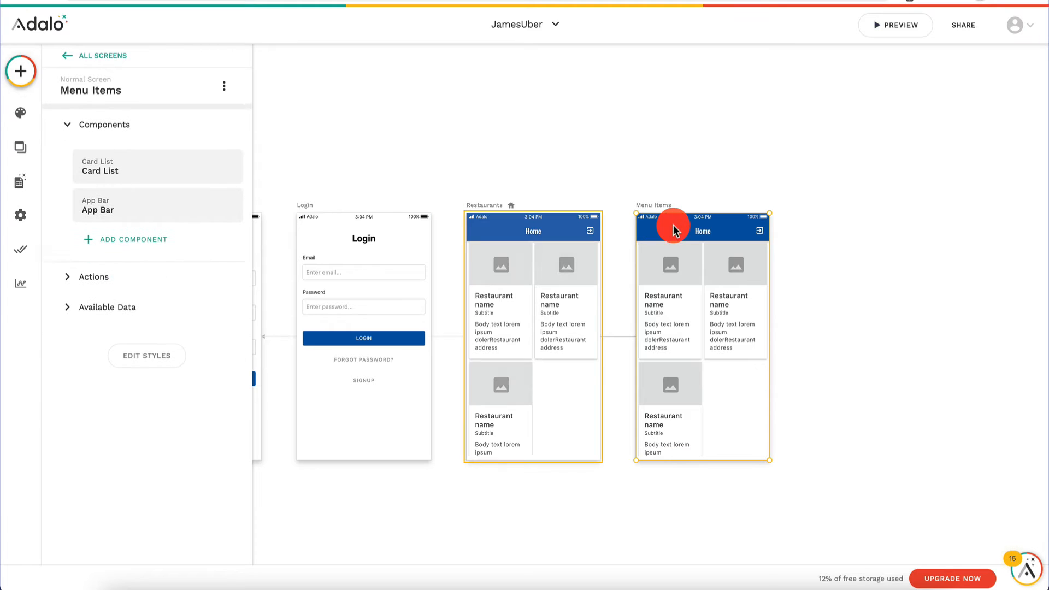
# Set the app bar title on the Menu Items screen to "Menu Items"
pyautogui.click(703, 229)
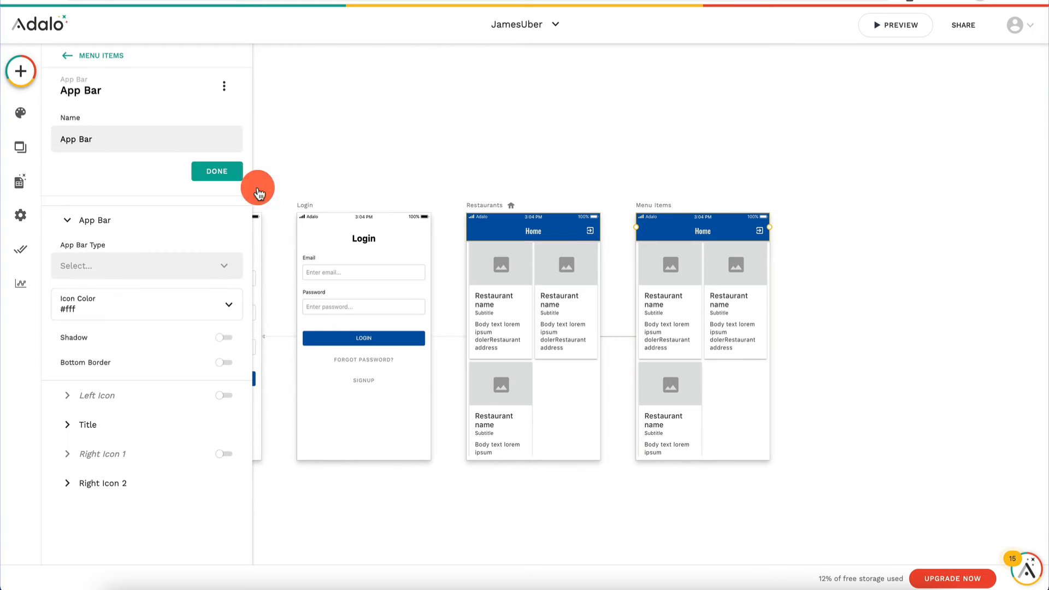
pyautogui.click(92, 426)
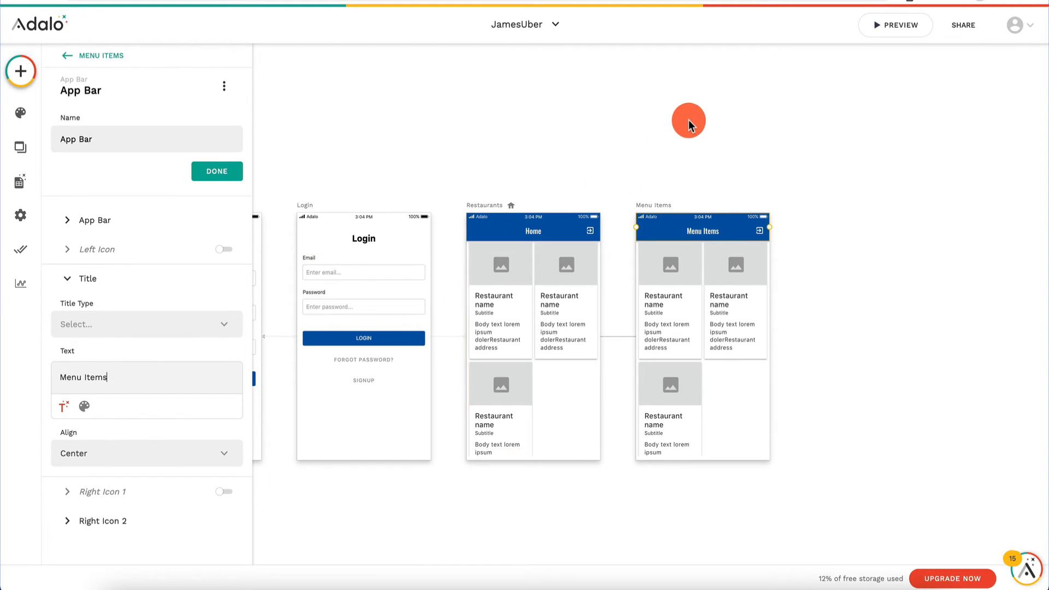
pyautogui.click(693, 118)
pyautogui.click(677, 268)
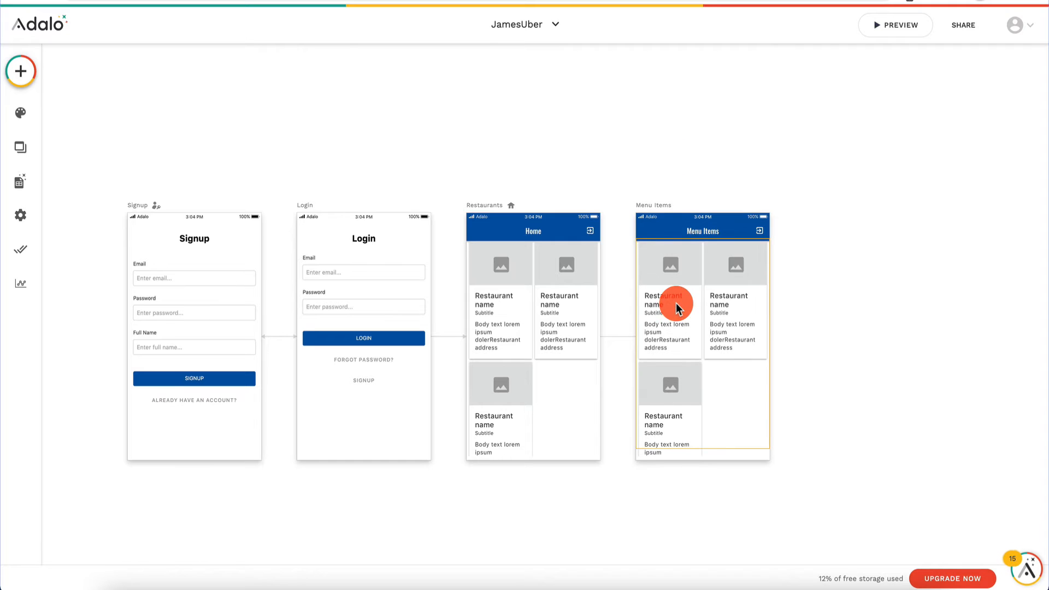
pyautogui.click(156, 180)
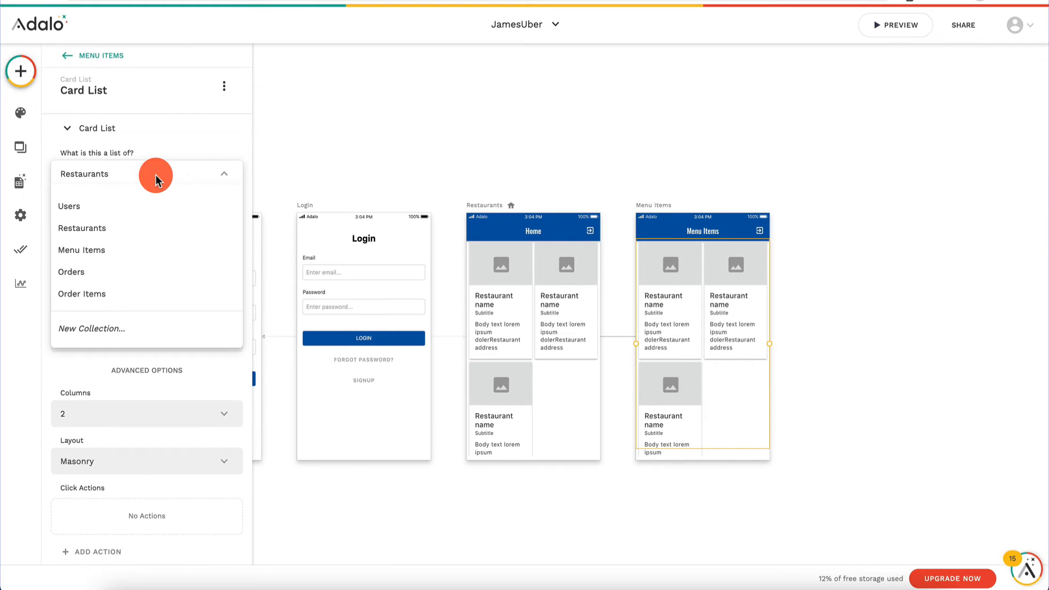
pyautogui.click(518, 125)
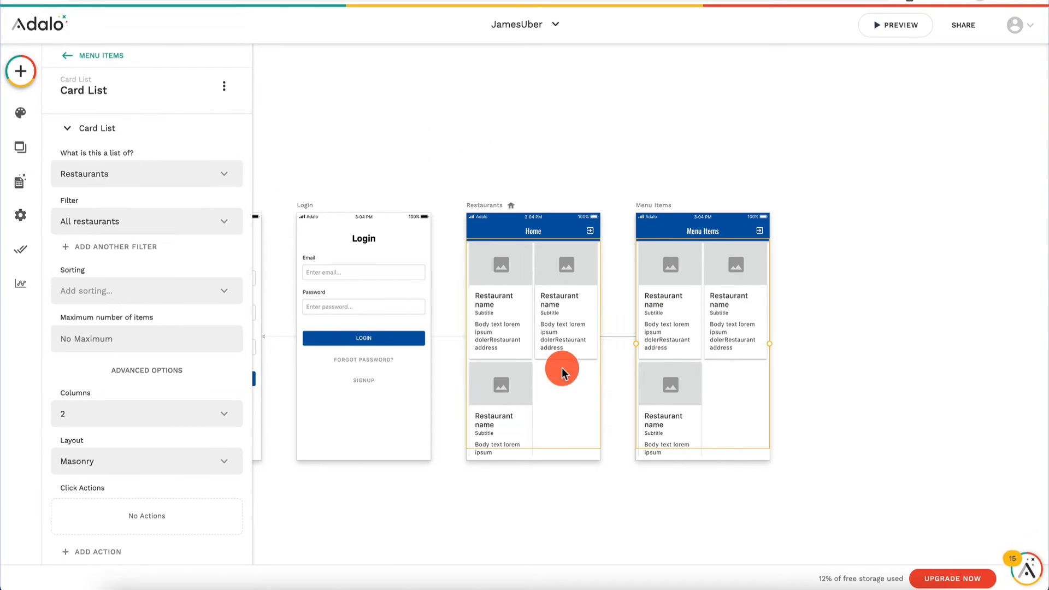
# Add a click action to the Card List on the Restaurants screen that links to the Menu Items screen
pyautogui.click(553, 293)
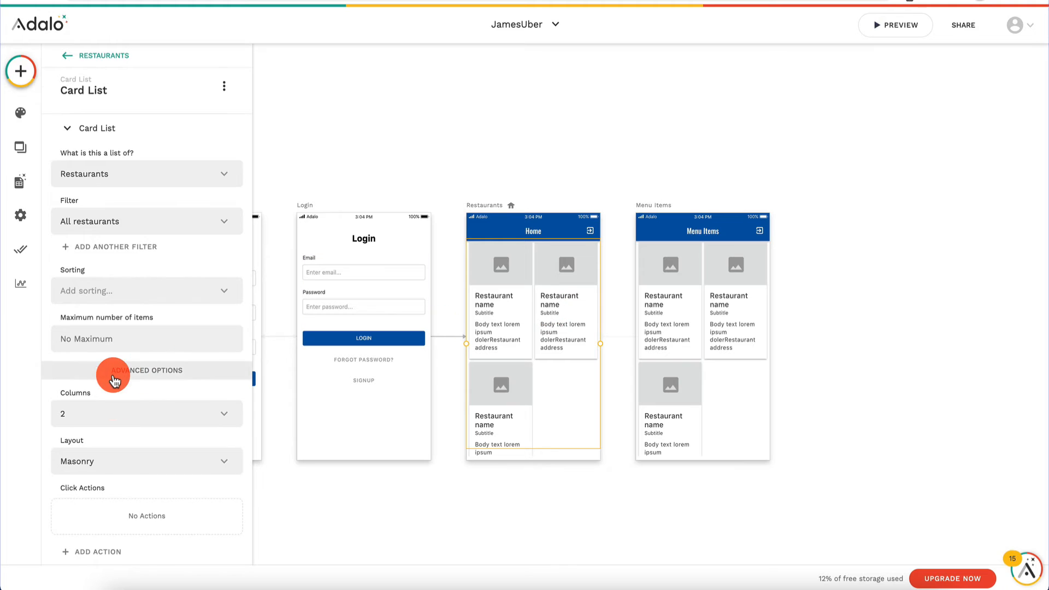
pyautogui.scroll(-6, 109, 375)
pyautogui.click(109, 230)
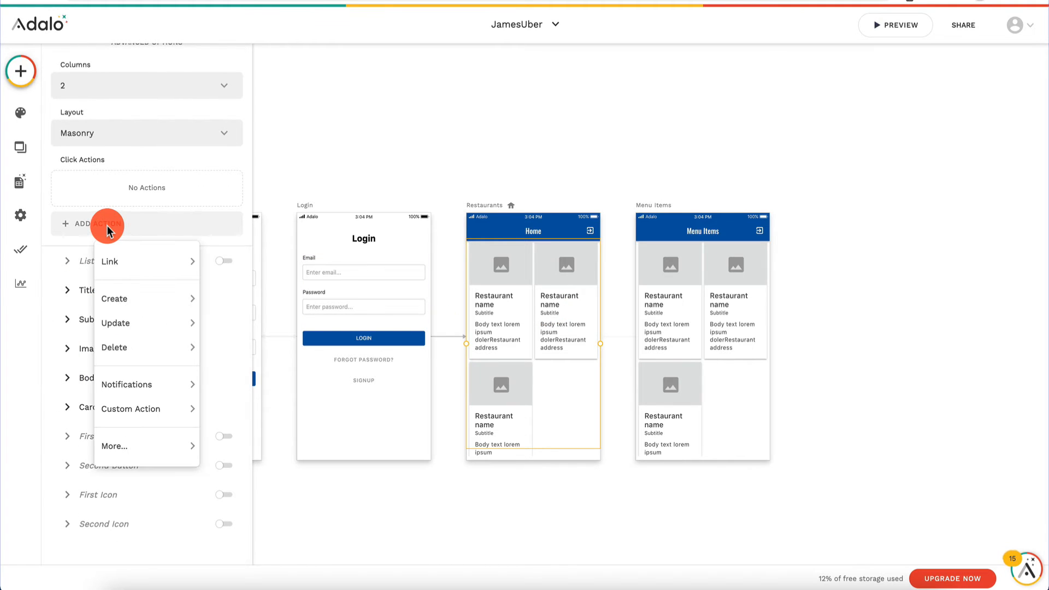
pyautogui.moveTo(133, 257)
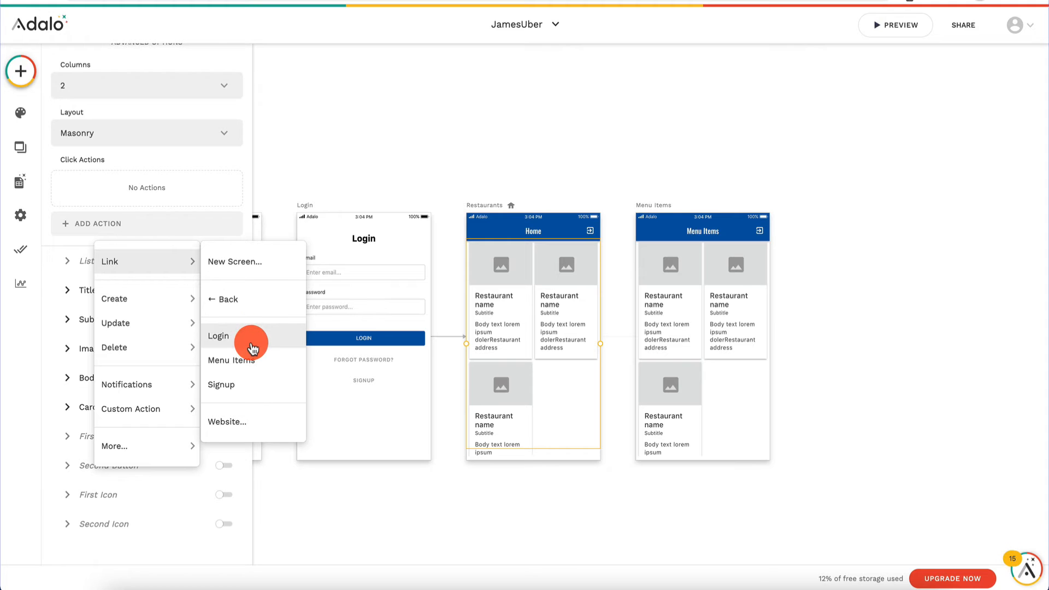
pyautogui.click(254, 363)
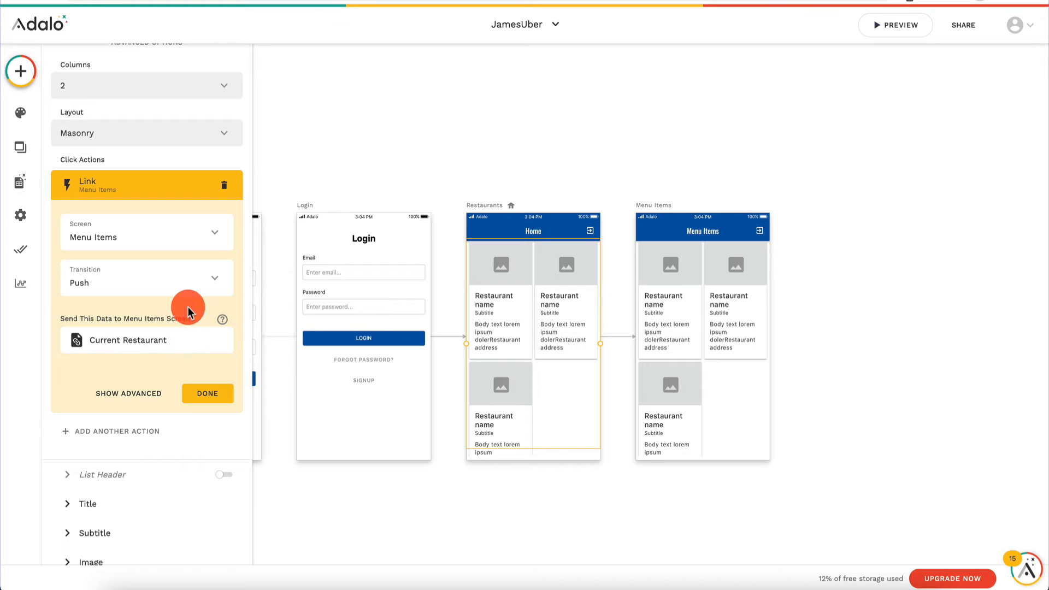
# Set the transition of the Menu Items link to Slide Right after trying Slide Left
pyautogui.click(133, 279)
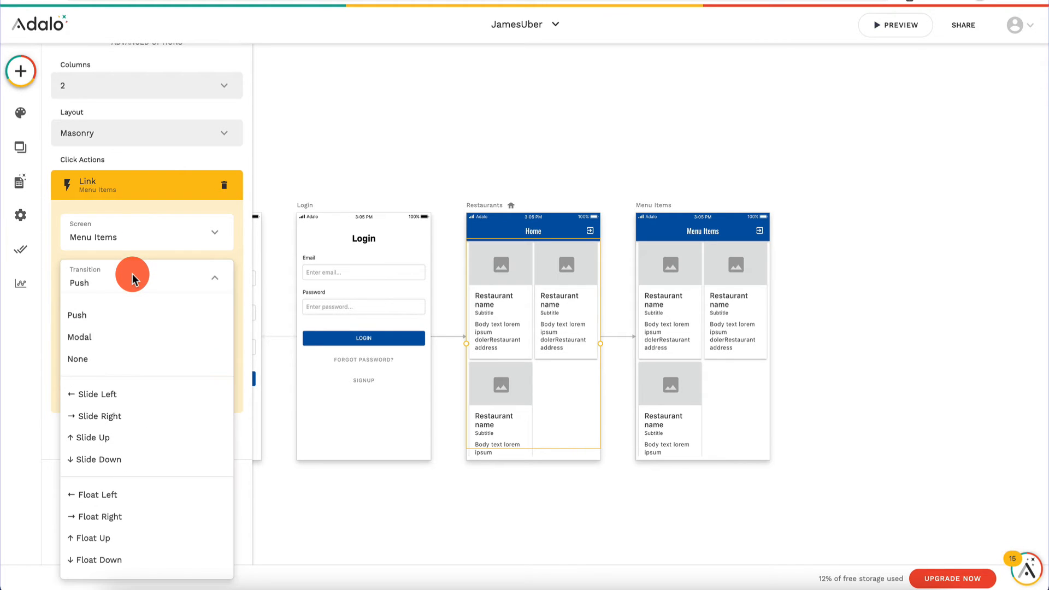
pyautogui.click(125, 395)
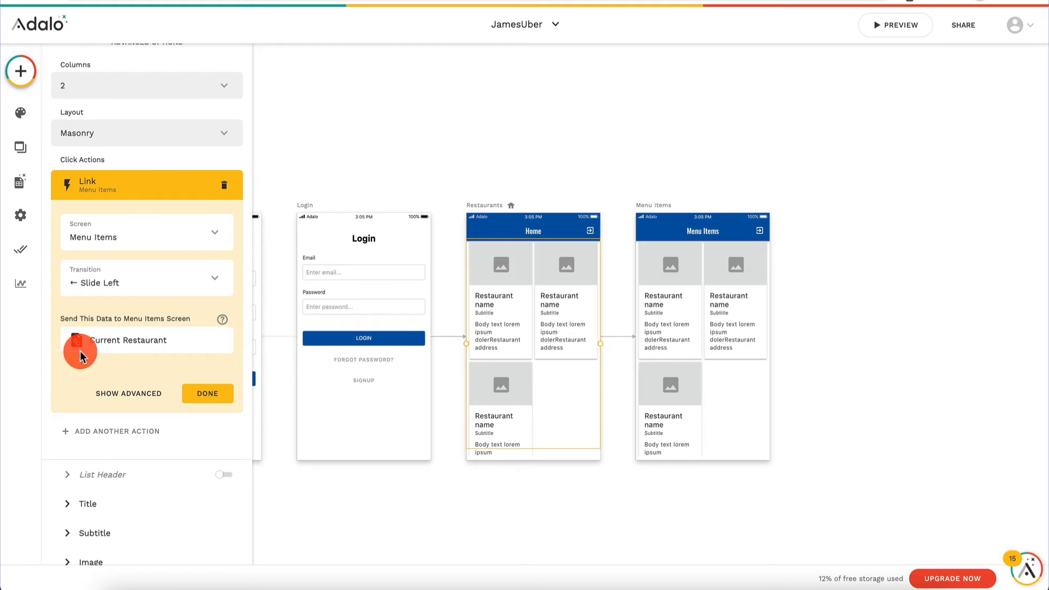
pyautogui.click(145, 278)
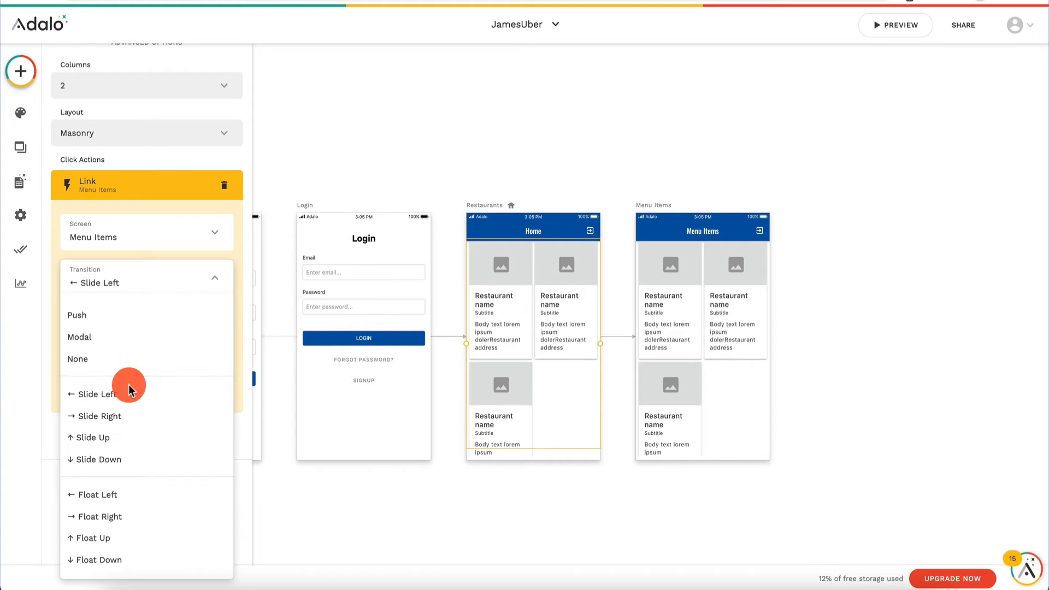
pyautogui.click(129, 416)
# Make the Card List on the Menu Items screen list the Menu Items collection, filtered to Current Restaurant > Menu Items
pyautogui.click(718, 305)
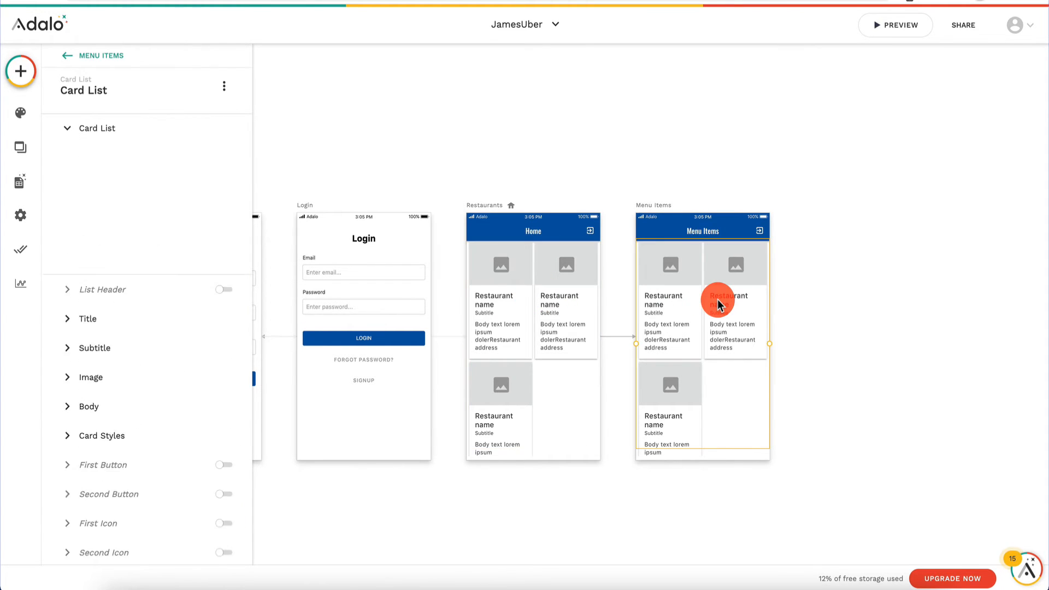
pyautogui.click(129, 177)
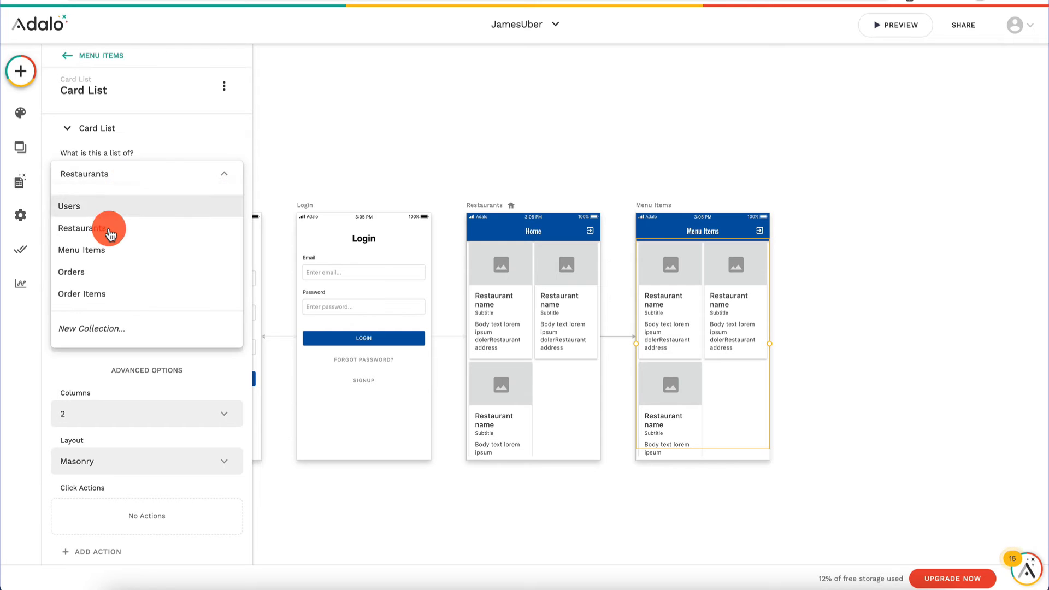
pyautogui.click(104, 251)
pyautogui.click(159, 227)
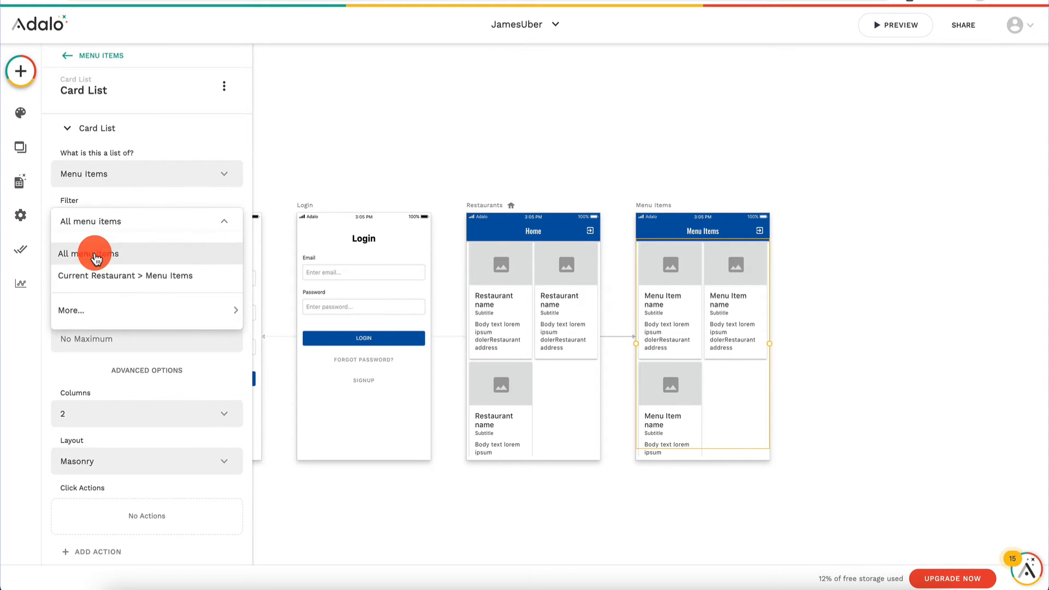
pyautogui.click(125, 275)
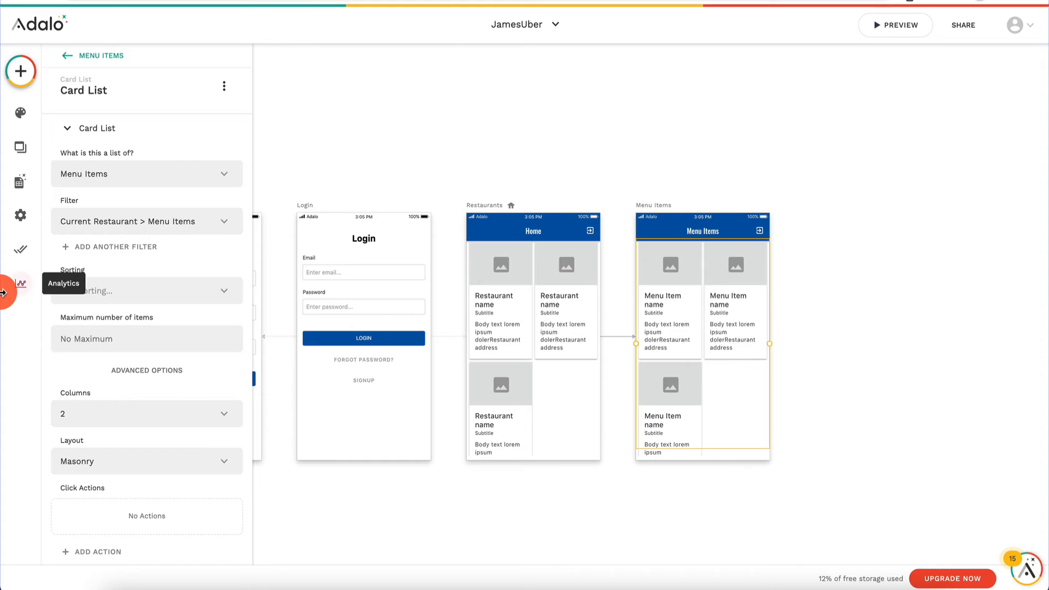
# Replace the Restaurant address field in the Menu Items Card List's body text with the current menu item's Description
pyautogui.scroll(-3, 112, 312)
pyautogui.scroll(-3, 112, 309)
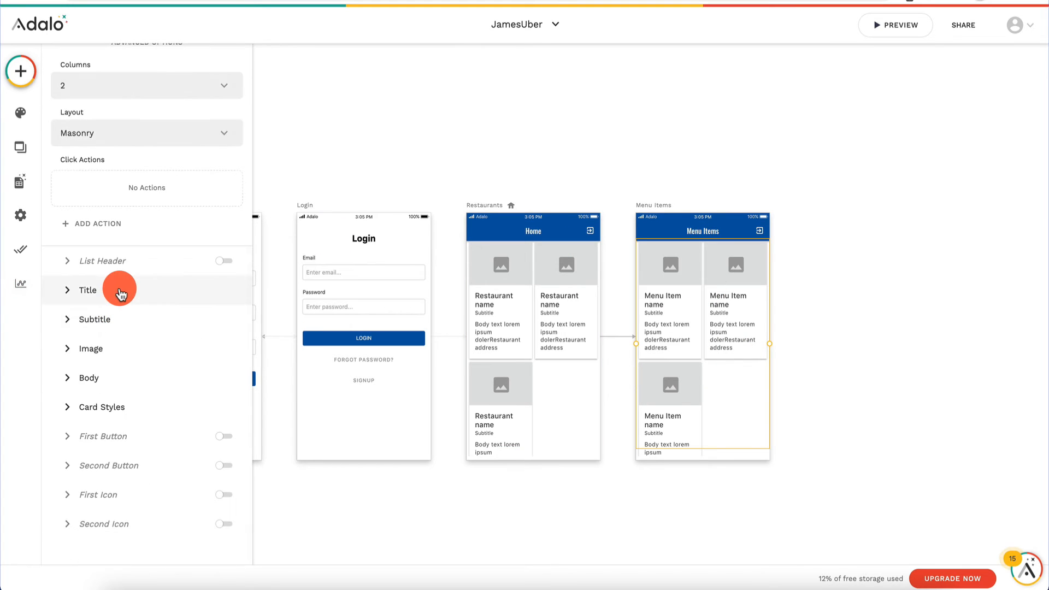
pyautogui.click(117, 289)
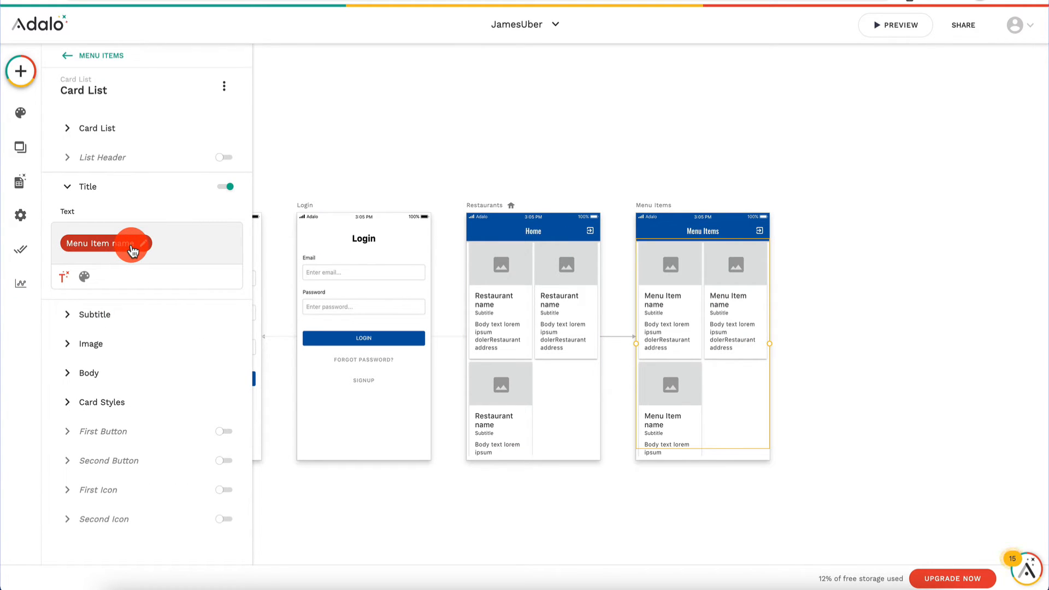
pyautogui.click(122, 372)
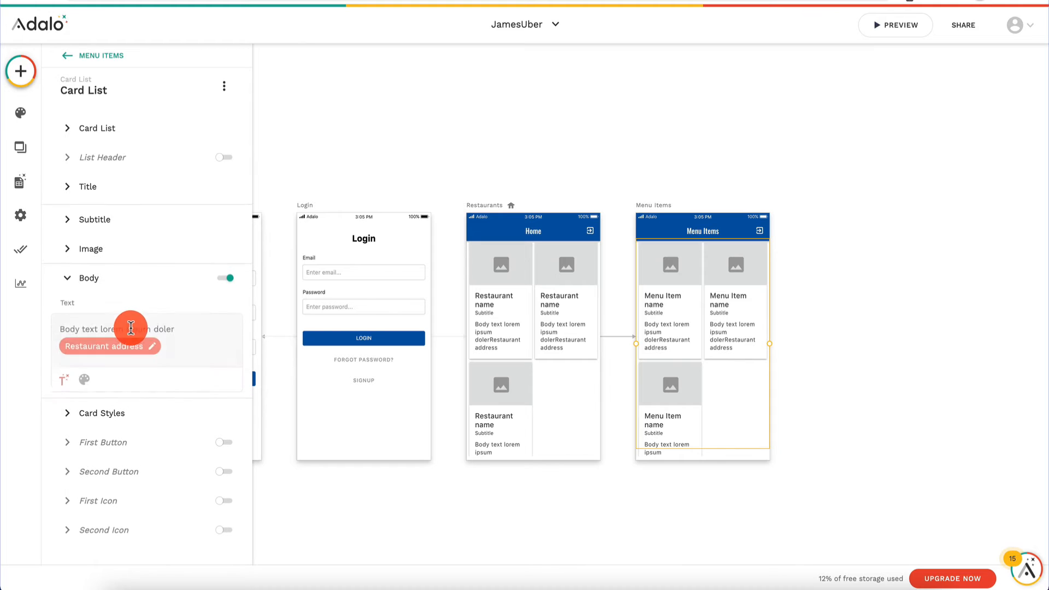
pyautogui.click(146, 346)
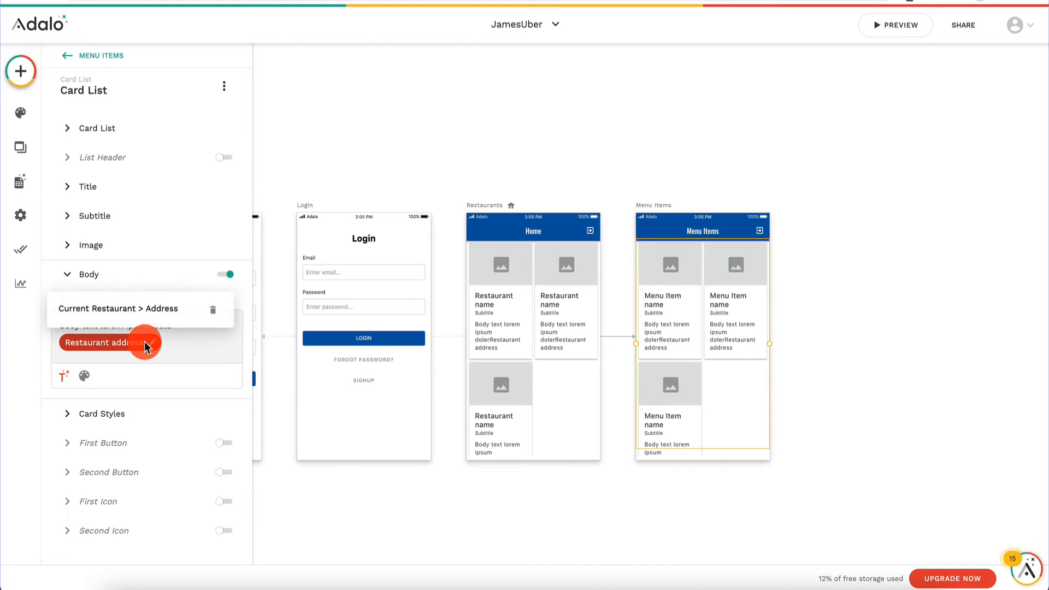
pyautogui.click(213, 323)
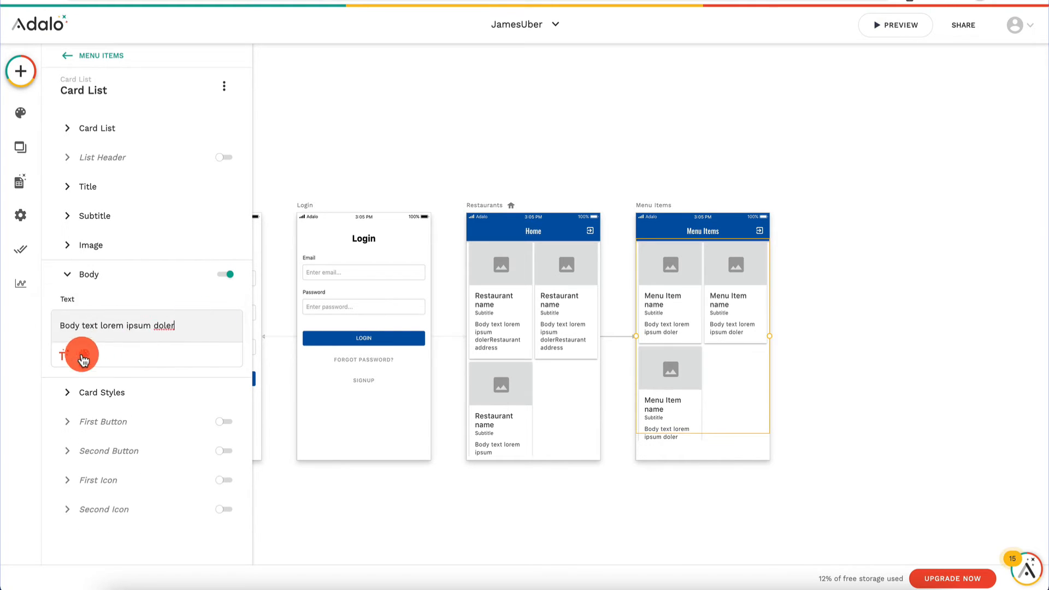
pyautogui.click(63, 354)
pyautogui.moveTo(144, 204)
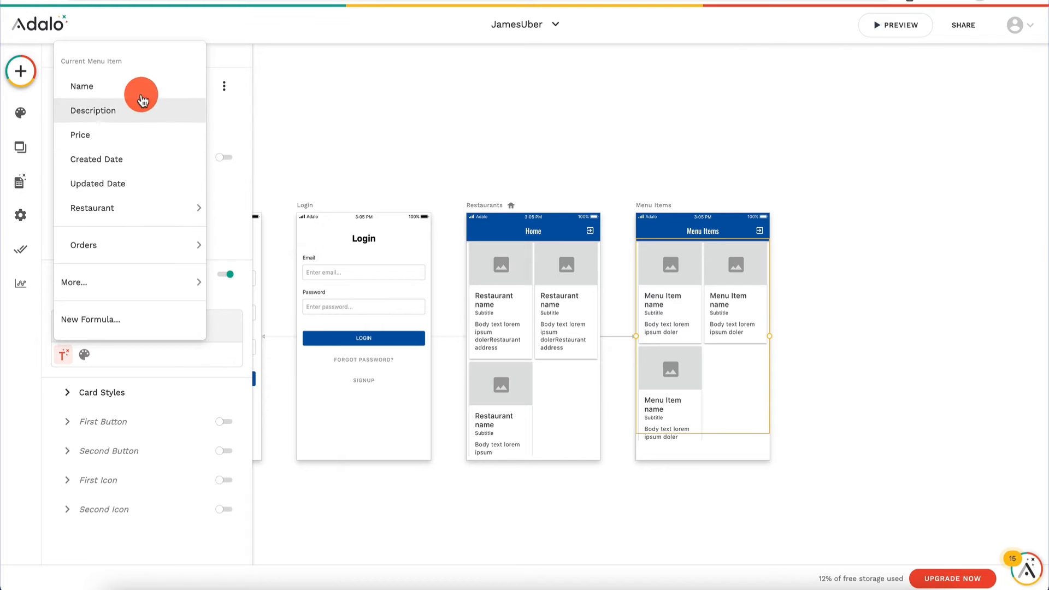
pyautogui.click(99, 111)
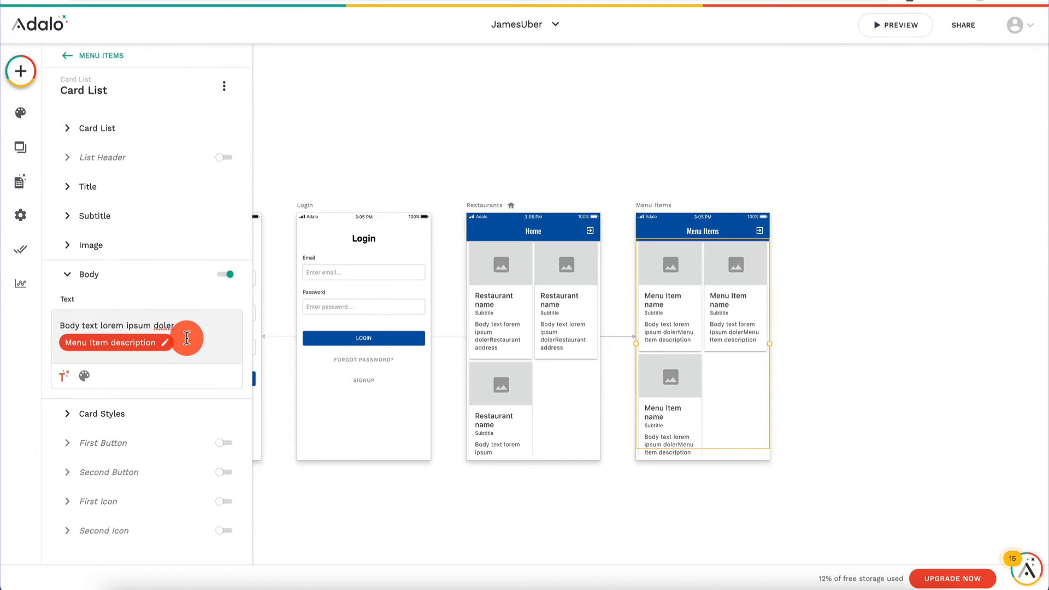
# Delete the placeholder text "Body text lorem ipsum doler" from the Menu Items Card List's body, keeping only the description field
pyautogui.doubleClick(163, 322)
pyautogui.press('BackSpace')
pyautogui.press('super+BackSpace')
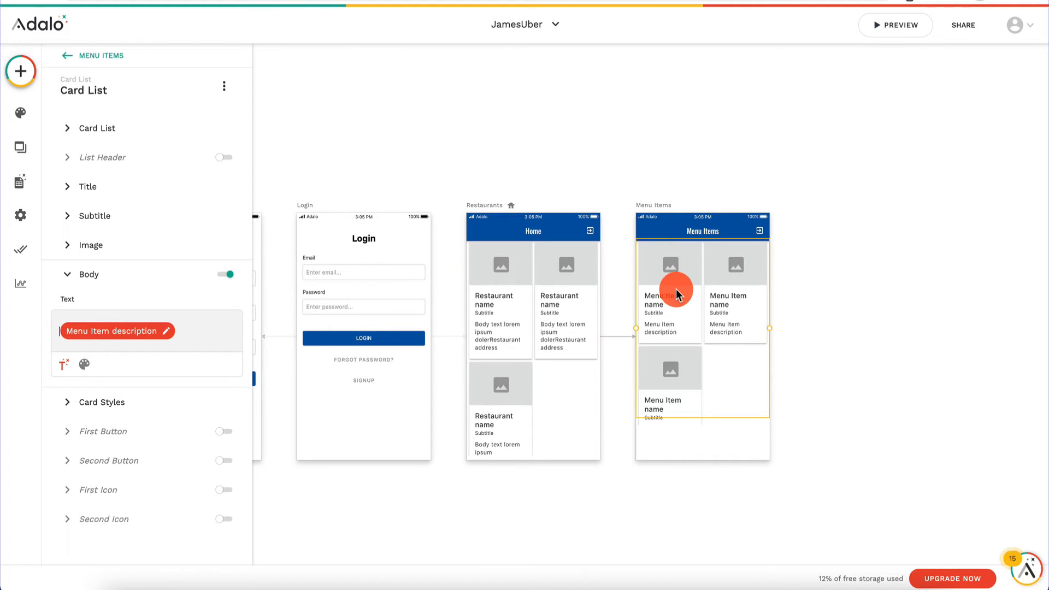
# Clear the subtitle text of the Card List on the Menu Items screen and check its image settings
pyautogui.click(115, 213)
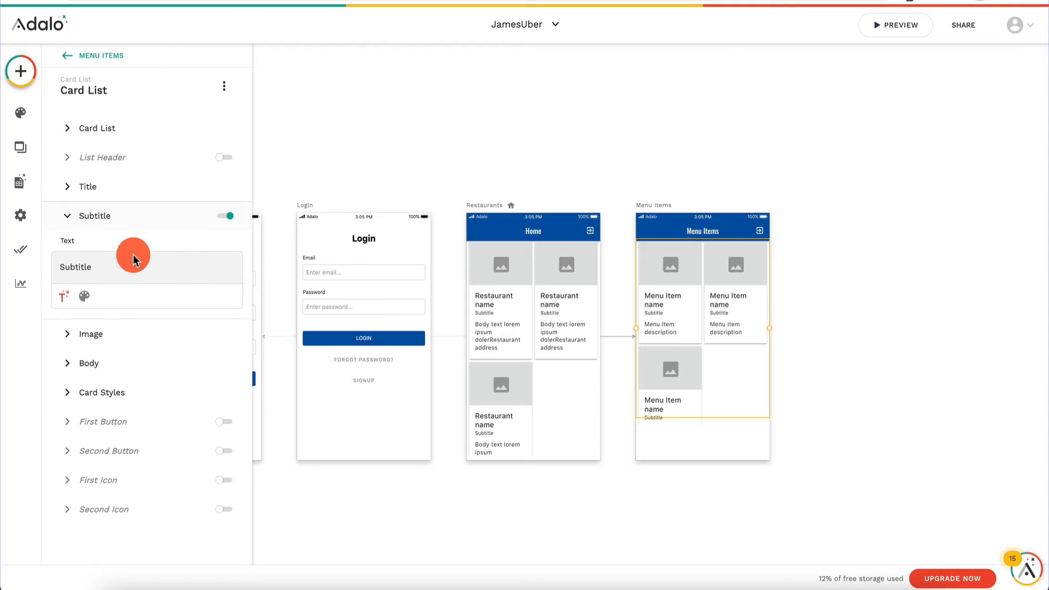
pyautogui.click(99, 271)
pyautogui.press('super+BackSpace')
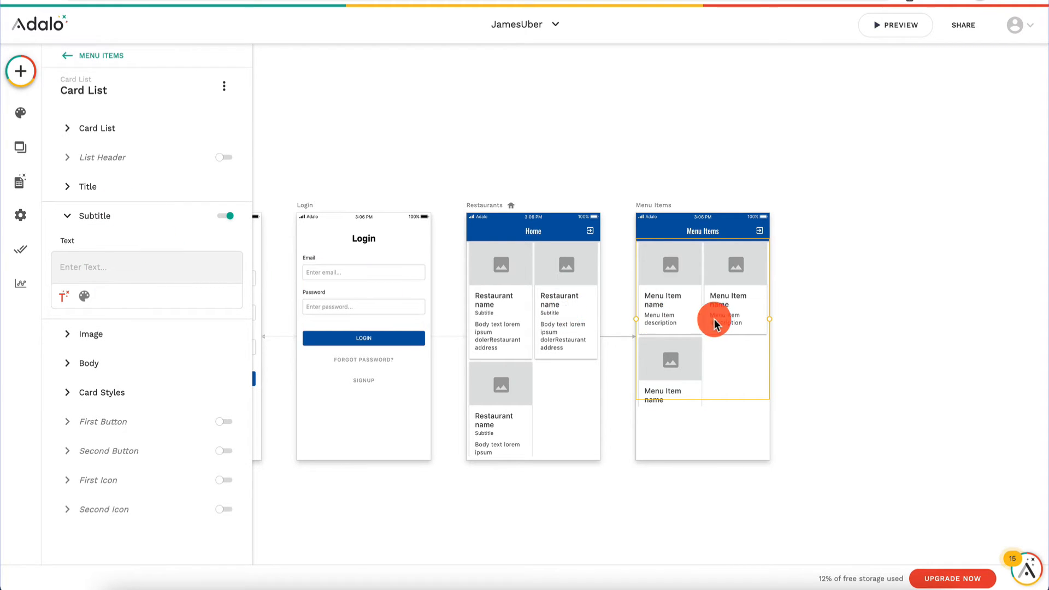
pyautogui.click(129, 339)
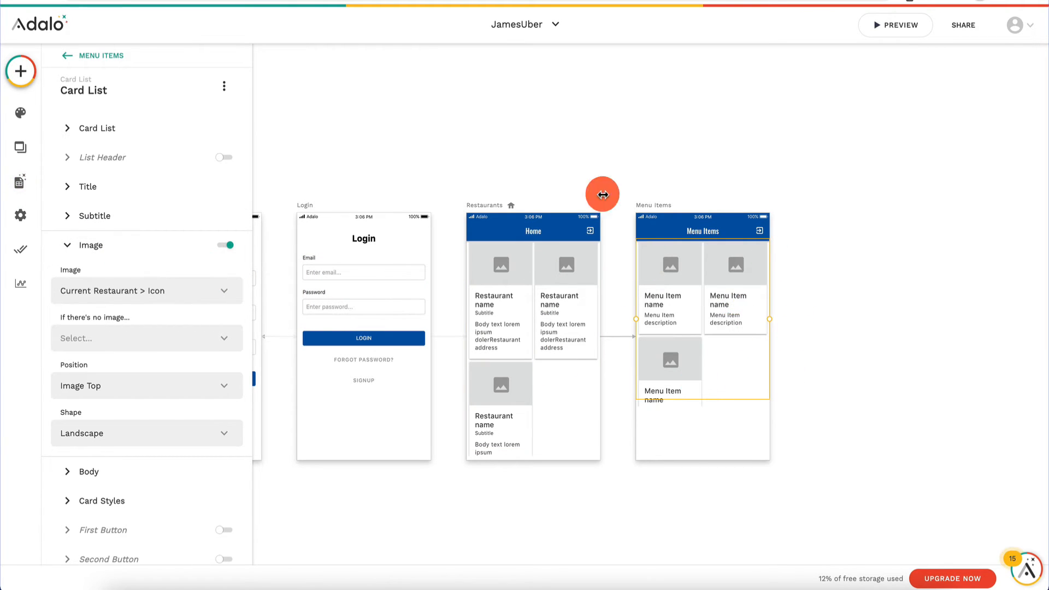
pyautogui.click(579, 145)
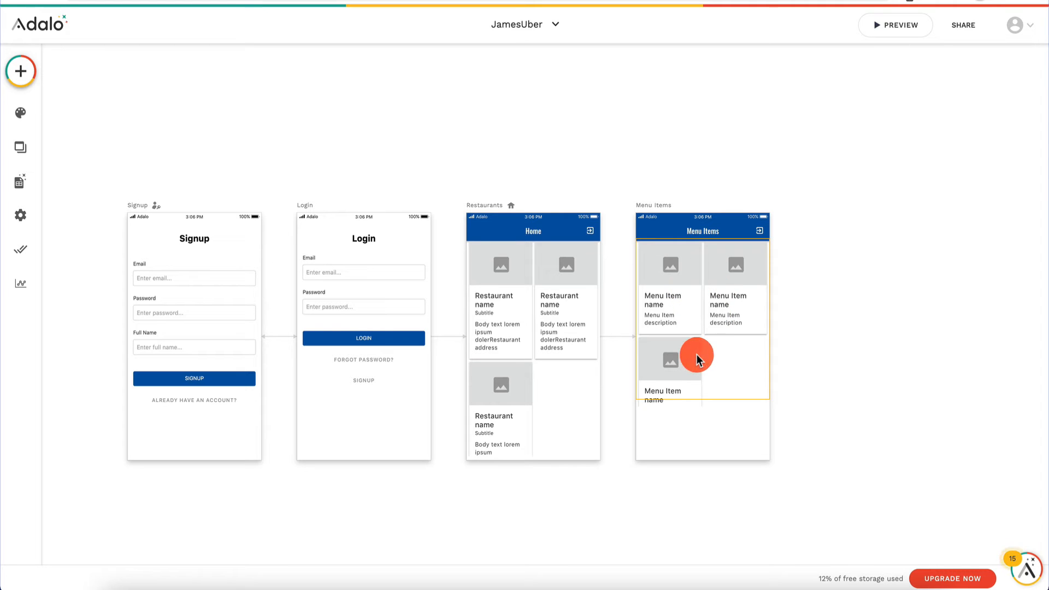
# Preview the app with an existing account and check the menu items of Bangkok Fusion and of James Burgers
pyautogui.click(905, 25)
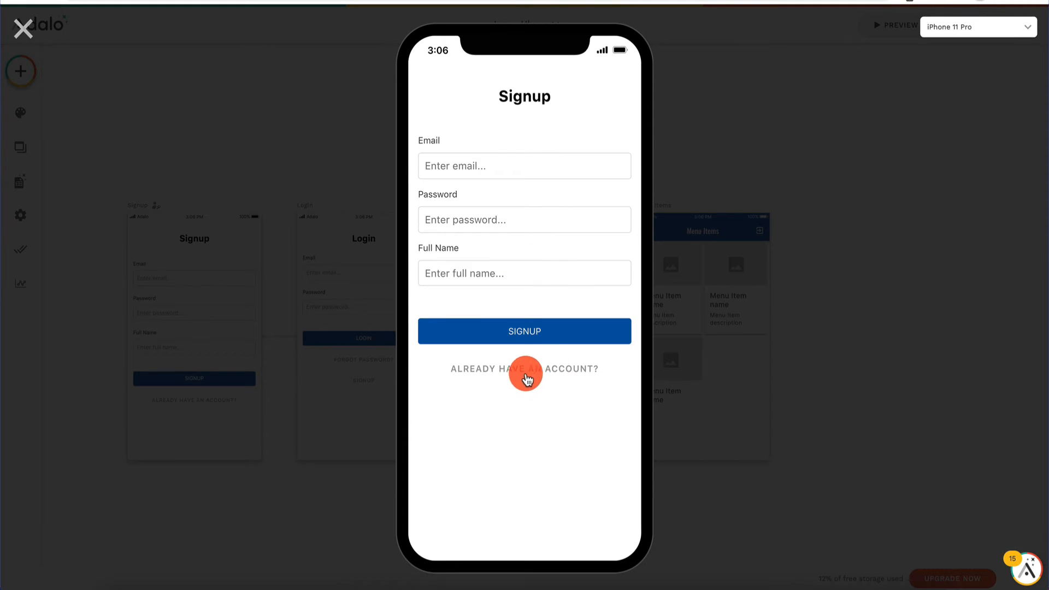
pyautogui.click(523, 377)
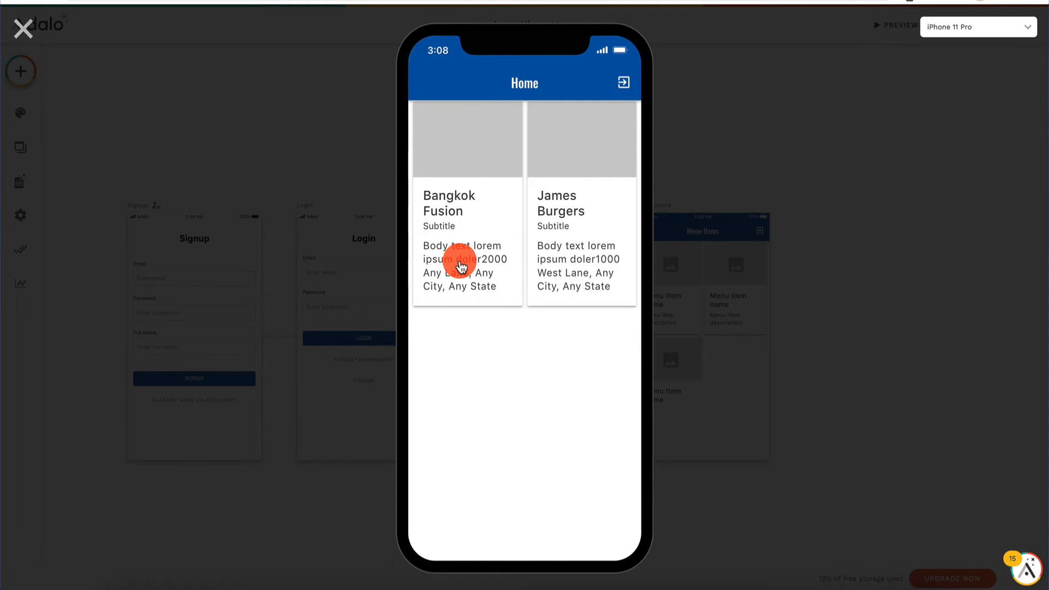
pyautogui.click(474, 160)
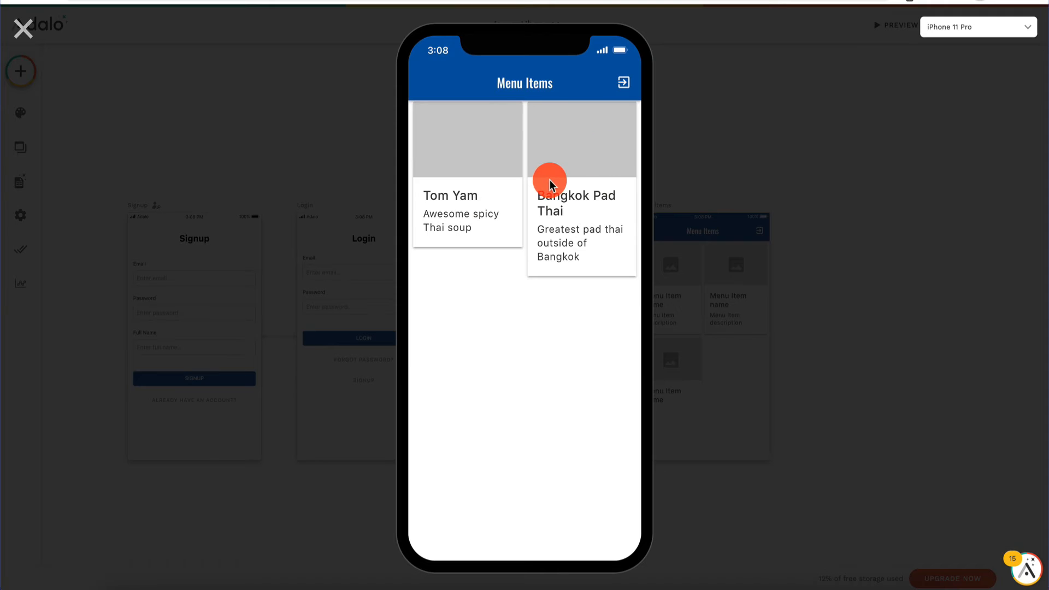
pyautogui.click(24, 28)
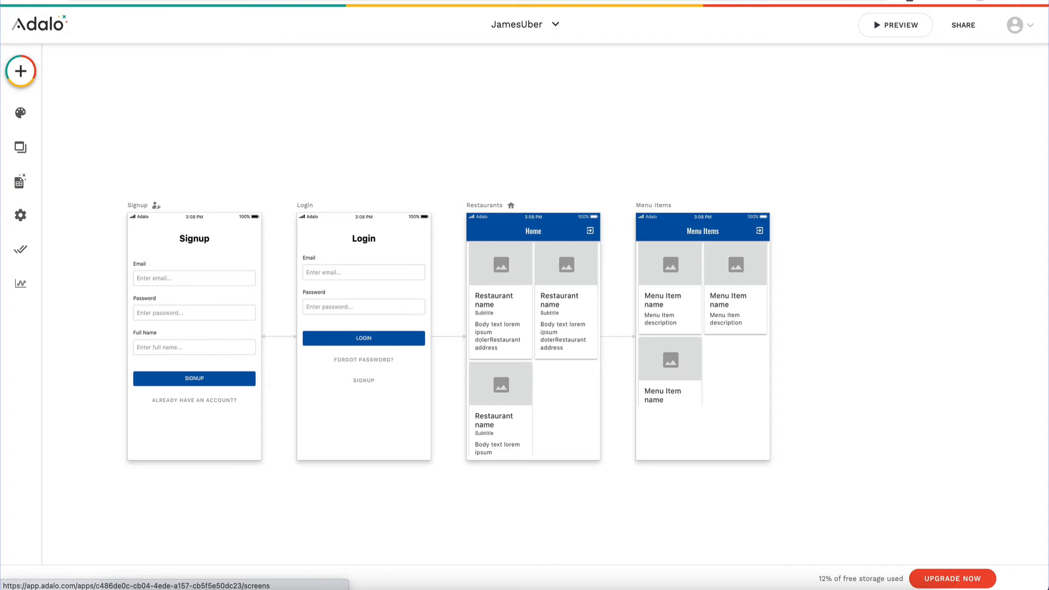
pyautogui.click(907, 24)
pyautogui.click(580, 165)
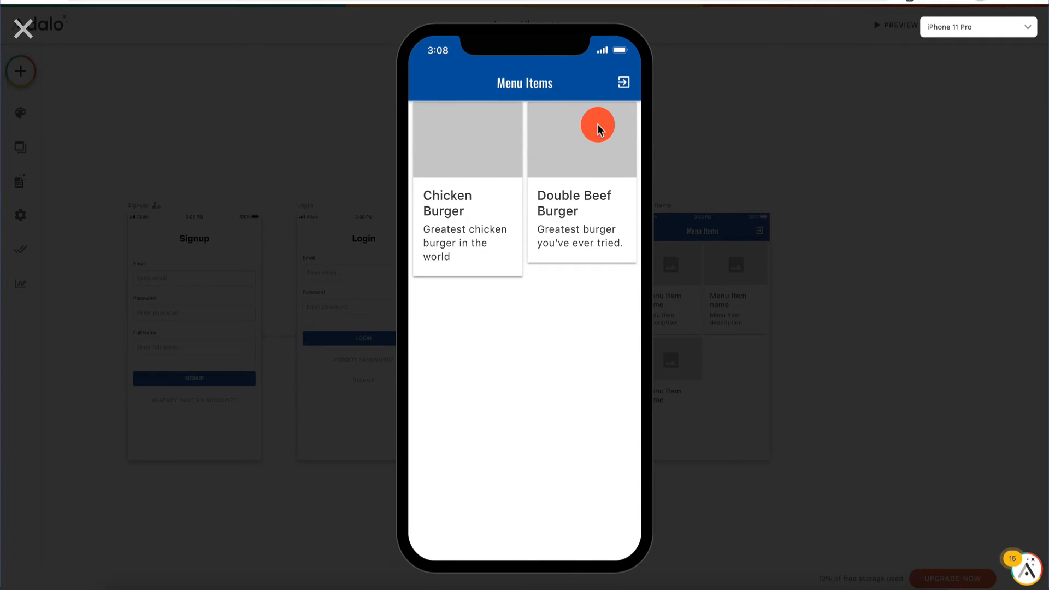
pyautogui.click(23, 28)
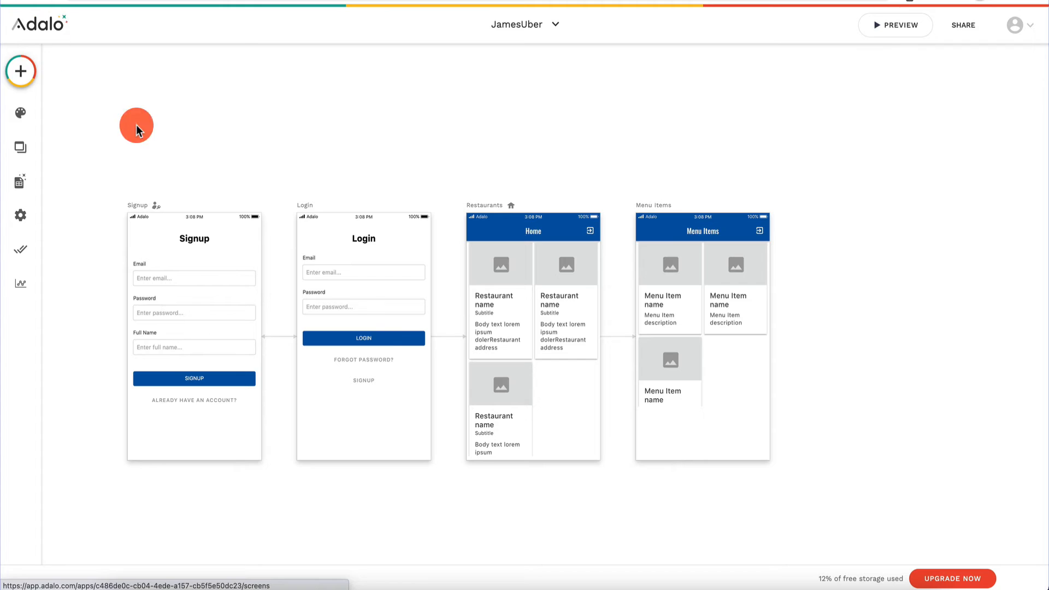
# Set the transition of the Restaurants Card List's link to the Menu Items screen to Slide Left
pyautogui.click(533, 317)
pyautogui.scroll(-5, 110, 368)
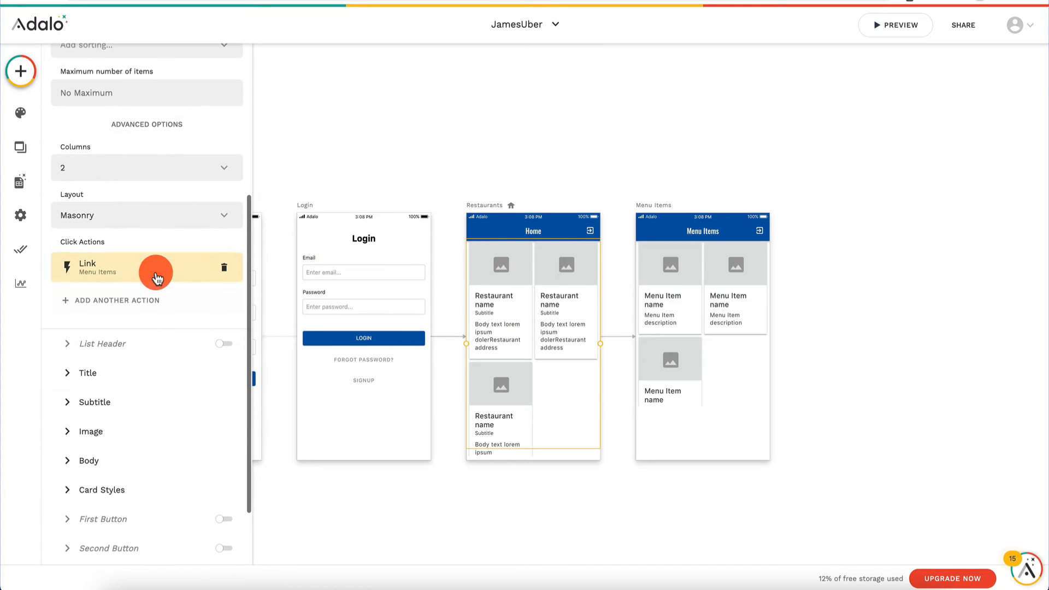
pyautogui.click(157, 276)
pyautogui.click(154, 356)
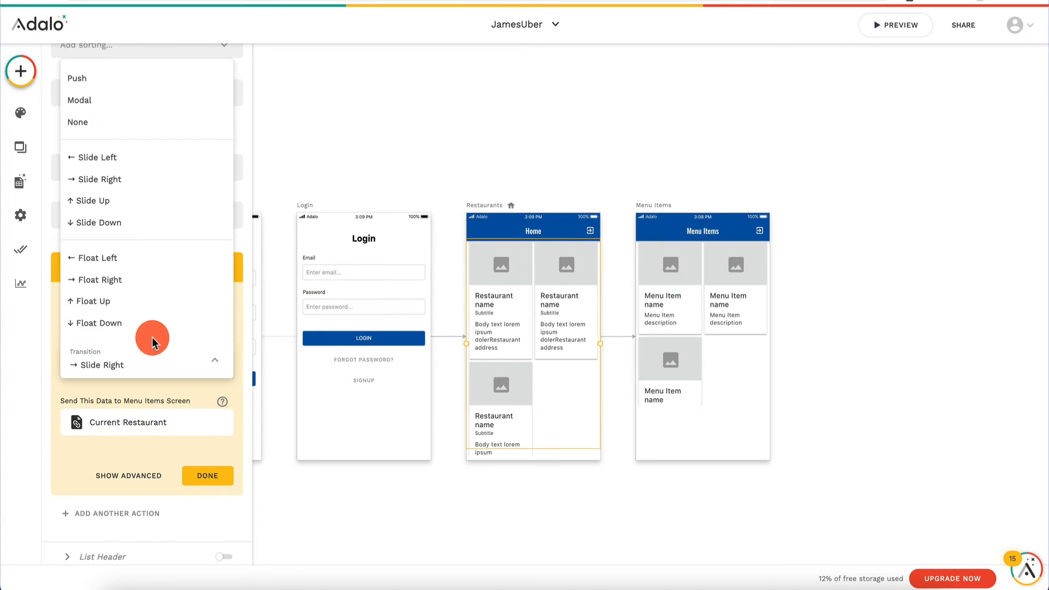
pyautogui.click(154, 157)
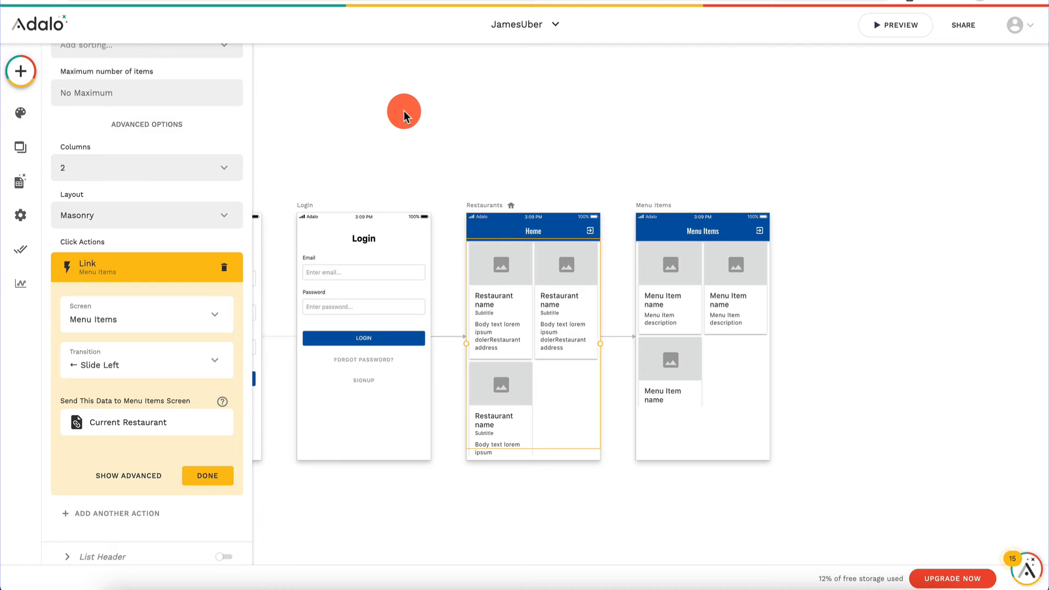
pyautogui.click(404, 116)
# Delete the lorem ipsum placeholder from the Restaurants Card List's body text, keeping only the Restaurant address field
pyautogui.click(503, 335)
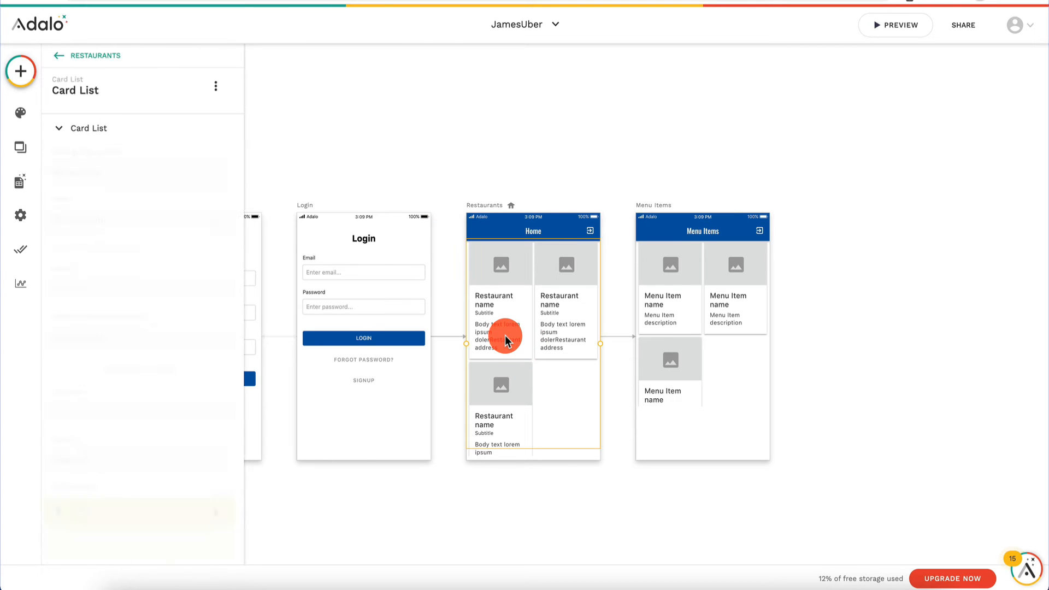
pyautogui.scroll(-9, 126, 339)
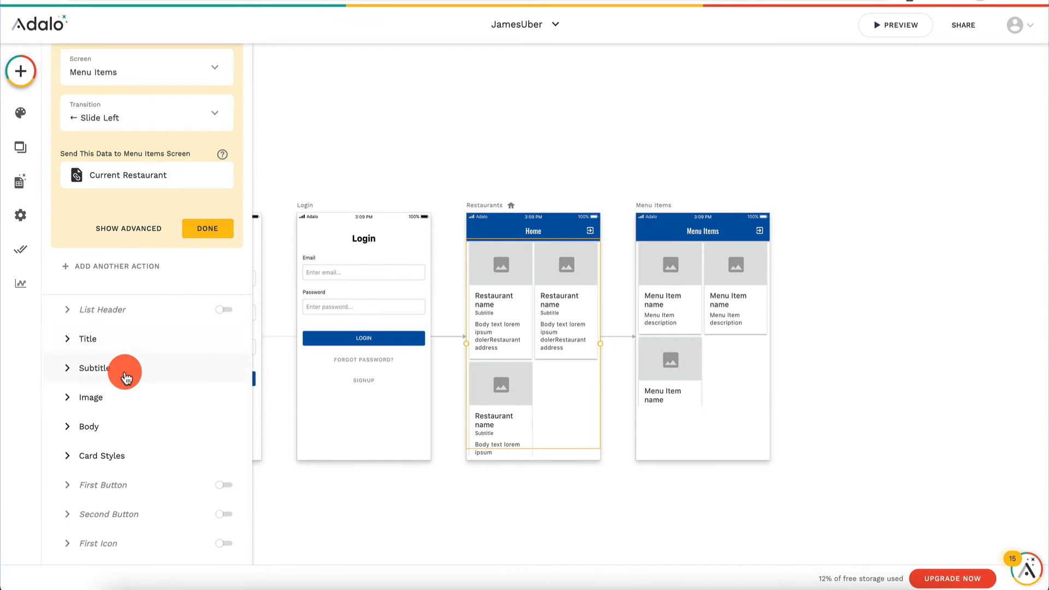
pyautogui.click(125, 431)
pyautogui.click(184, 318)
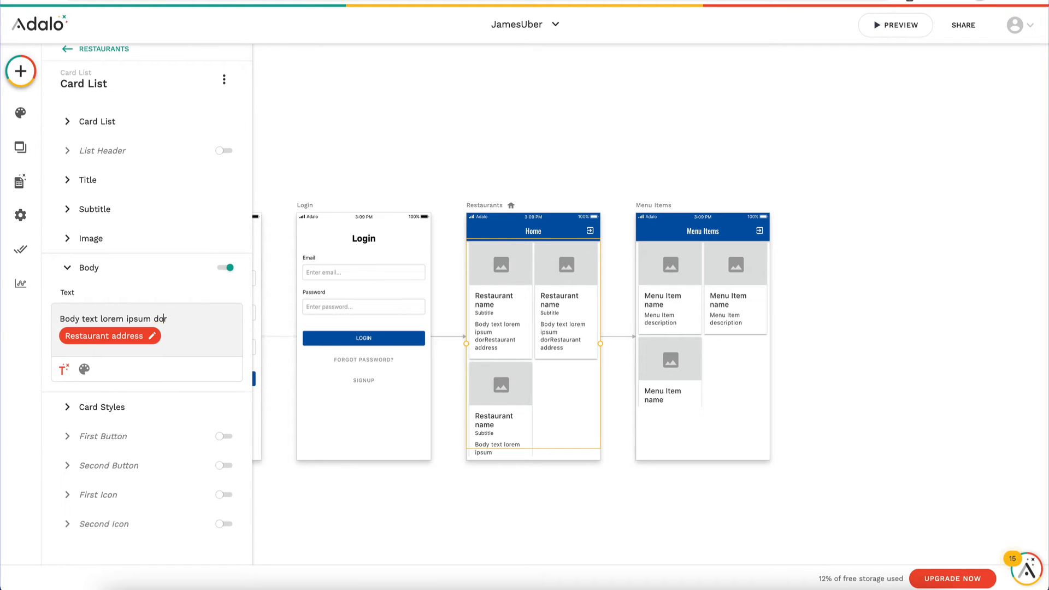
pyautogui.press('BackSpace')
pyautogui.press('super+BackSpace')
pyautogui.press('BackSpace')
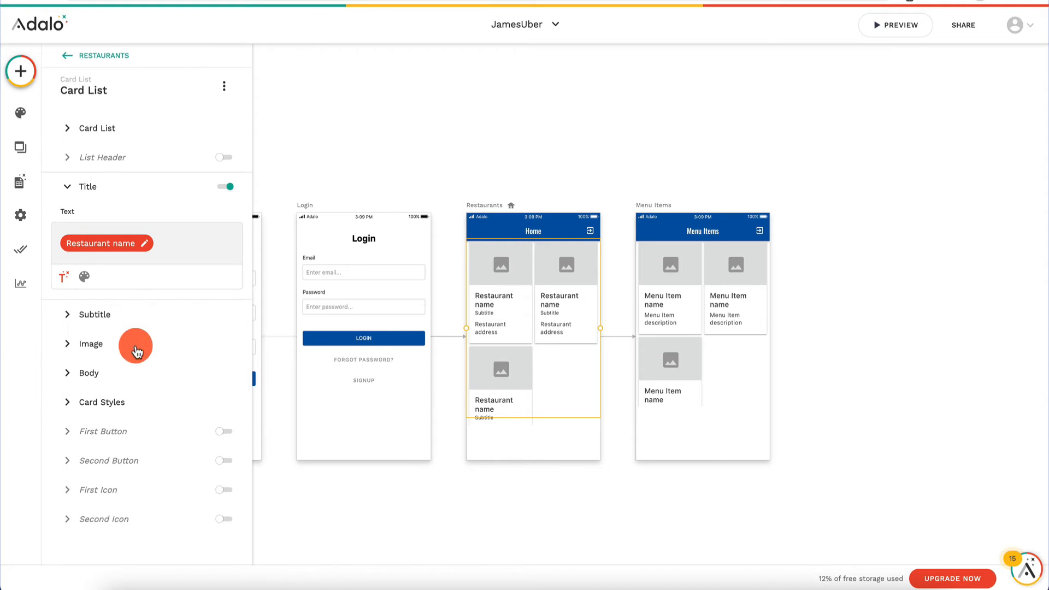
pyautogui.click(145, 375)
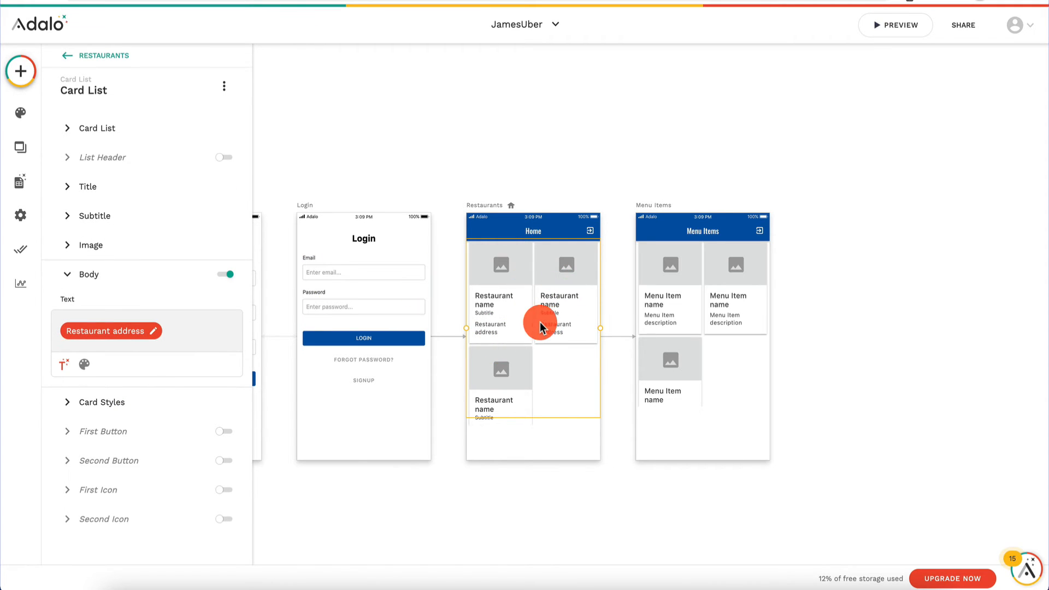
pyautogui.click(441, 284)
# Preview the app to check the restaurant cards and the transition to Bangkok Fusion's menu items
pyautogui.click(897, 25)
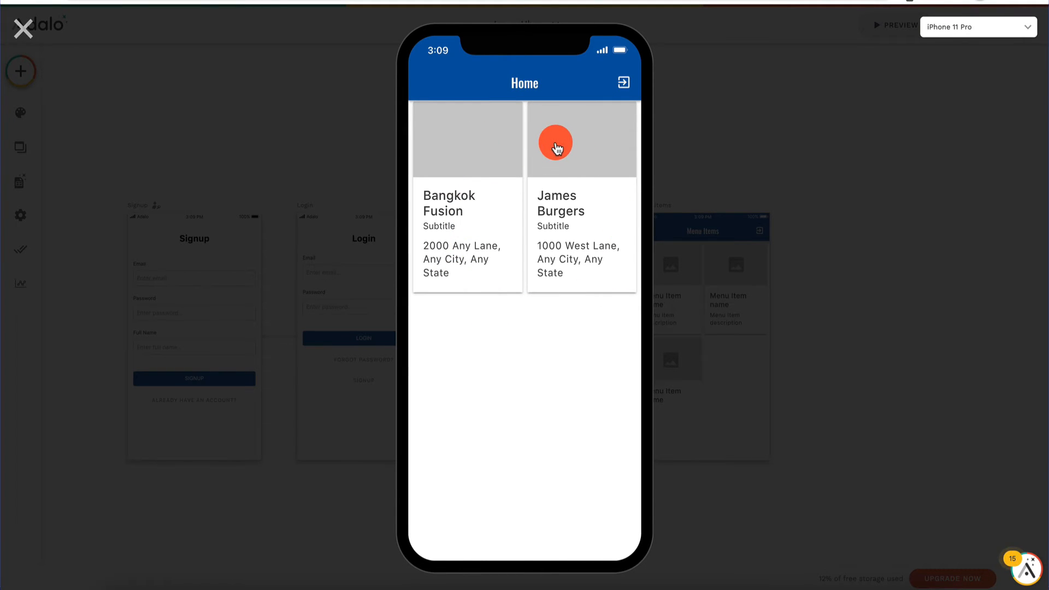
pyautogui.click(460, 210)
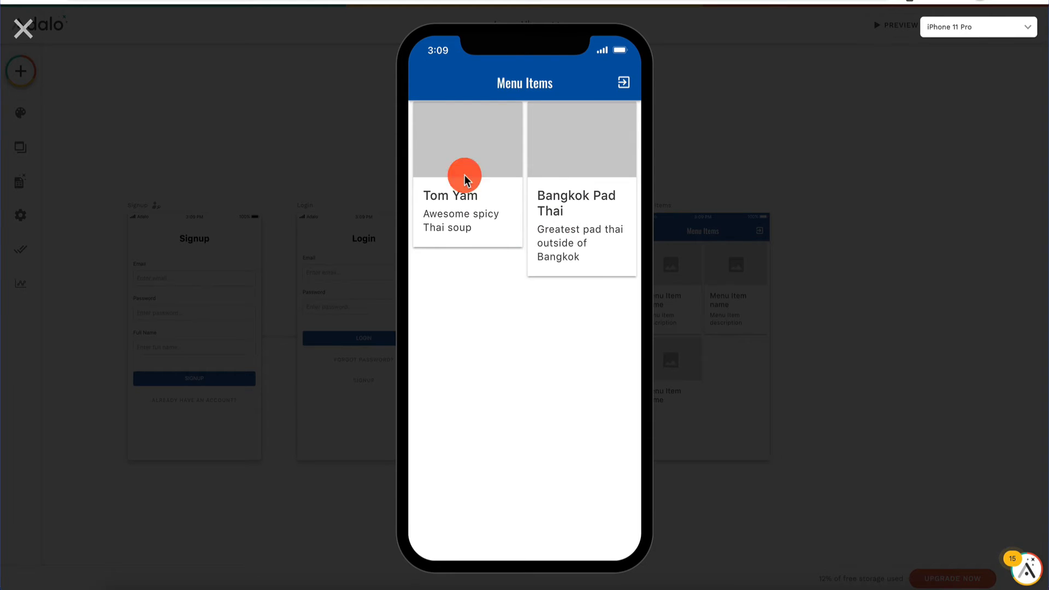
pyautogui.click(19, 30)
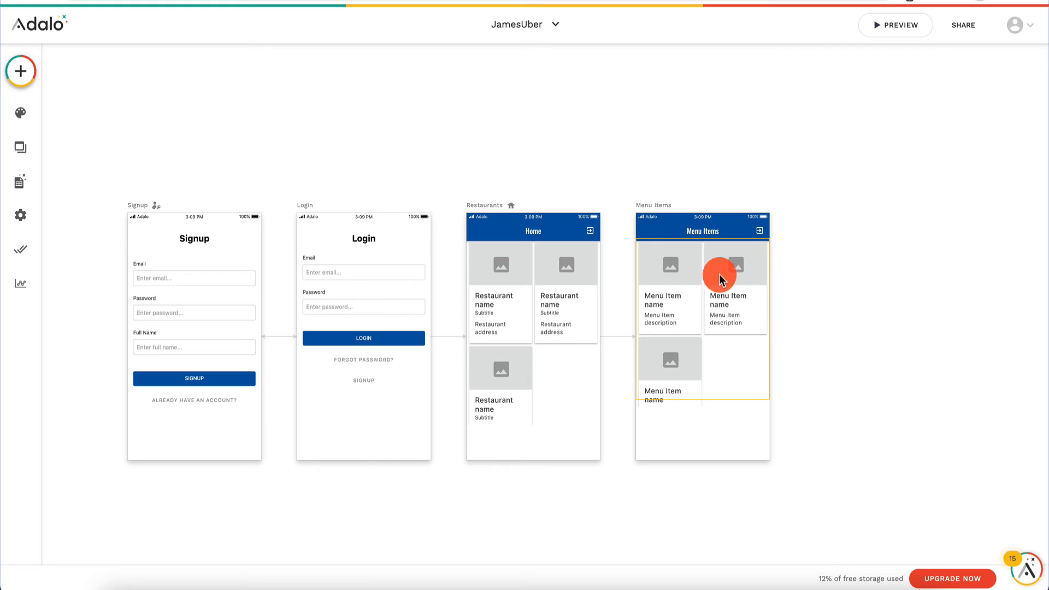
# Enable the first button on the cards of the Menu Items screen's Card List
pyautogui.click(714, 295)
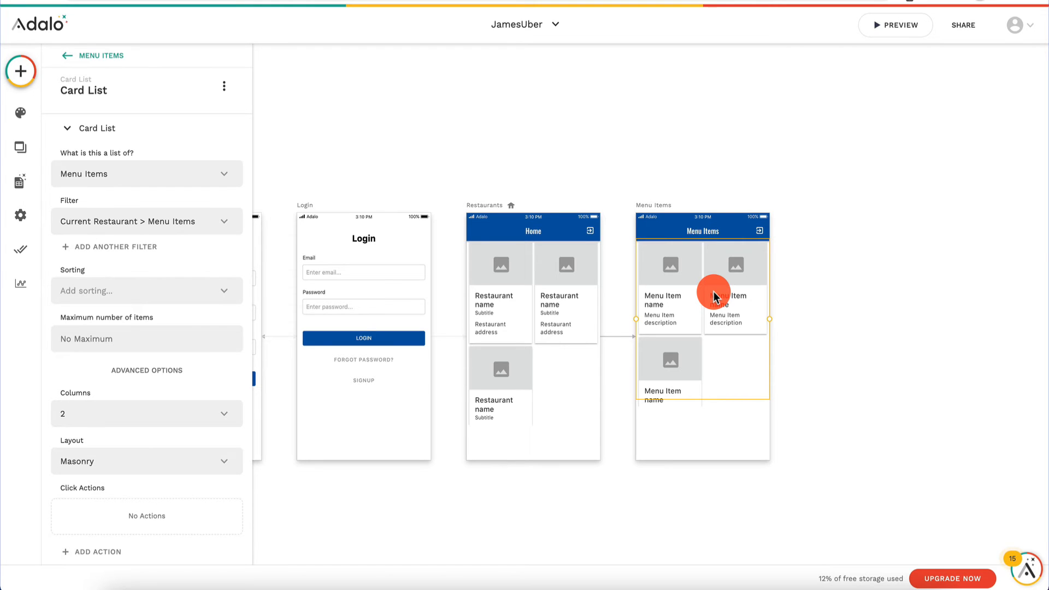
pyautogui.scroll(-2, 713, 297)
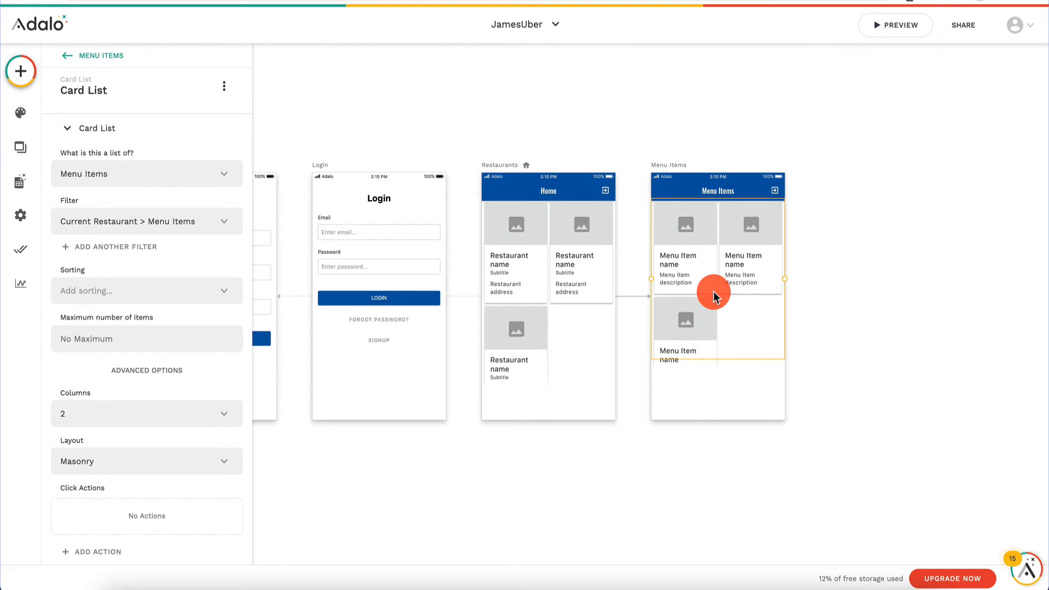
pyautogui.scroll(-6, 149, 321)
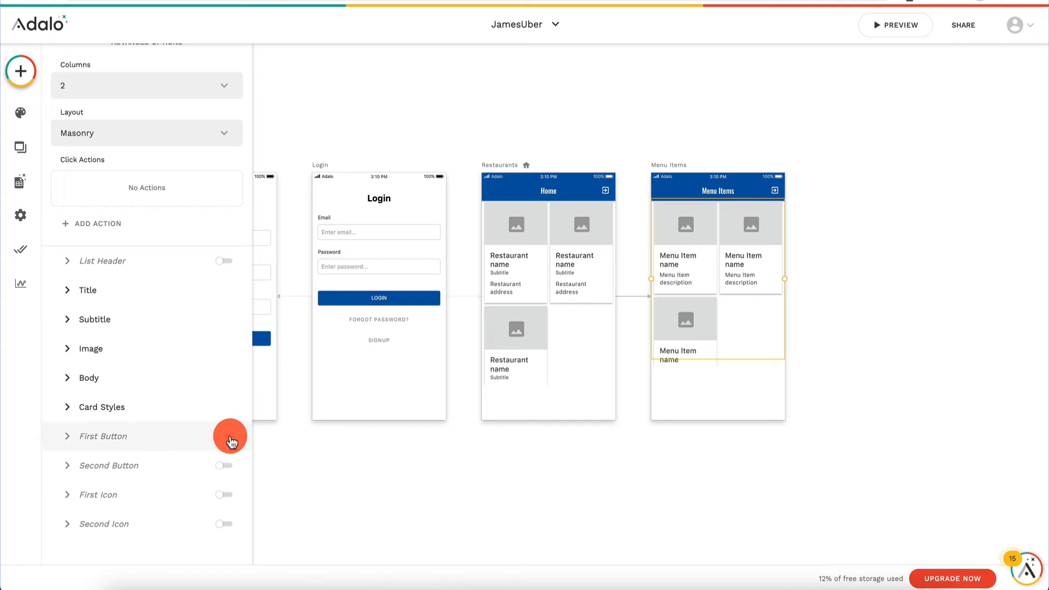
pyautogui.click(225, 437)
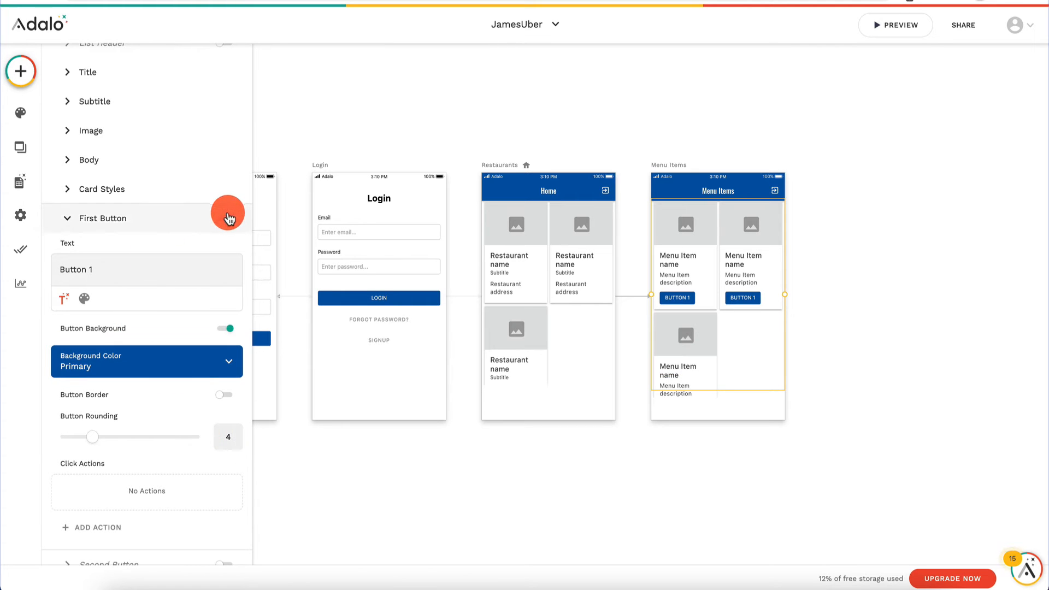
pyautogui.click(225, 220)
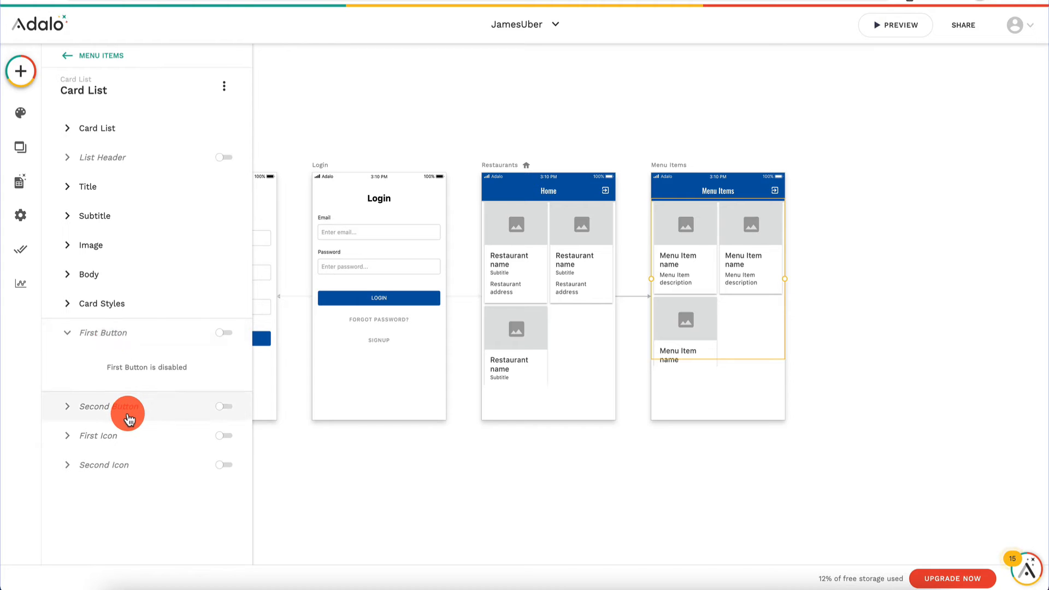
pyautogui.click(229, 337)
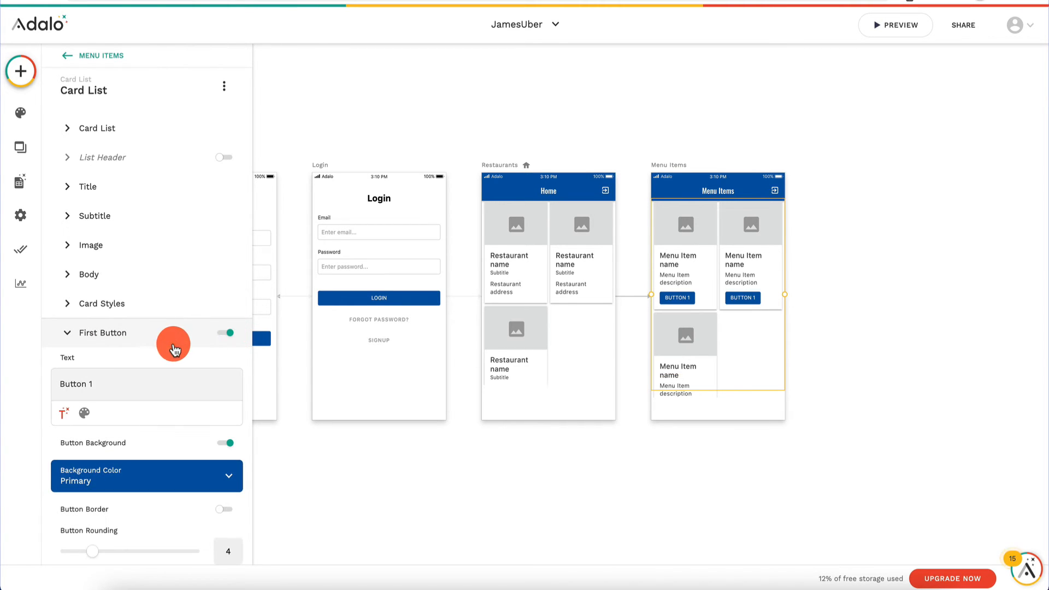
# Set the text of the first button on the Menu Items Card List's cards to ADD ITEM
pyautogui.scroll(-3, 175, 347)
pyautogui.scroll(-1, 154, 388)
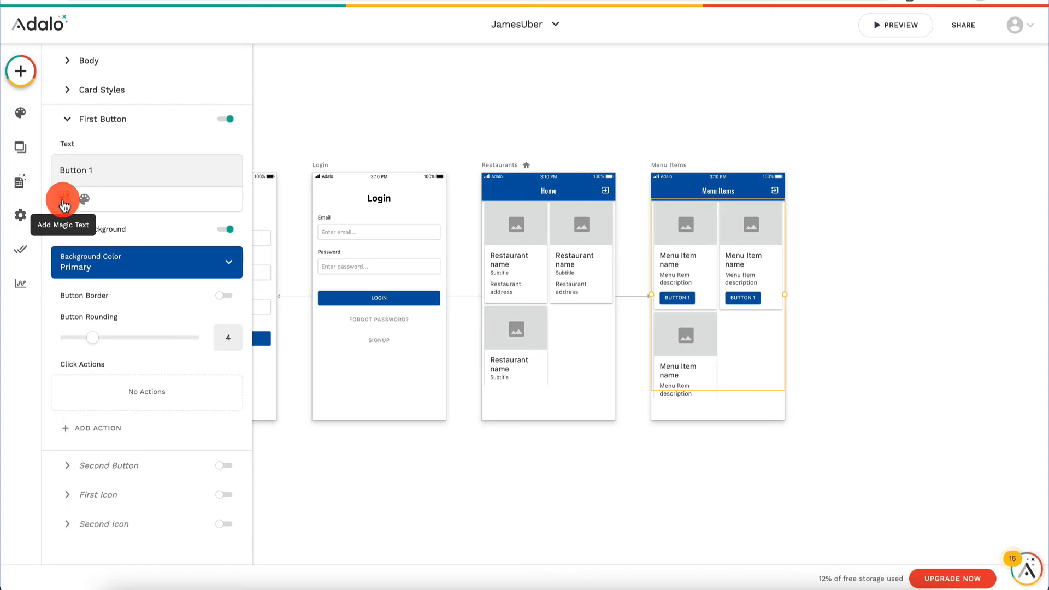
pyautogui.click(106, 165)
pyautogui.hotkey('ctrl', 'a')
pyautogui.press('BackSpace')
pyautogui.write('A')
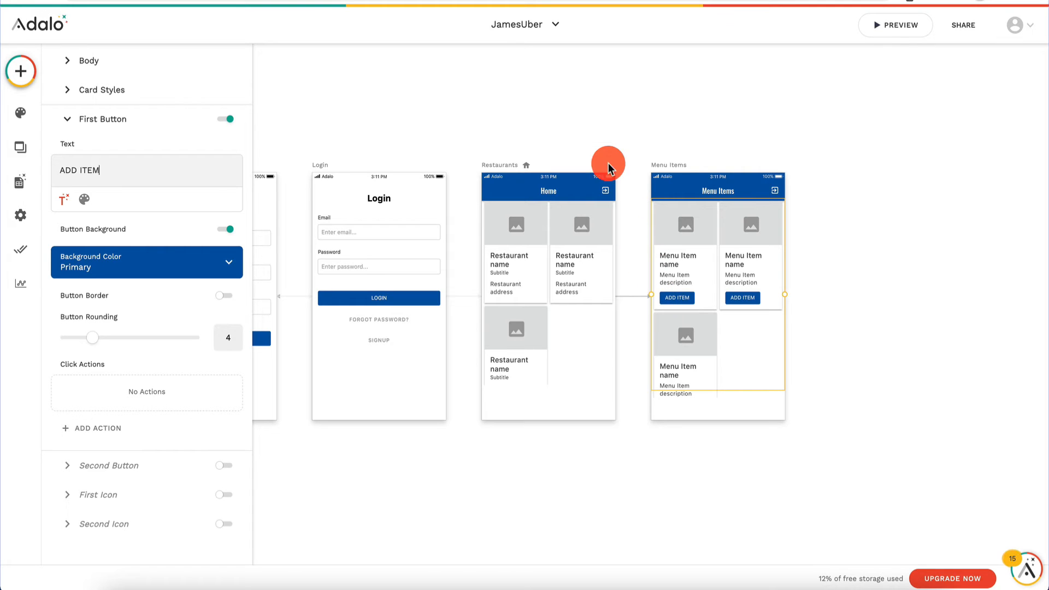
pyautogui.click(595, 61)
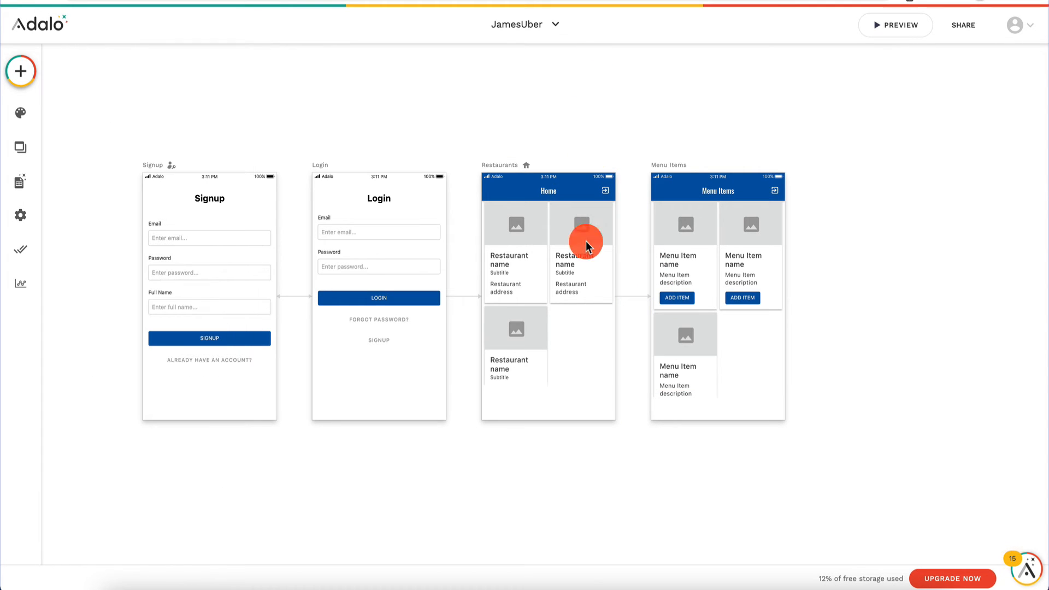
# Add a Create Order action to the click actions of the Restaurants screen's Card List
pyautogui.click(584, 343)
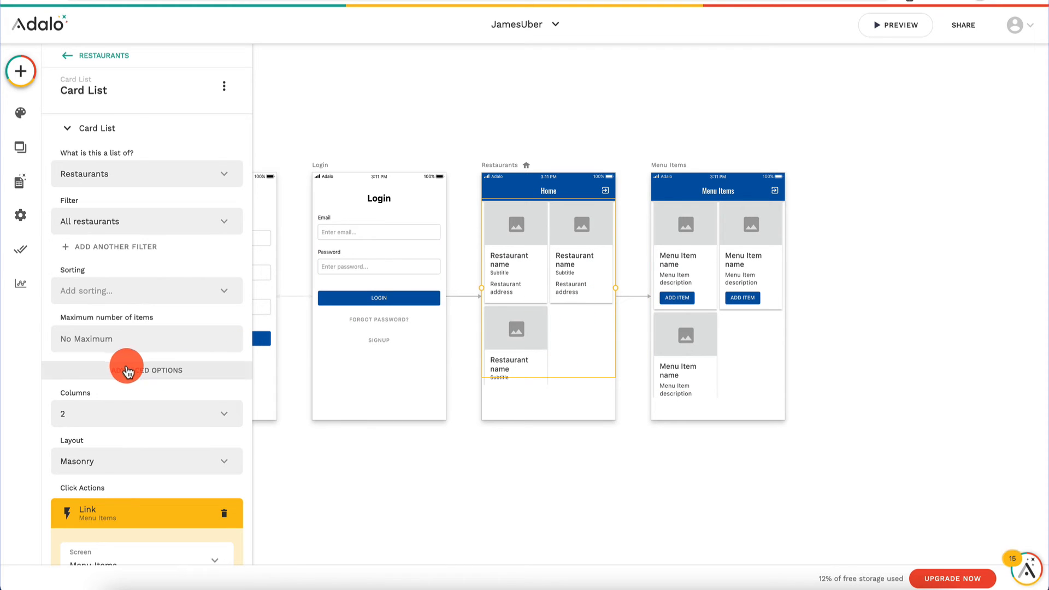
pyautogui.scroll(-1, 126, 372)
pyautogui.click(93, 454)
pyautogui.scroll(-2, 92, 448)
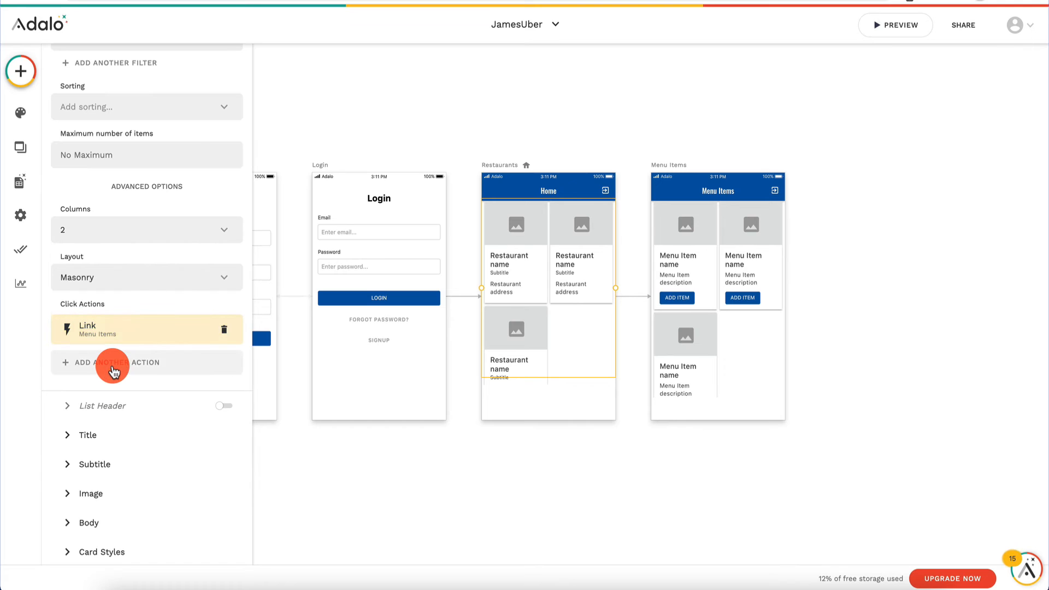
pyautogui.click(112, 366)
pyautogui.moveTo(164, 176)
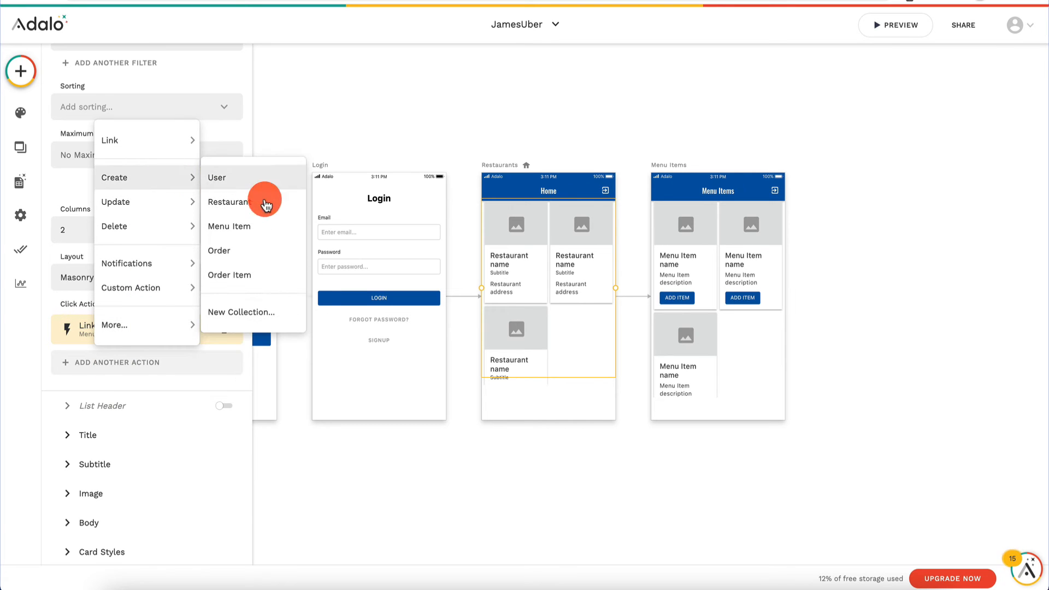
pyautogui.click(265, 251)
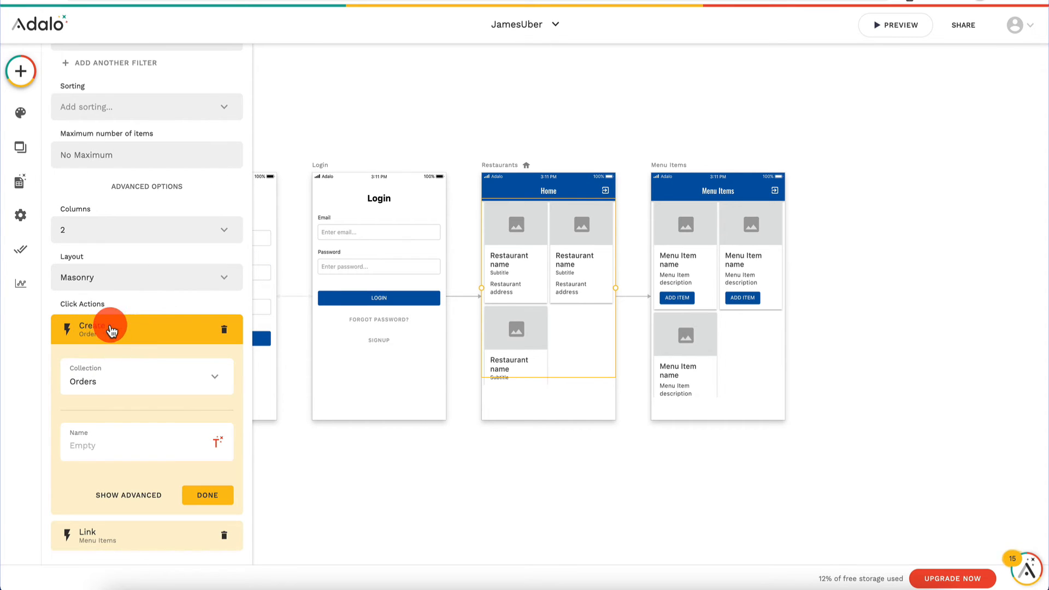
# Set the name of the created order to "Order-" followed by the count of the restaurant's Menu Items orders
pyautogui.scroll(-2, 110, 355)
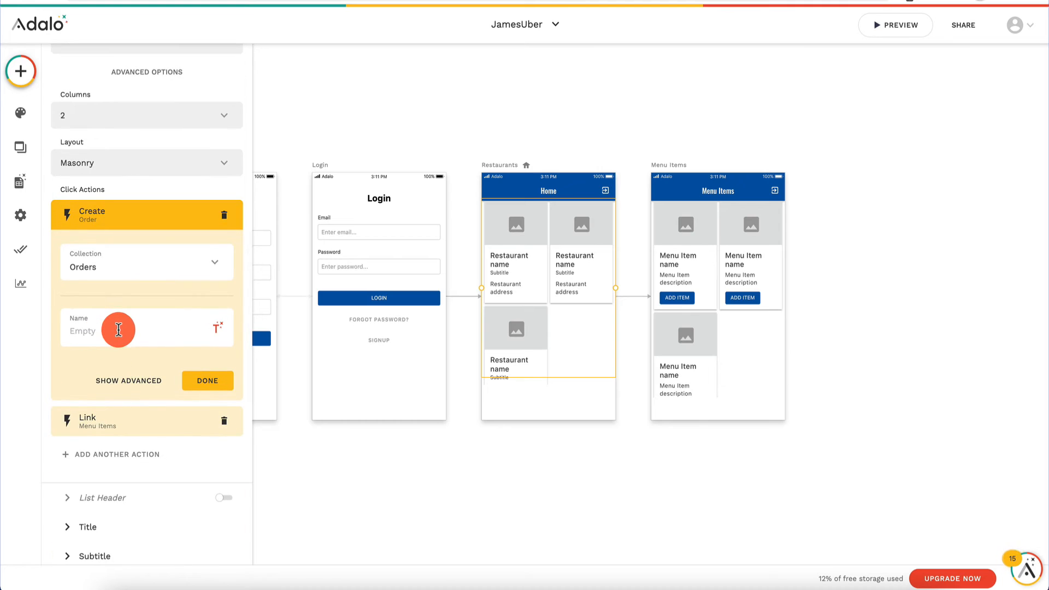
pyautogui.click(118, 330)
pyautogui.write('Order-')
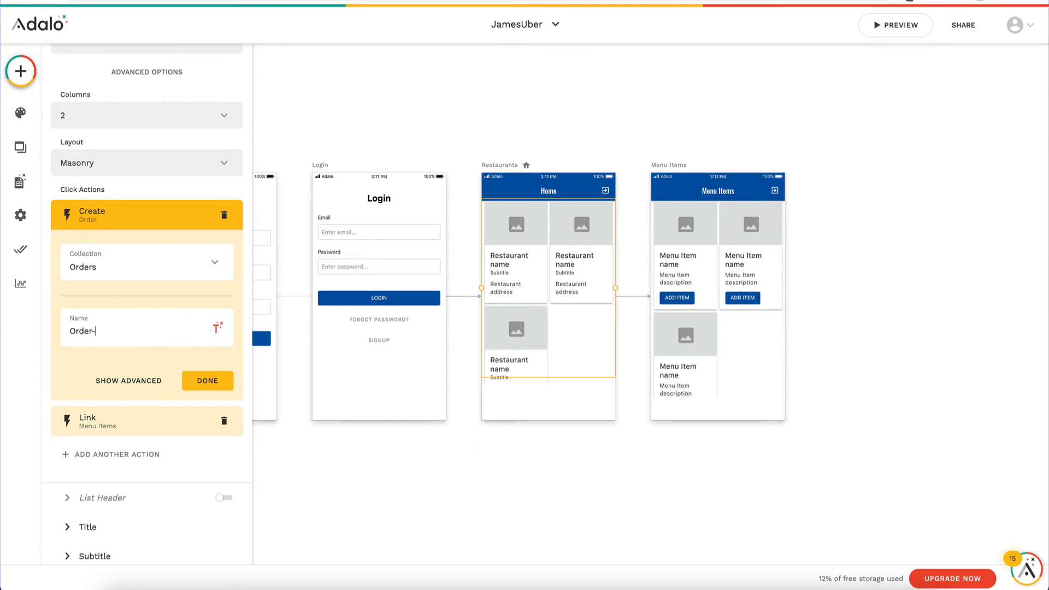
pyautogui.click(217, 328)
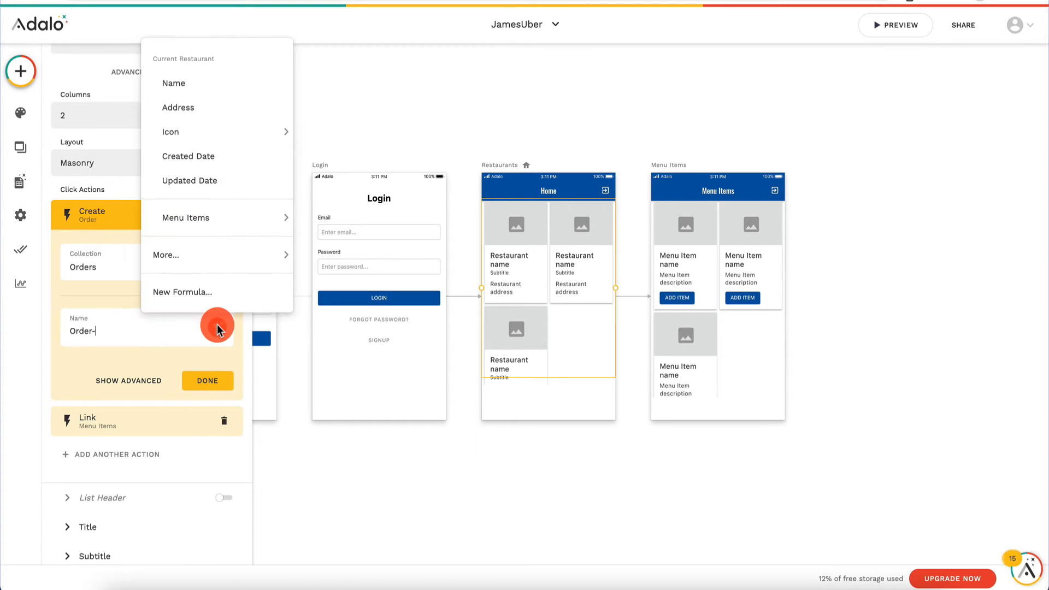
pyautogui.moveTo(246, 218)
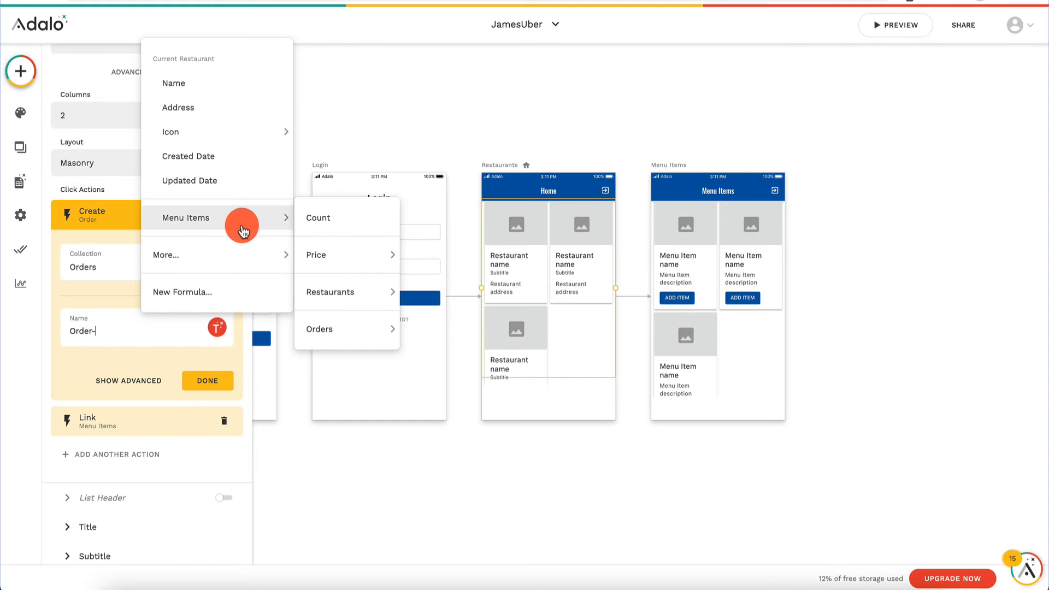
pyautogui.moveTo(323, 339)
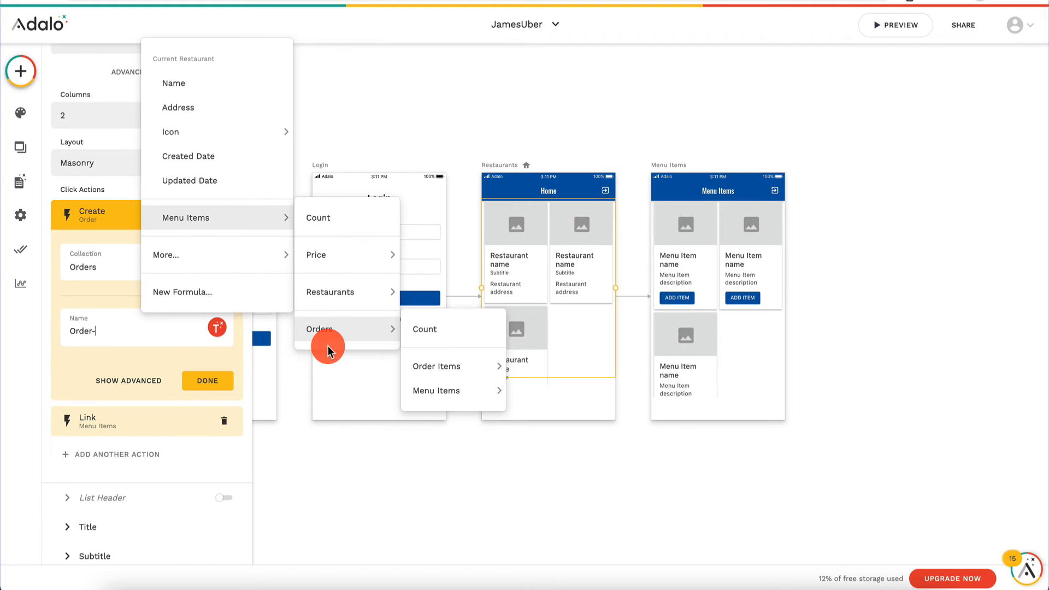
pyautogui.click(431, 332)
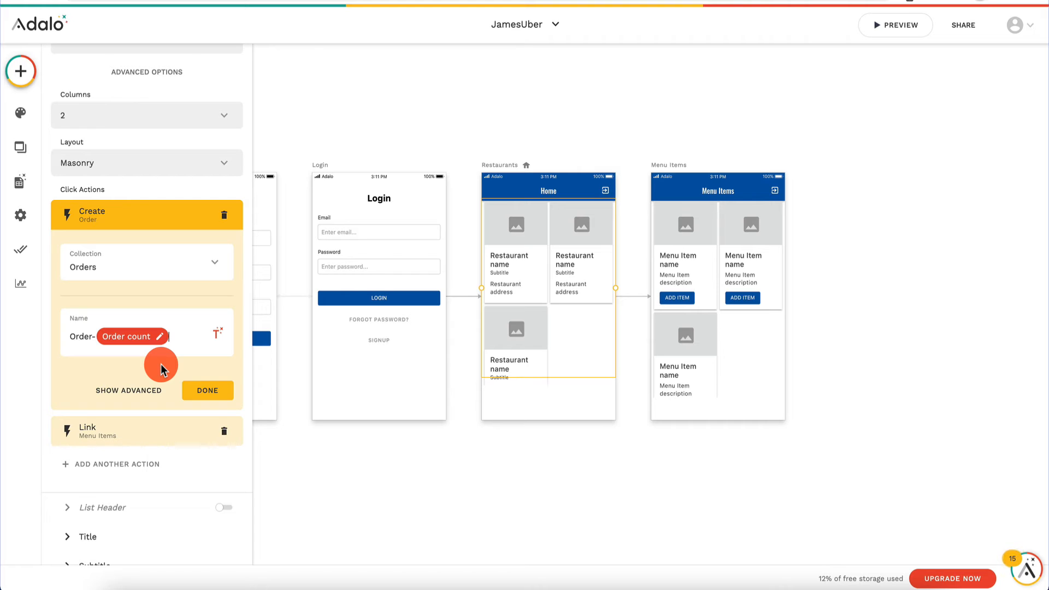
# Check which linked data is available on the Menu Items screen
pyautogui.click(680, 165)
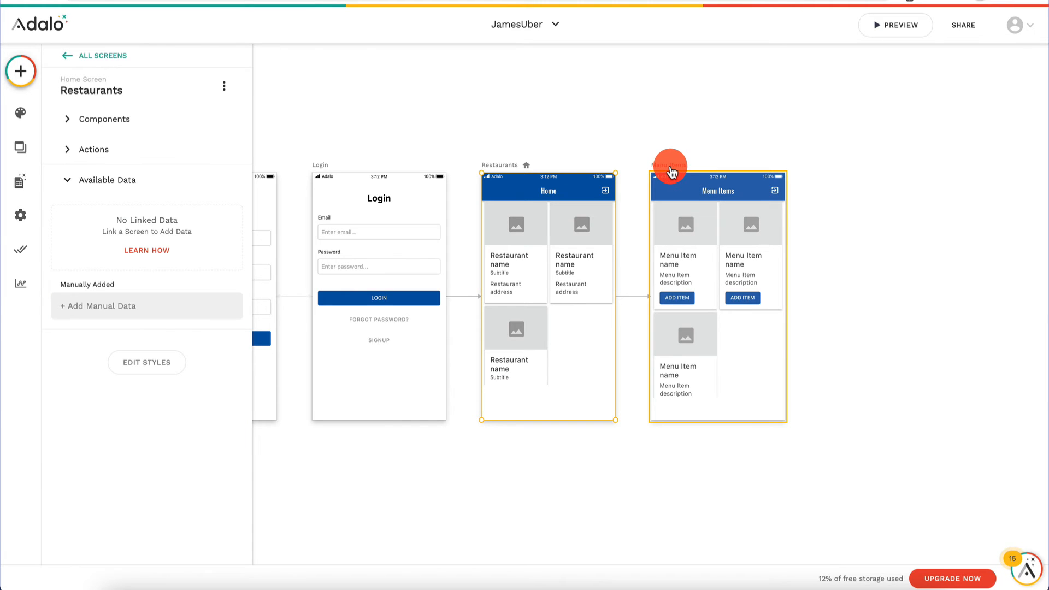
pyautogui.click(671, 166)
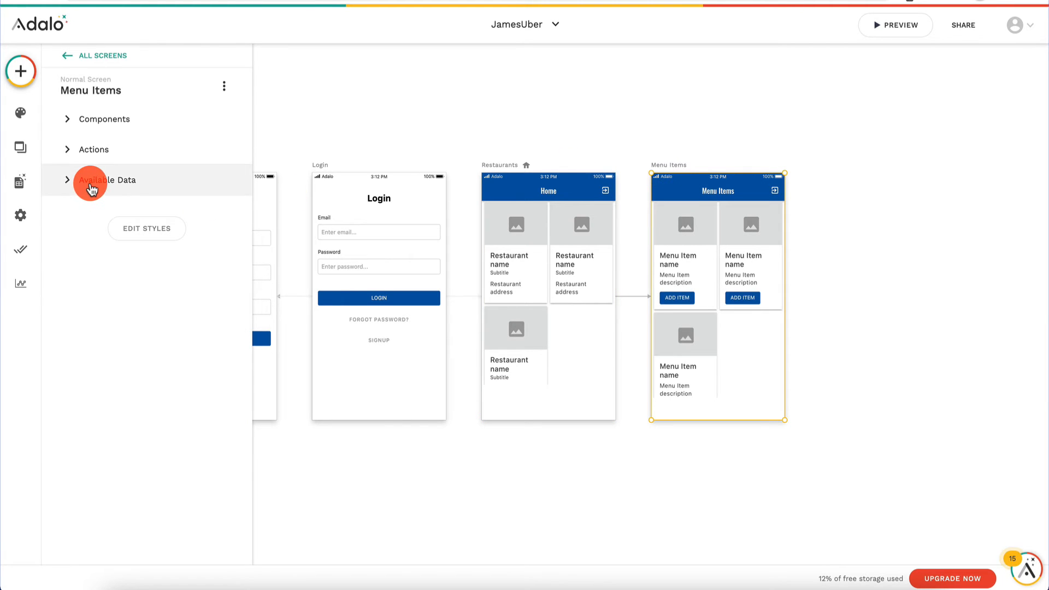
pyautogui.click(91, 182)
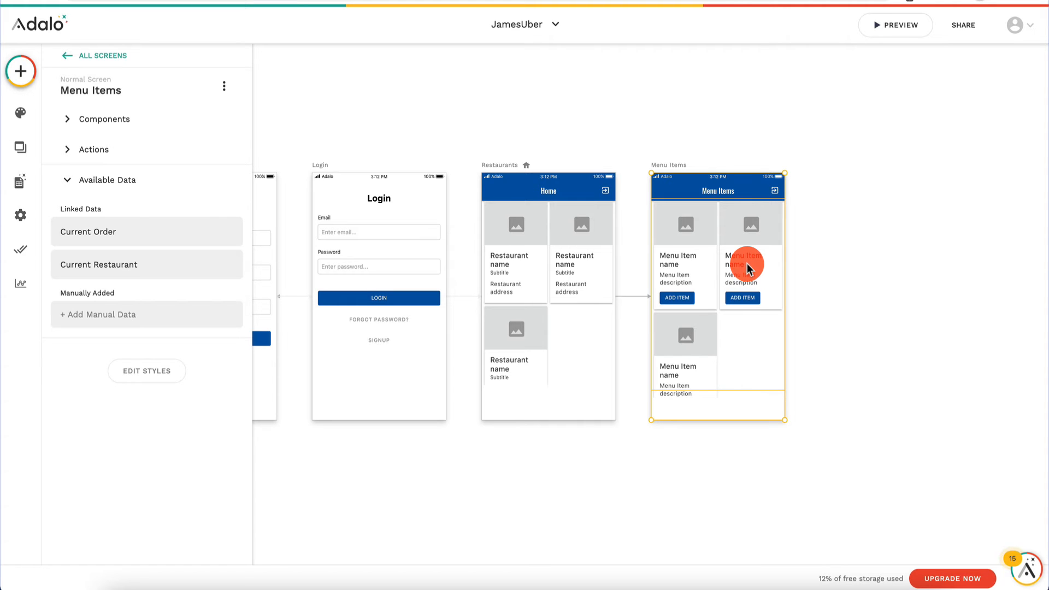
# Add a Create Order Item action to the ADD ITEM button of the Menu Items screen's Card List
pyautogui.click(682, 298)
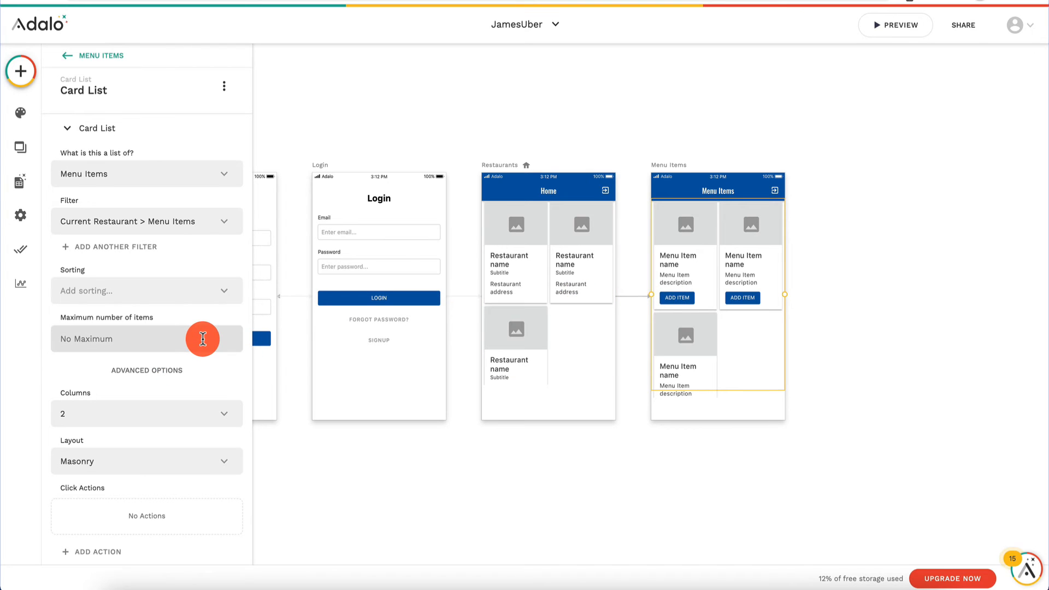
pyautogui.scroll(-6, 203, 339)
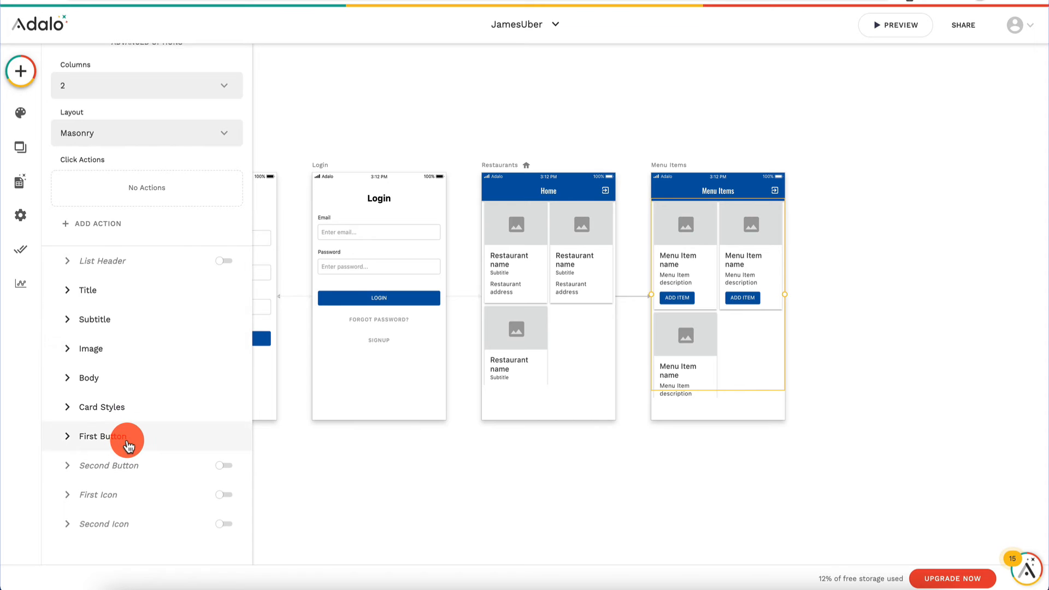
pyautogui.click(129, 436)
pyautogui.scroll(-2, 126, 388)
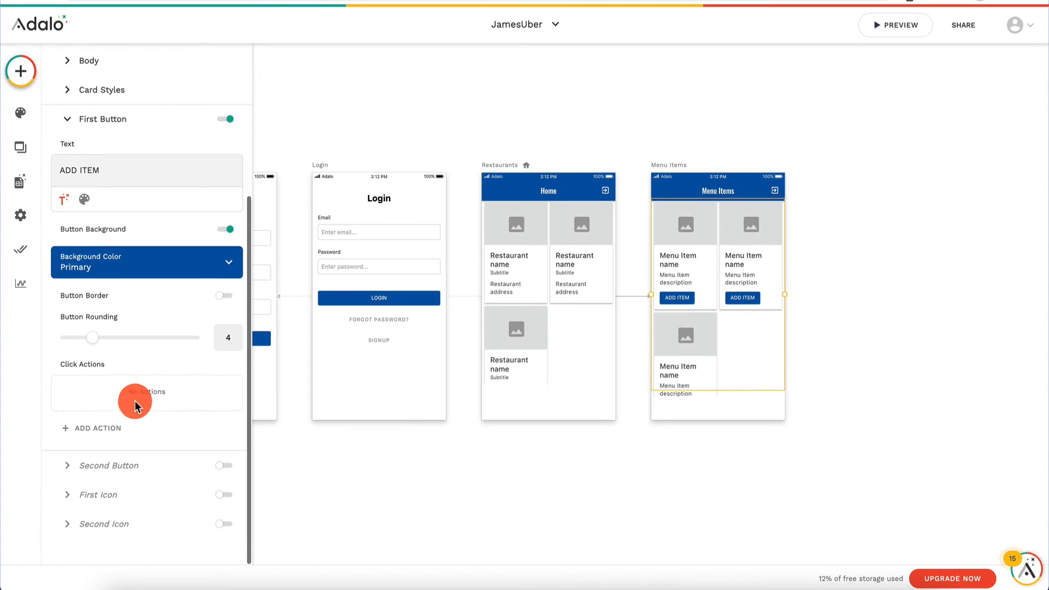
pyautogui.click(117, 428)
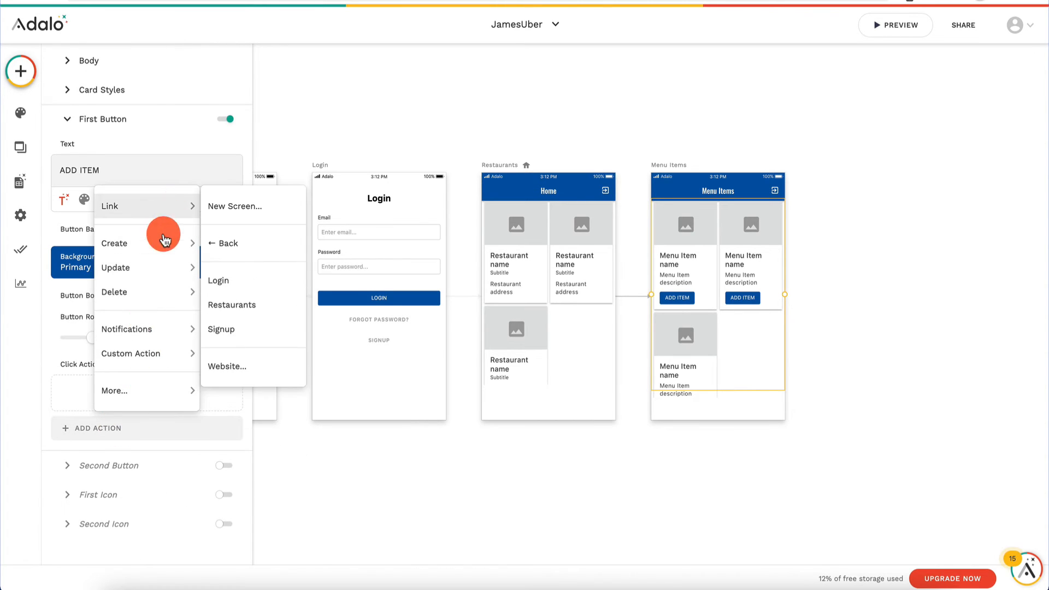
pyautogui.moveTo(162, 240)
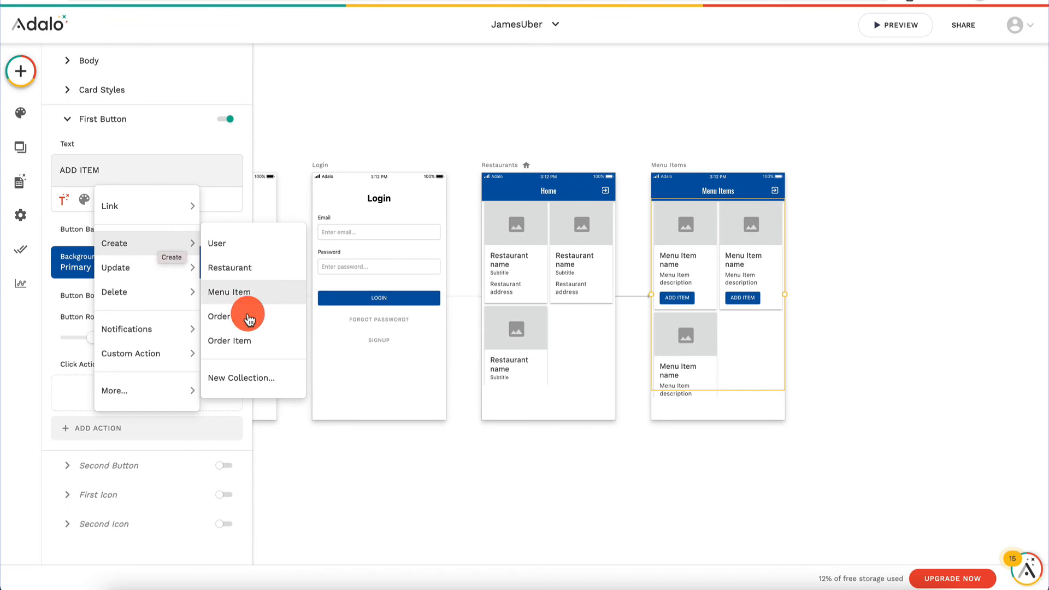
pyautogui.click(250, 342)
# In the Create Order Item action, use the Menu Item name as the name and set Order to Current Order
pyautogui.click(136, 418)
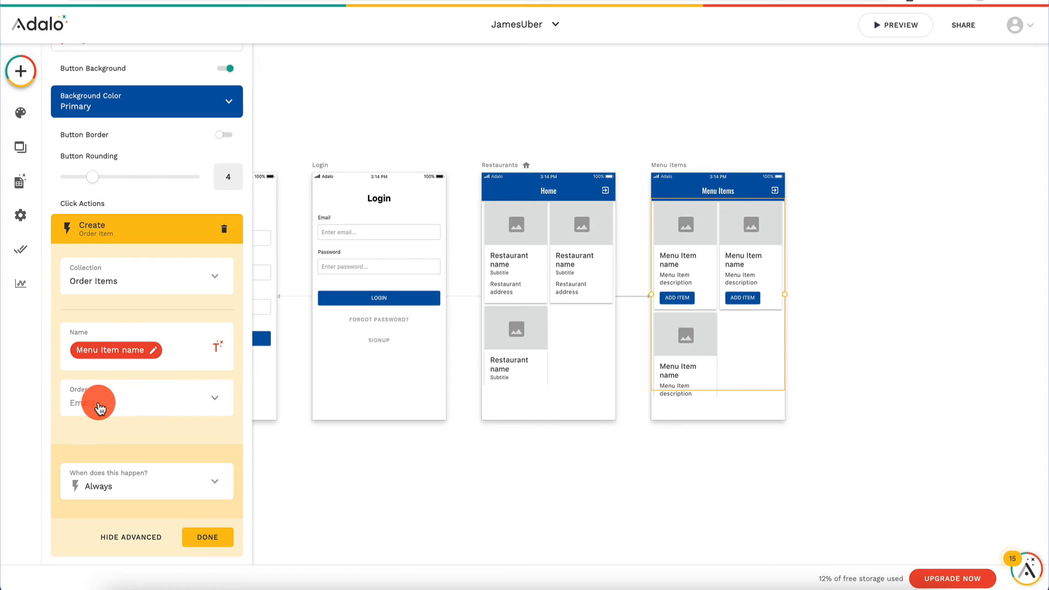
pyautogui.click(121, 406)
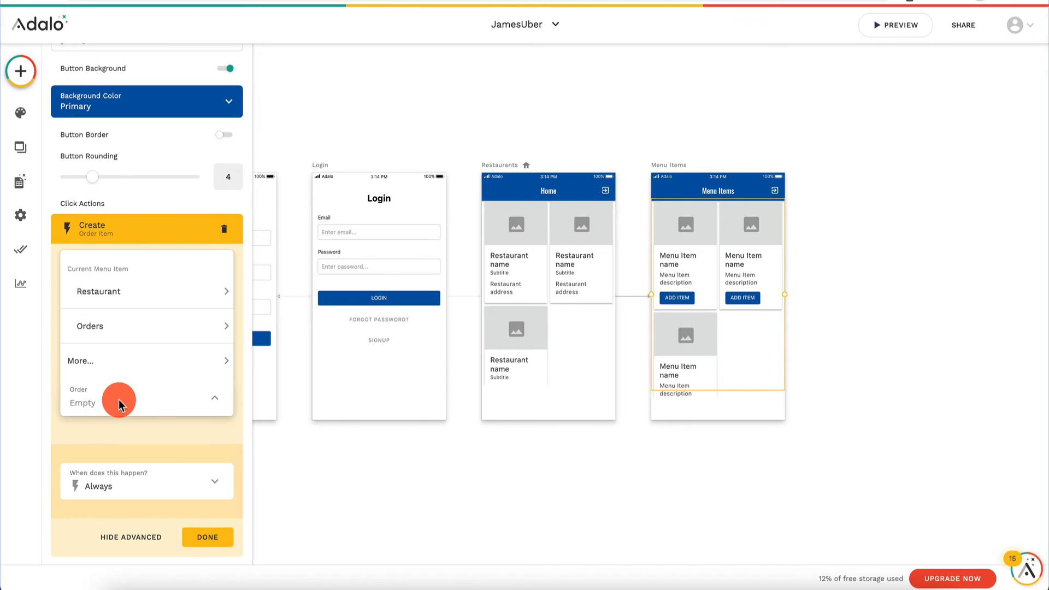
pyautogui.moveTo(137, 334)
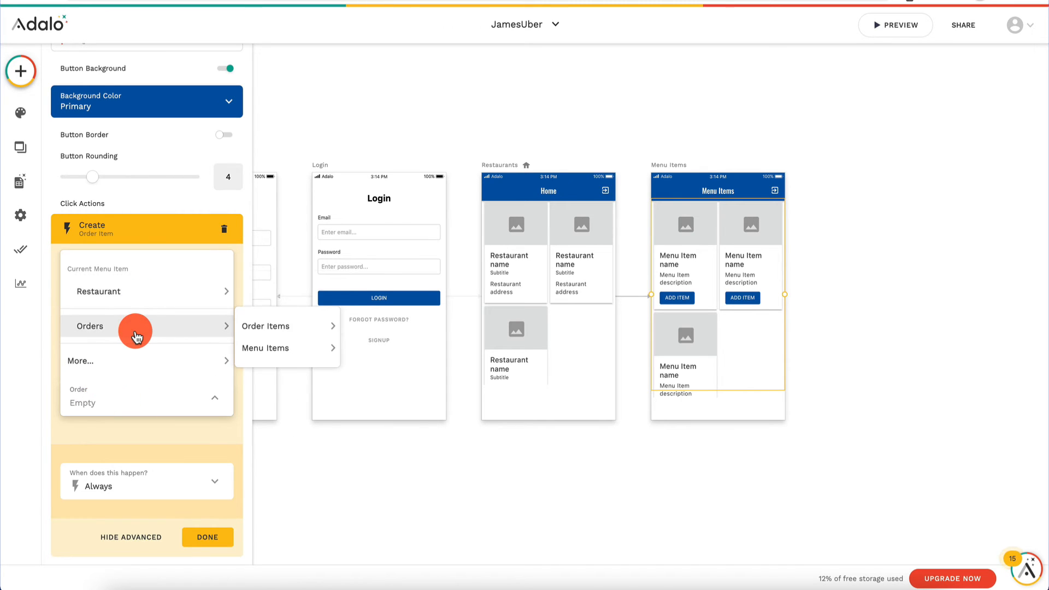
pyautogui.moveTo(140, 359)
pyautogui.moveTo(310, 392)
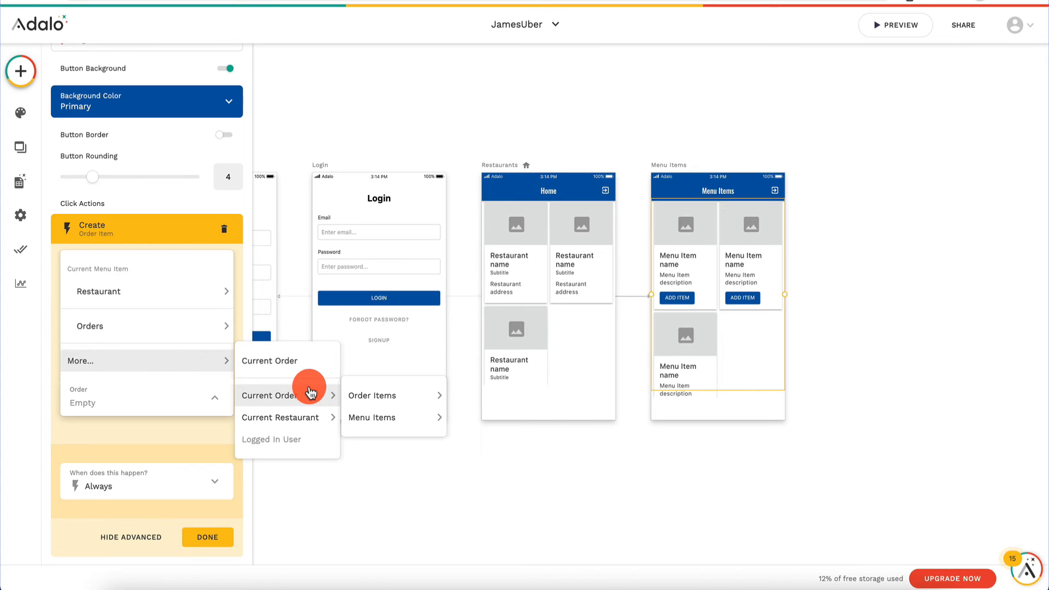
pyautogui.click(266, 363)
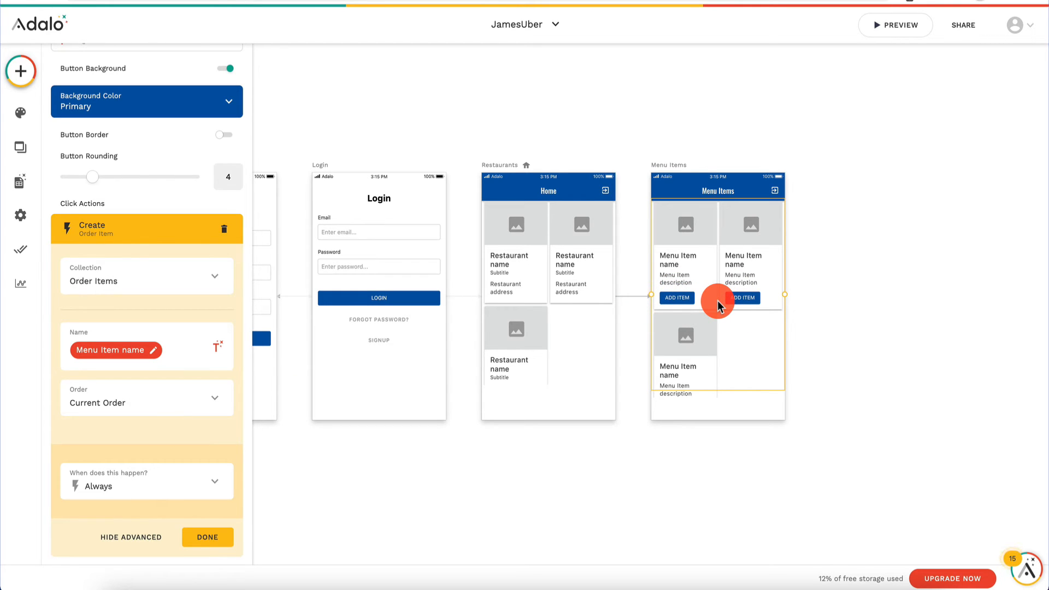
pyautogui.click(205, 538)
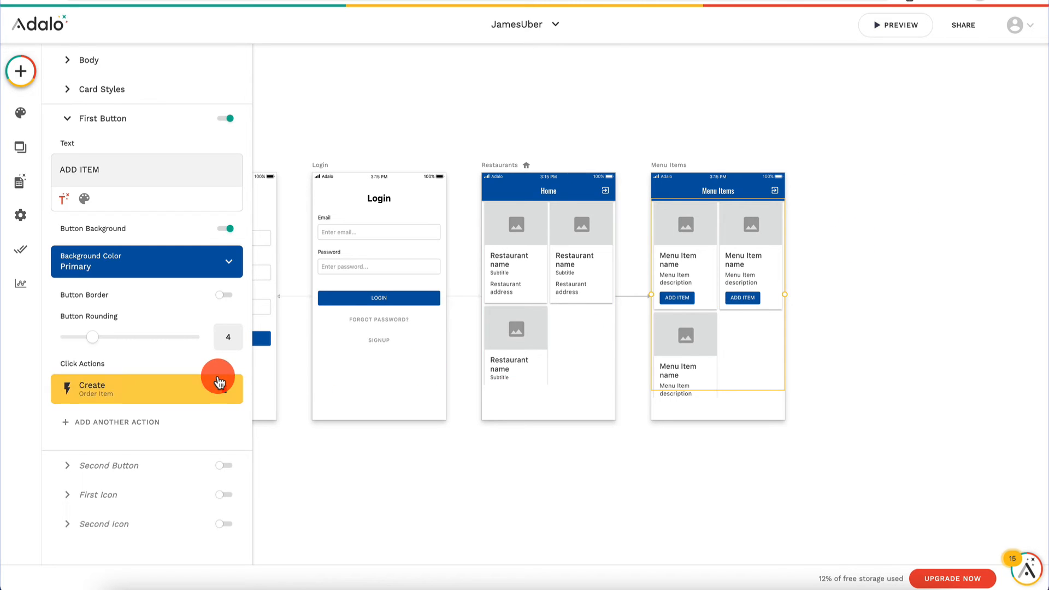
# Add a Button component at the bottom of the Menu Items screen and remove its icon
pyautogui.scroll(2, 129, 157)
pyautogui.scroll(3, 130, 157)
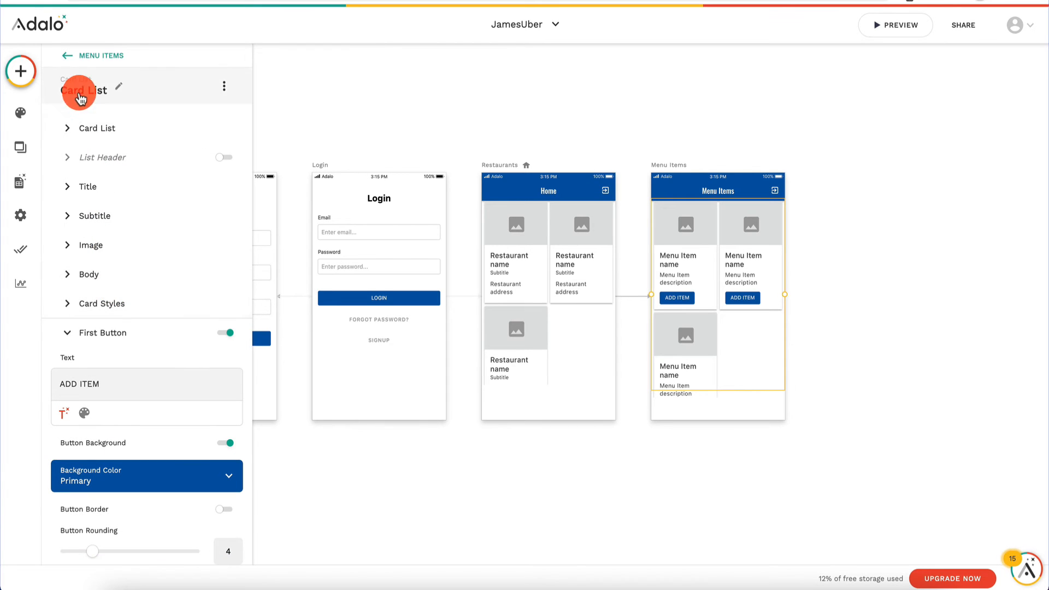
pyautogui.click(64, 56)
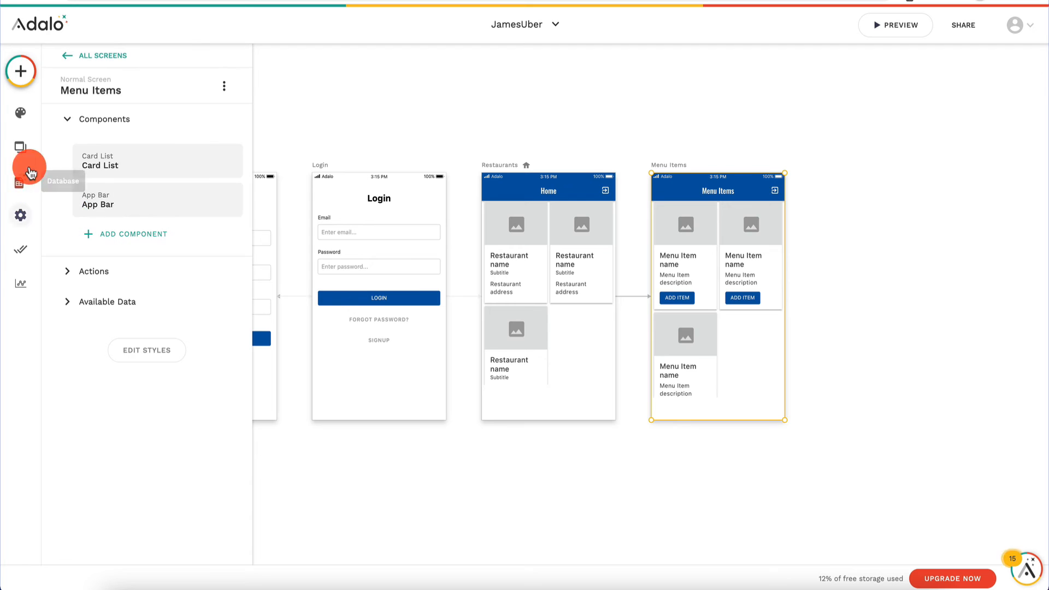
pyautogui.click(21, 75)
pyautogui.click(111, 101)
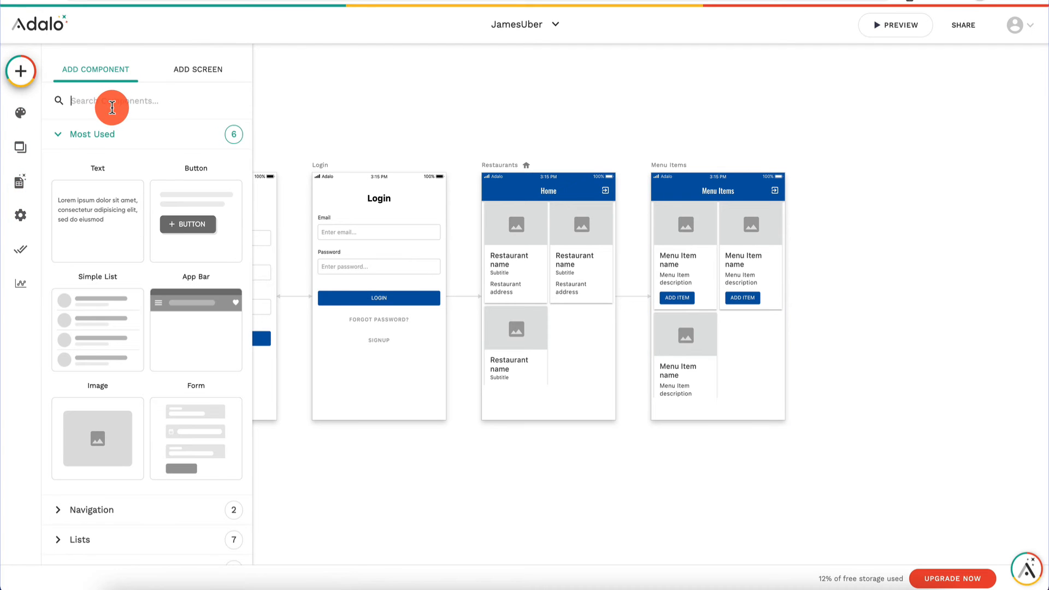
pyautogui.write('but')
pyautogui.click(110, 236)
pyautogui.moveTo(109, 236); pyautogui.dragTo(722, 412)
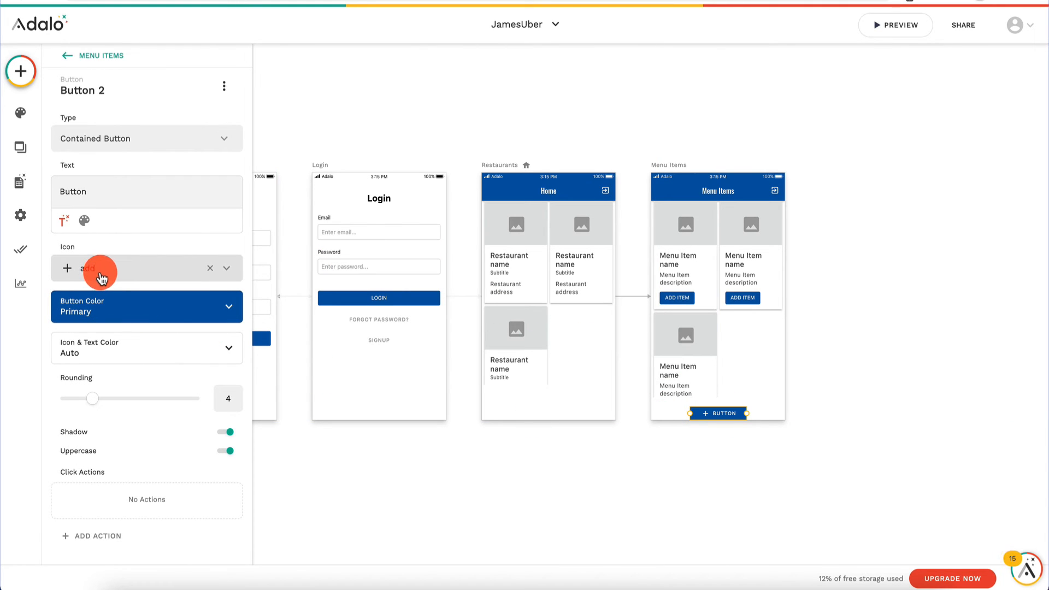
pyautogui.click(210, 268)
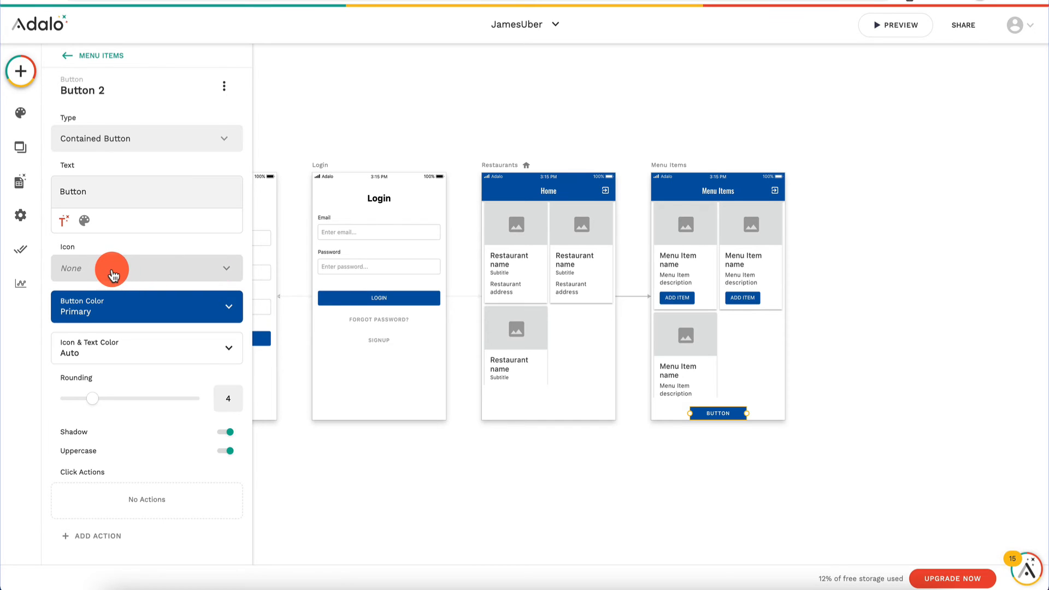
# Set the new button's text to CONFIRM ORDER and widen the button so the full label fits
pyautogui.tripleClick(117, 191)
pyautogui.write('CONFI')
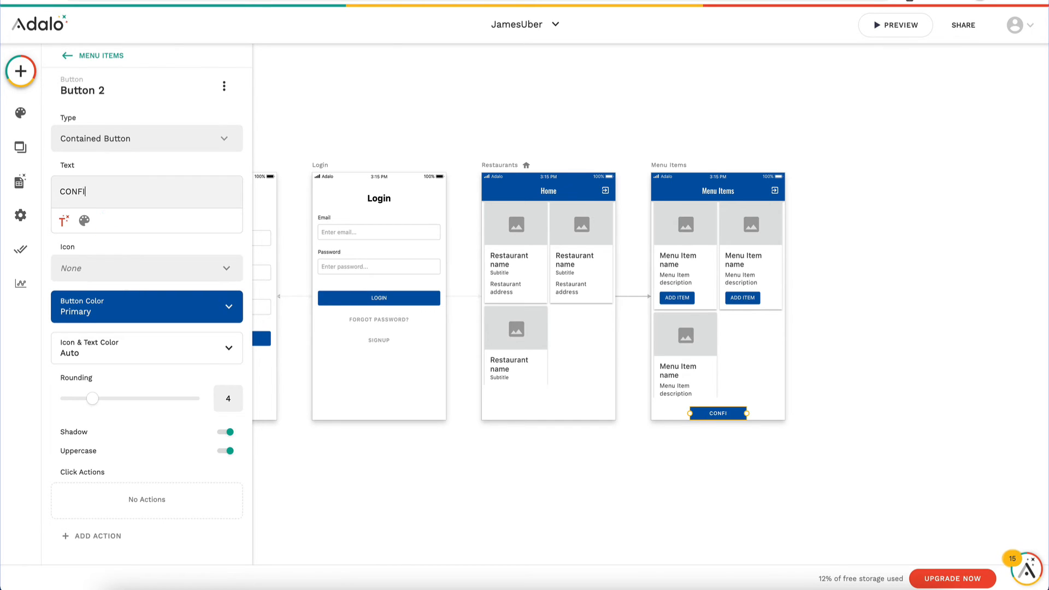
pyautogui.write('RM ORDER')
pyautogui.press('Return')
pyautogui.press('BackSpace')
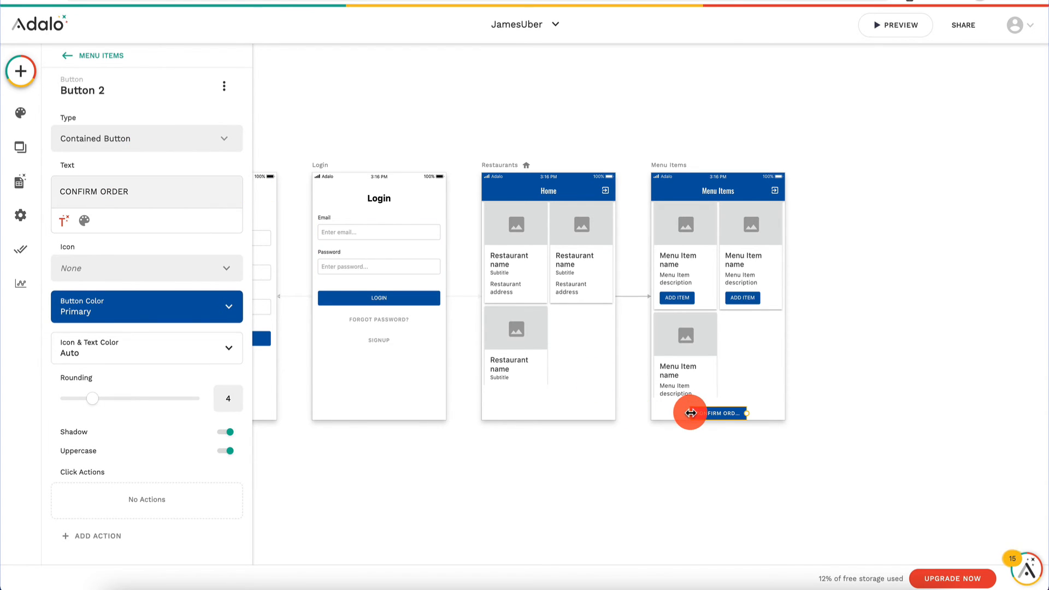
pyautogui.moveTo(690, 413); pyautogui.dragTo(729, 413)
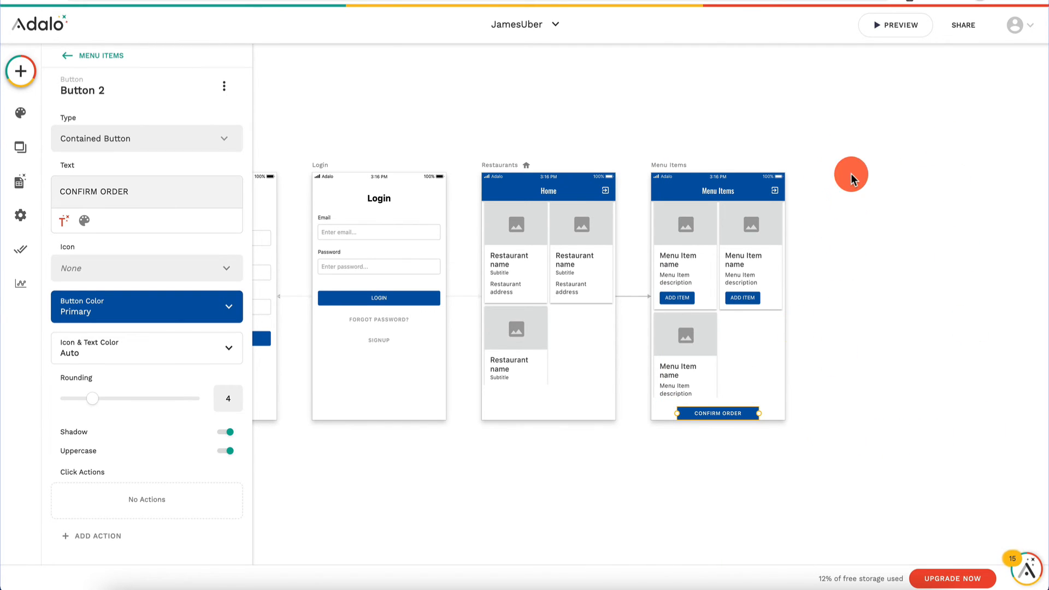
# Duplicate the Menu Items screen and select the copy
pyautogui.click(848, 219)
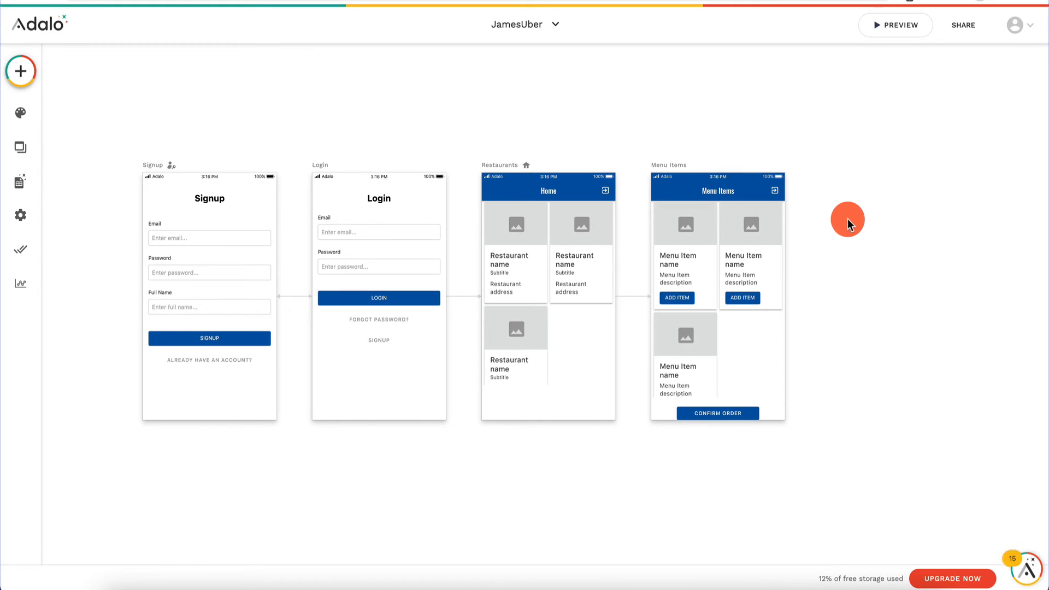
pyautogui.click(668, 165)
pyautogui.hotkey('ctrl', 'd')
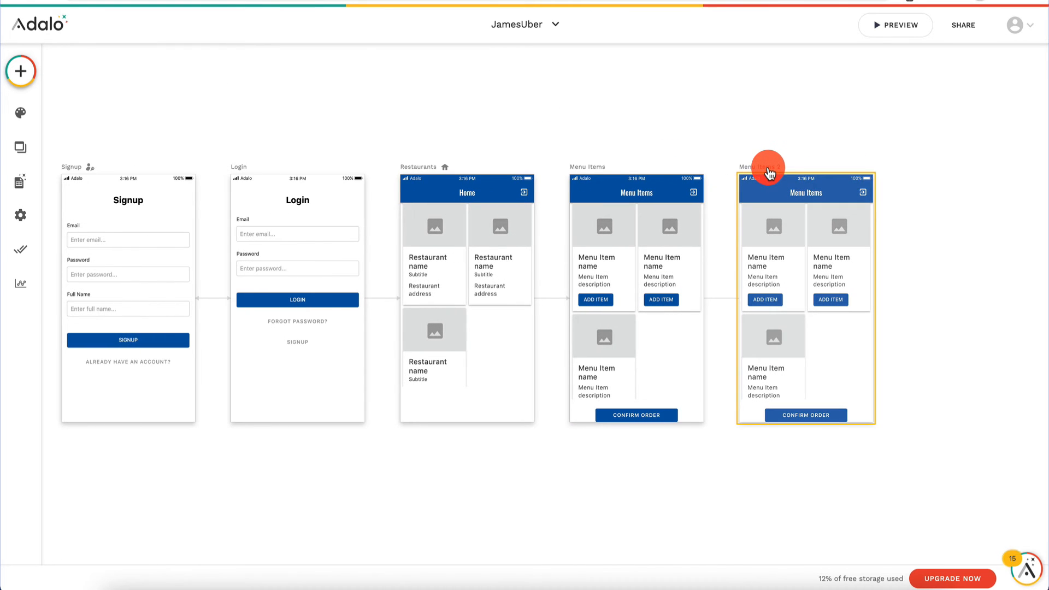
pyautogui.click(771, 172)
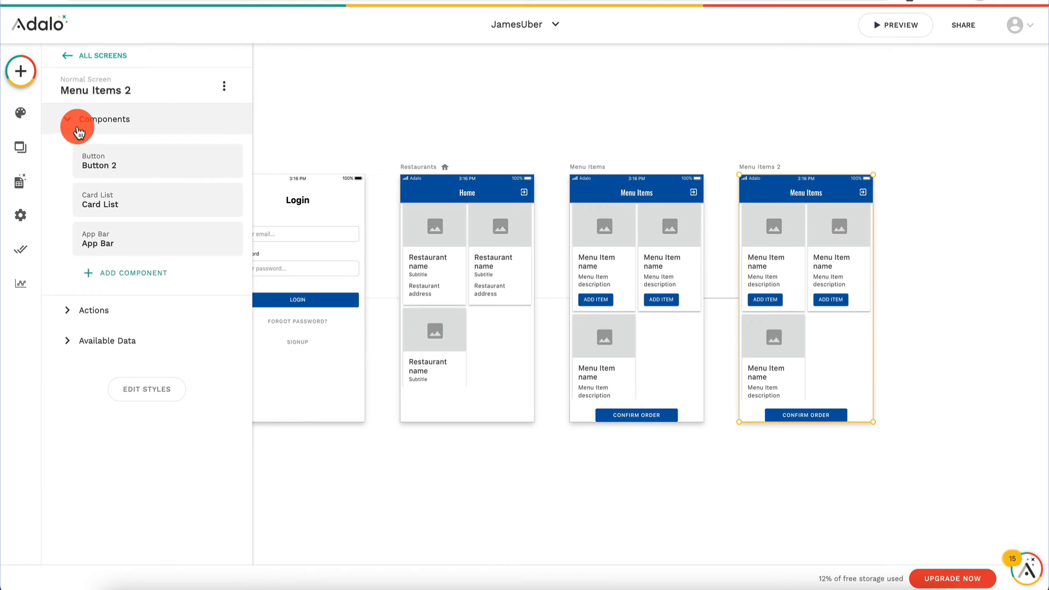
# Rename the duplicated screen Order Confirmation
pyautogui.click(123, 91)
pyautogui.click(143, 141)
pyautogui.press('BackSpace')
pyautogui.press('BackSpace')
pyautogui.press('BackSpace')
pyautogui.press('BackSpace')
pyautogui.press('BackSpace')
pyautogui.press('BackSpace')
pyautogui.press('BackSpace')
pyautogui.press('BackSpace')
pyautogui.press('BackSpace')
pyautogui.press('BackSpace')
pyautogui.press('BackSpace')
pyautogui.press('BackSpace')
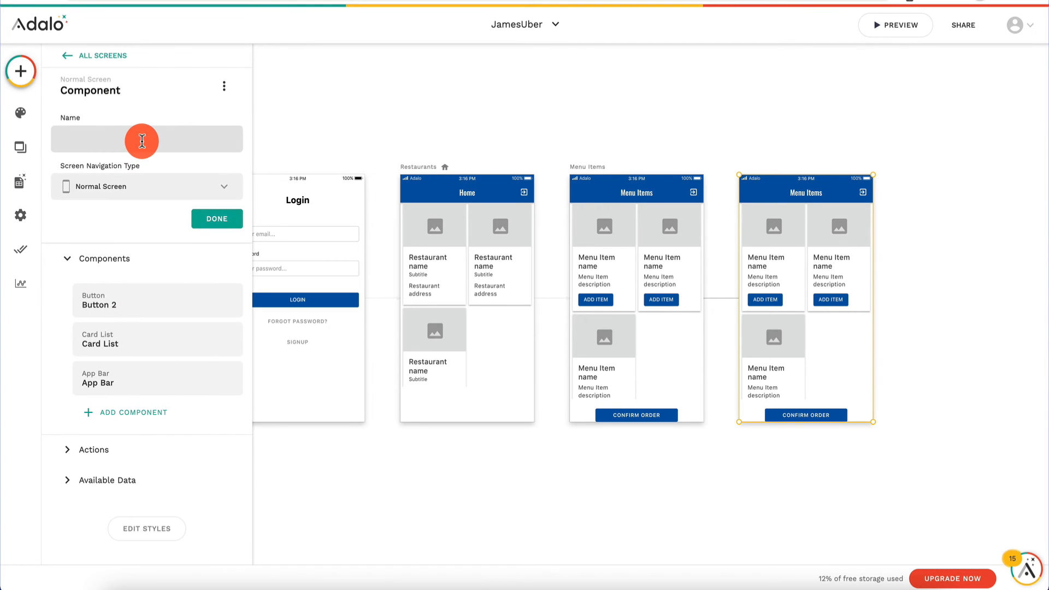
pyautogui.write('ORDER')
pyautogui.press('BackSpace')
pyautogui.write('rder Confirmation')
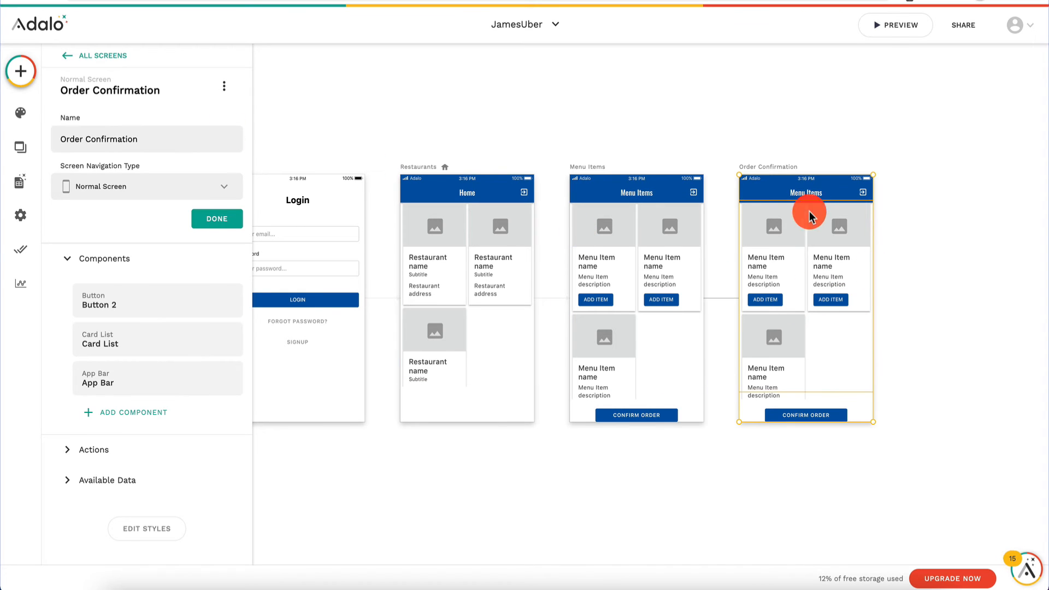
# Replace the Card List on the Order Confirmation screen with a Simple List component below the app bar
pyautogui.click(796, 271)
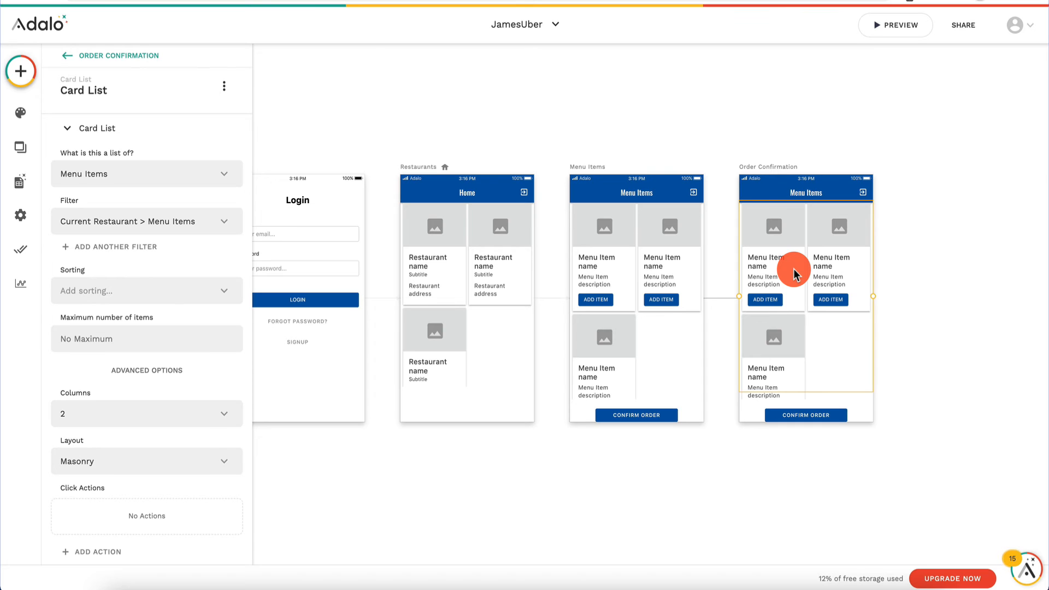
pyautogui.press('Delete')
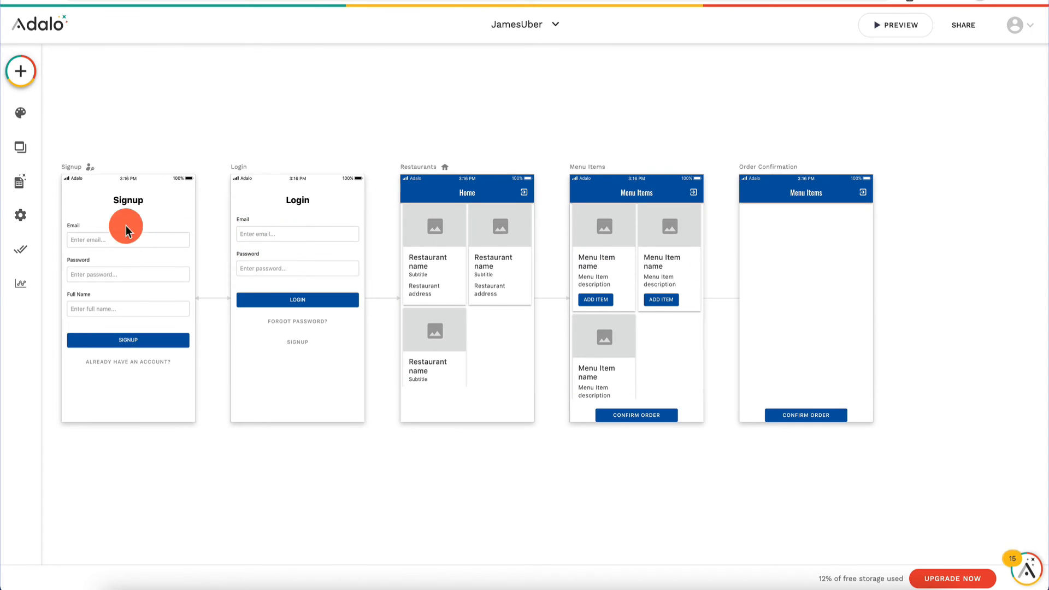
pyautogui.click(21, 70)
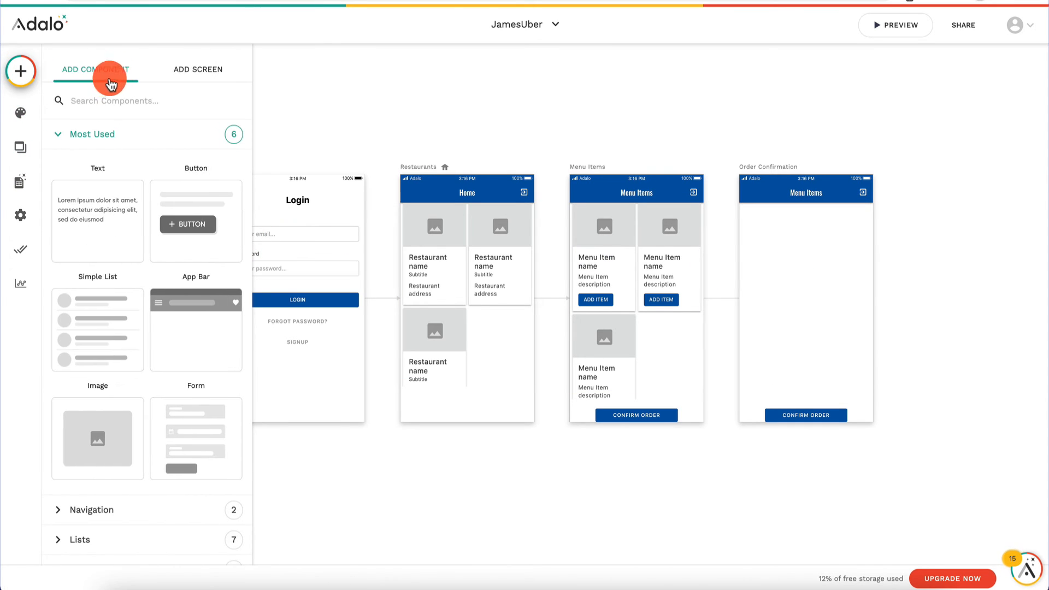
pyautogui.moveTo(88, 302); pyautogui.dragTo(805, 247)
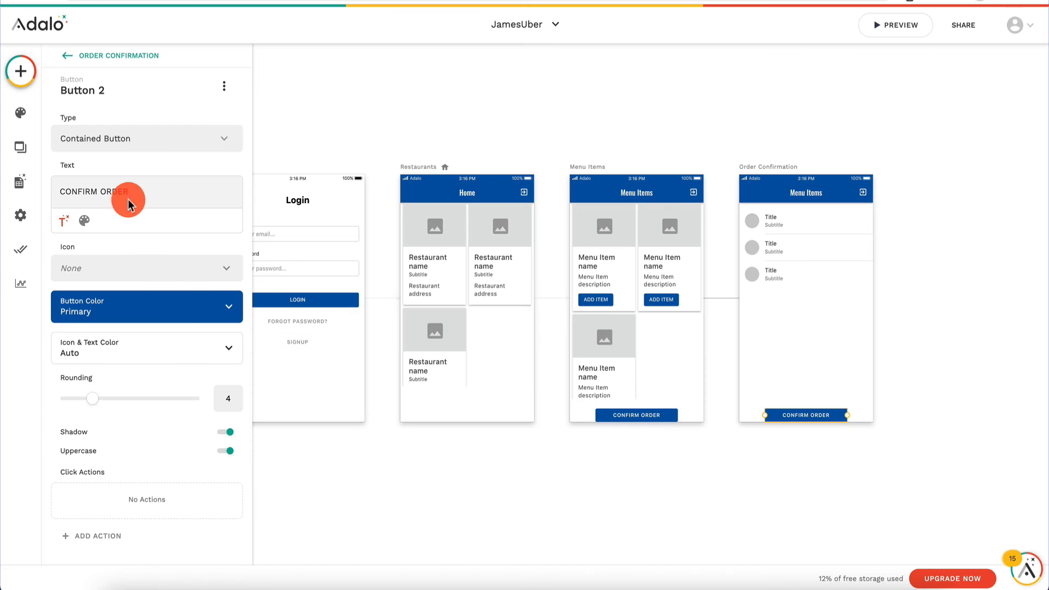
# Set the Order Confirmation button's text to PLACE ORDER and make the Simple List a list of Order Items
pyautogui.hotkey('ctrl', 'a')
pyautogui.write('P')
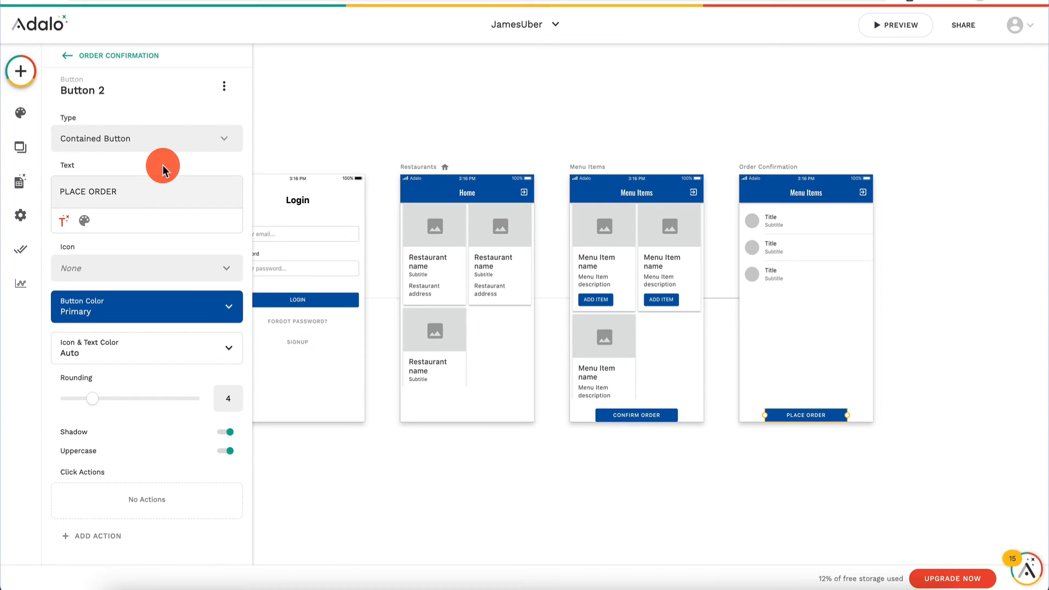
pyautogui.click(798, 227)
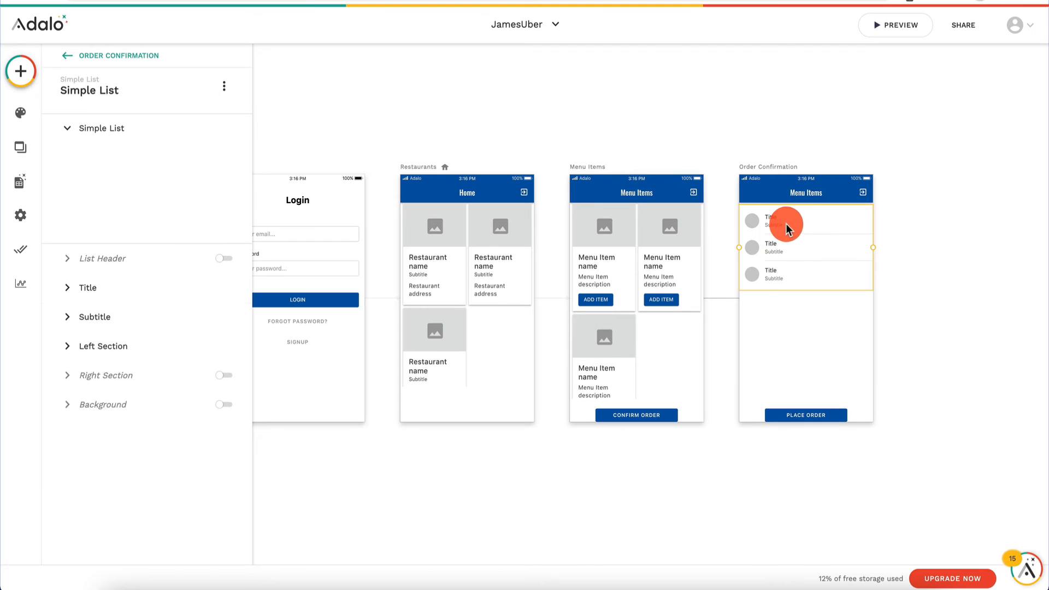
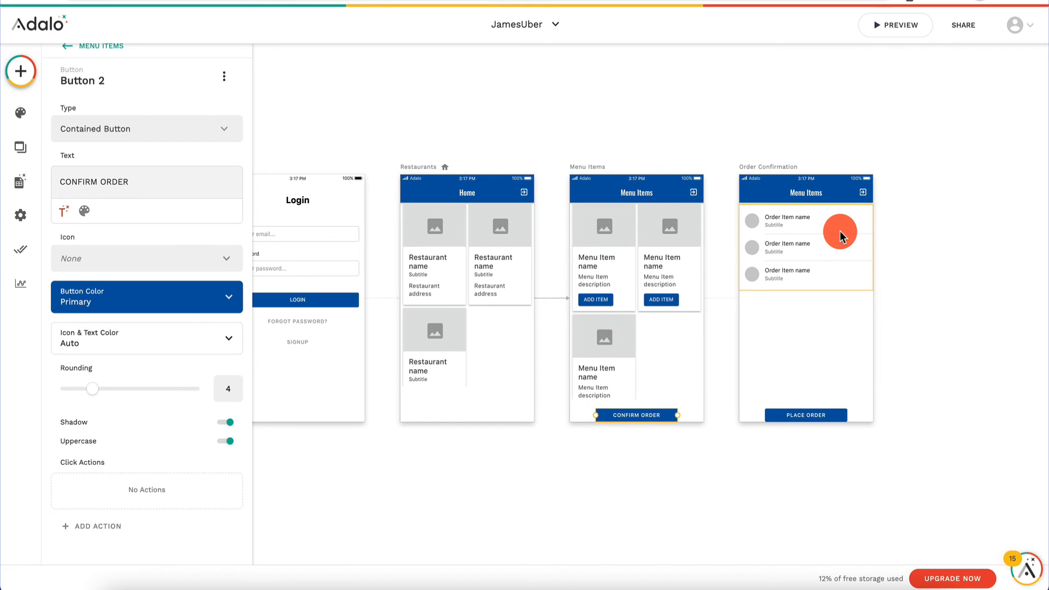
# Change the app bar title of the Order Confirmation screen to Order Items
pyautogui.click(807, 196)
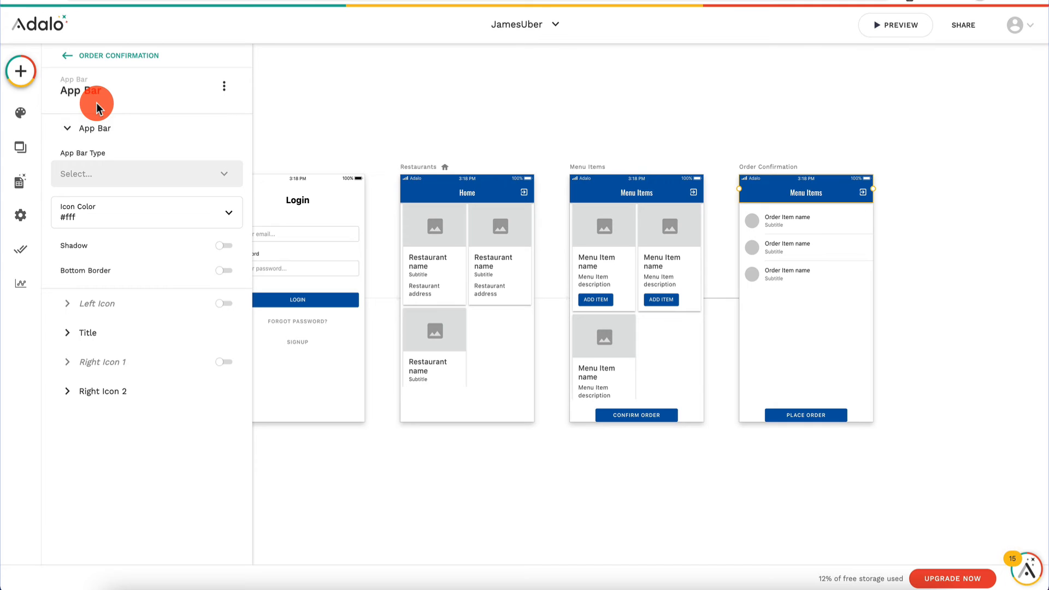
pyautogui.click(108, 333)
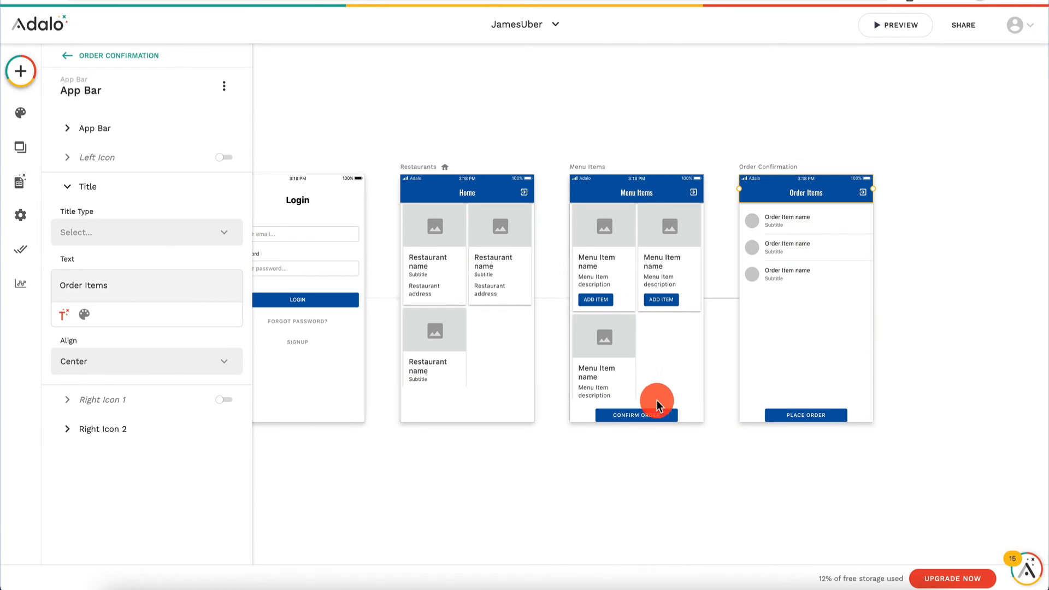
# Add a link action from the CONFIRM ORDER button to the Order Confirmation screen with the Slide Left transition
pyautogui.click(637, 417)
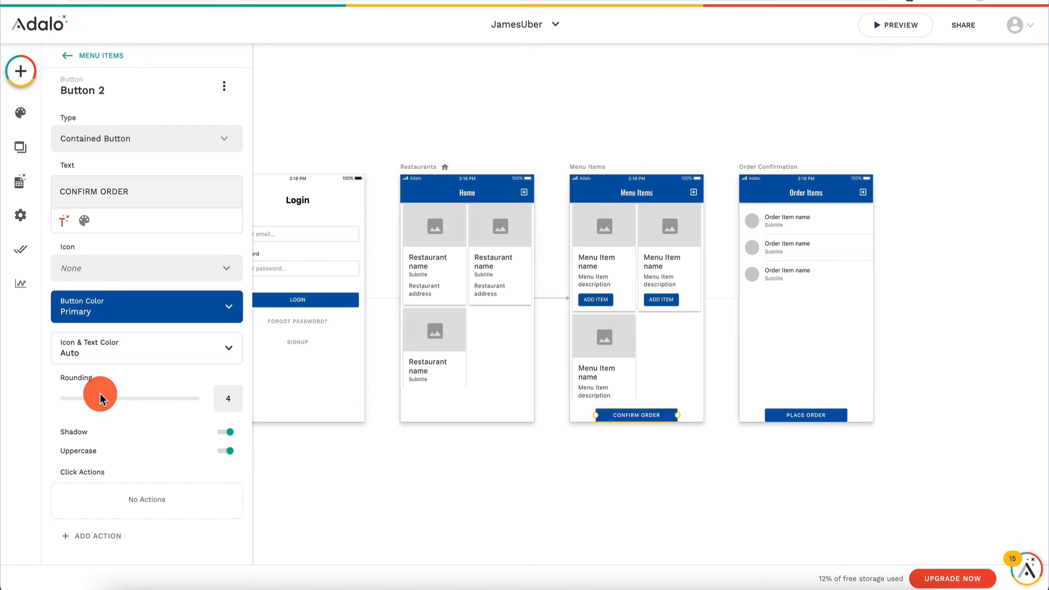
pyautogui.scroll(-1, 93, 416)
pyautogui.click(89, 527)
pyautogui.moveTo(155, 306)
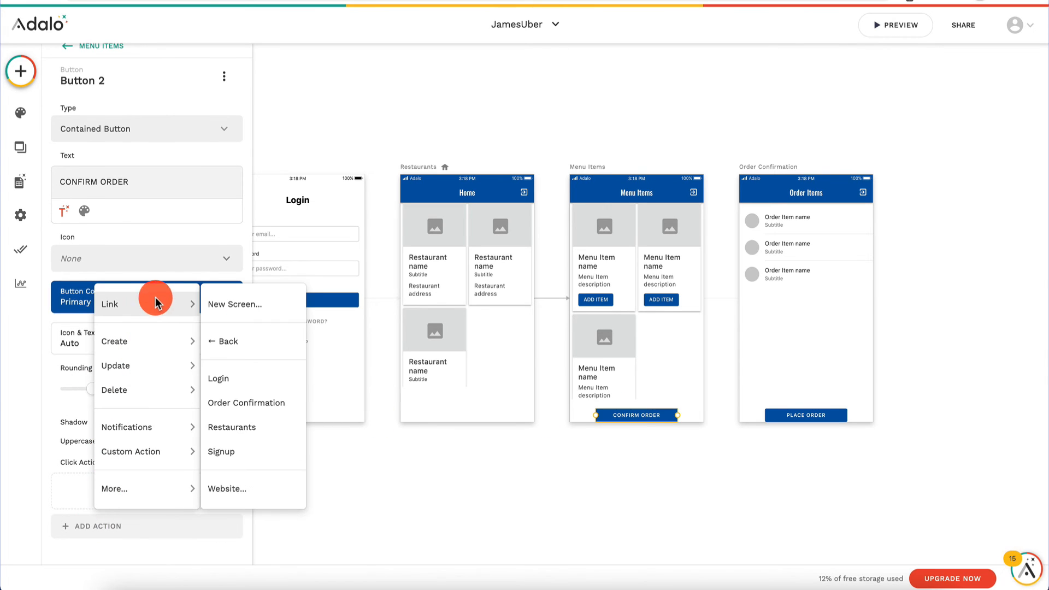
pyautogui.click(272, 409)
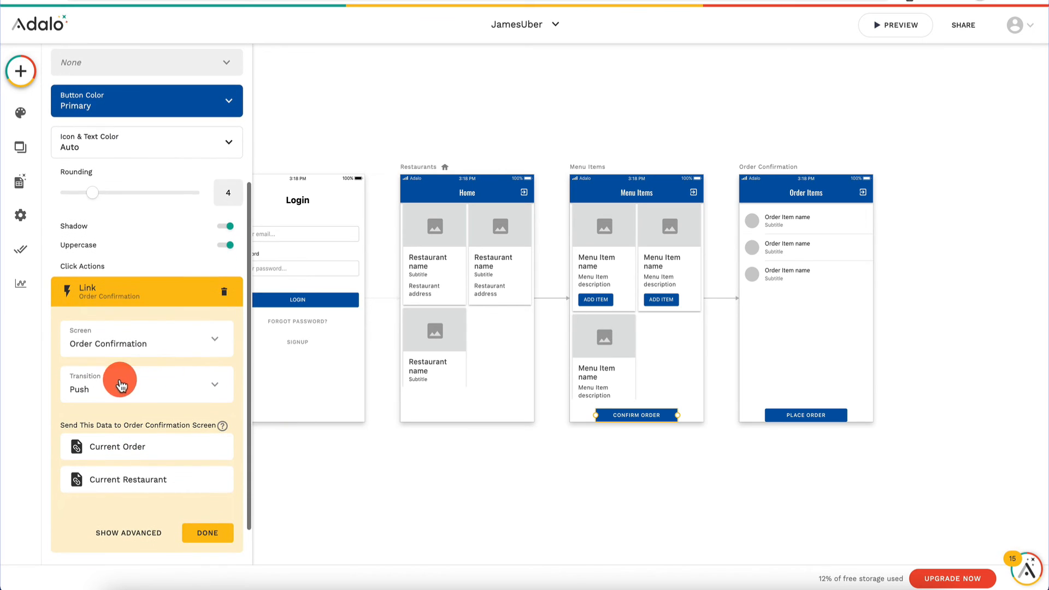
pyautogui.click(124, 387)
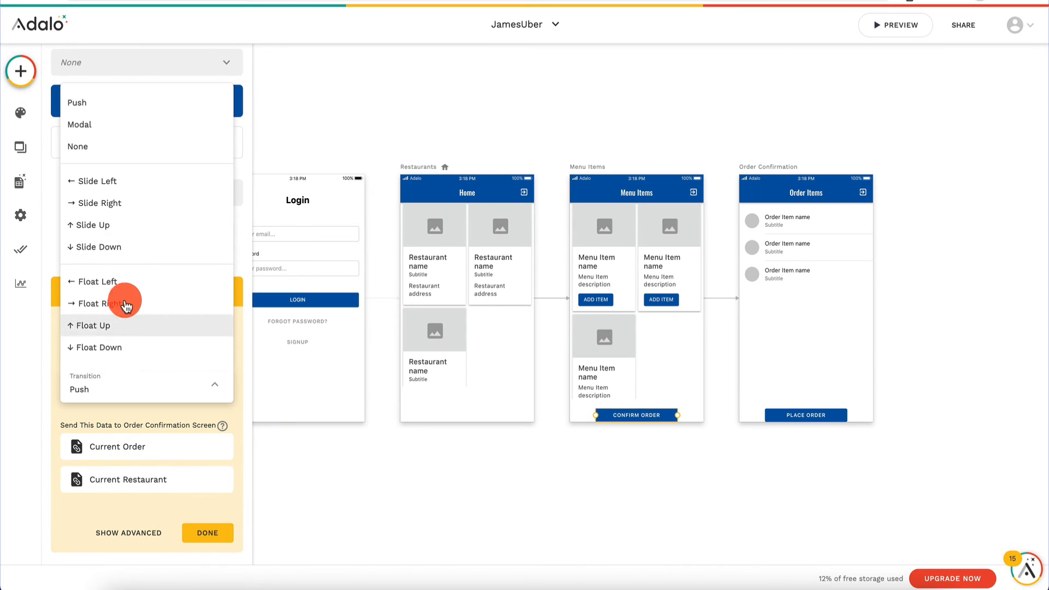
pyautogui.click(133, 182)
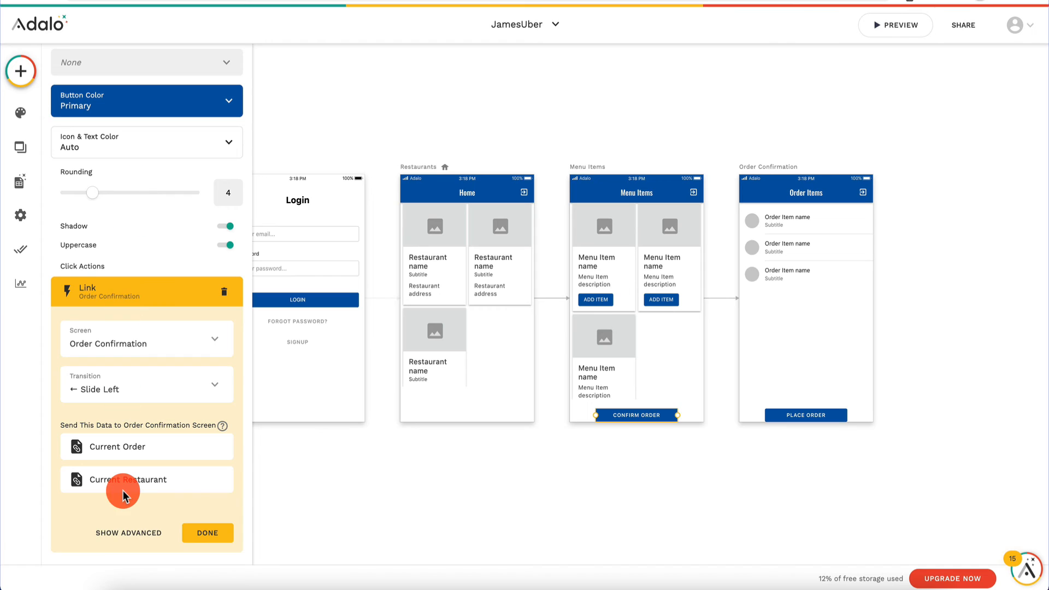
pyautogui.scroll(-1, 122, 490)
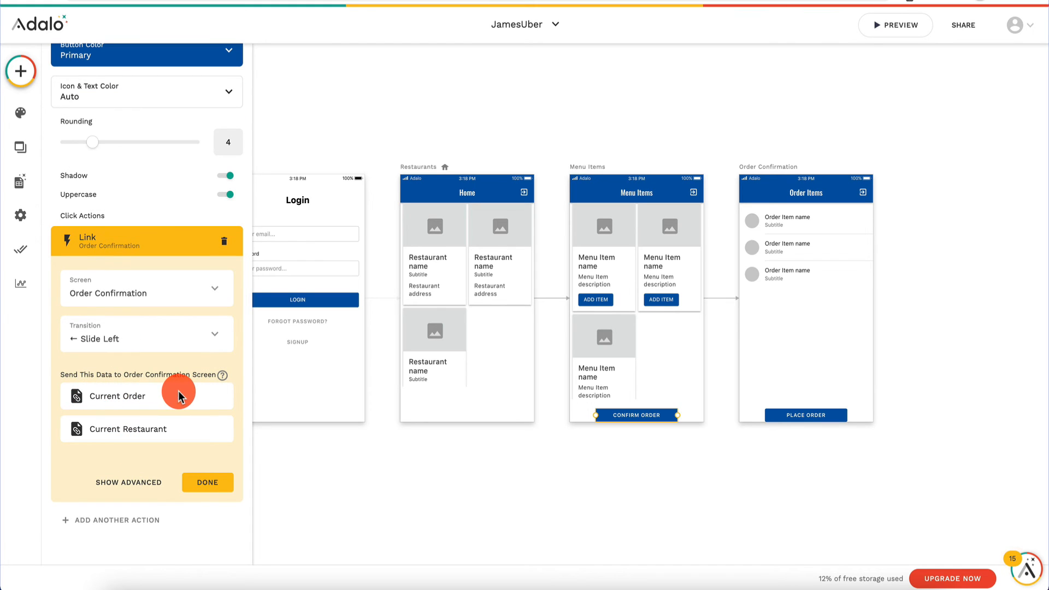
pyautogui.click(205, 482)
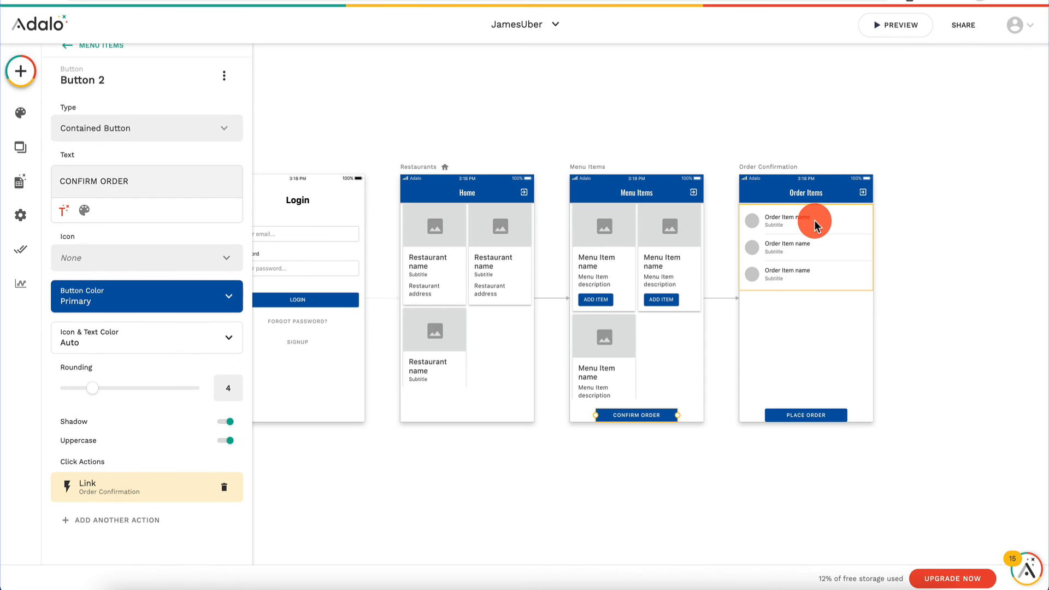
# Filter the Order Confirmation screen's Simple List by Current Order > Order Items
pyautogui.click(826, 222)
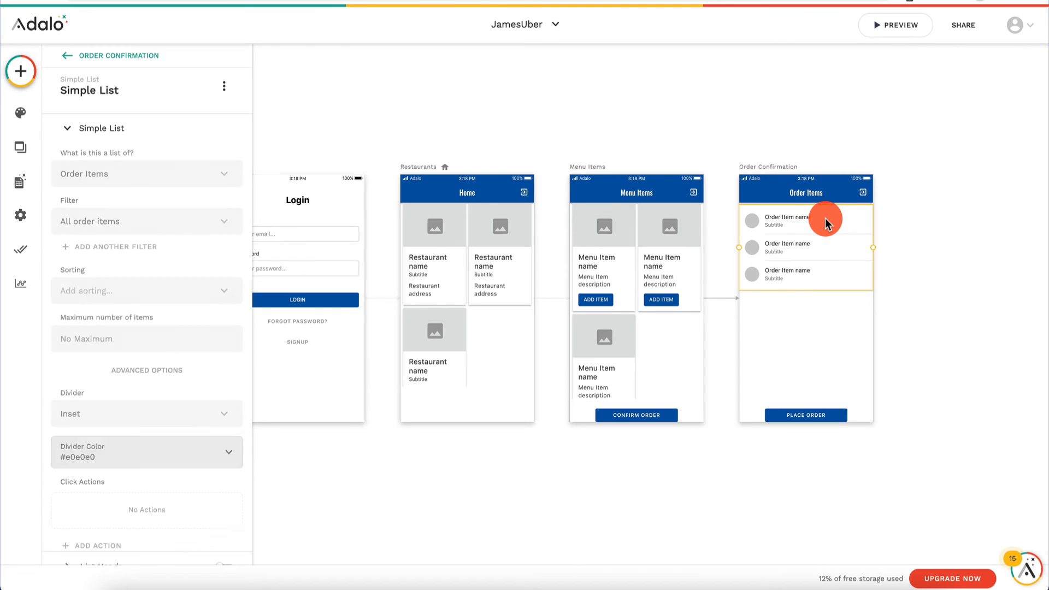
pyautogui.click(146, 219)
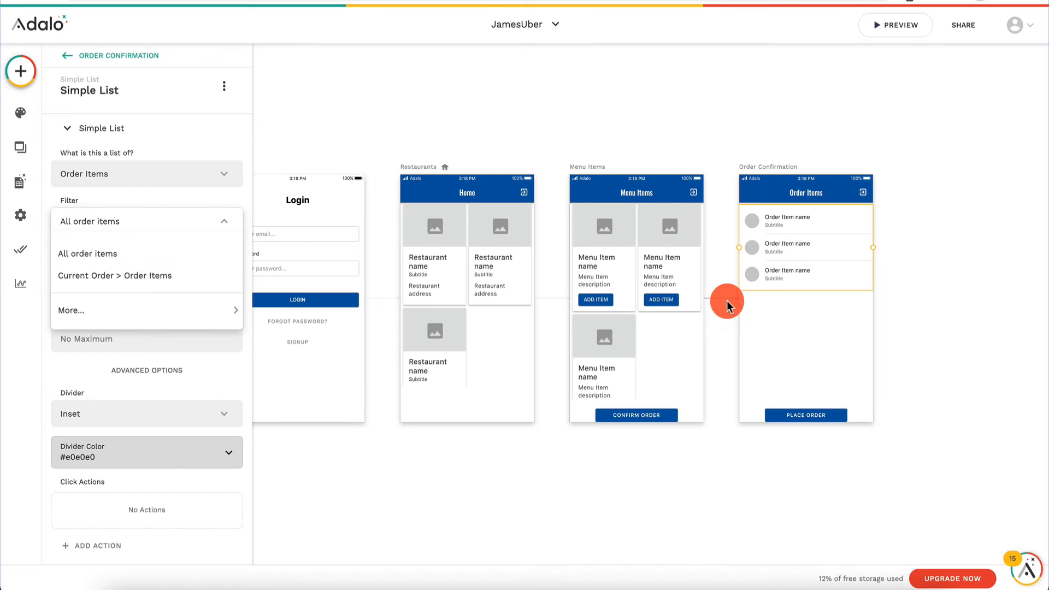
pyautogui.click(99, 277)
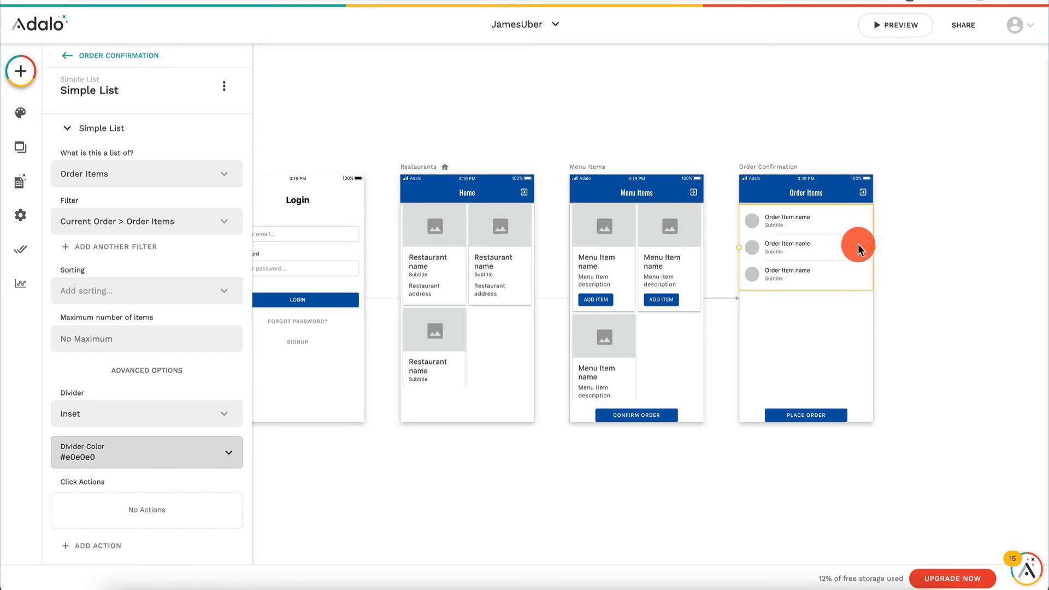
# Enable the Simple List's right section and set its icon to delete_forever
pyautogui.scroll(-4, 126, 328)
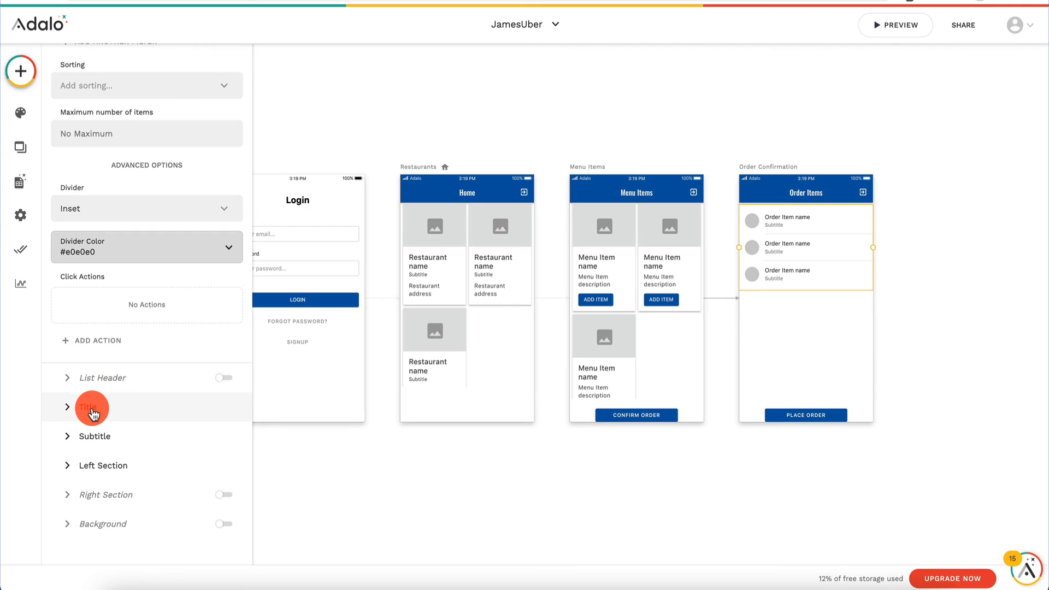
pyautogui.click(225, 496)
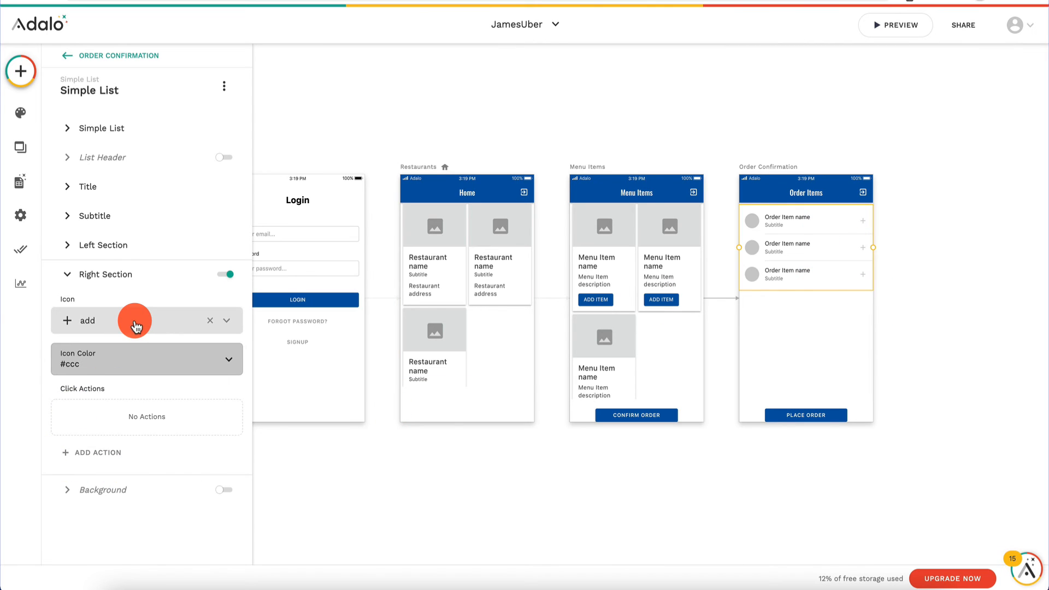
pyautogui.click(116, 333)
pyautogui.write('del')
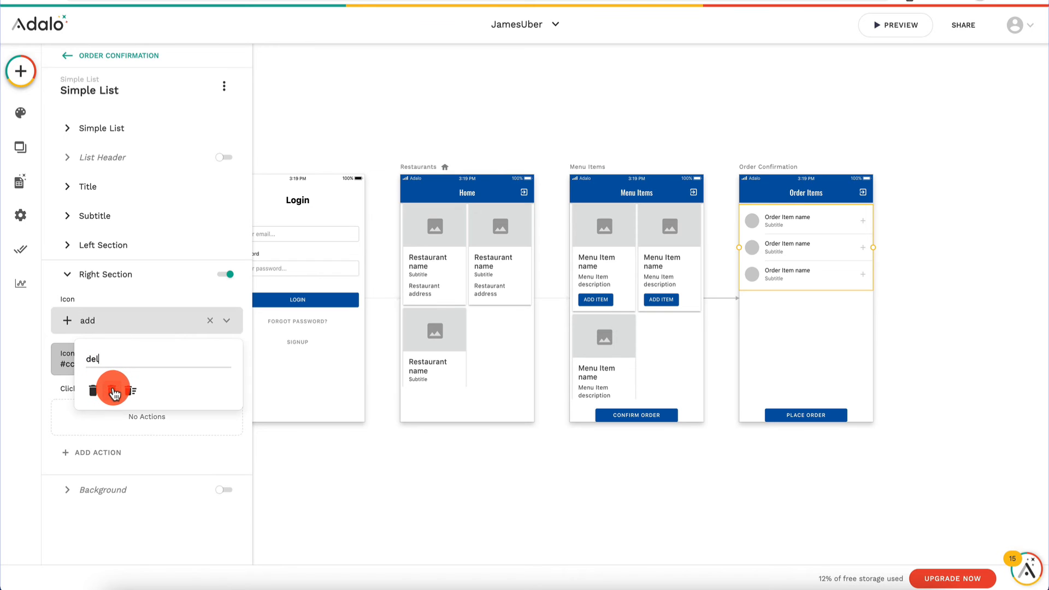
pyautogui.click(112, 391)
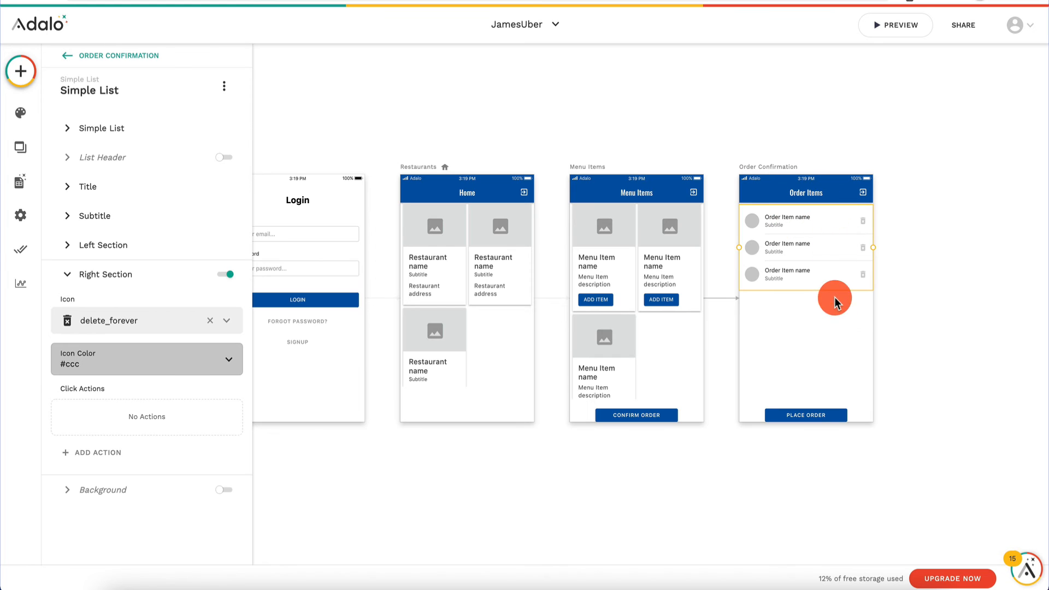
# Add a Delete action for the Current Order Item to the list's delete_forever icon
pyautogui.click(93, 453)
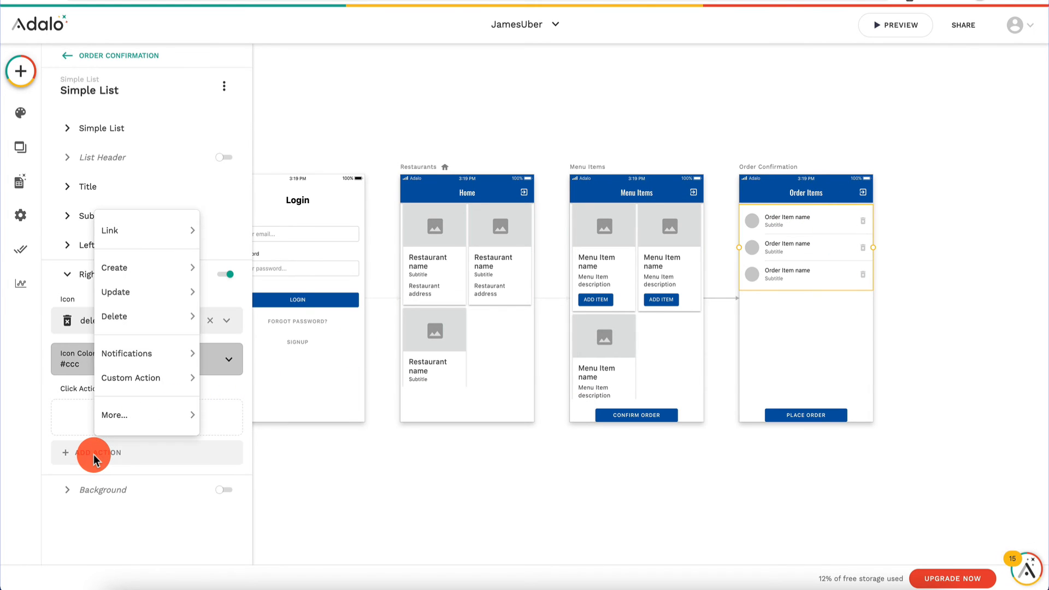
pyautogui.moveTo(159, 267)
pyautogui.moveTo(154, 314)
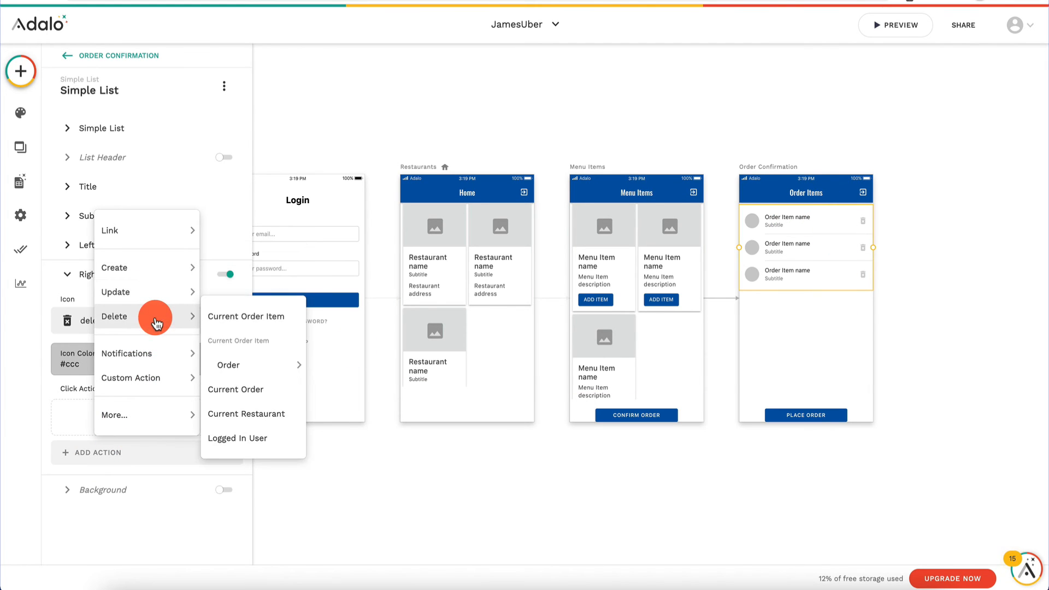
pyautogui.click(246, 313)
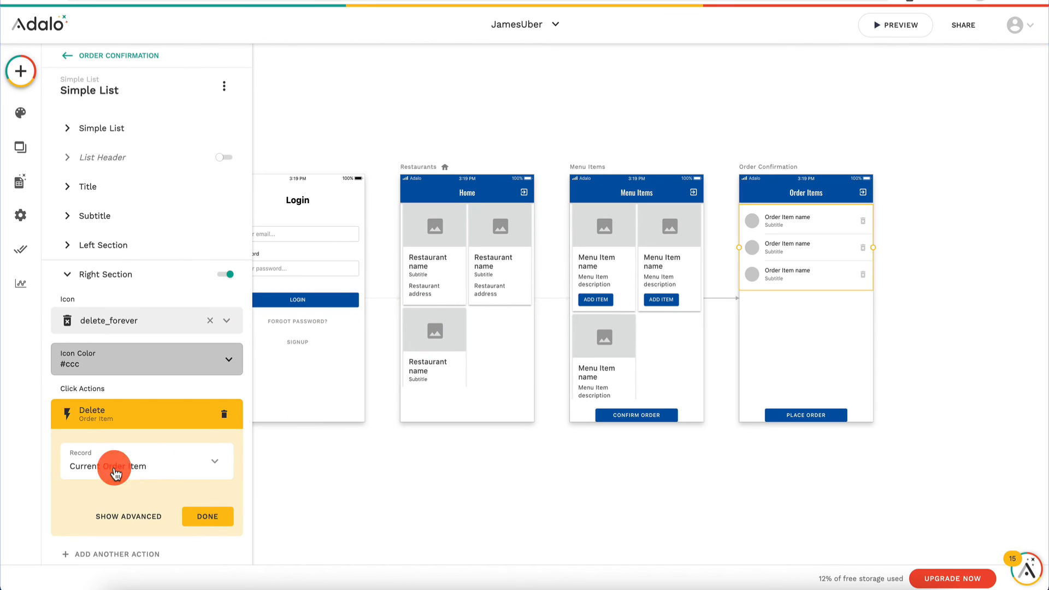
pyautogui.click(218, 518)
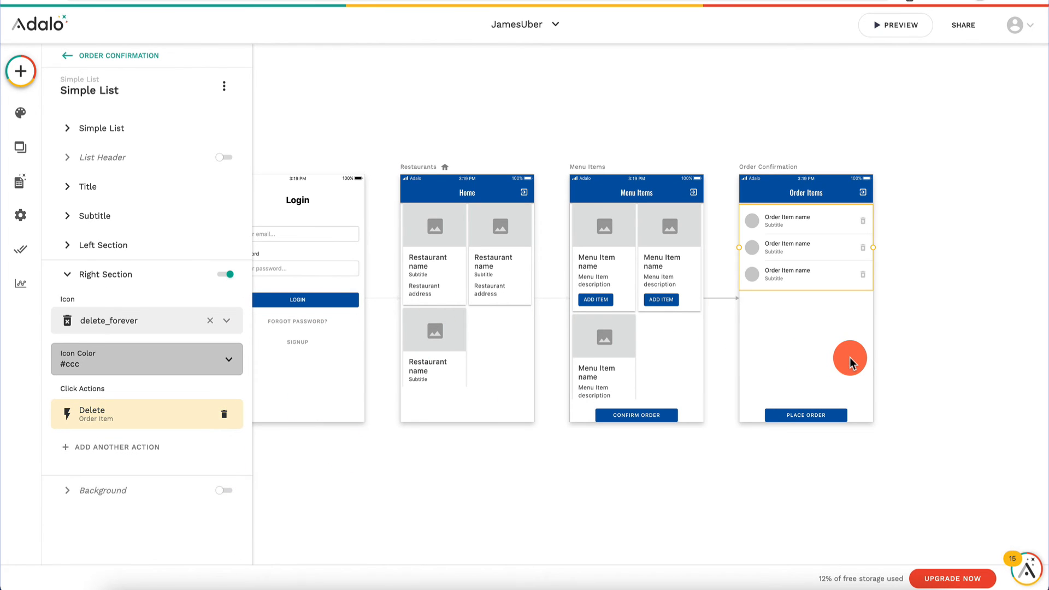
# Duplicate the Order Confirmation screen and select the copy
pyautogui.hscroll(4, 850, 361)
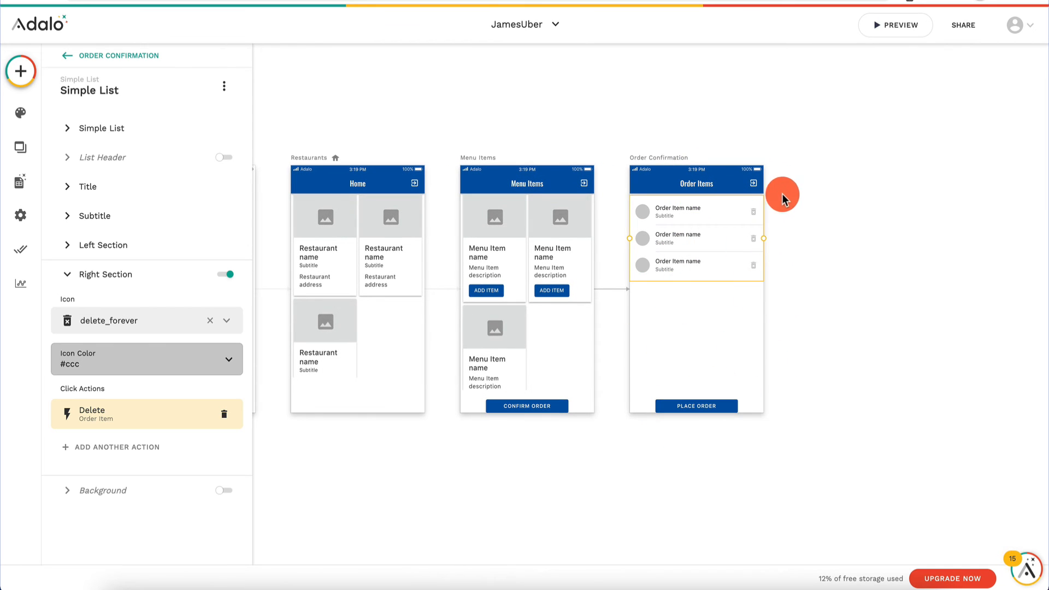
pyautogui.click(686, 160)
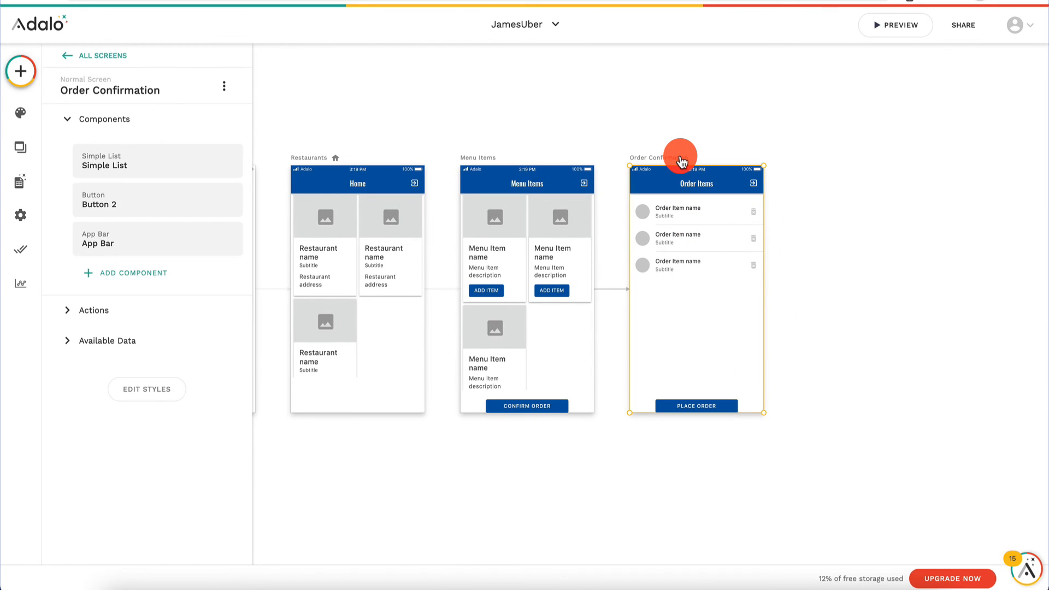
pyautogui.press('super+v')
pyautogui.click(842, 162)
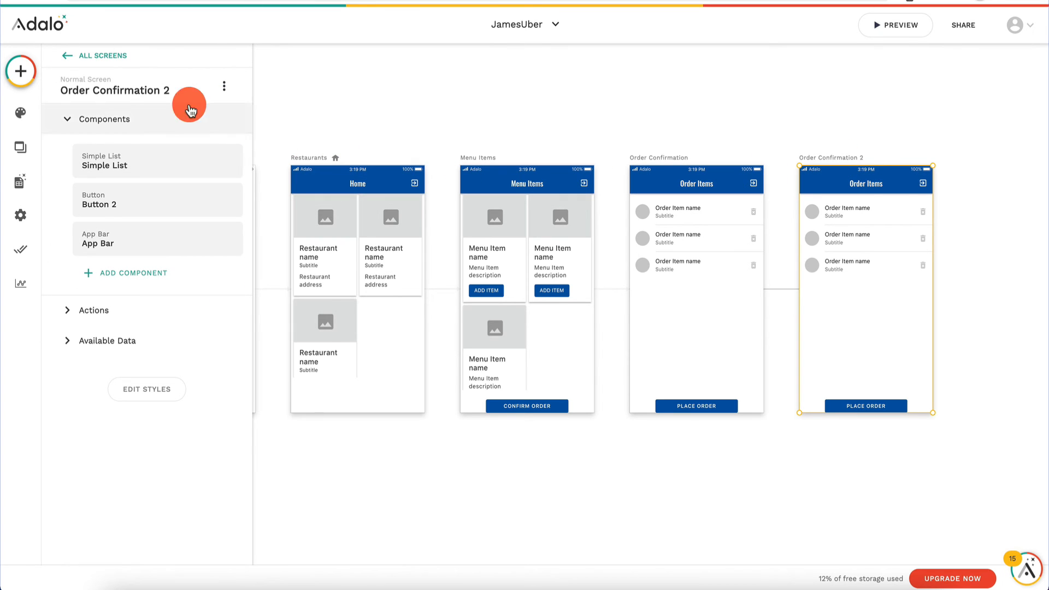
# Rename the duplicated Order Confirmation screen to Final Screen
pyautogui.click(145, 90)
pyautogui.click(159, 150)
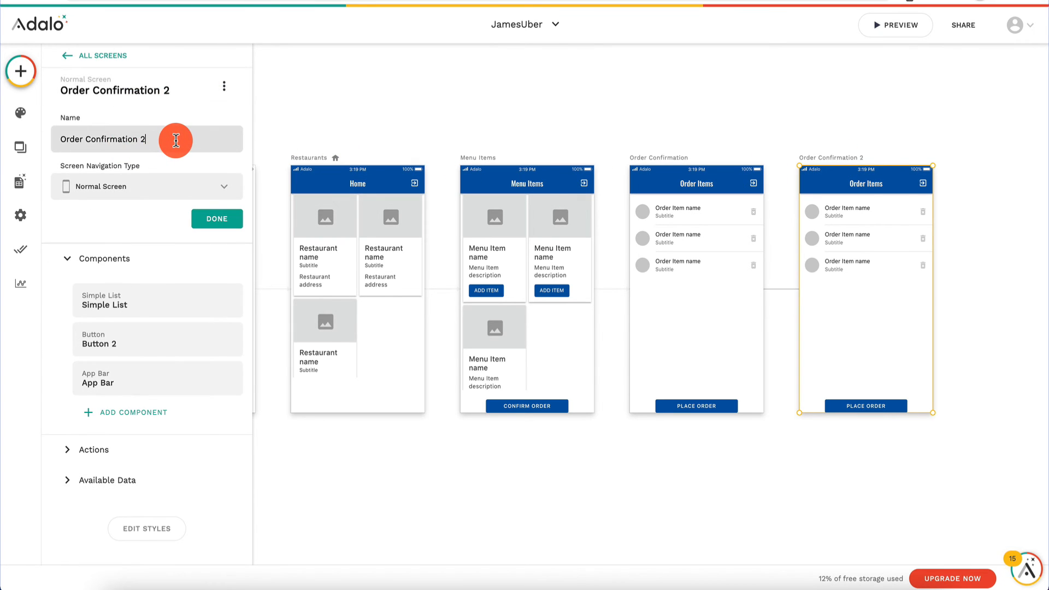
pyautogui.hotkey('ctrl', 'a')
pyautogui.press('BackSpace')
pyautogui.write('Fi')
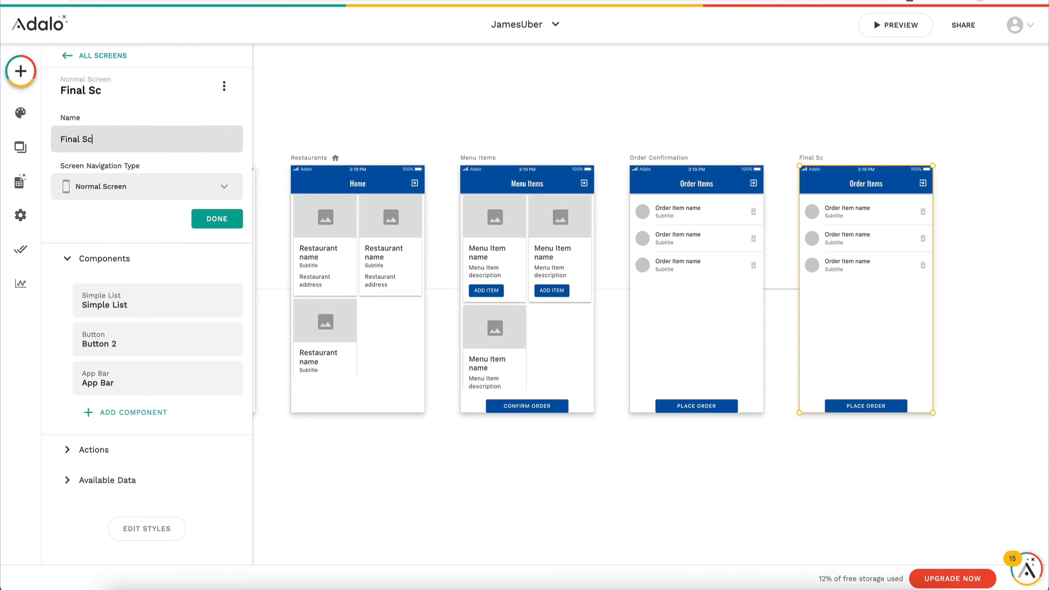
pyautogui.write('nal Screen')
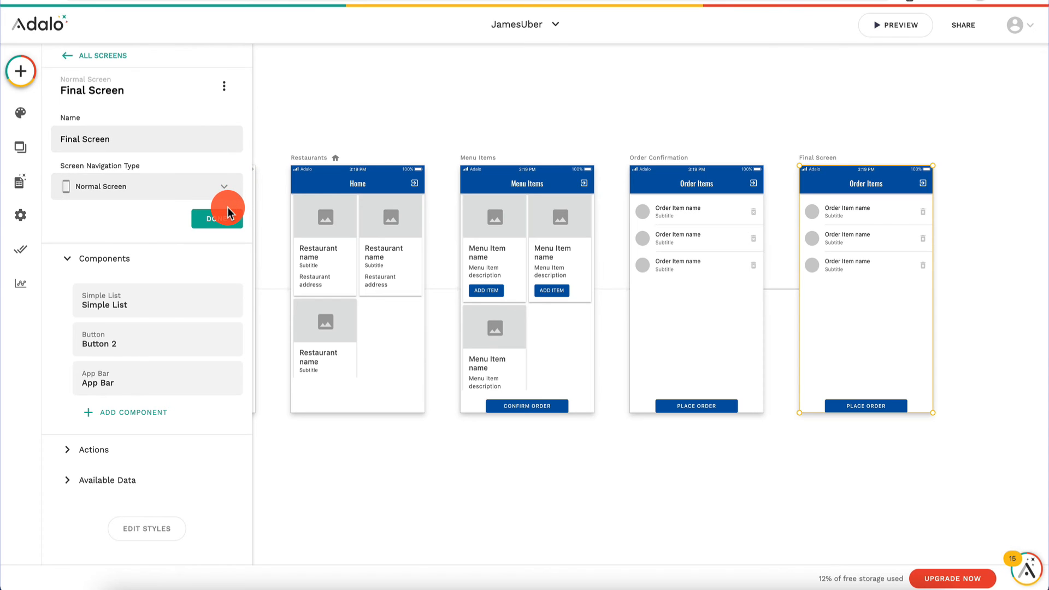
pyautogui.click(225, 218)
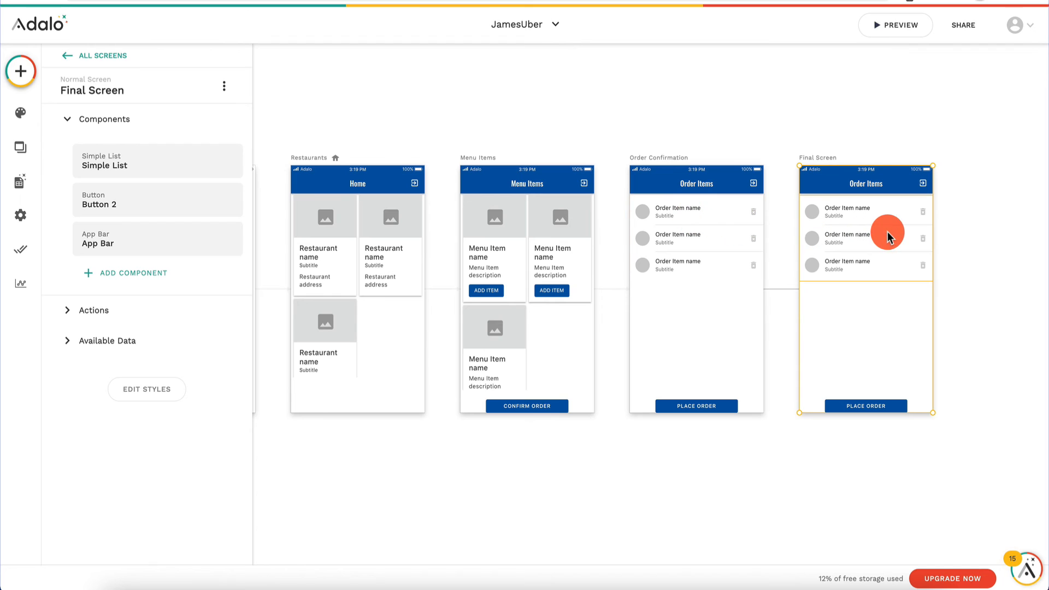
# Rename the last screen in the flow to Congratulations Screen
pyautogui.click(878, 192)
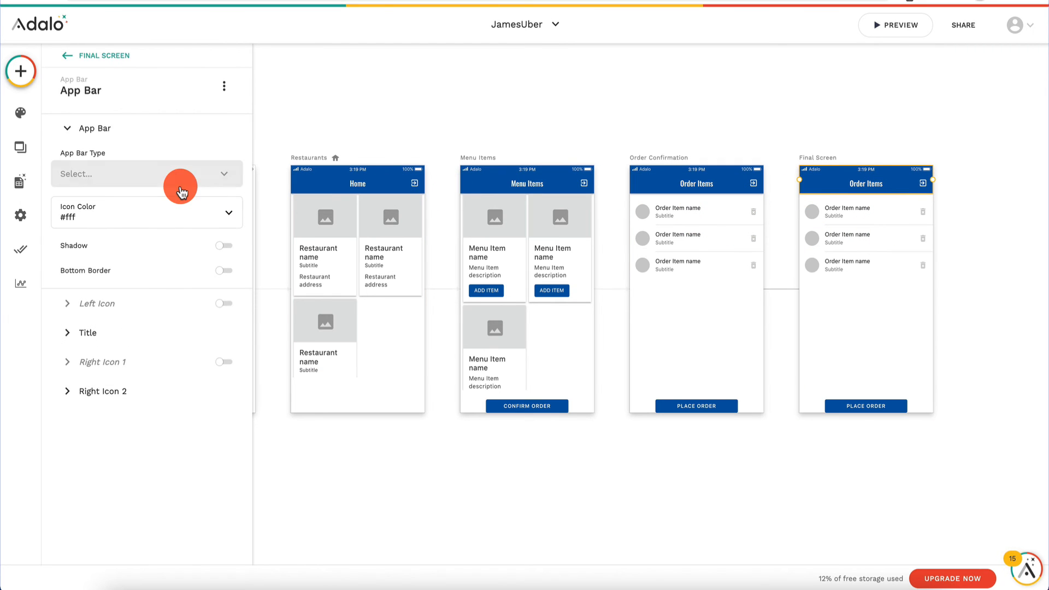
pyautogui.click(822, 157)
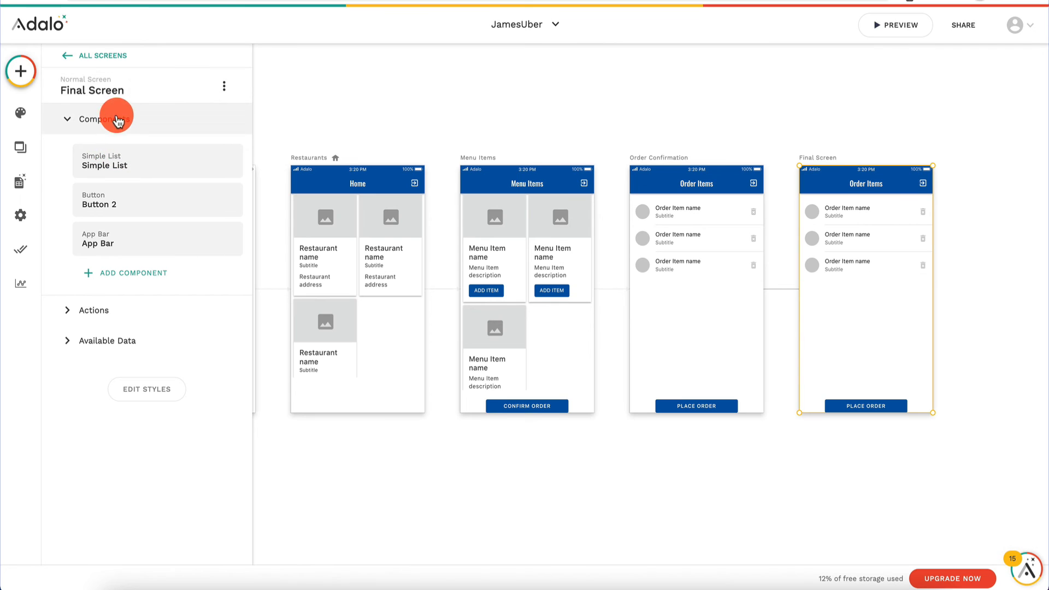
pyautogui.click(134, 89)
pyautogui.click(135, 142)
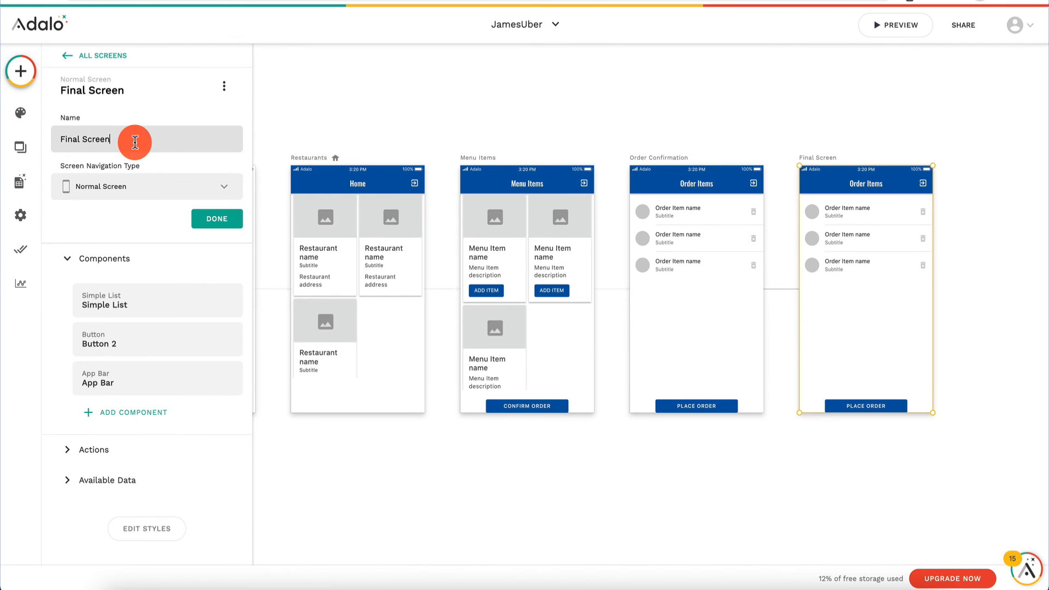
pyautogui.hotkey('ctrl', 'a')
pyautogui.write('Congratu')
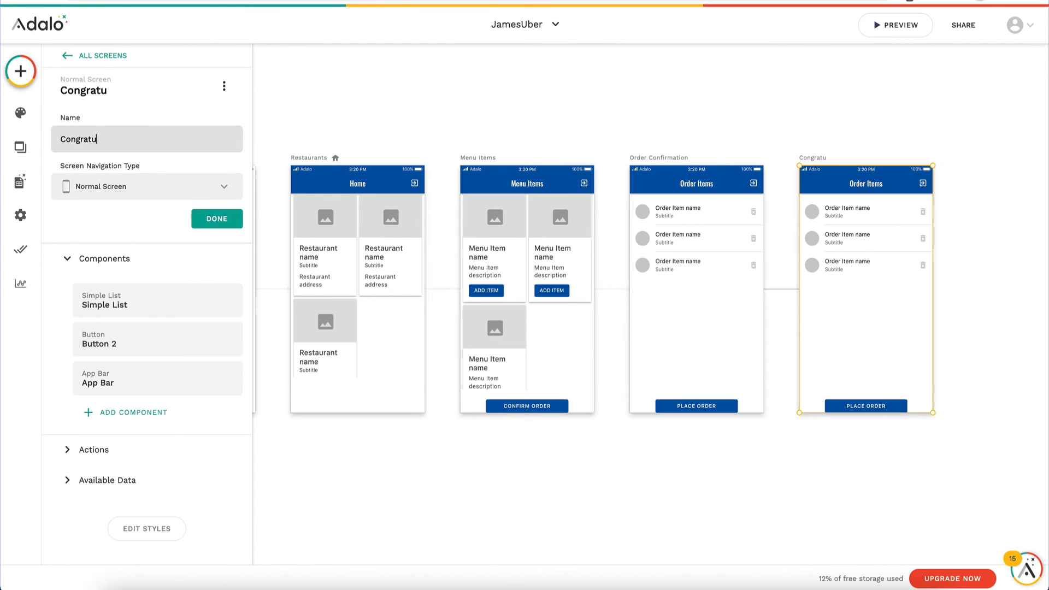
pyautogui.write('lations Screen')
# Change the title of the Congratulations Screen's App Bar to Congratulations
pyautogui.click(871, 184)
pyautogui.click(101, 161)
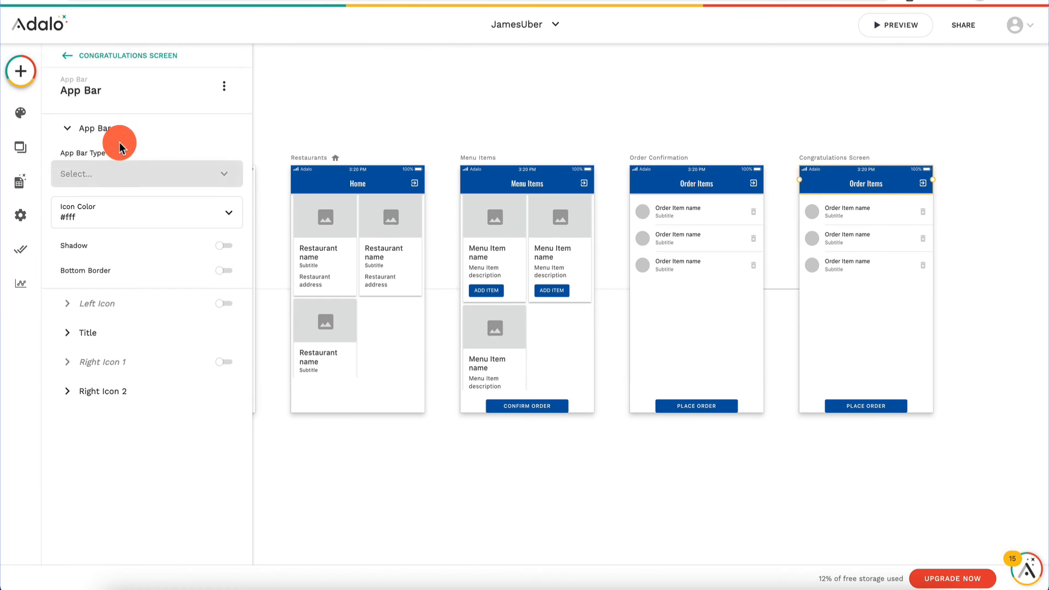
pyautogui.click(103, 333)
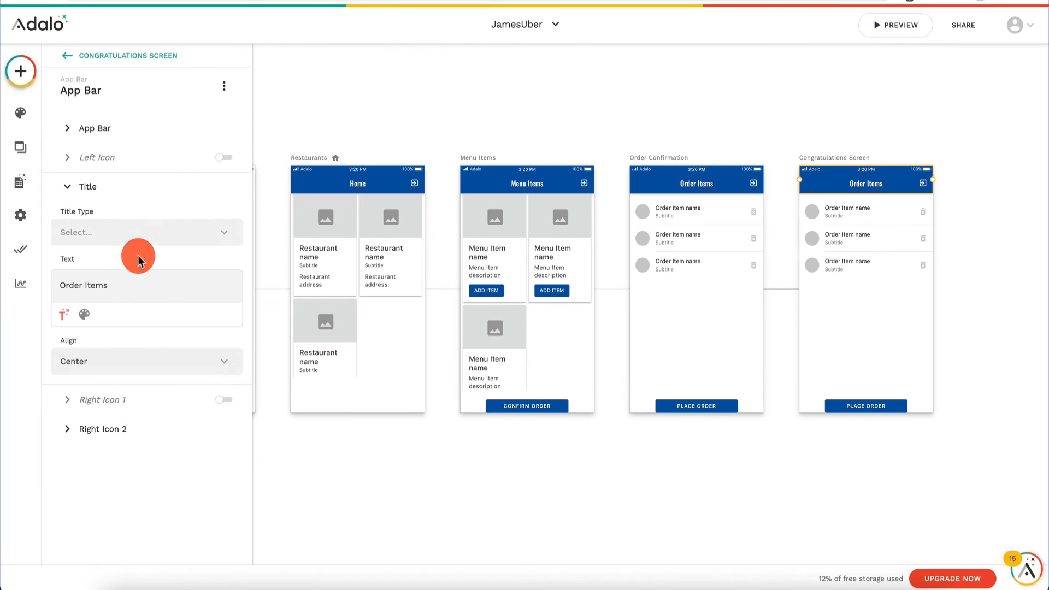
pyautogui.click(136, 286)
pyautogui.hotkey('ctrl', 'a')
pyautogui.press('BackSpace')
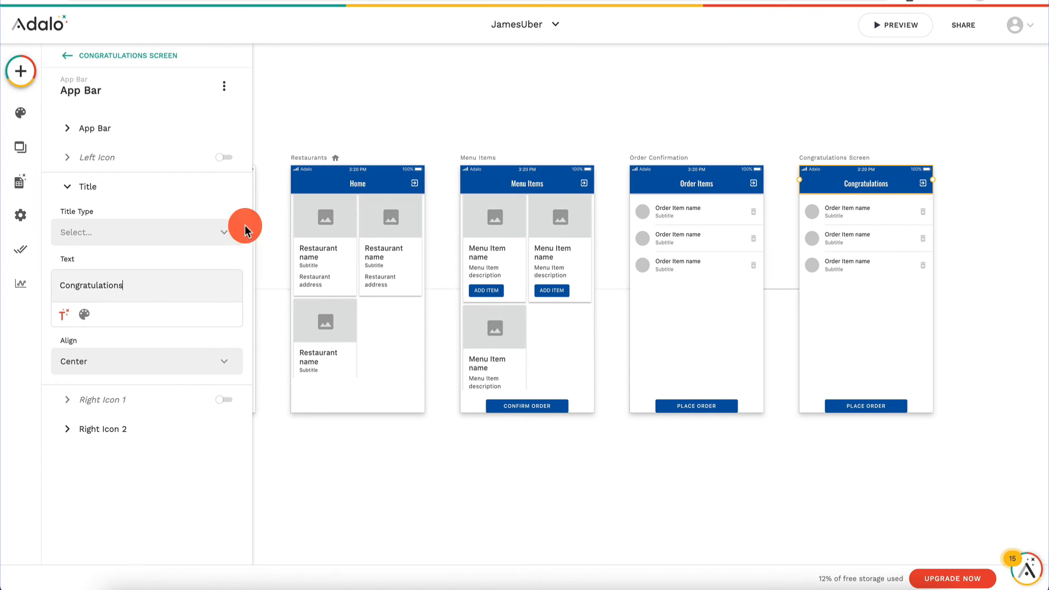
pyautogui.click(875, 116)
# Replace the Congratulations Screen's Simple List with a text component reading "Congratulations, your order has been accepted!"
pyautogui.click(860, 264)
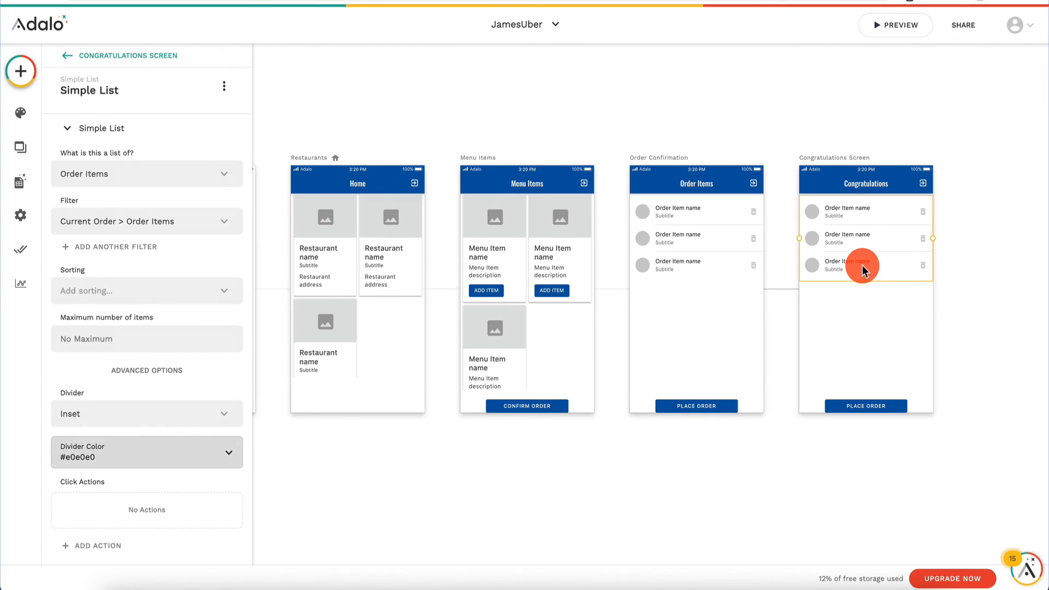
pyautogui.press('Delete')
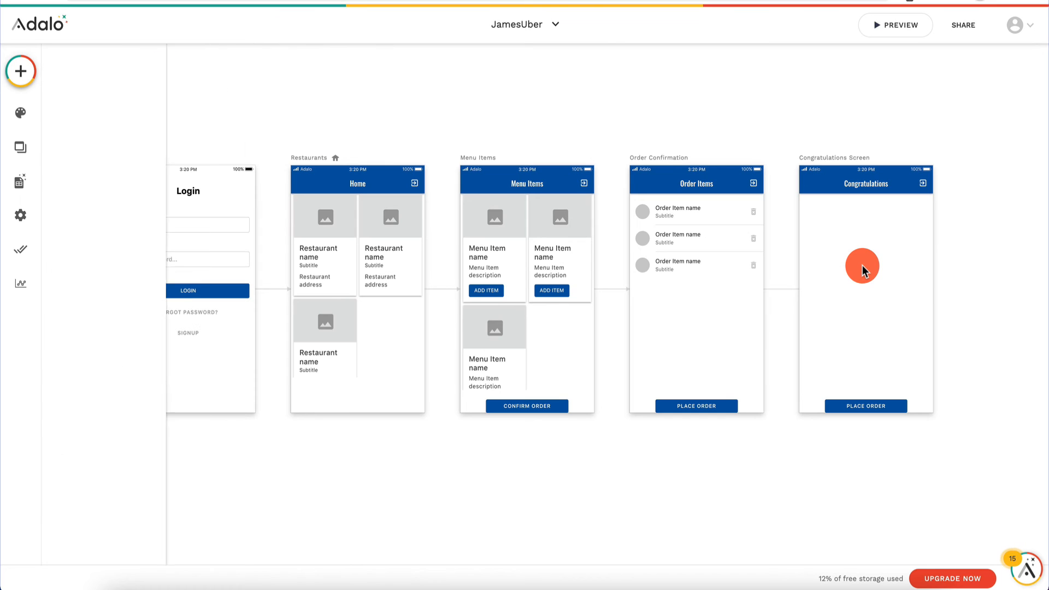
pyautogui.click(20, 71)
pyautogui.moveTo(117, 211); pyautogui.dragTo(821, 204)
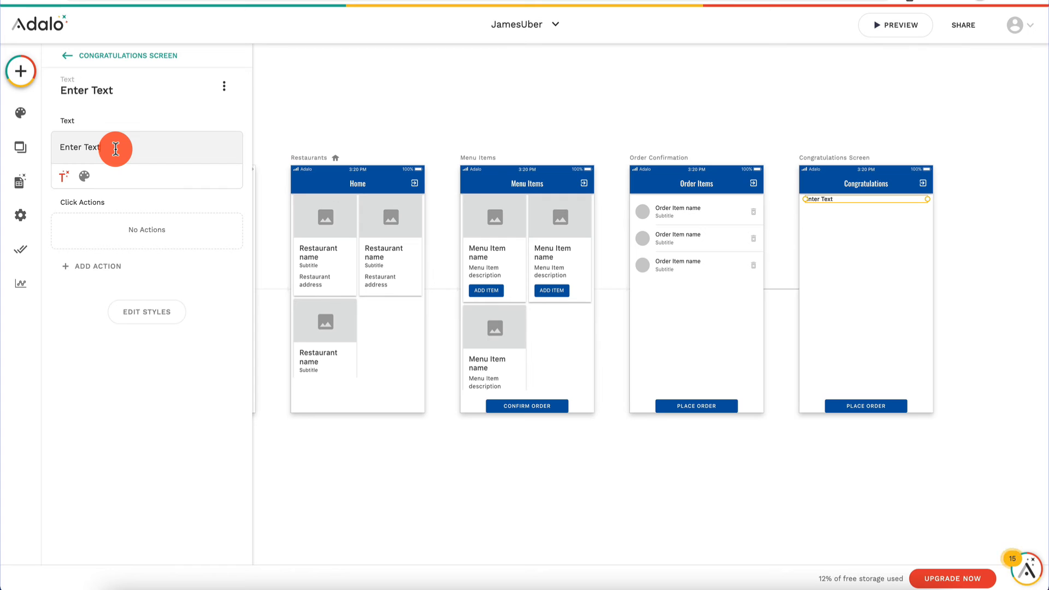
pyautogui.write('Congratulations, your order has been accepted!')
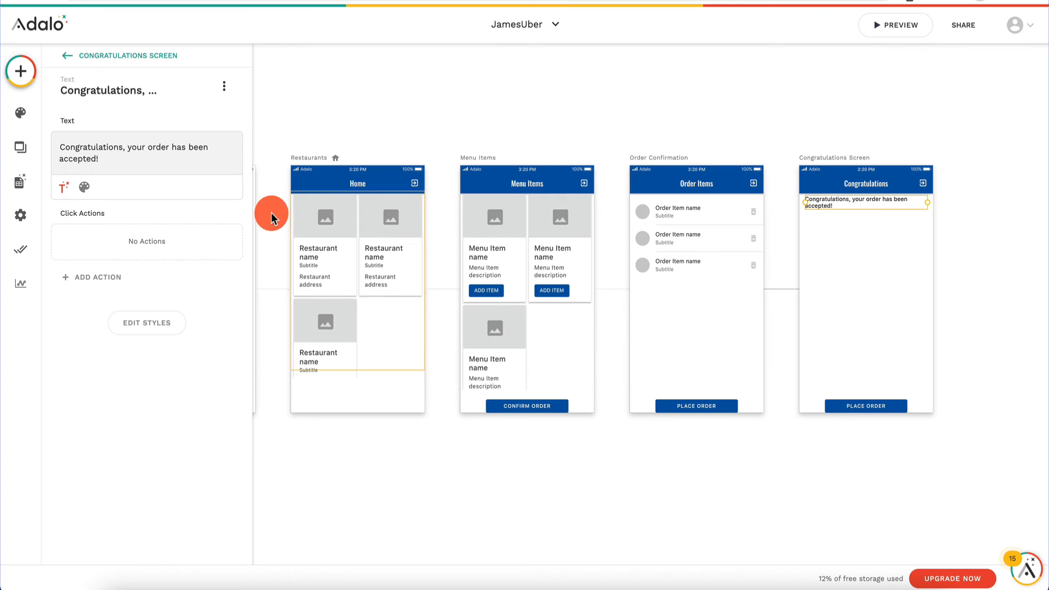
# Format the congratulations text with font size 24 and center alignment, keeping it just below the App Bar
pyautogui.click(84, 186)
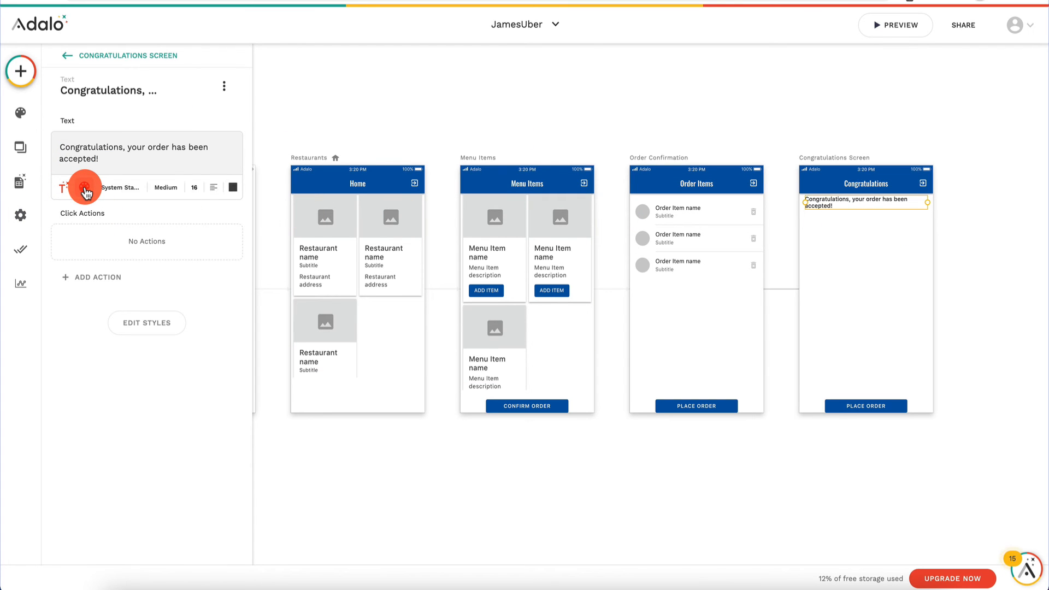
pyautogui.doubleClick(195, 187)
pyautogui.write('24')
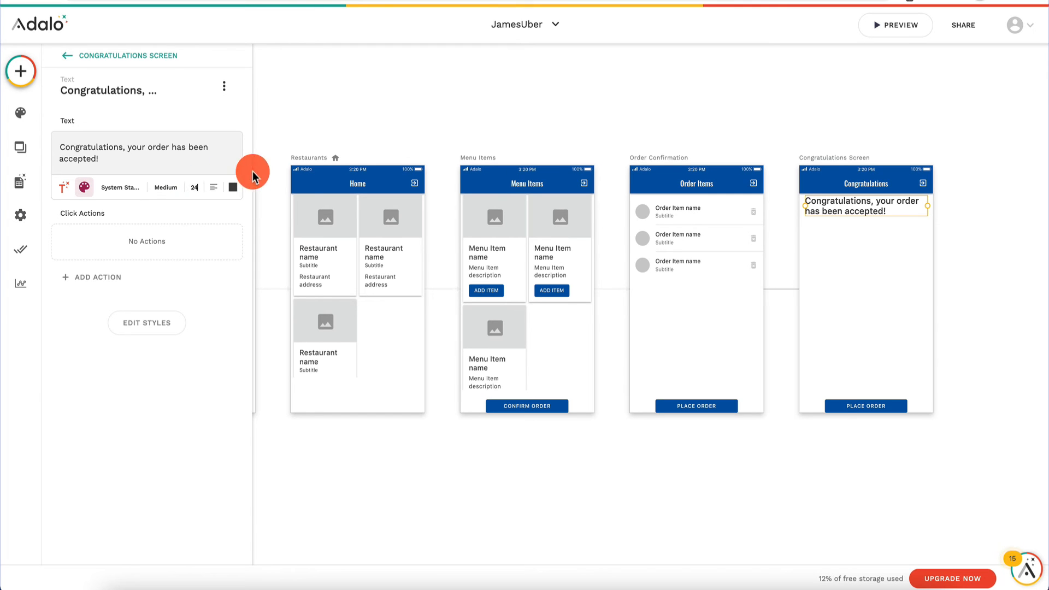
pyautogui.click(179, 188)
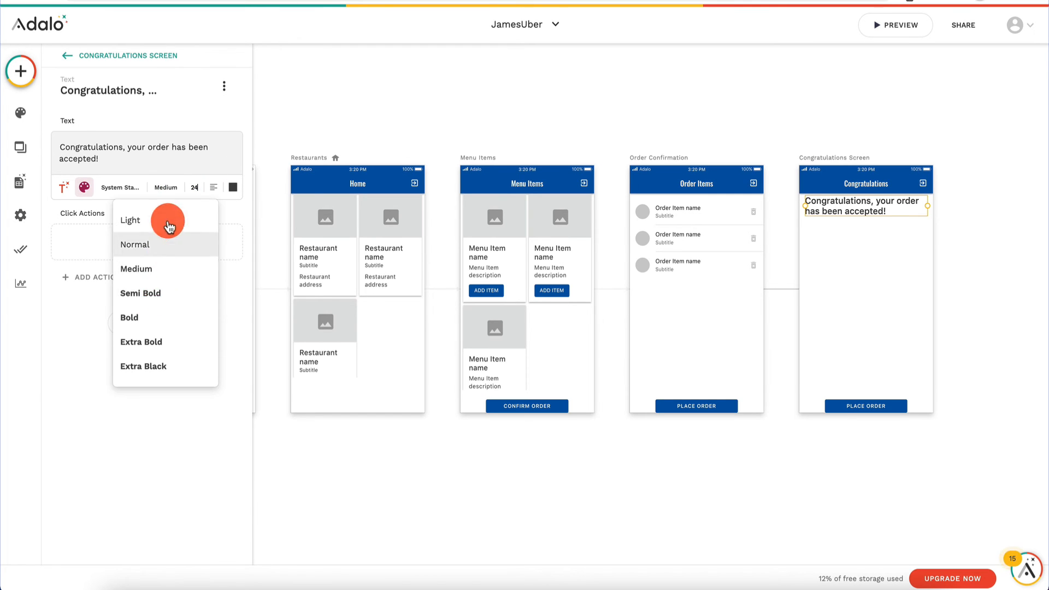
pyautogui.click(214, 191)
pyautogui.click(213, 188)
pyautogui.click(211, 254)
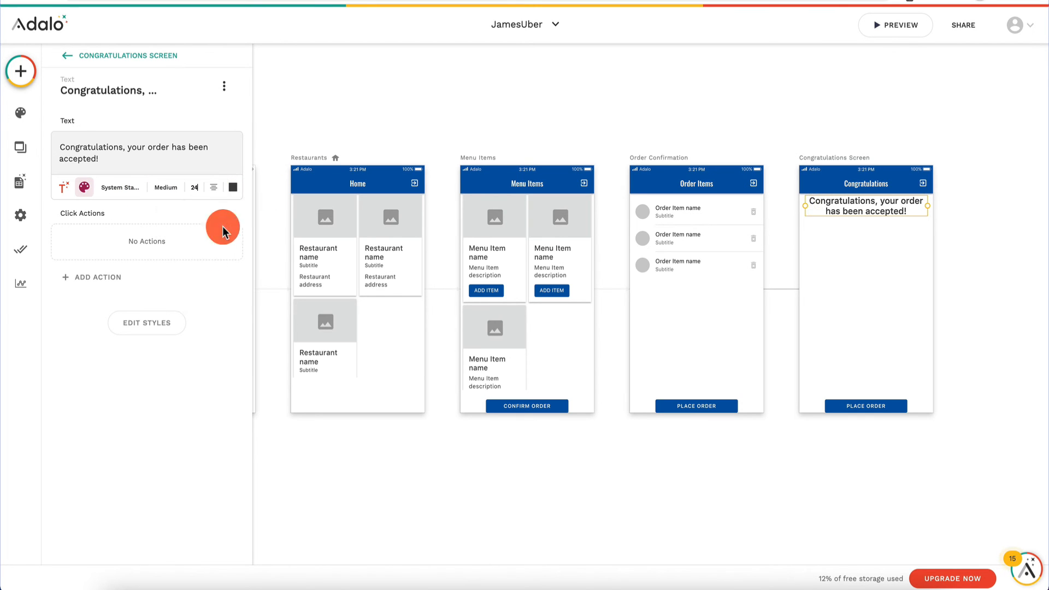
pyautogui.click(793, 124)
pyautogui.click(859, 215)
pyautogui.moveTo(858, 213); pyautogui.dragTo(860, 210)
pyautogui.click(859, 119)
# Delete the Place Order button from the Congratulations Screen
pyautogui.click(870, 413)
pyautogui.press('Delete')
pyautogui.click(834, 208)
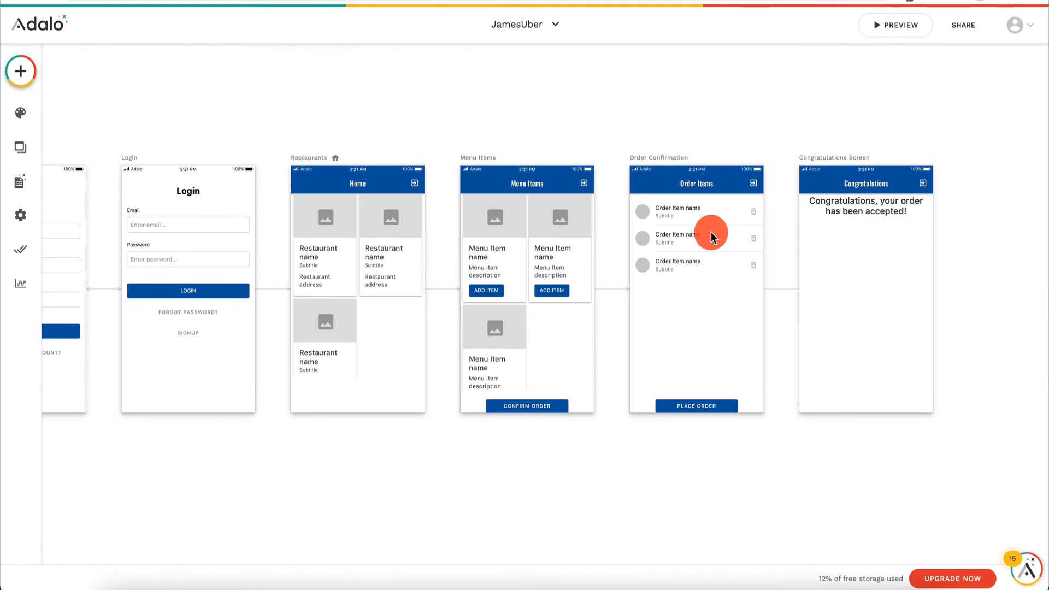
pyautogui.hscroll(-2, 576, 246)
pyautogui.hscroll(2, 577, 246)
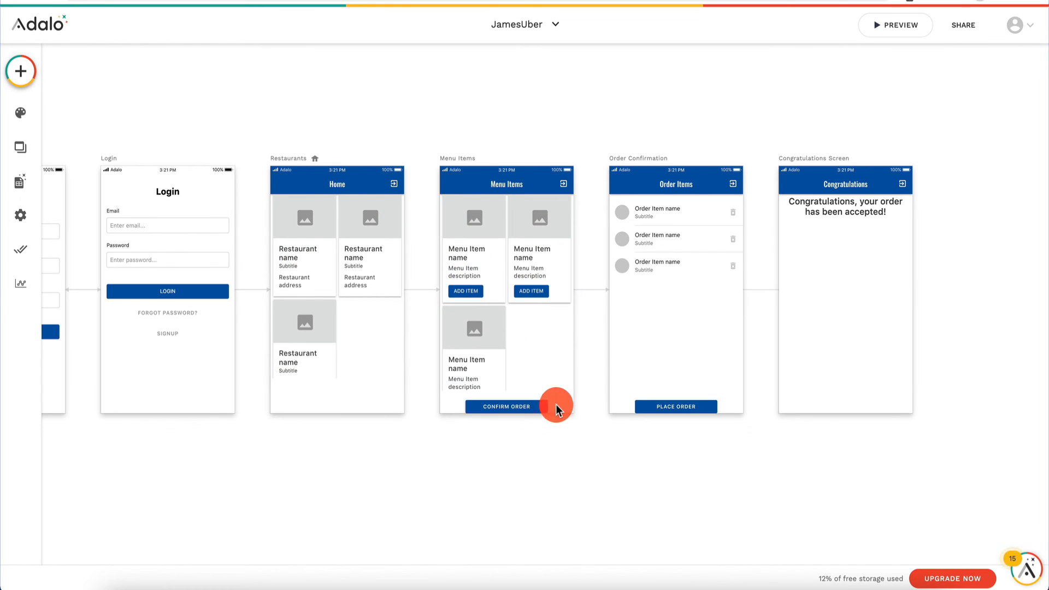
pyautogui.click(518, 408)
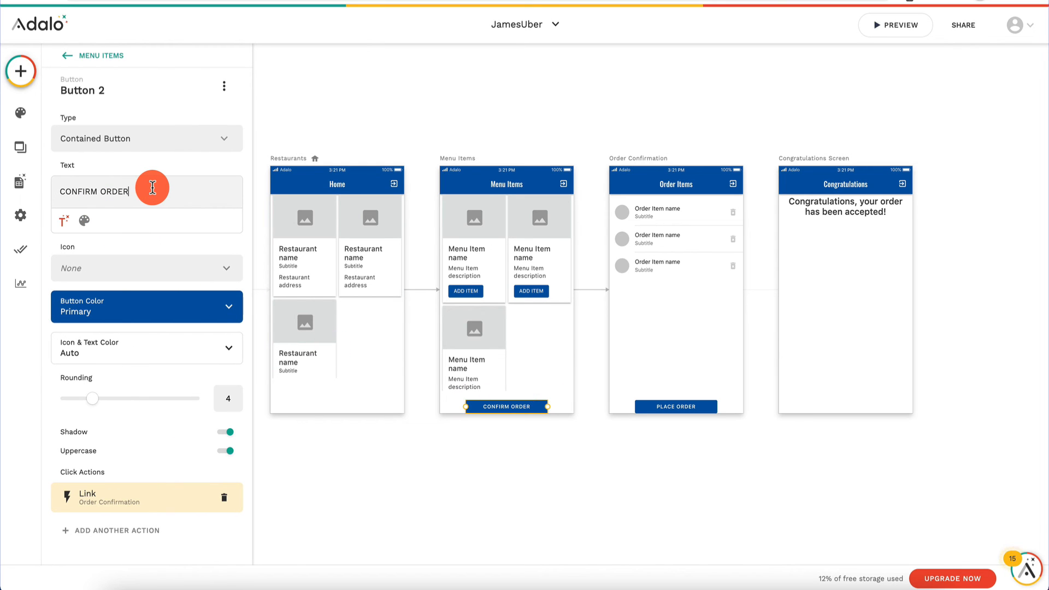
pyautogui.click(468, 129)
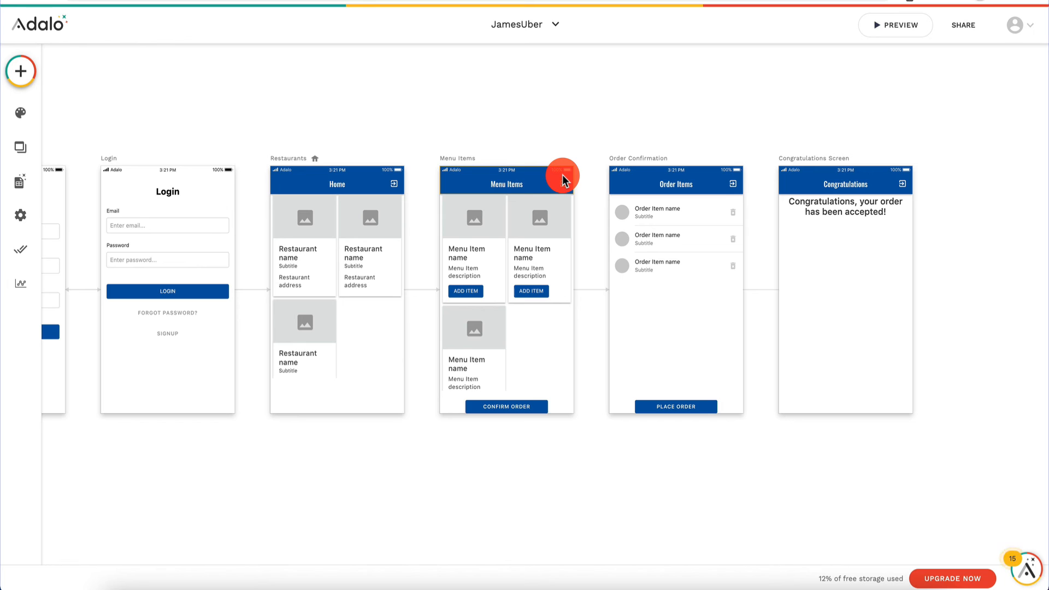
# Add a text property named Status to the Orders database collection
pyautogui.click(18, 191)
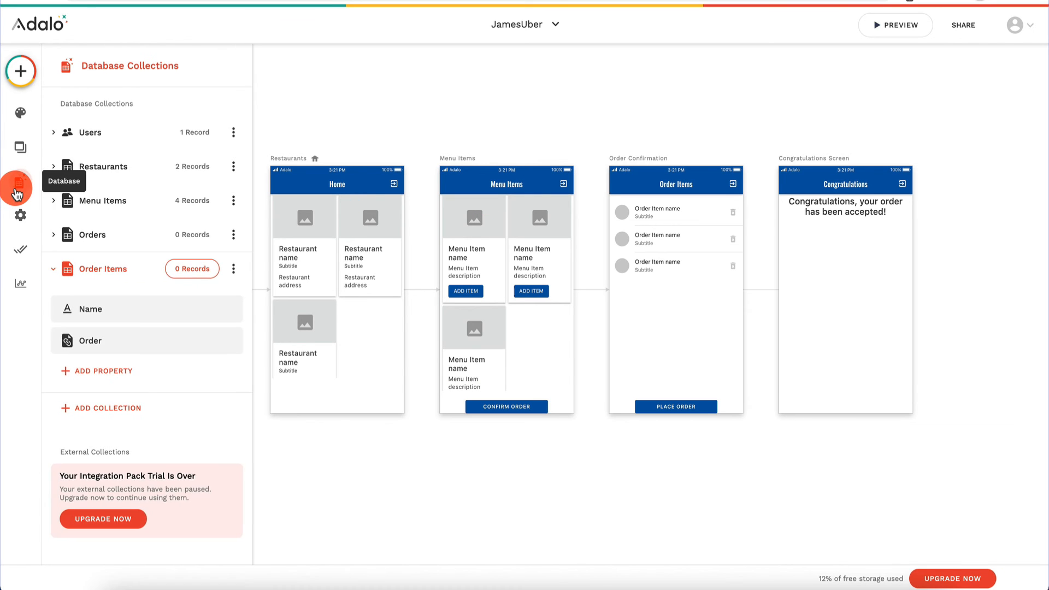
pyautogui.click(99, 234)
pyautogui.click(109, 370)
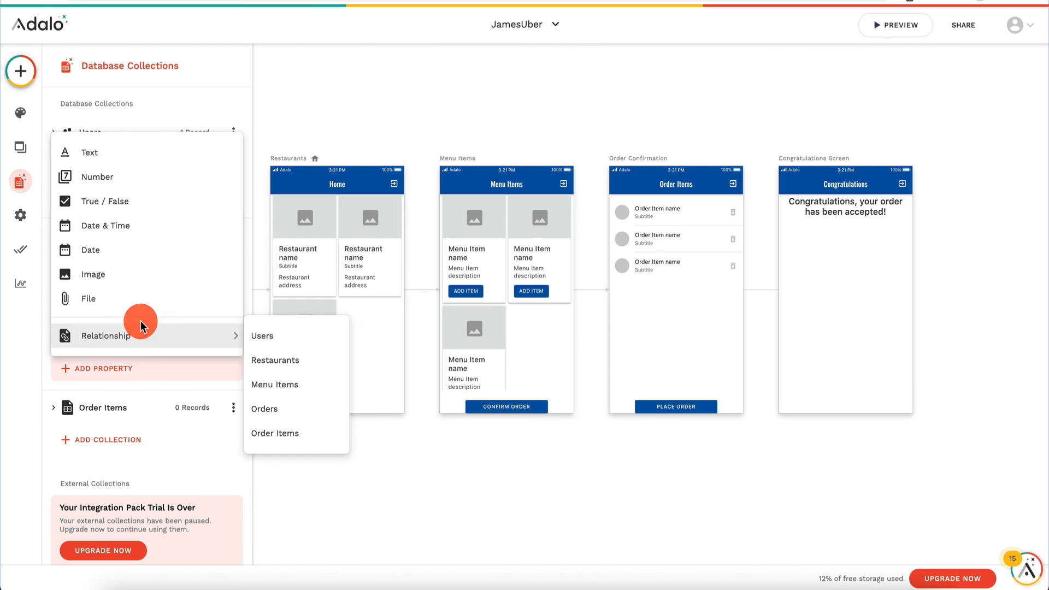
pyautogui.click(139, 154)
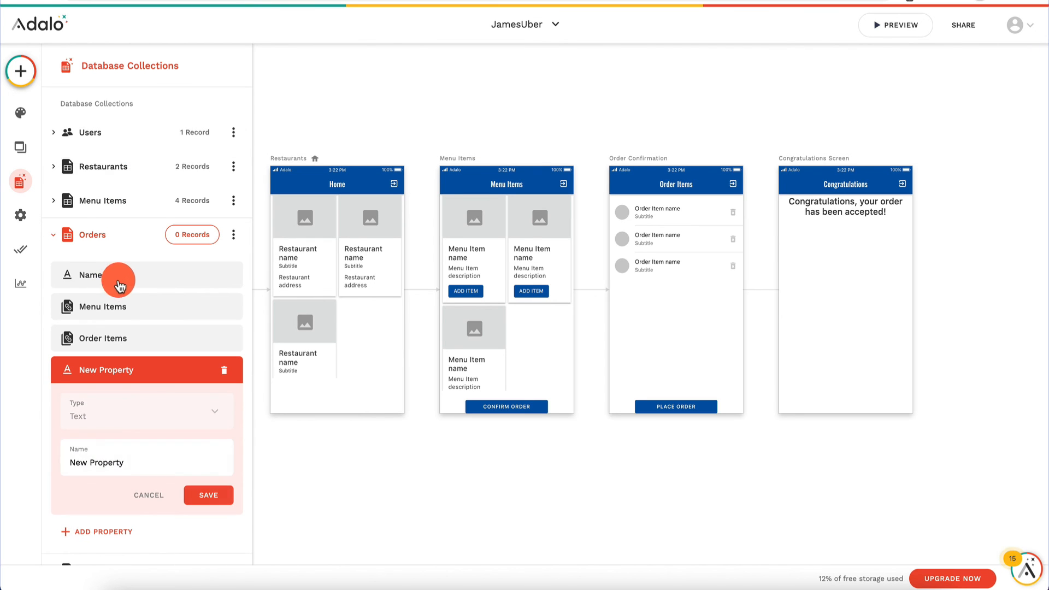
pyautogui.tripleClick(137, 467)
pyautogui.write('Status')
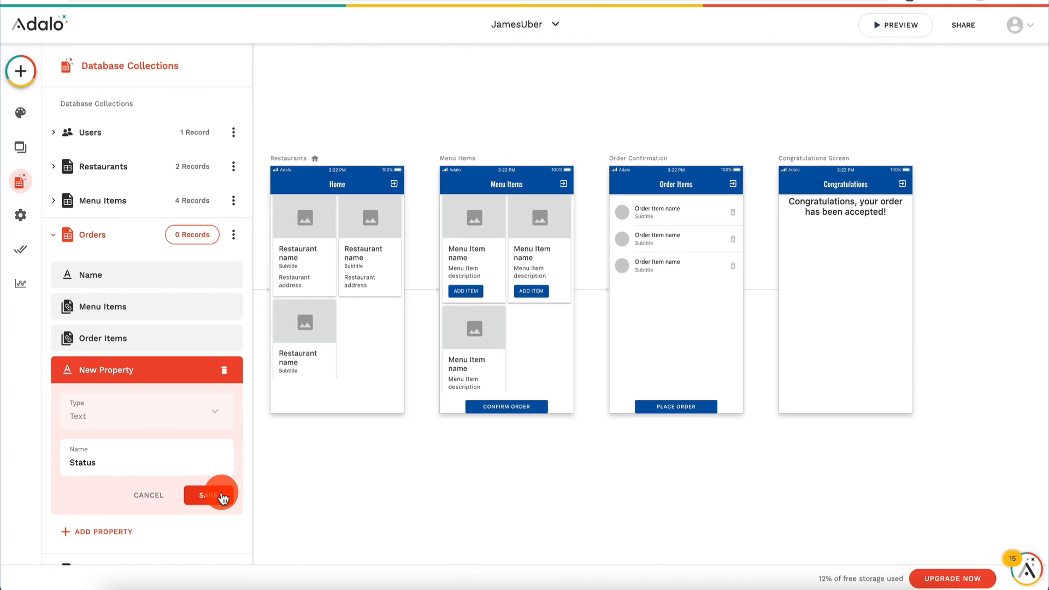
pyautogui.click(222, 499)
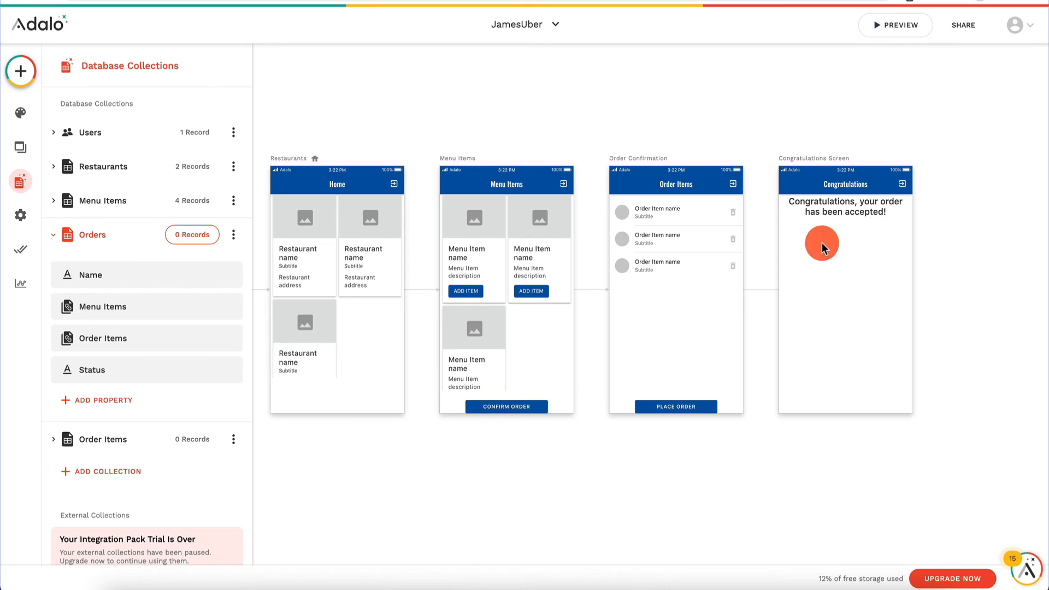
# Set Status to New in the Create Order action of the Restaurants screen's Card List
pyautogui.click(346, 241)
pyautogui.hscroll(-3, 382, 242)
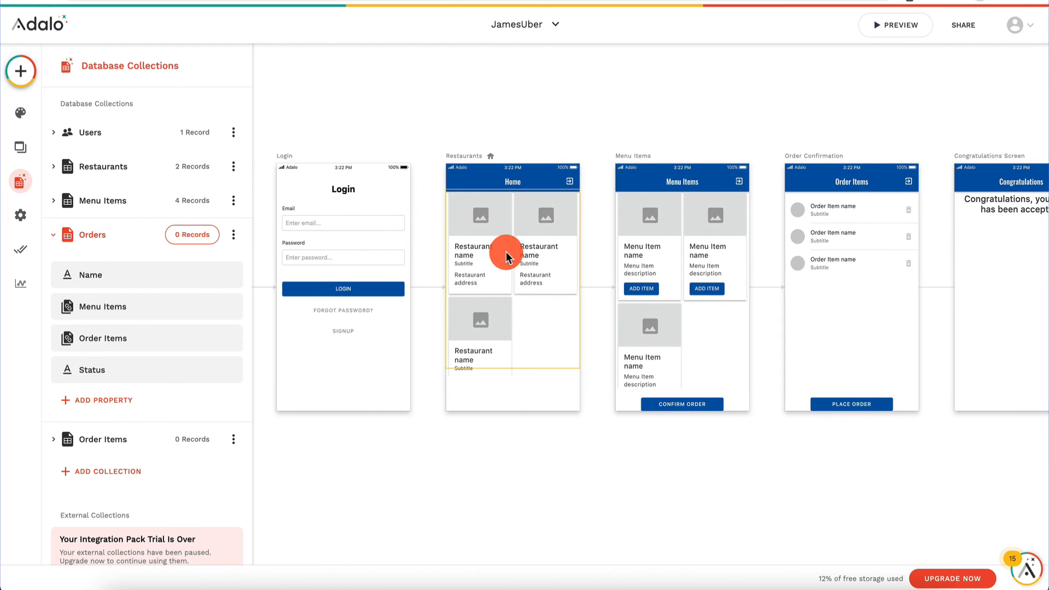
pyautogui.click(549, 254)
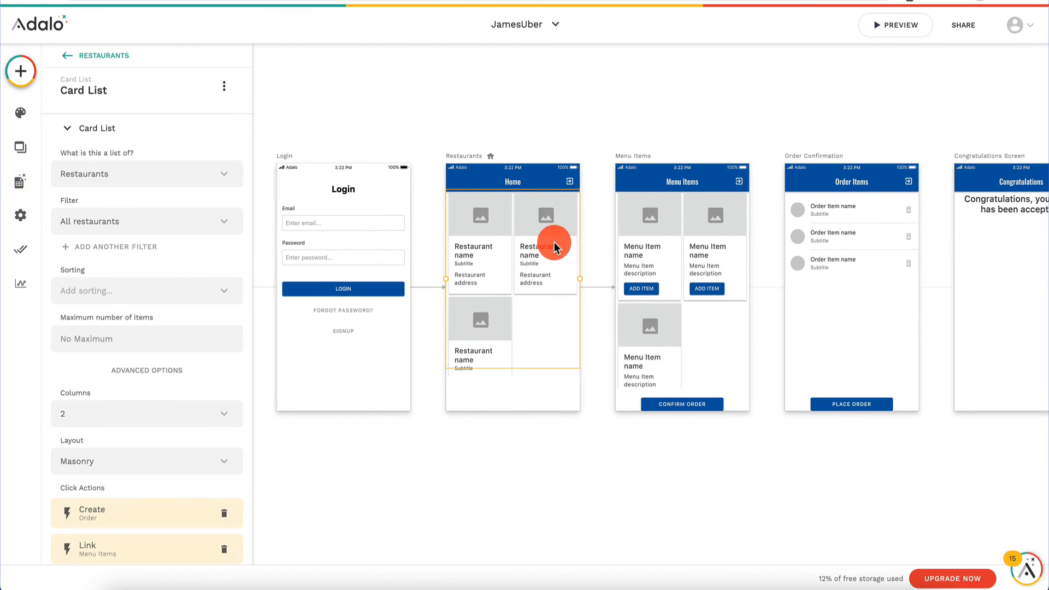
pyautogui.scroll(-3, 144, 369)
pyautogui.click(147, 351)
pyautogui.scroll(-3, 149, 355)
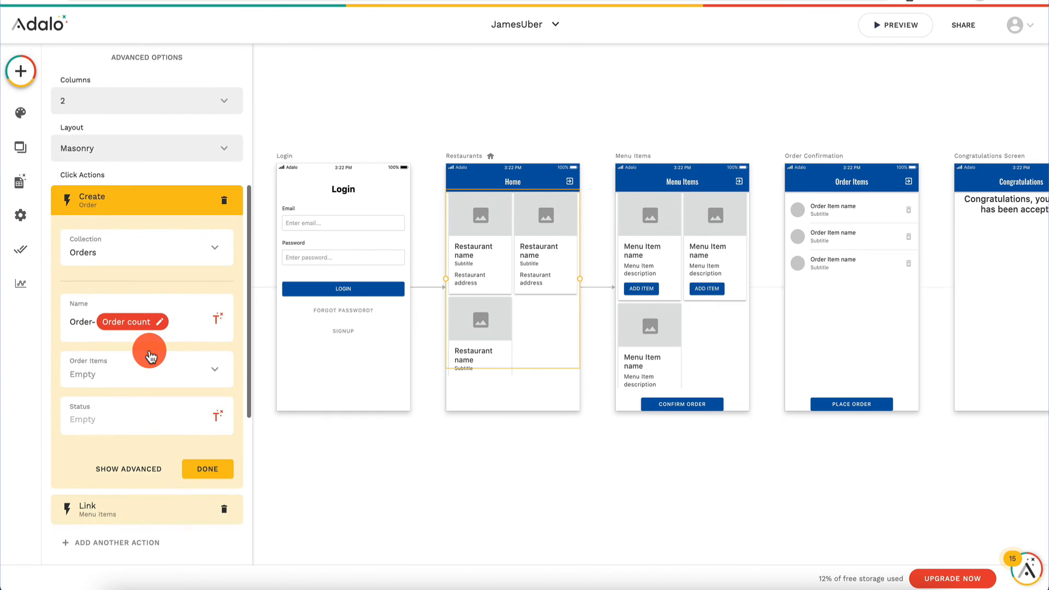
pyautogui.click(105, 416)
pyautogui.write('New')
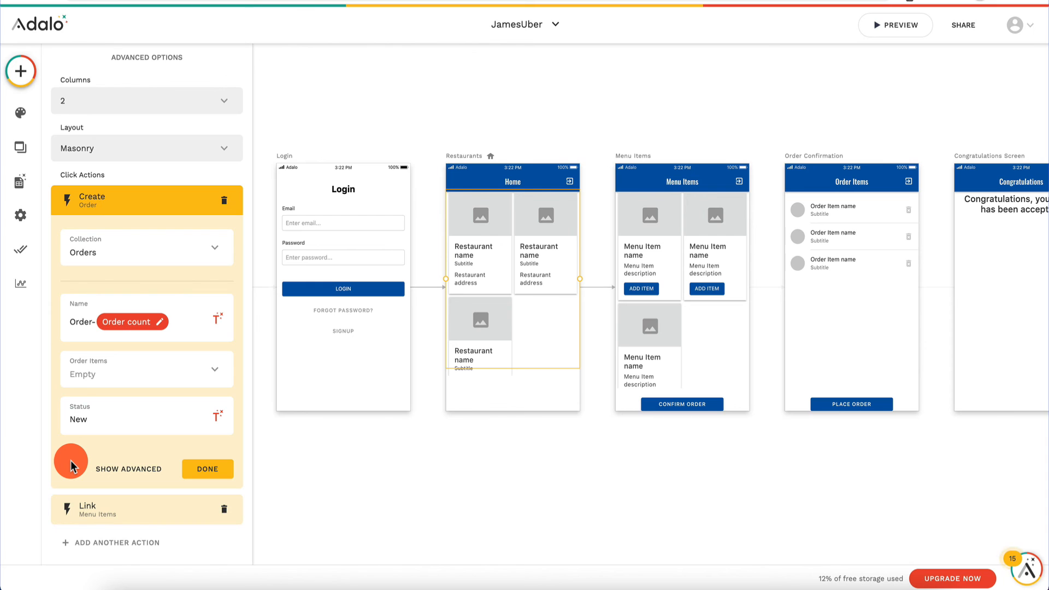
# Open the Confirm Order button's Link action on the Menu Items screen and examine the data it sends to Order Confirmation
pyautogui.click(681, 243)
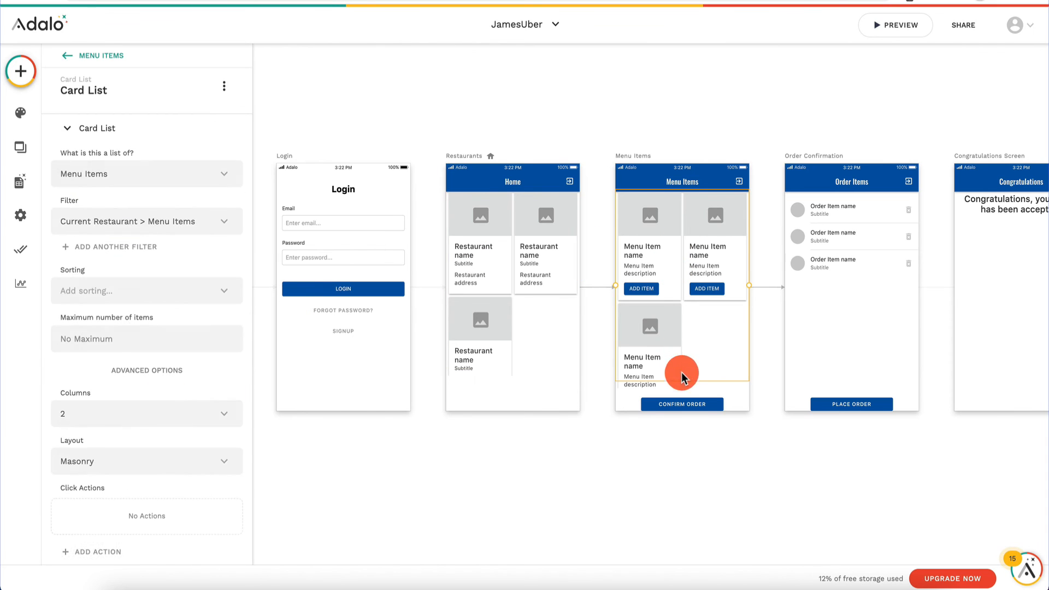
pyautogui.click(687, 411)
pyautogui.scroll(-1, 164, 370)
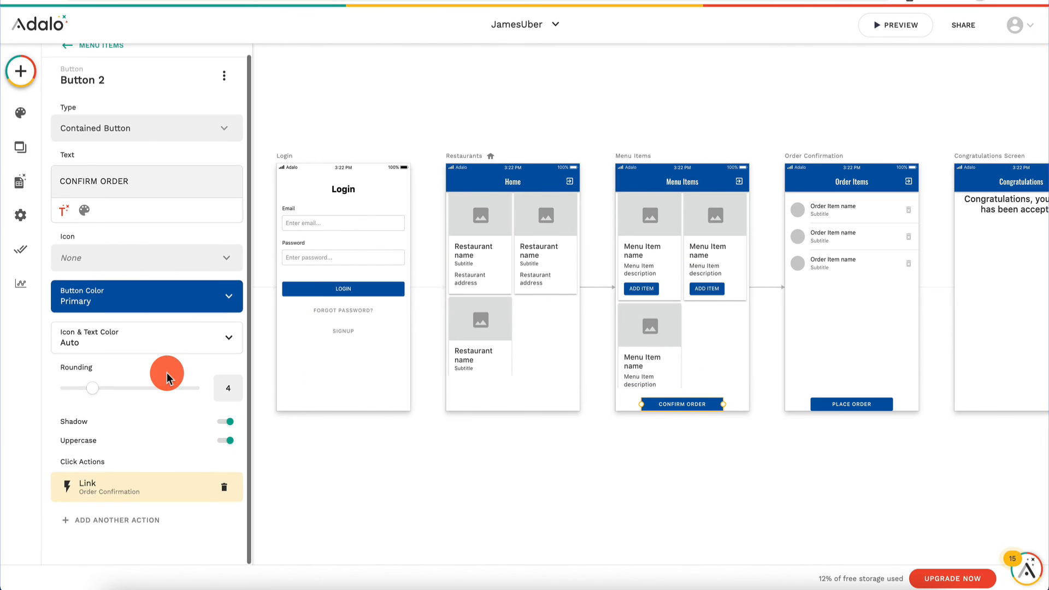
pyautogui.click(145, 488)
pyautogui.scroll(-4, 150, 426)
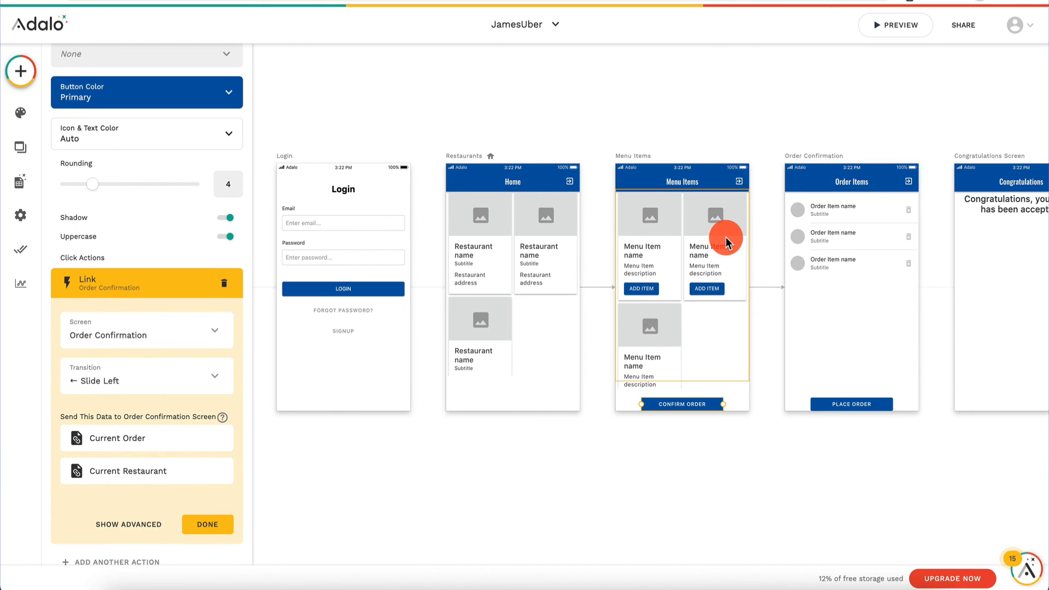
# Add a Link action to the Congratulations Screen on the Order Confirmation screen's Place Order button
pyautogui.hscroll(3, 657, 323)
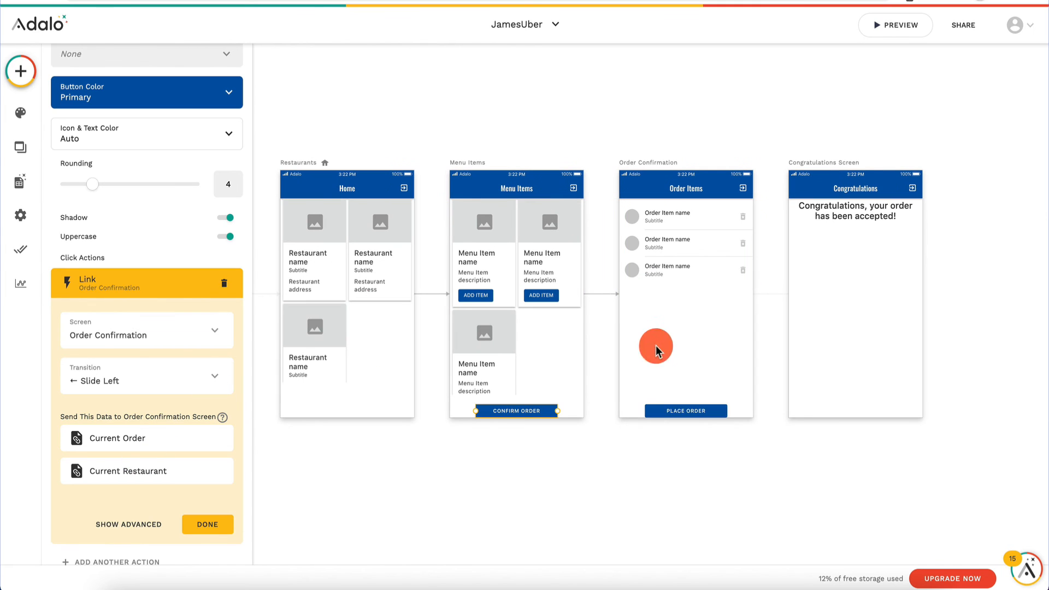
pyautogui.click(696, 416)
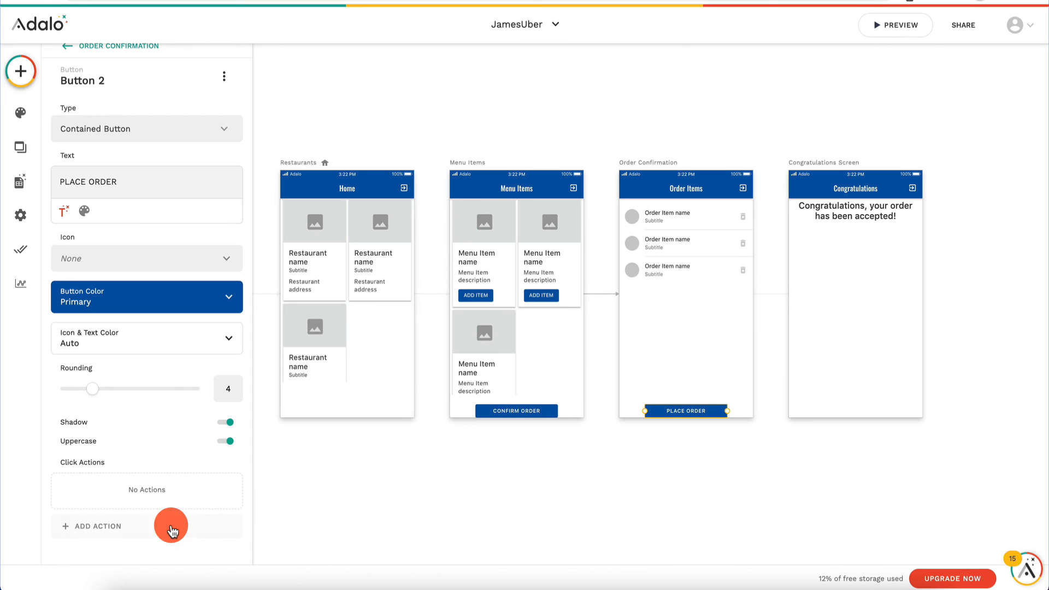
pyautogui.click(110, 524)
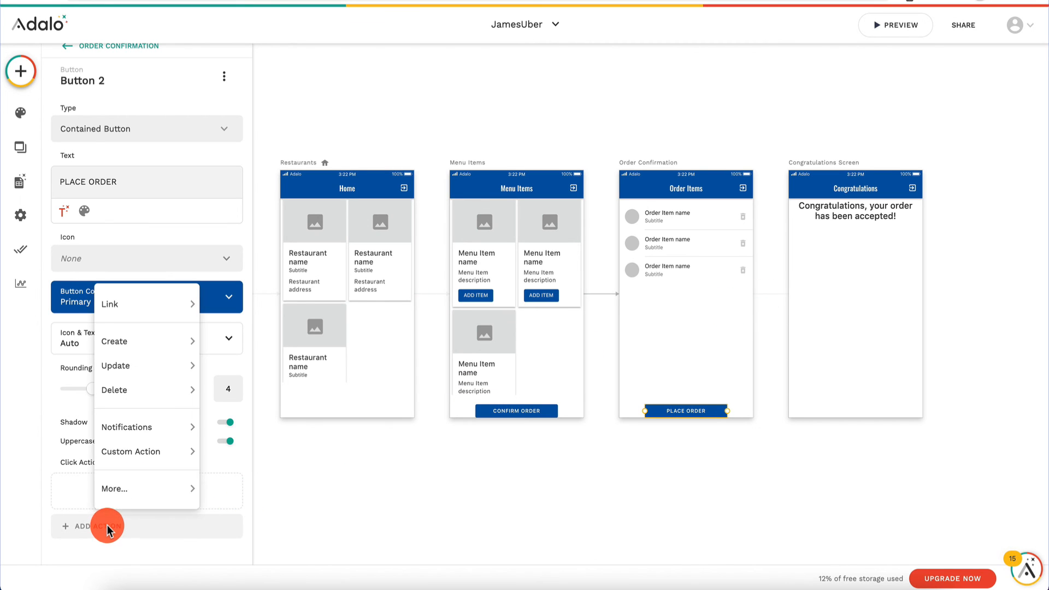
pyautogui.moveTo(166, 305)
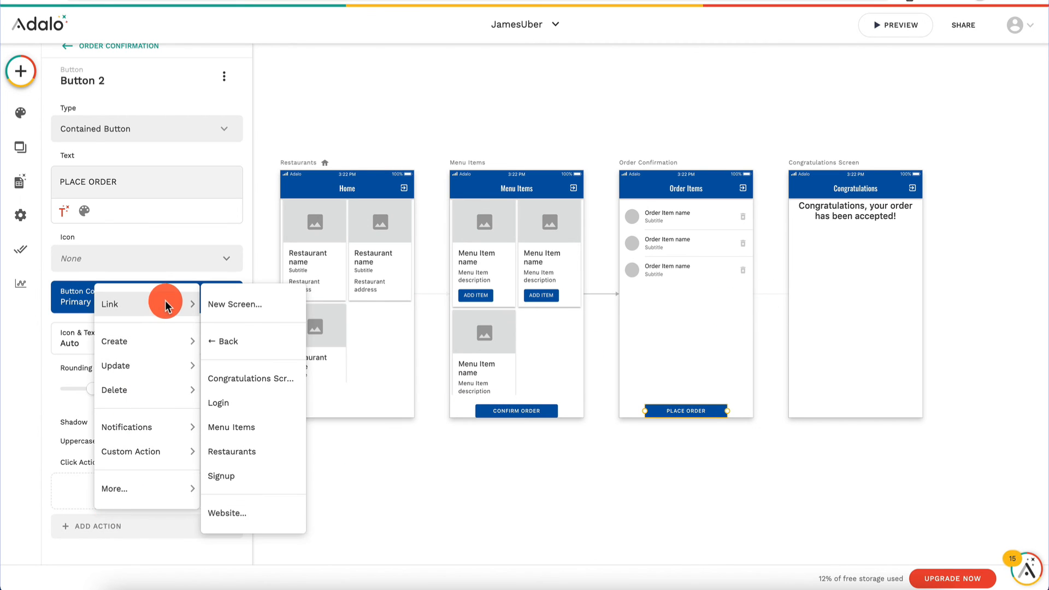
pyautogui.click(266, 378)
pyautogui.scroll(-4, 137, 455)
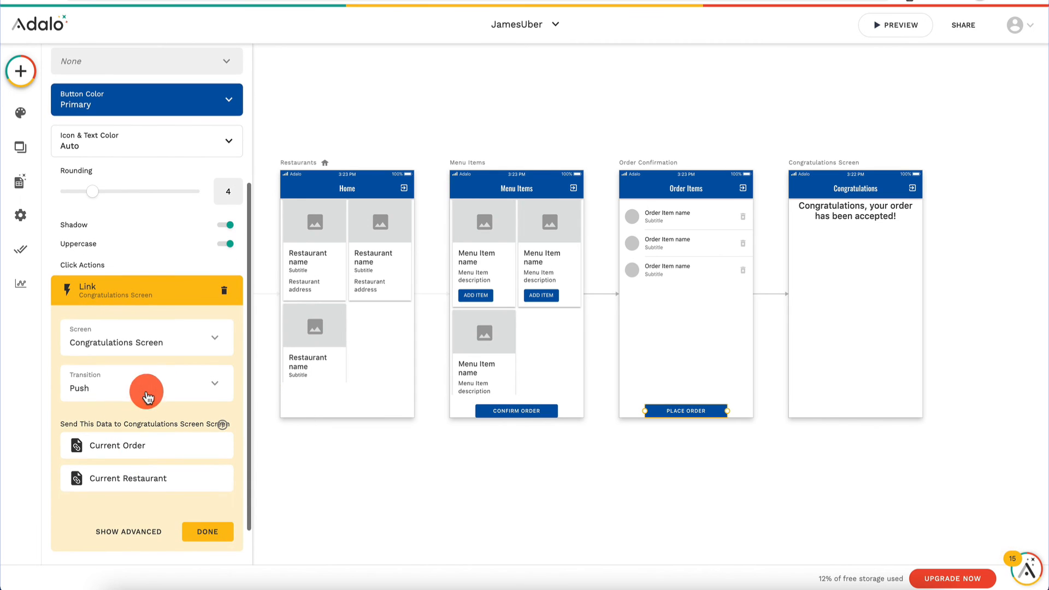
pyautogui.click(207, 531)
pyautogui.scroll(1, 136, 432)
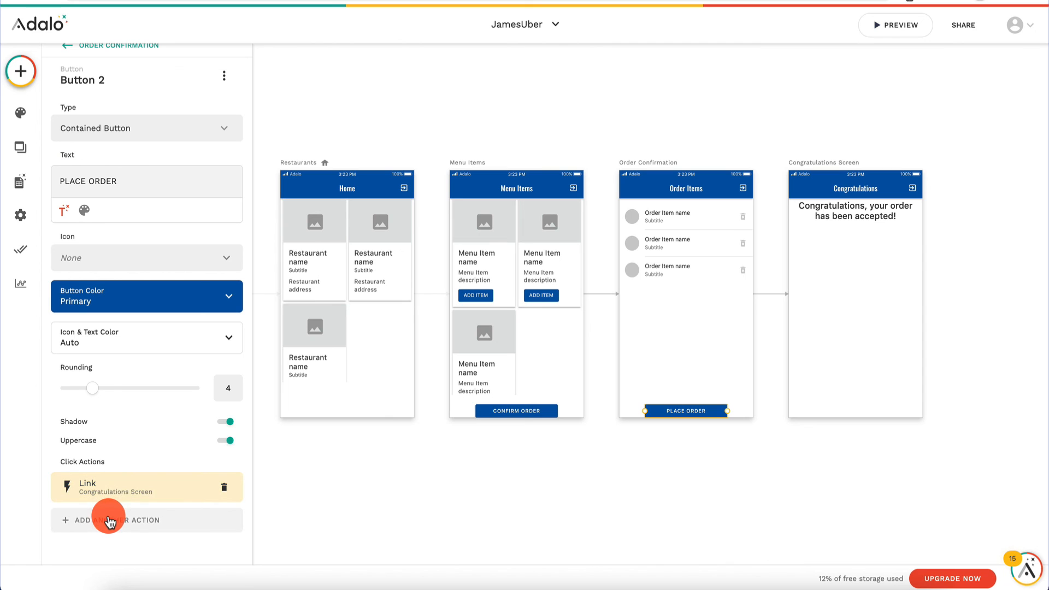
# Add an Update Current Order action to the Place Order button and fill in its Status value
pyautogui.click(105, 511)
pyautogui.moveTo(145, 369)
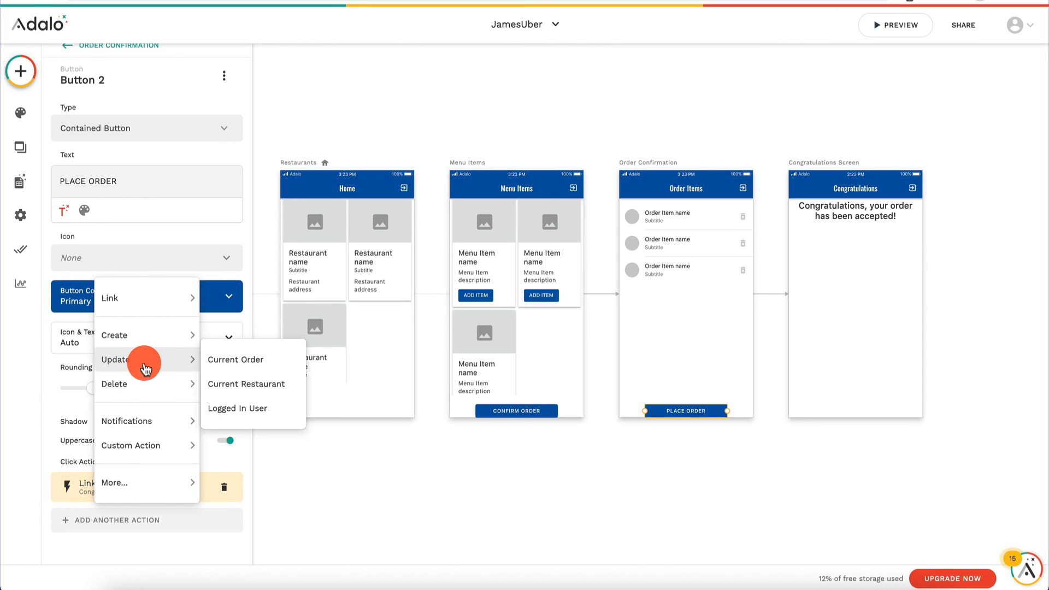
pyautogui.click(264, 359)
pyautogui.scroll(-3, 164, 431)
pyautogui.scroll(-1, 120, 441)
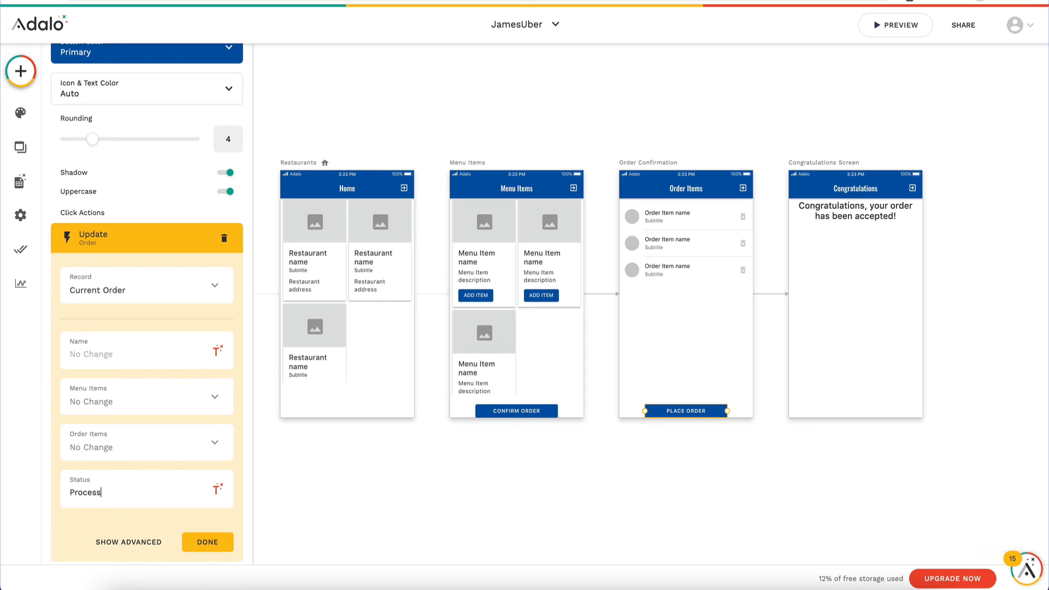
pyautogui.click(212, 554)
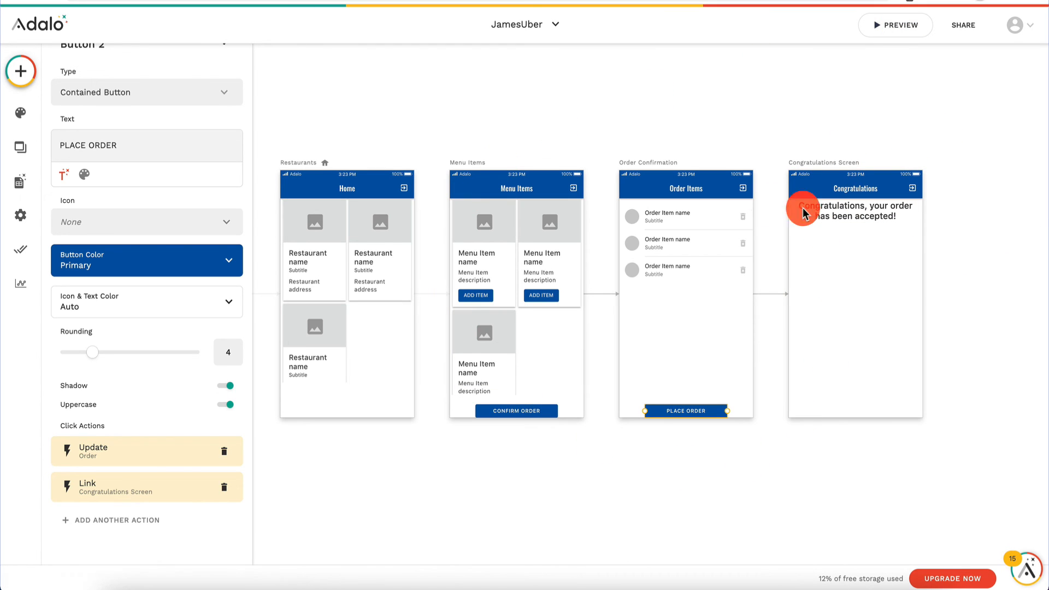
# Review the lists on the order screens and examine the Status set in the Restaurants Card List's Create Order action
pyautogui.click(645, 271)
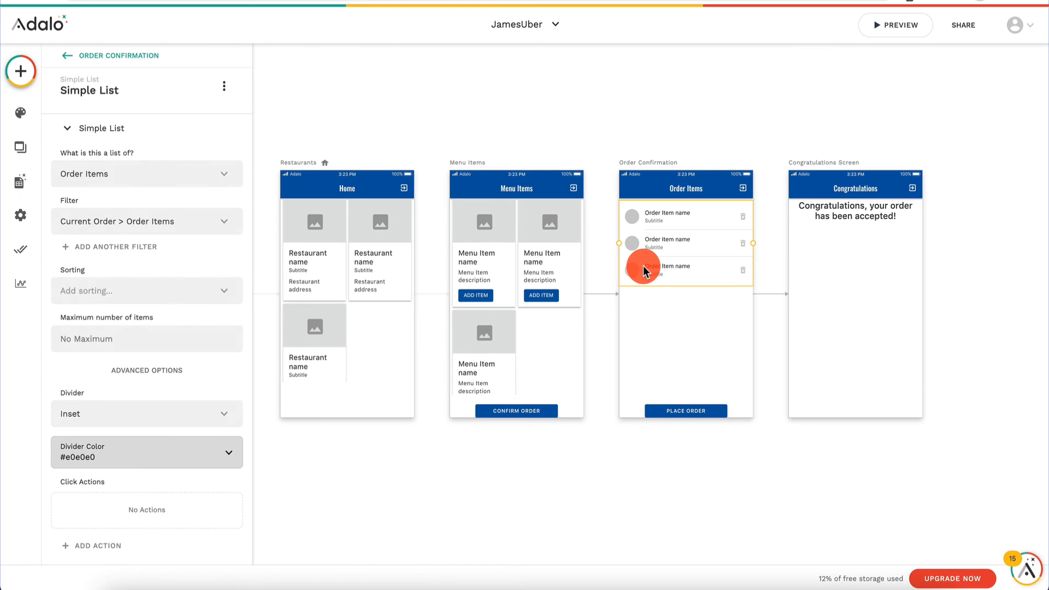
pyautogui.hscroll(-3, 526, 318)
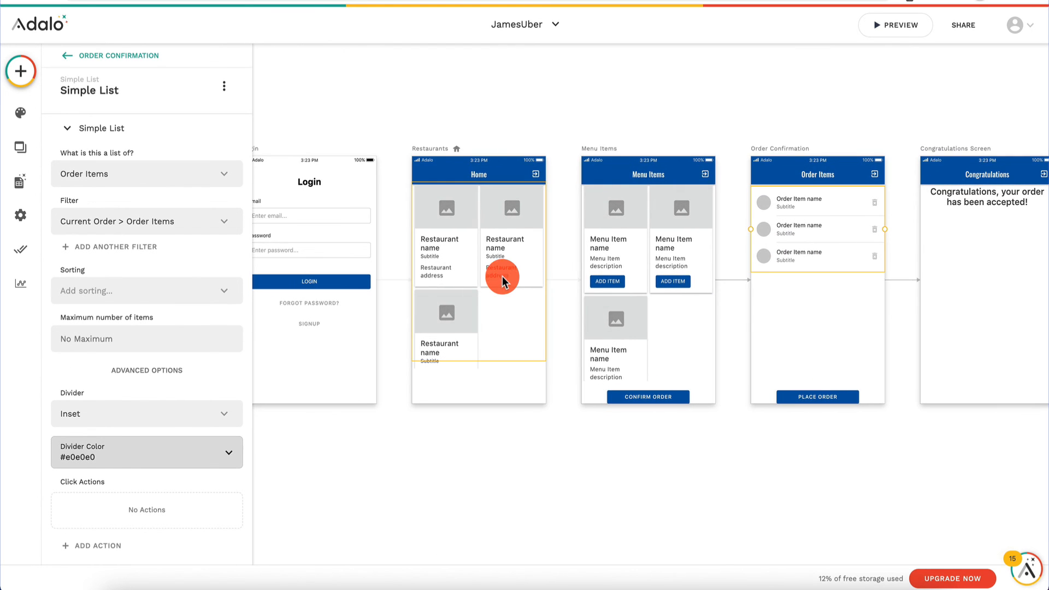
pyautogui.click(501, 278)
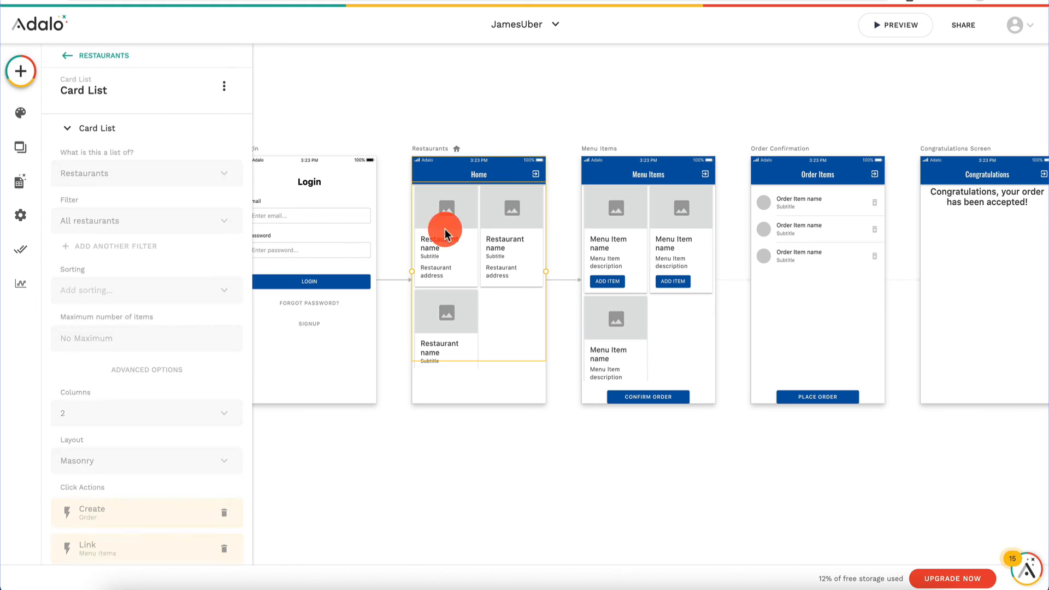
pyautogui.click(634, 225)
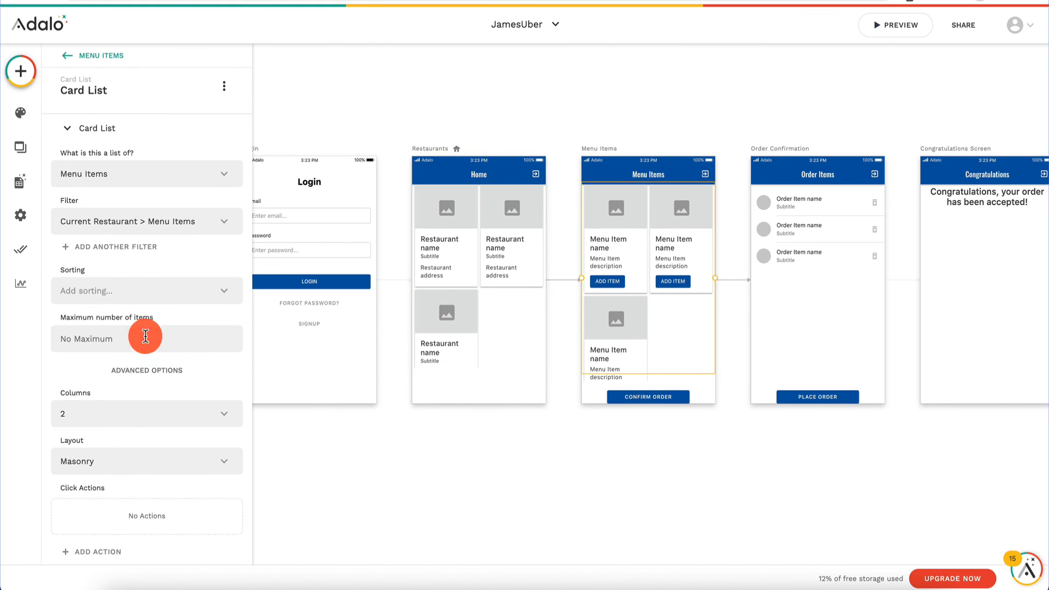
pyautogui.scroll(-6, 188, 340)
pyautogui.scroll(6, 136, 332)
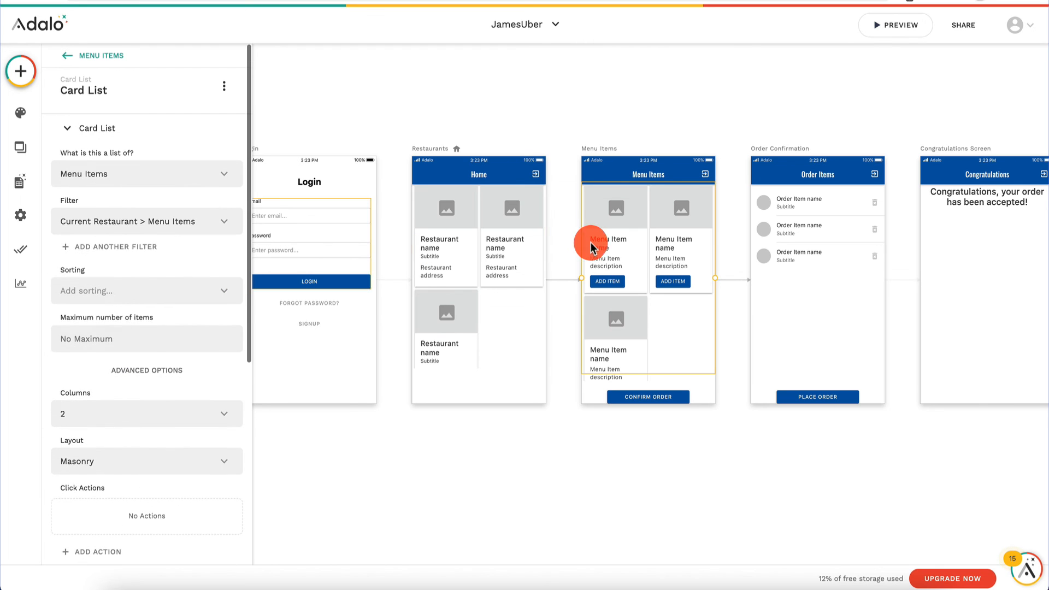
pyautogui.click(507, 260)
pyautogui.scroll(-3, 121, 328)
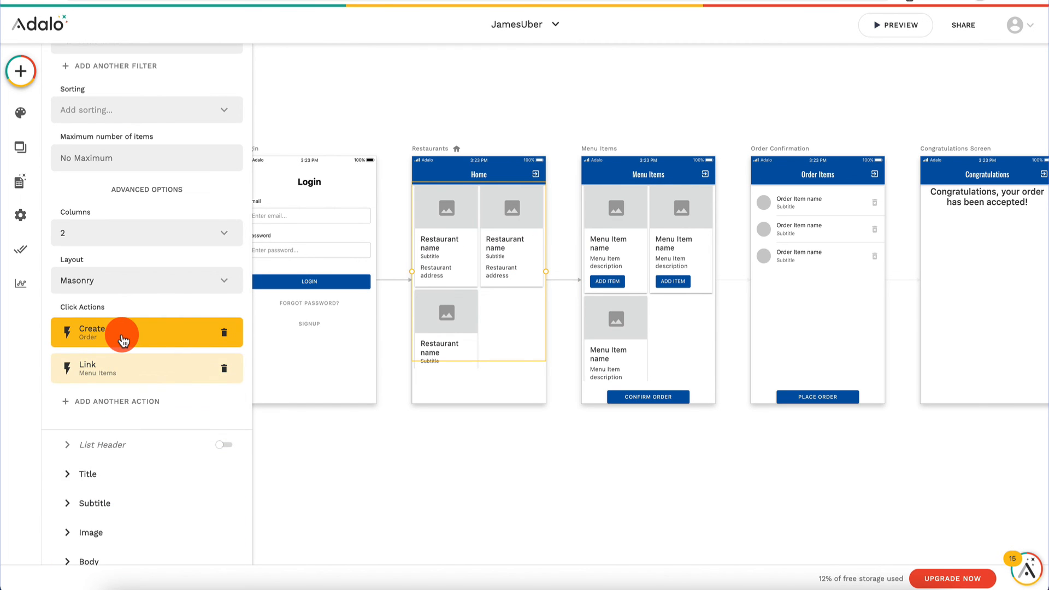
pyautogui.click(122, 340)
pyautogui.scroll(-3, 98, 416)
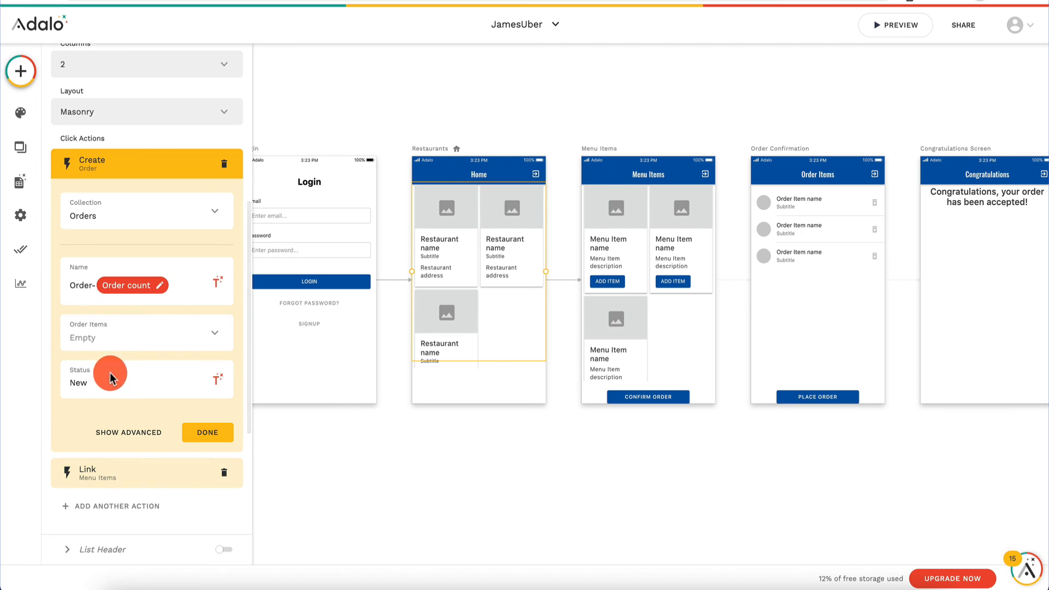
# Examine the Create Order Item action behind the Add Item button in the Menu Items screen's Card List
pyautogui.click(648, 251)
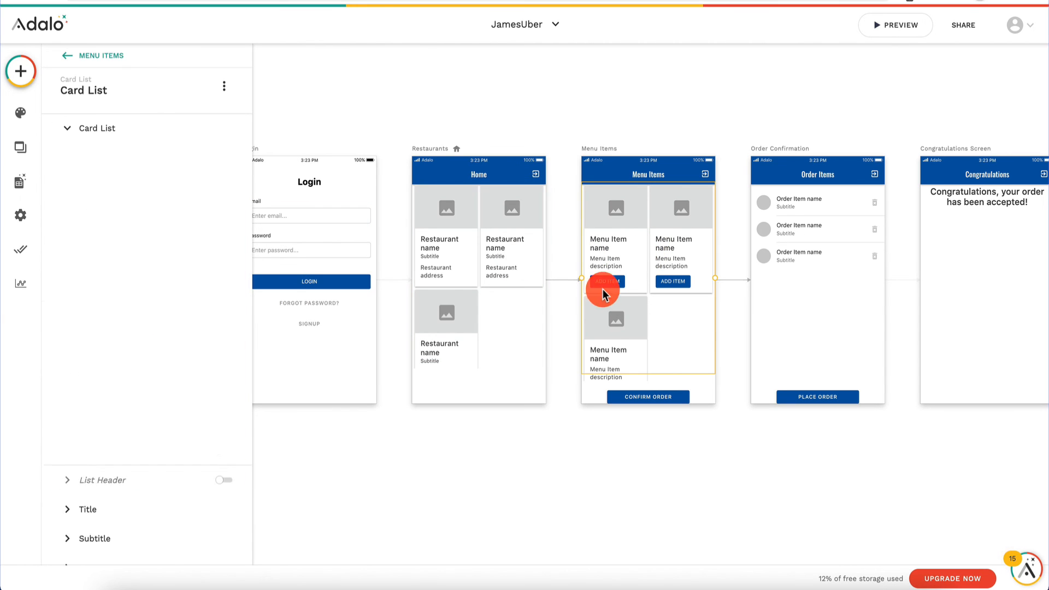
pyautogui.scroll(-5, 157, 378)
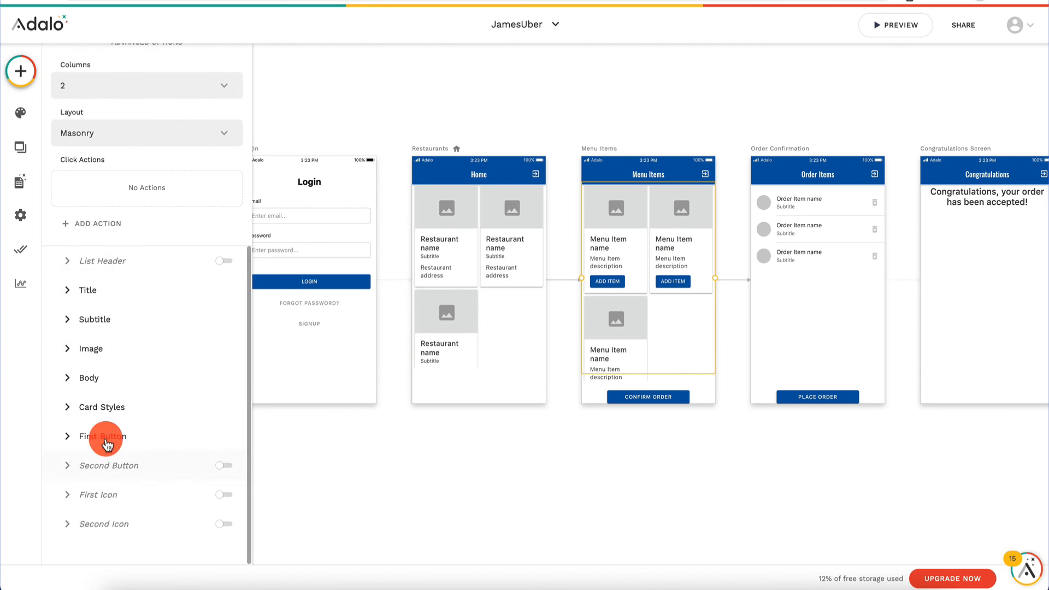
pyautogui.click(124, 444)
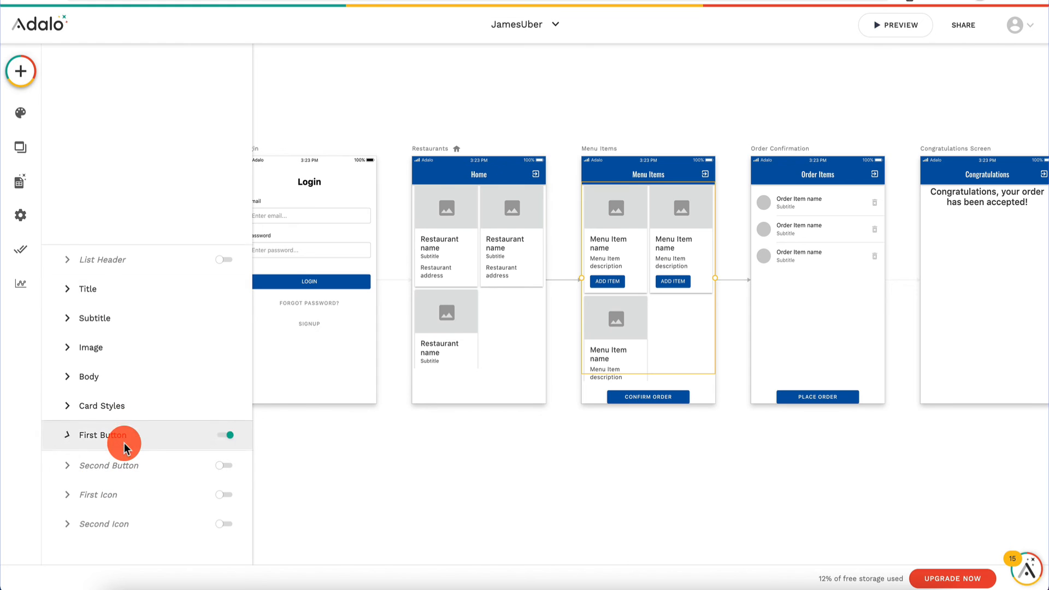
pyautogui.scroll(-2, 238, 371)
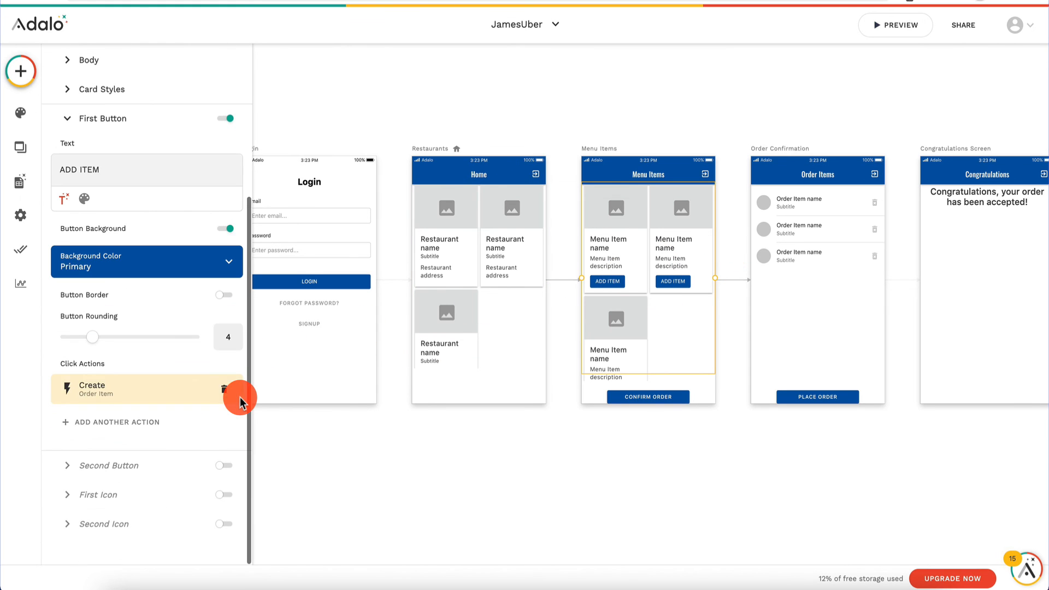
pyautogui.click(171, 386)
pyautogui.scroll(-3, 122, 468)
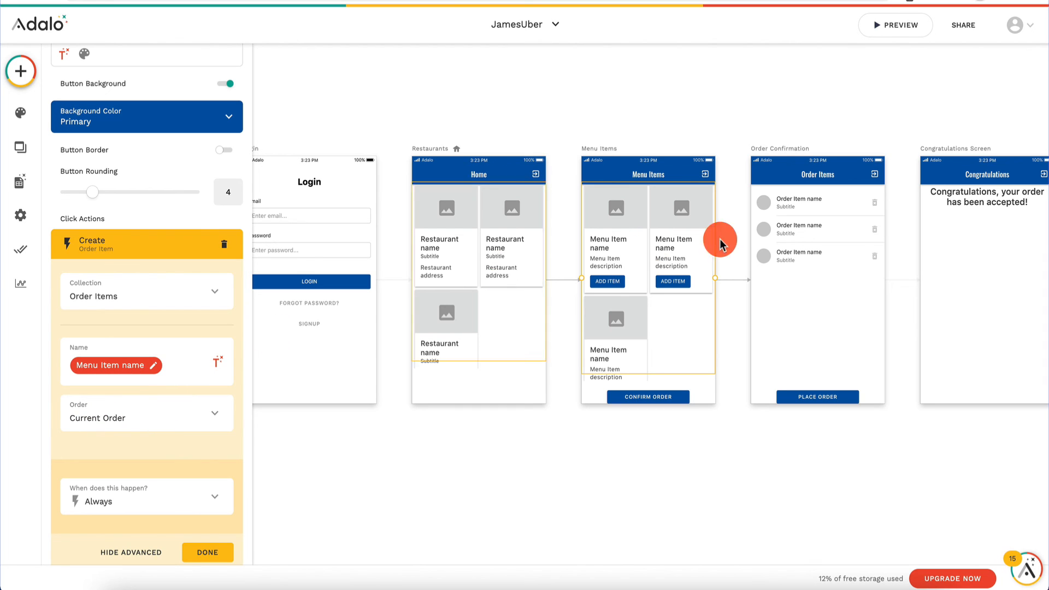
# Add an Update Current Order action that sets Status to Pending on the Menu Items screen's Confirm Order button
pyautogui.click(666, 401)
pyautogui.scroll(-1, 126, 448)
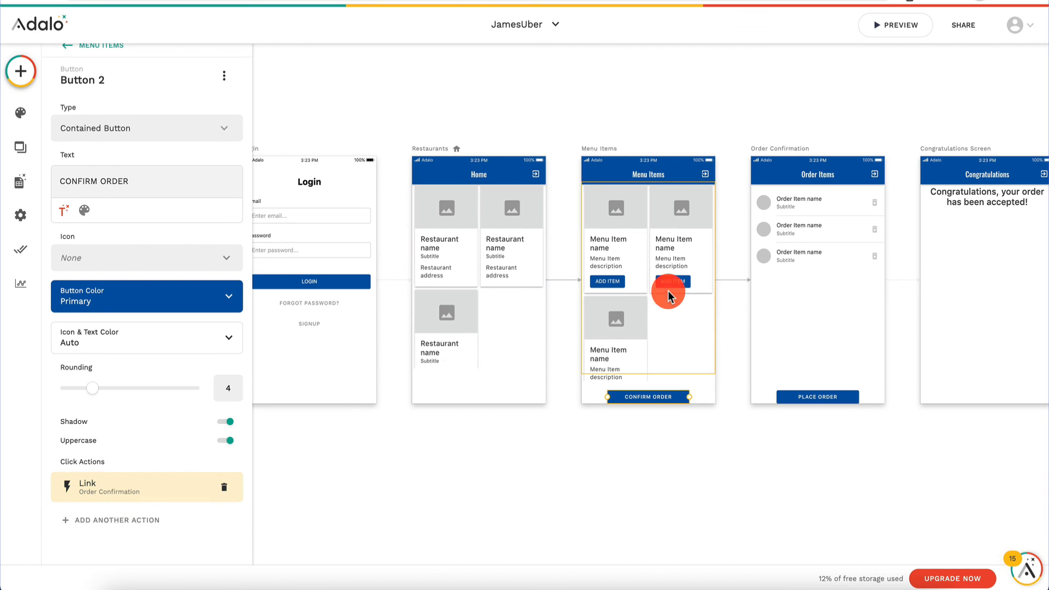
pyautogui.click(124, 522)
pyautogui.moveTo(134, 356)
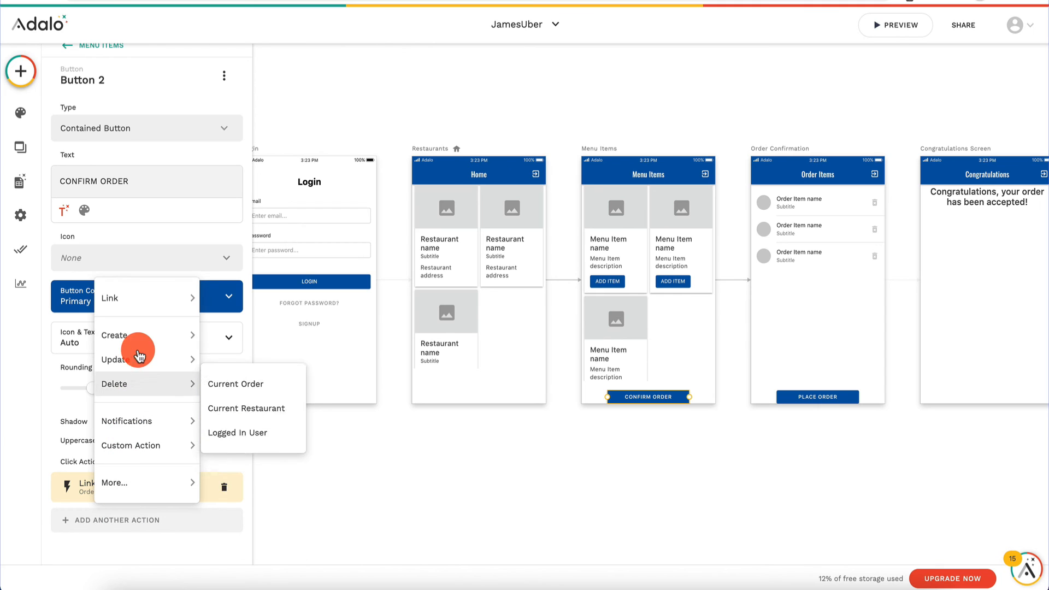
pyautogui.click(243, 369)
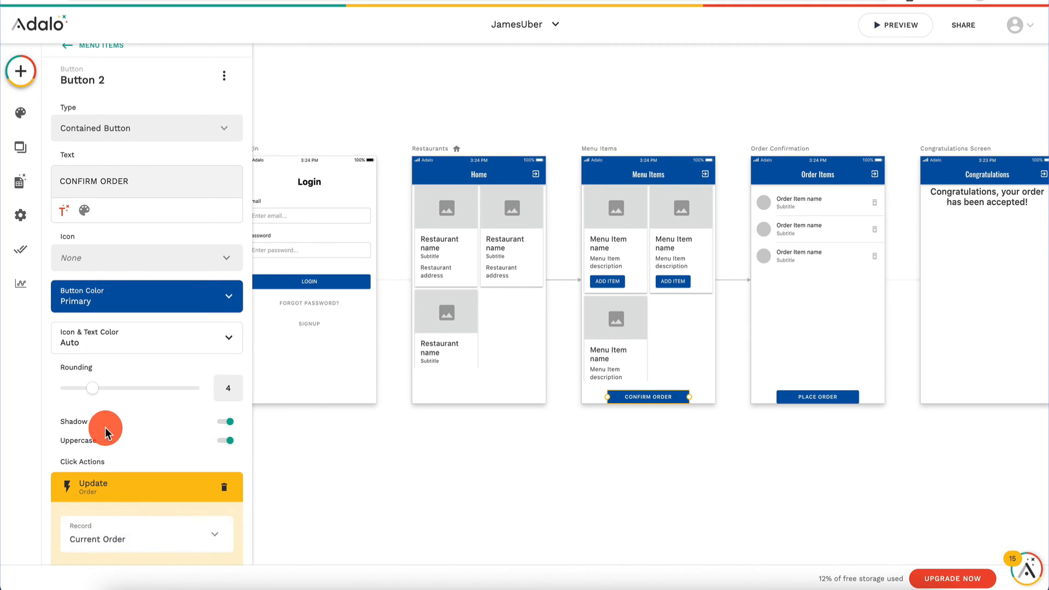
pyautogui.scroll(-5, 118, 417)
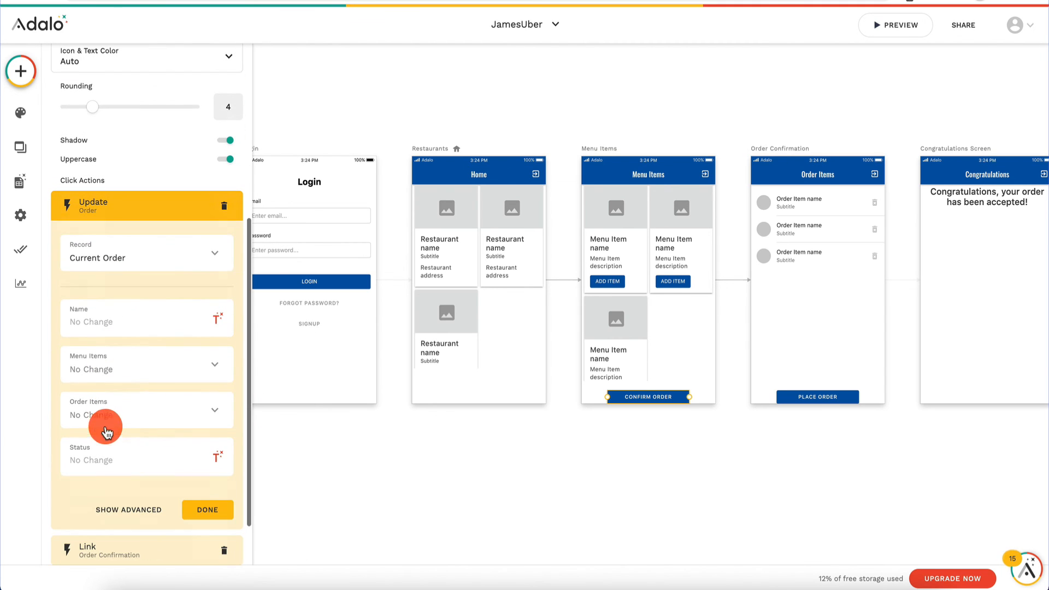
pyautogui.click(129, 458)
pyautogui.write('Confirmed')
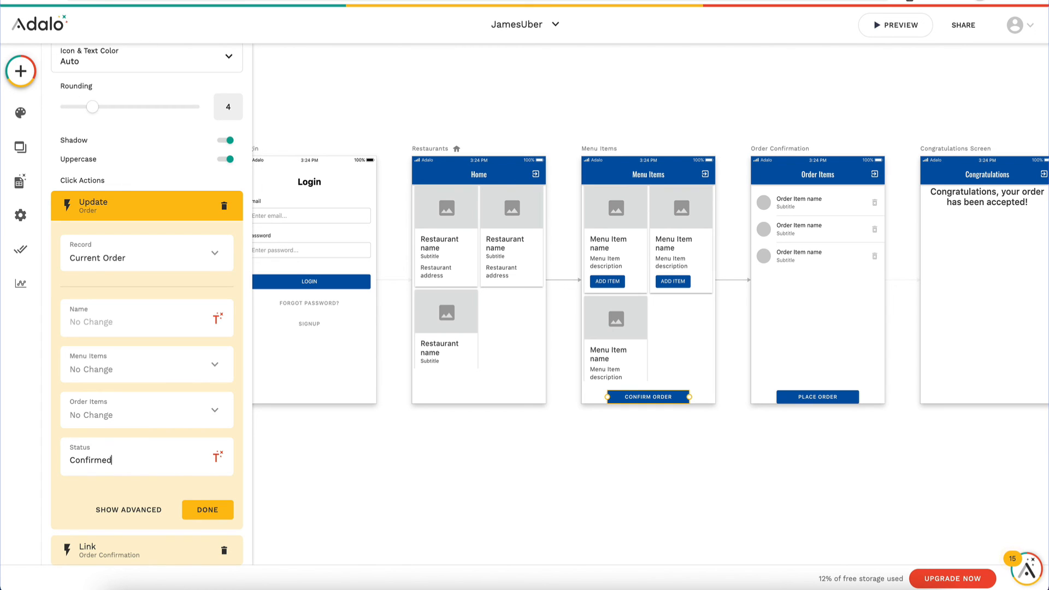
pyautogui.doubleClick(137, 460)
pyautogui.write('Pending')
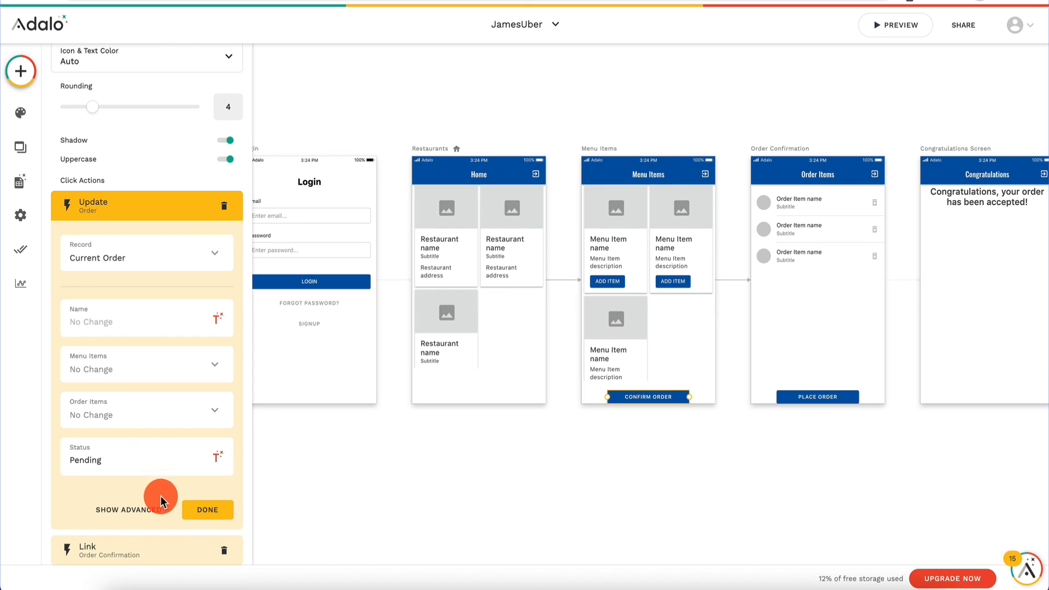
pyautogui.click(204, 508)
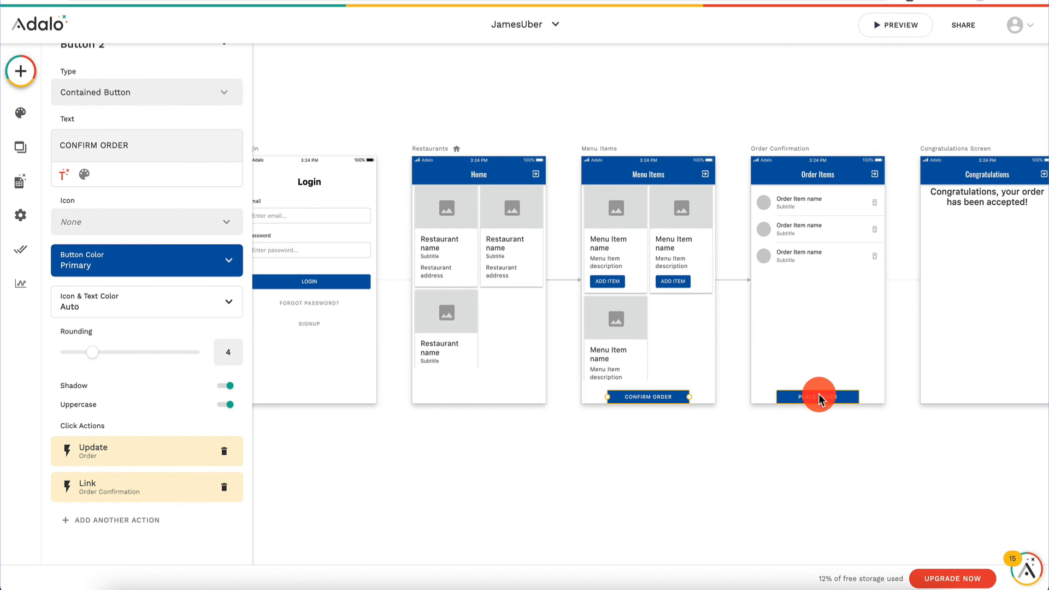
# Change Status to Processing in the Place Order button's Update Order action
pyautogui.click(820, 399)
pyautogui.scroll(-1, 133, 424)
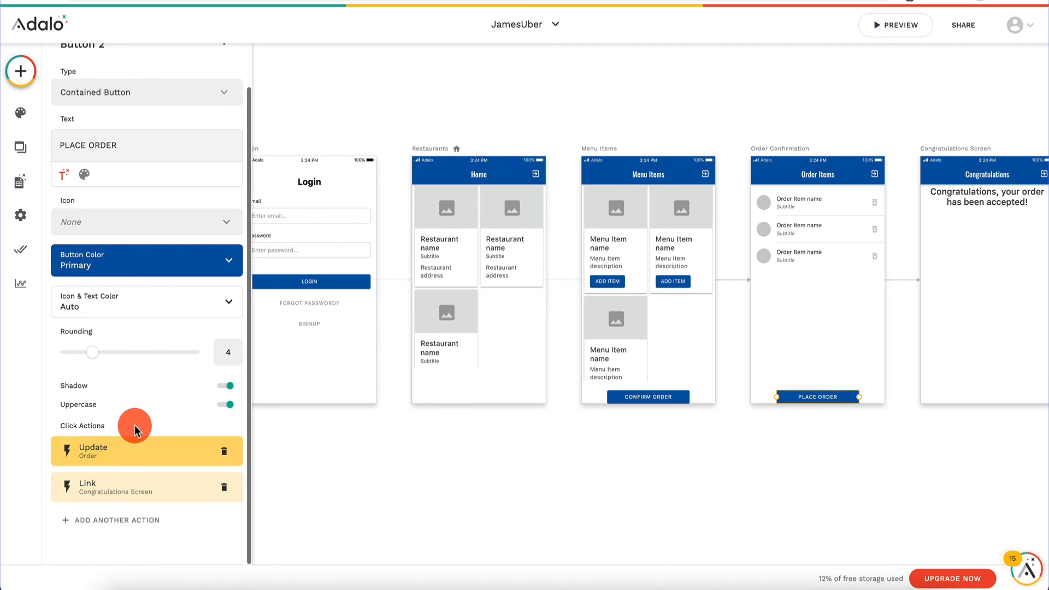
pyautogui.click(123, 453)
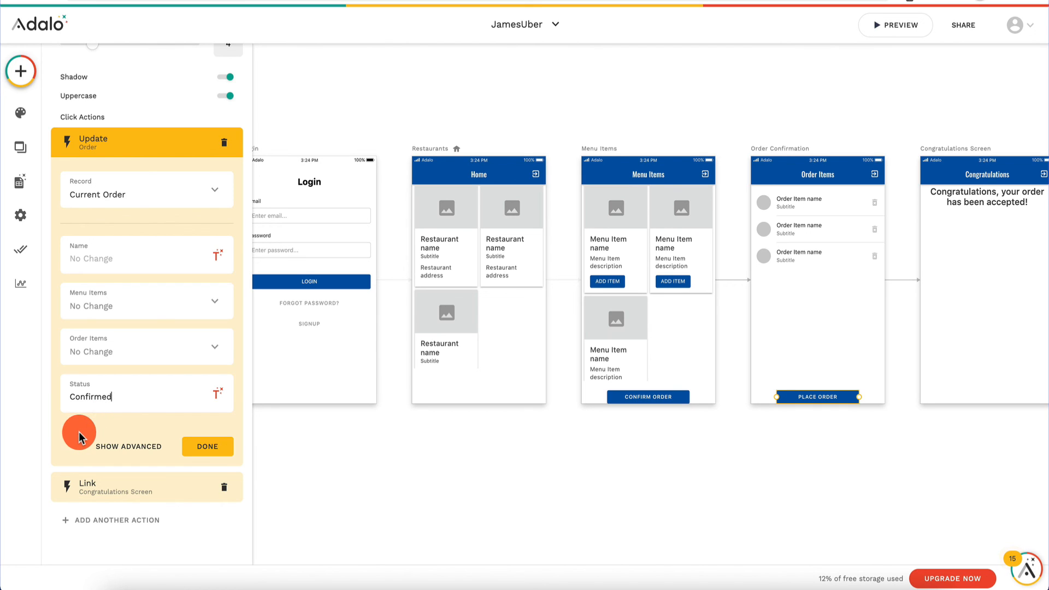
pyautogui.write('Processing')
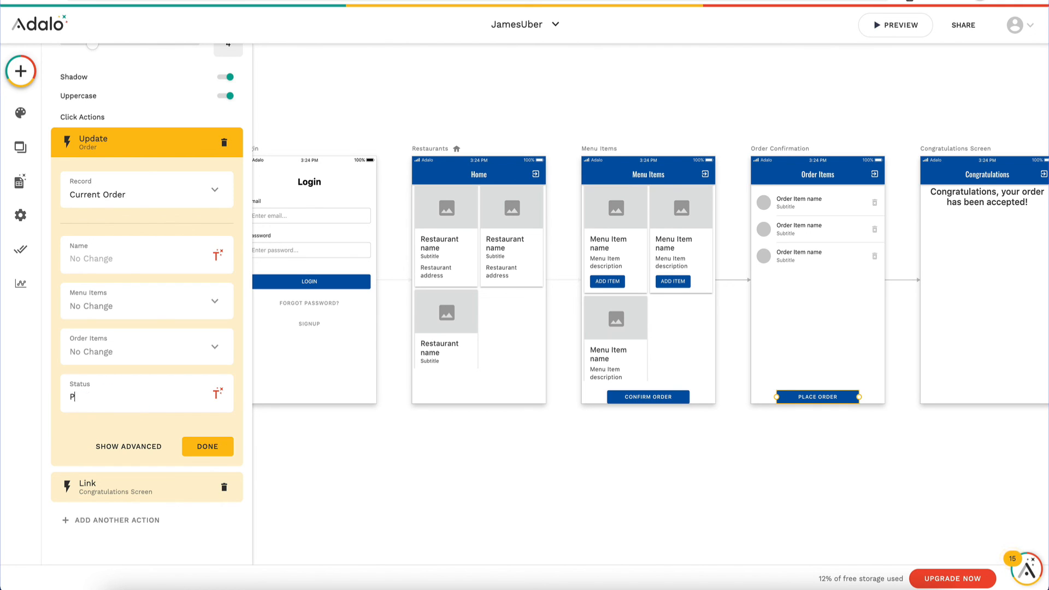
pyautogui.click(206, 445)
# Preview the app and test an order from James Burgers by adding the Chicken Burger and Double Beef Burger and confirming it
pyautogui.click(897, 30)
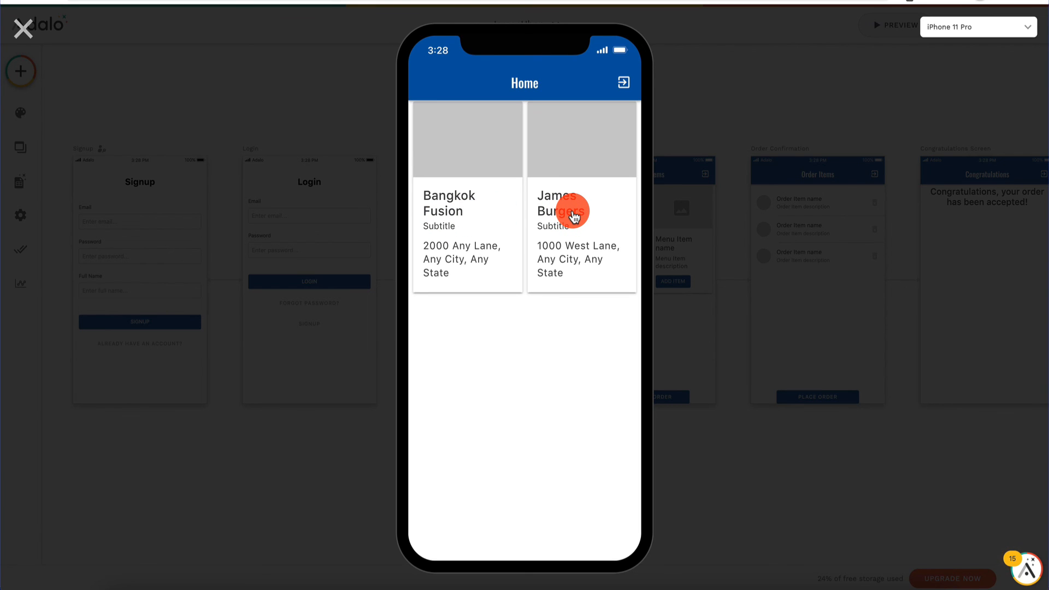
pyautogui.click(574, 217)
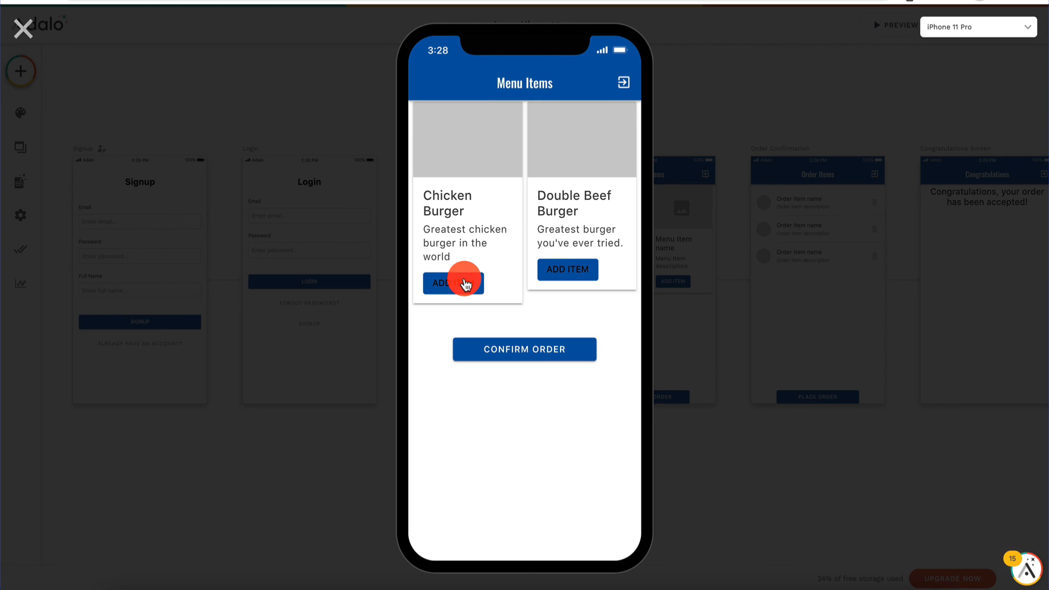
pyautogui.click(561, 271)
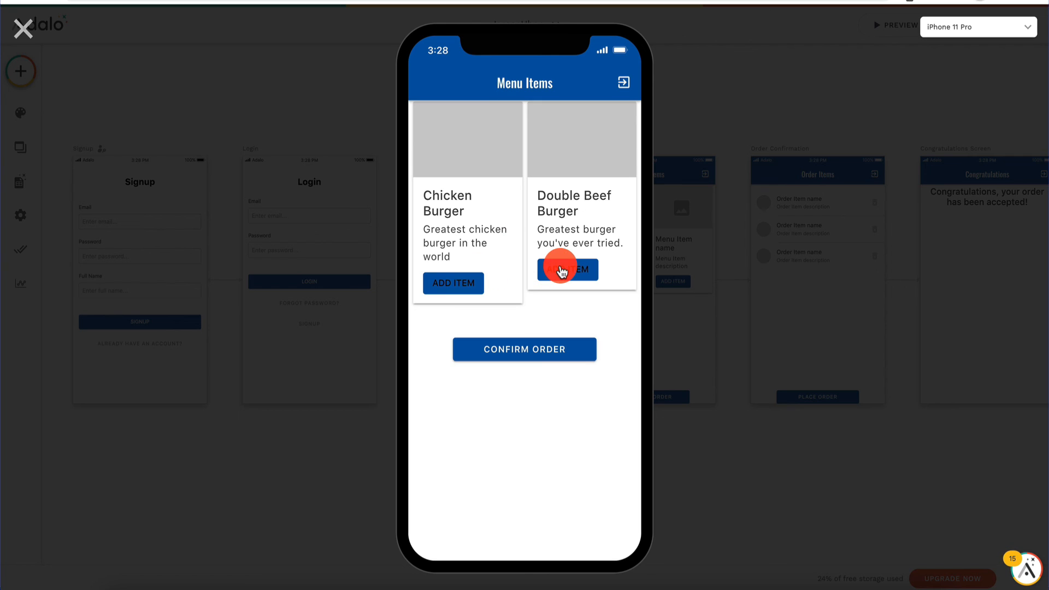
pyautogui.click(530, 353)
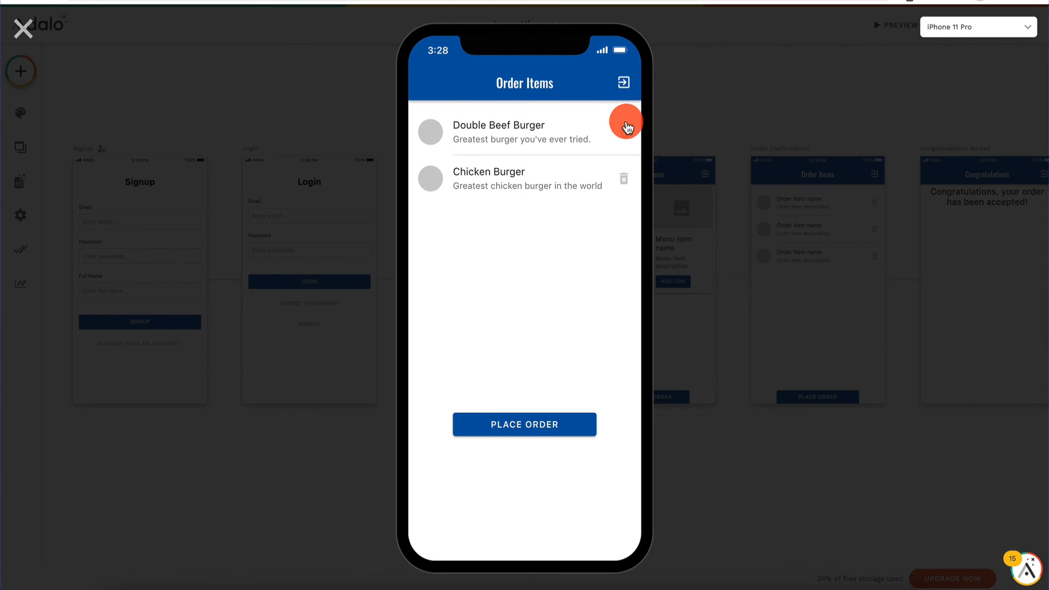
# Remove the Chicken Burger from the test order, place the order with the Double Beef Burger, and close the preview
pyautogui.click(624, 179)
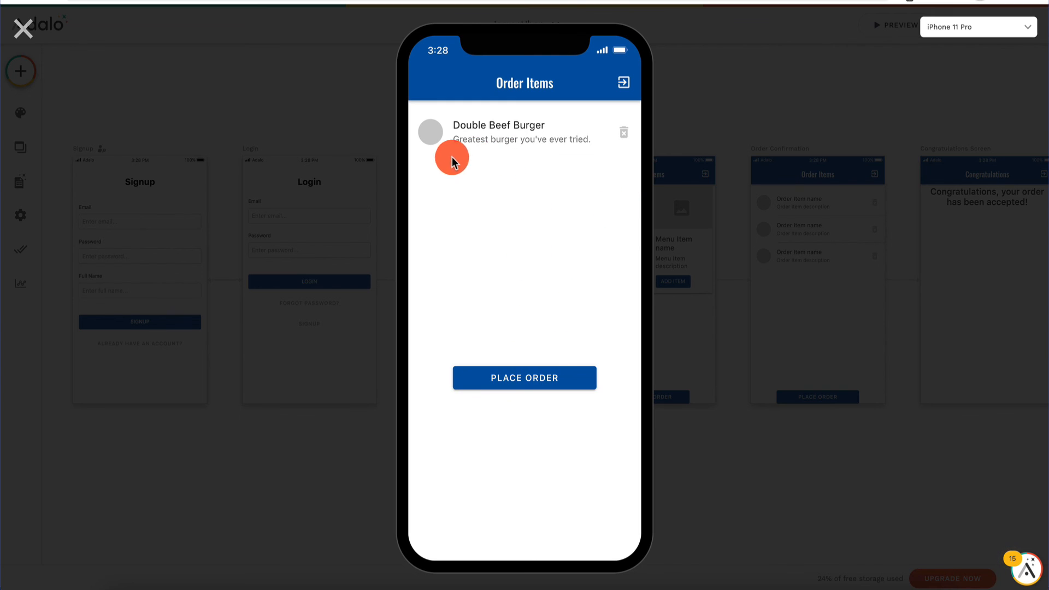
pyautogui.click(528, 379)
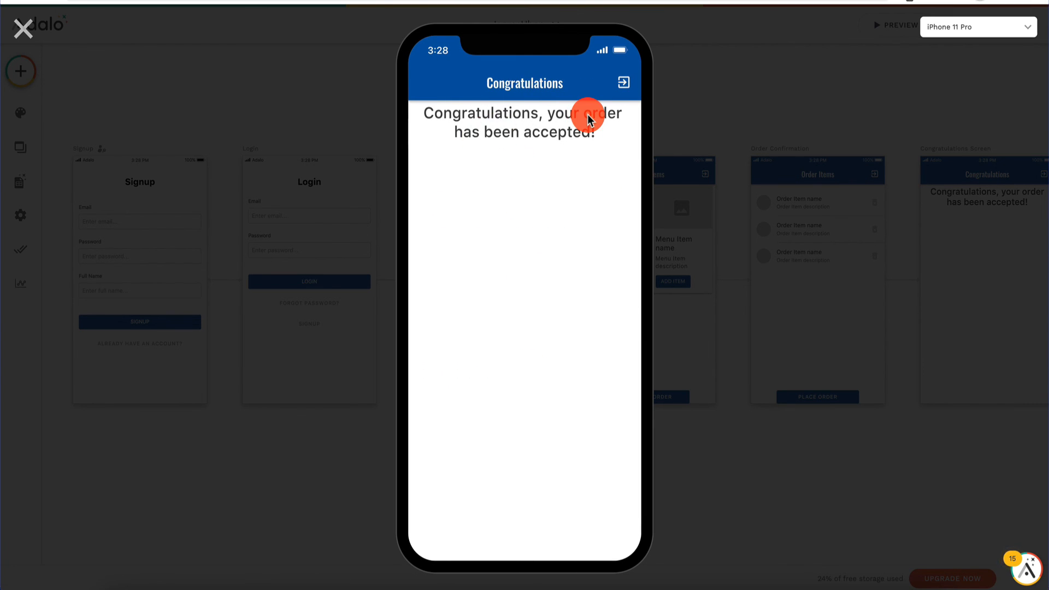
pyautogui.click(23, 28)
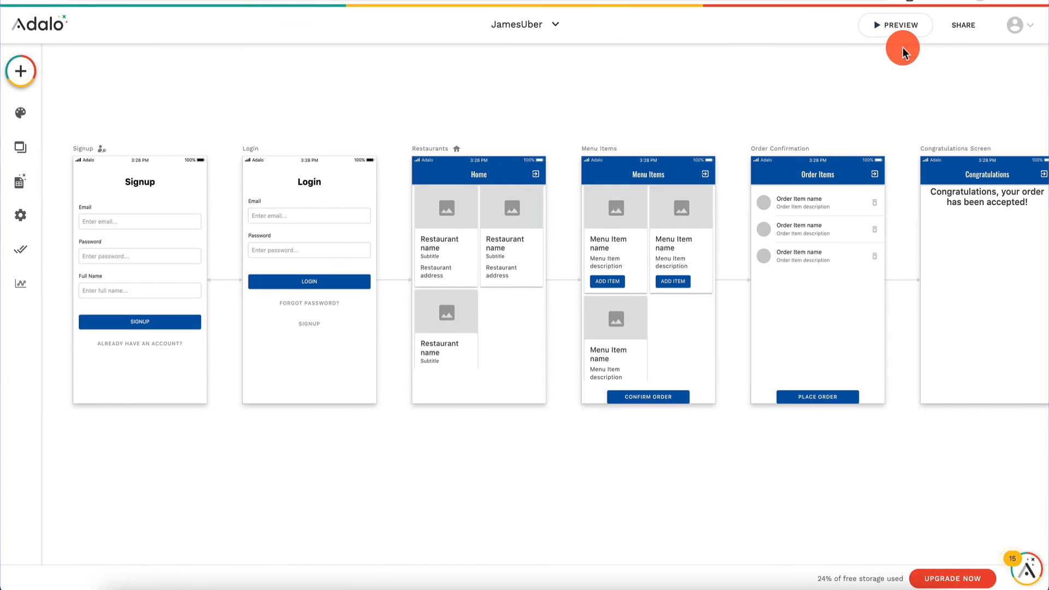
# Preview a Bangkok Fusion order with Tom Yam and Bangkok Pad Thai, remove the Pad Thai after confirming, place the order, and exit the preview
pyautogui.click(908, 24)
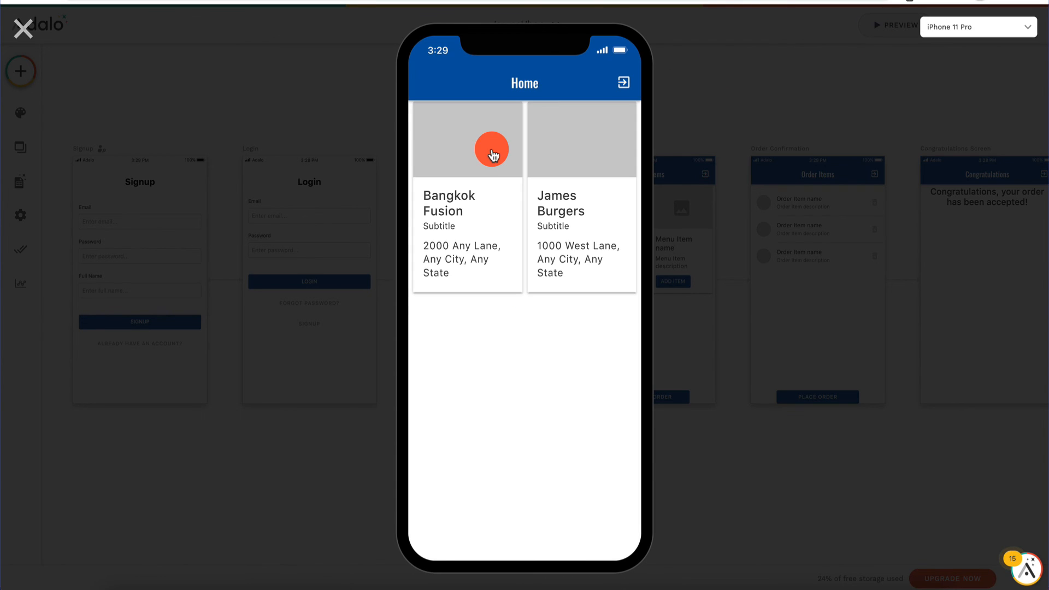
pyautogui.click(455, 228)
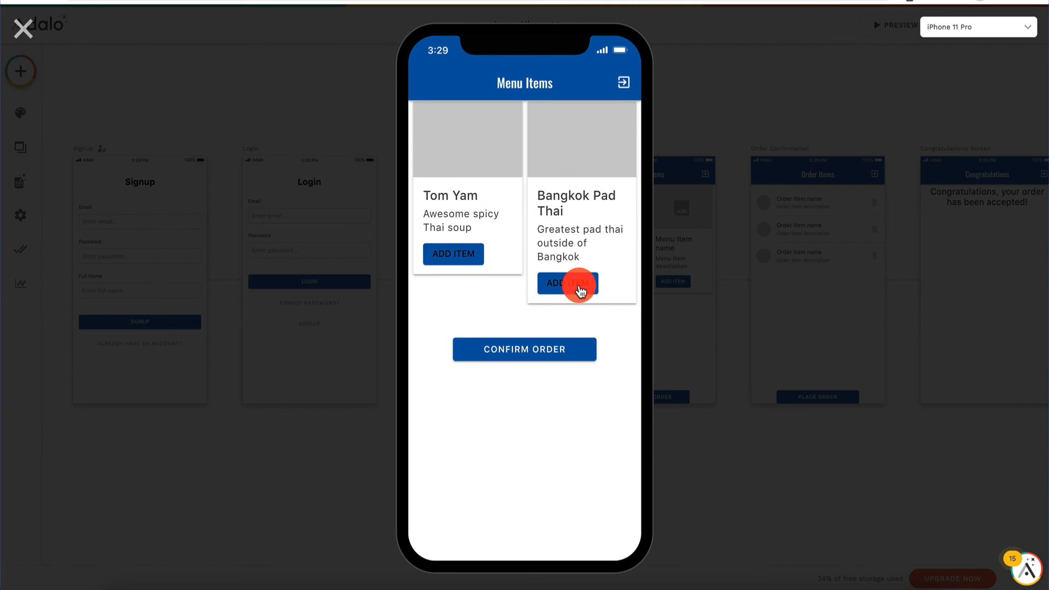
pyautogui.click(537, 346)
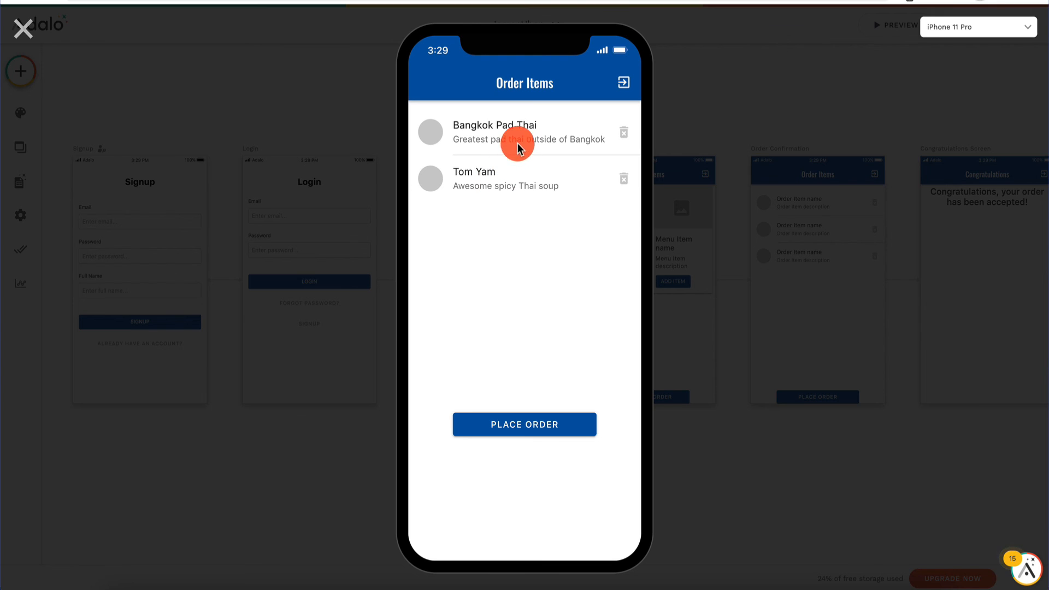
pyautogui.click(627, 137)
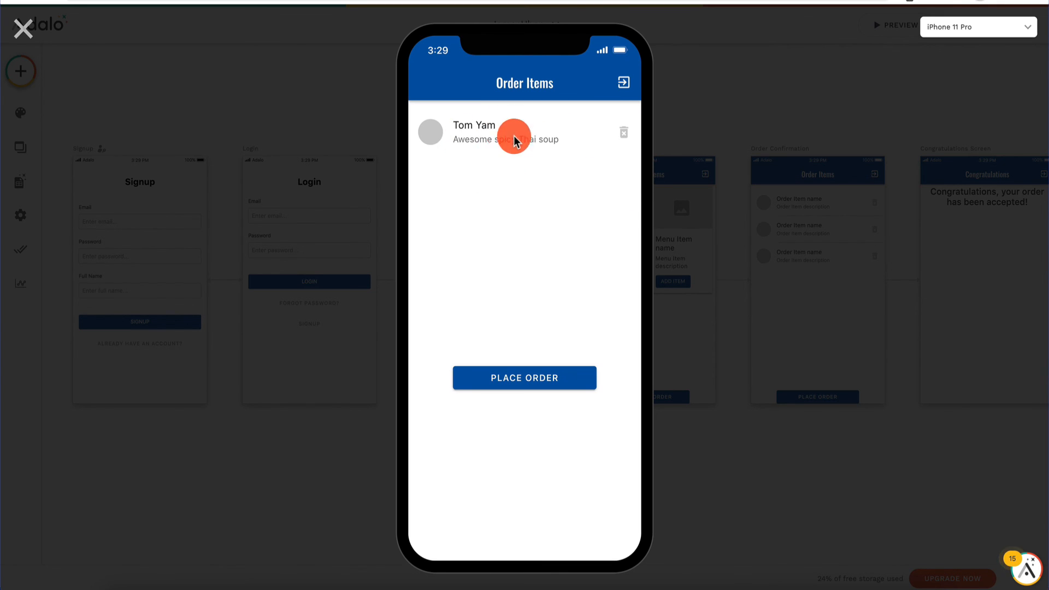
pyautogui.click(510, 373)
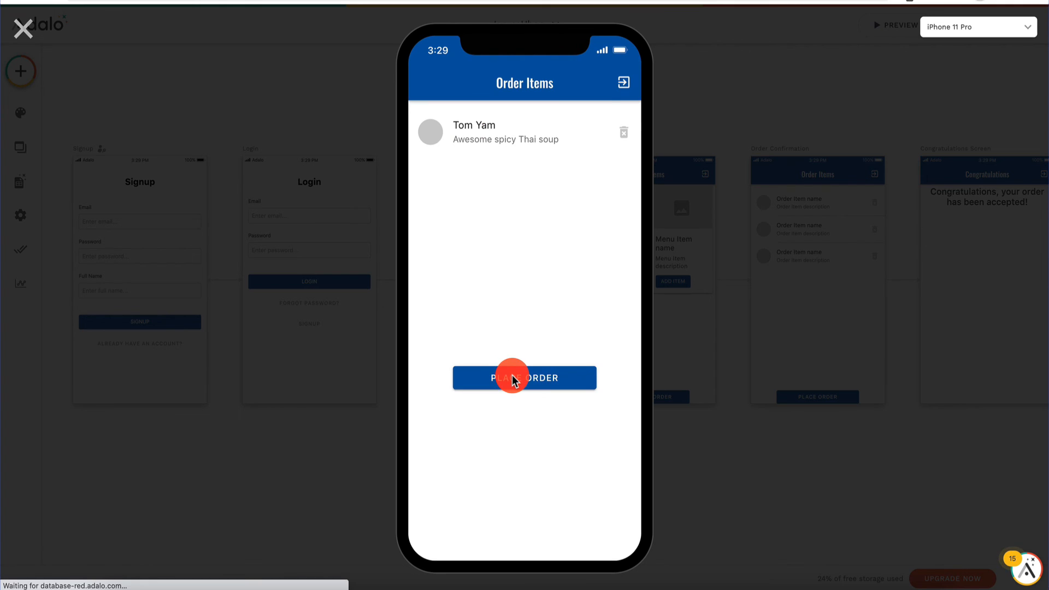
pyautogui.click(23, 29)
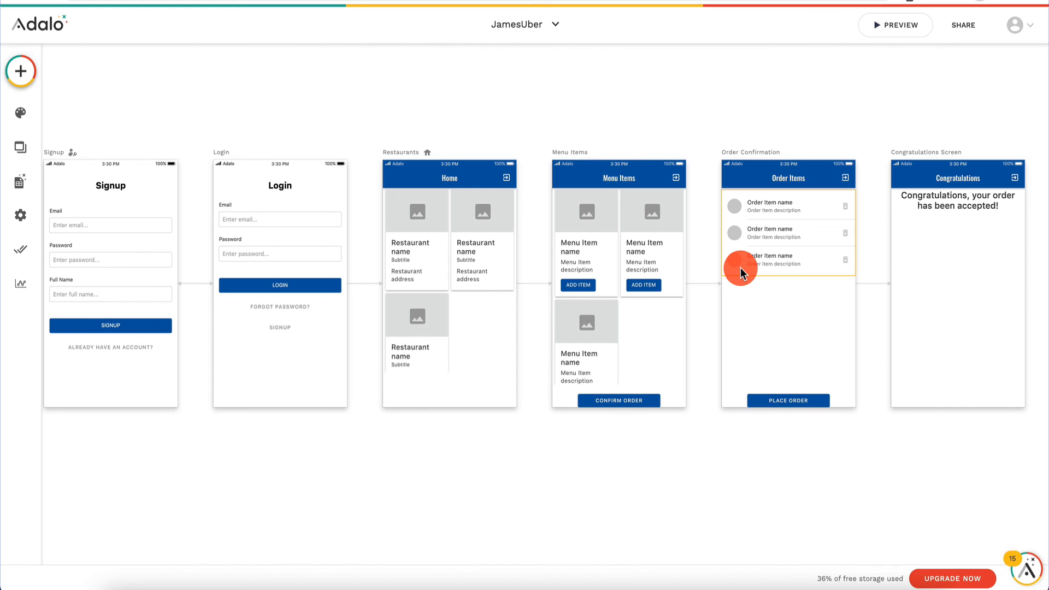
# Review the database collections, including the properties of the Orders collection
pyautogui.click(22, 182)
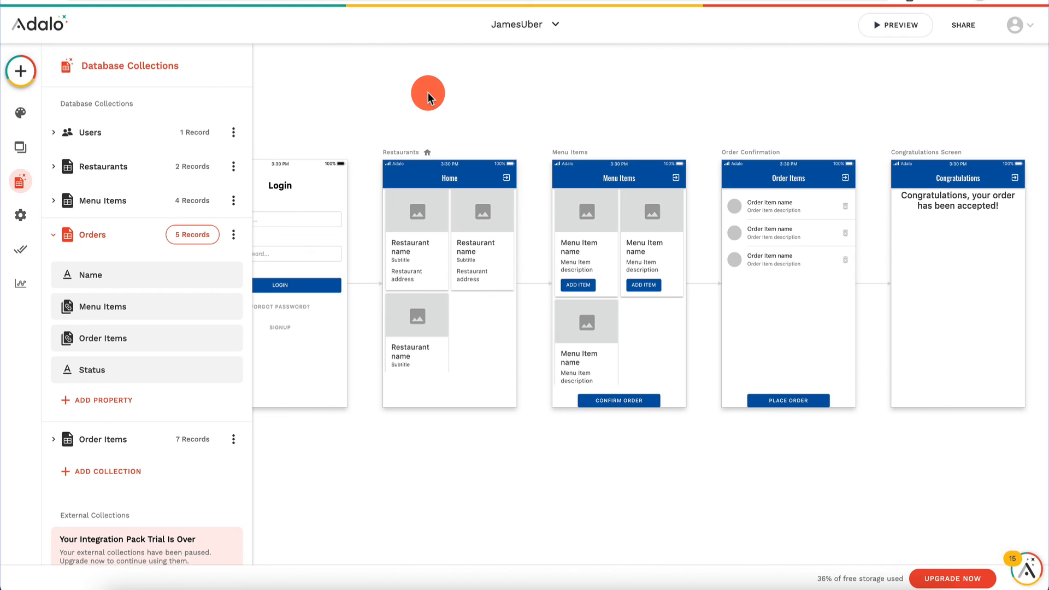
pyautogui.click(19, 182)
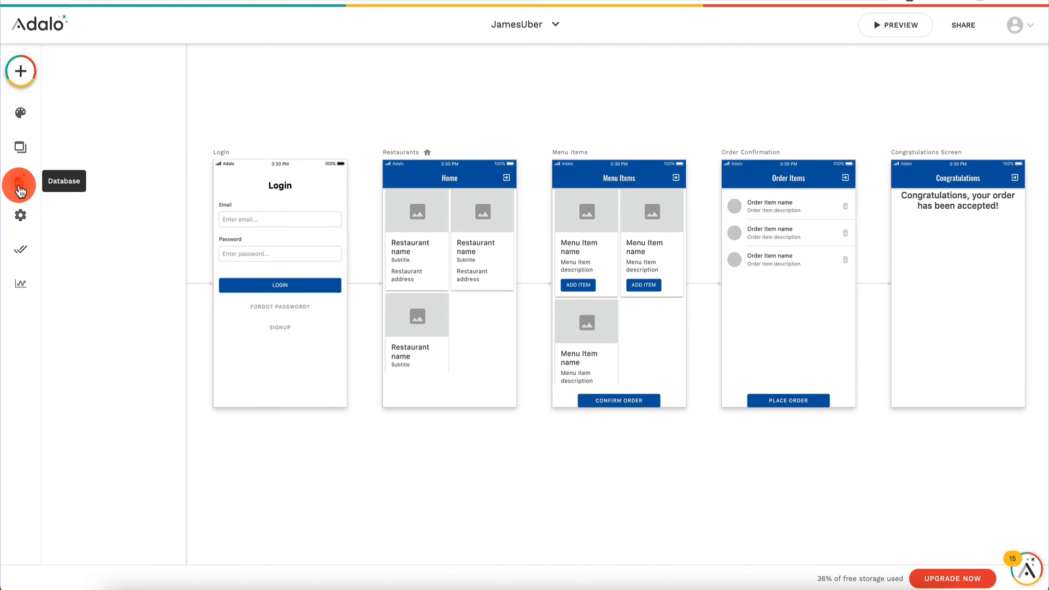